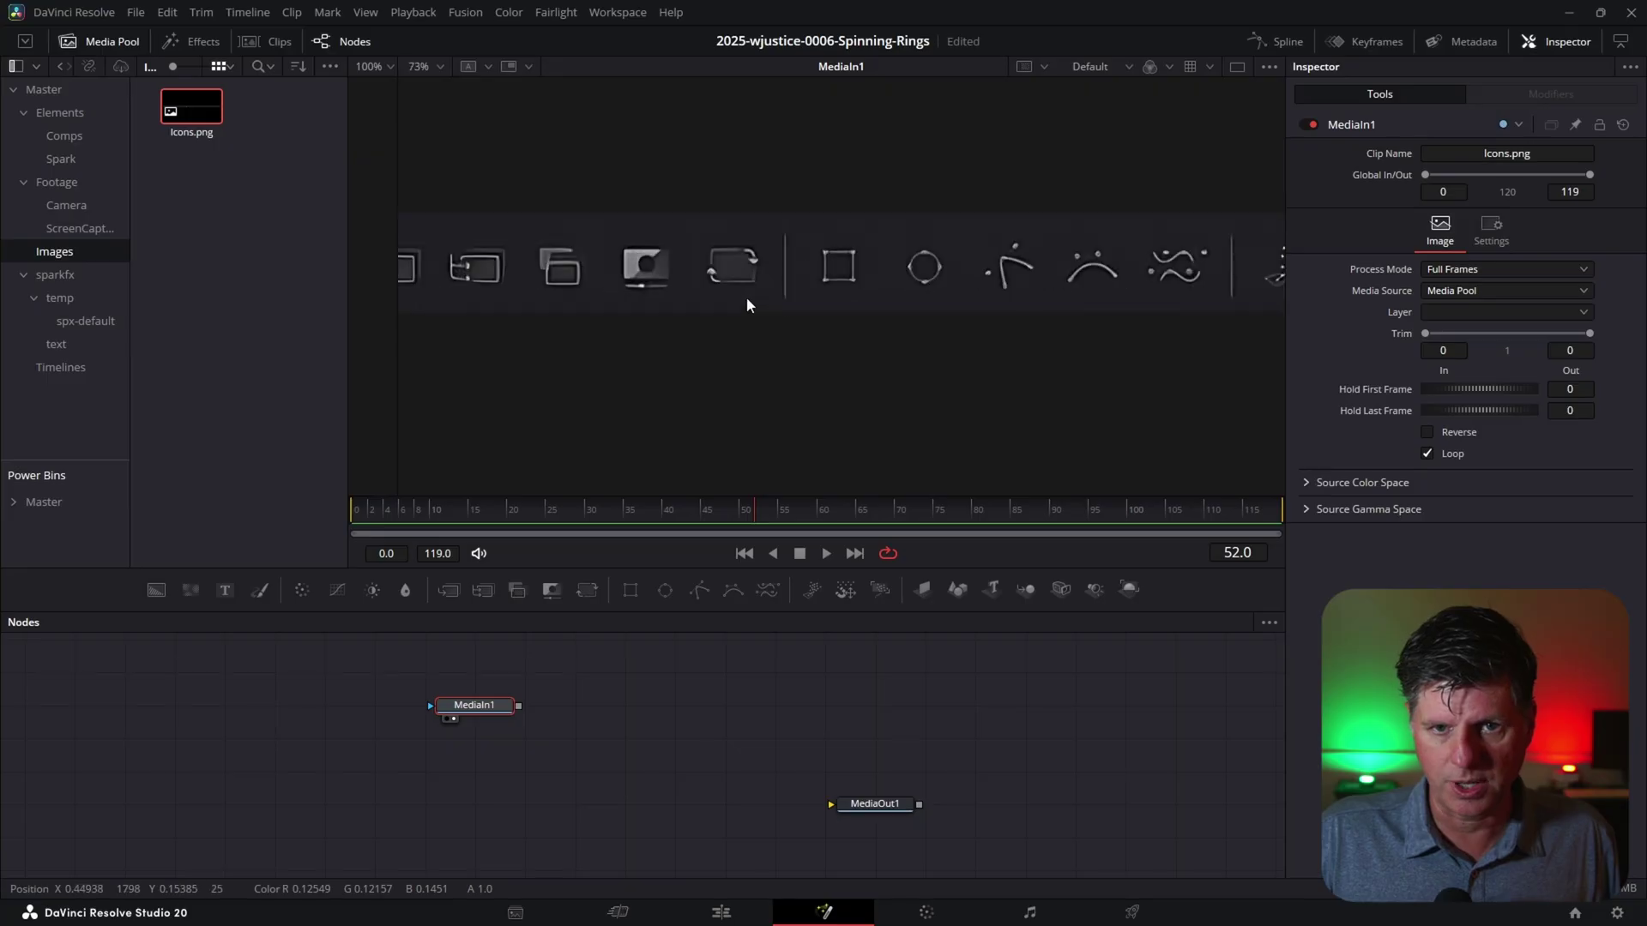
scroll(746, 297, down, 4)
scroll(674, 313, down, 1)
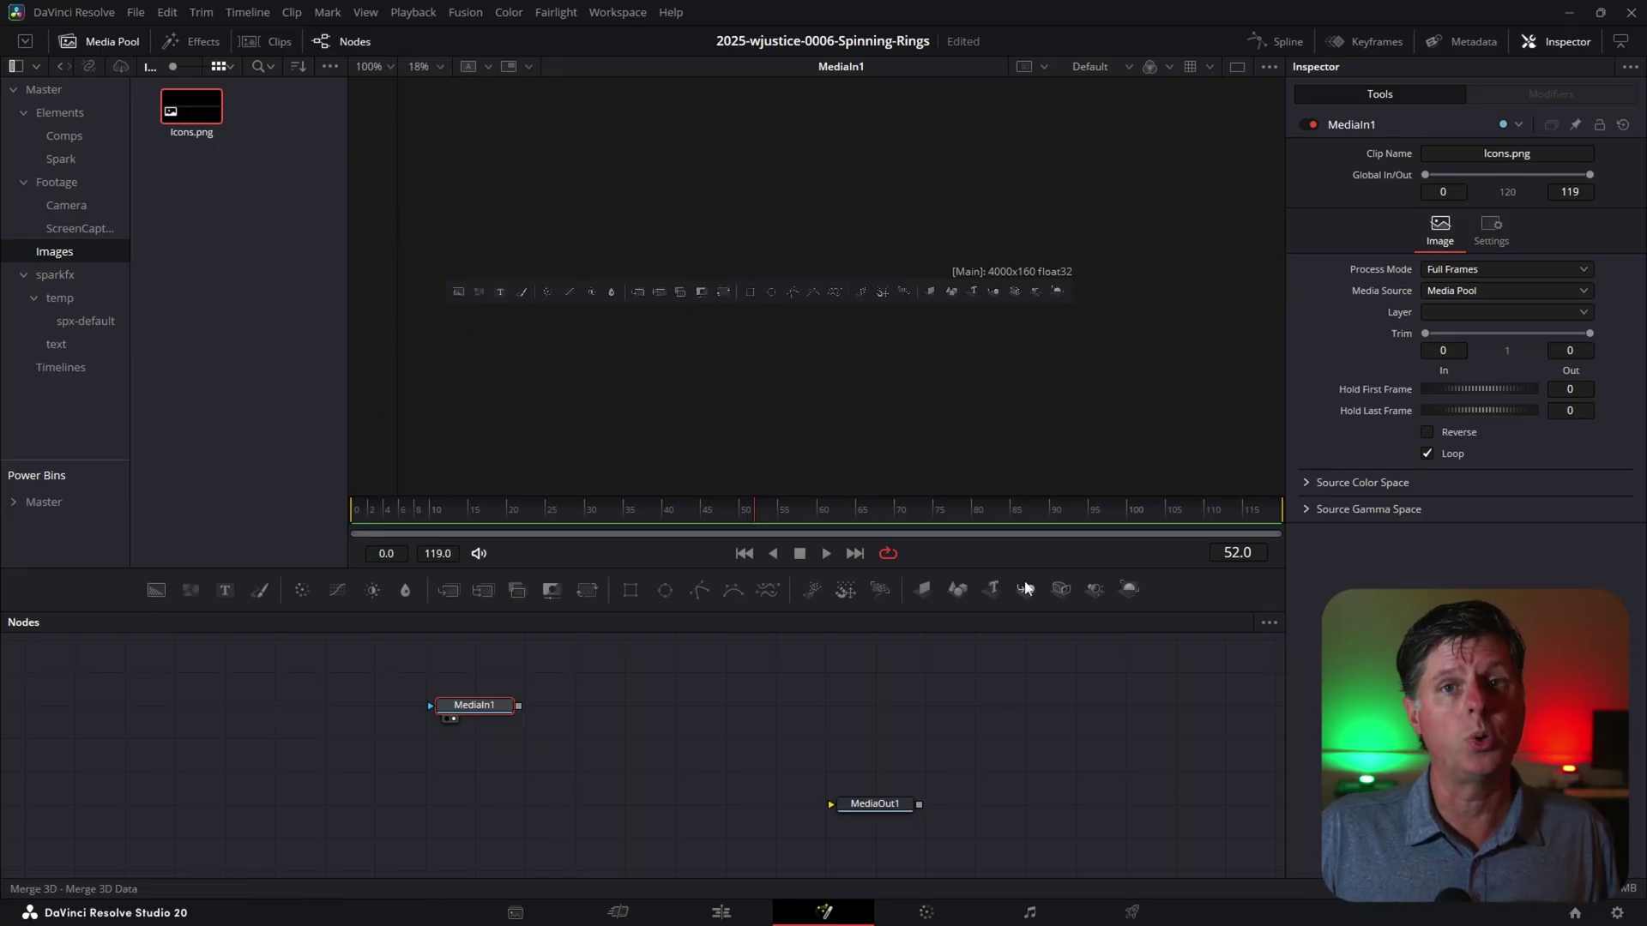
scroll(631, 311, up, 3)
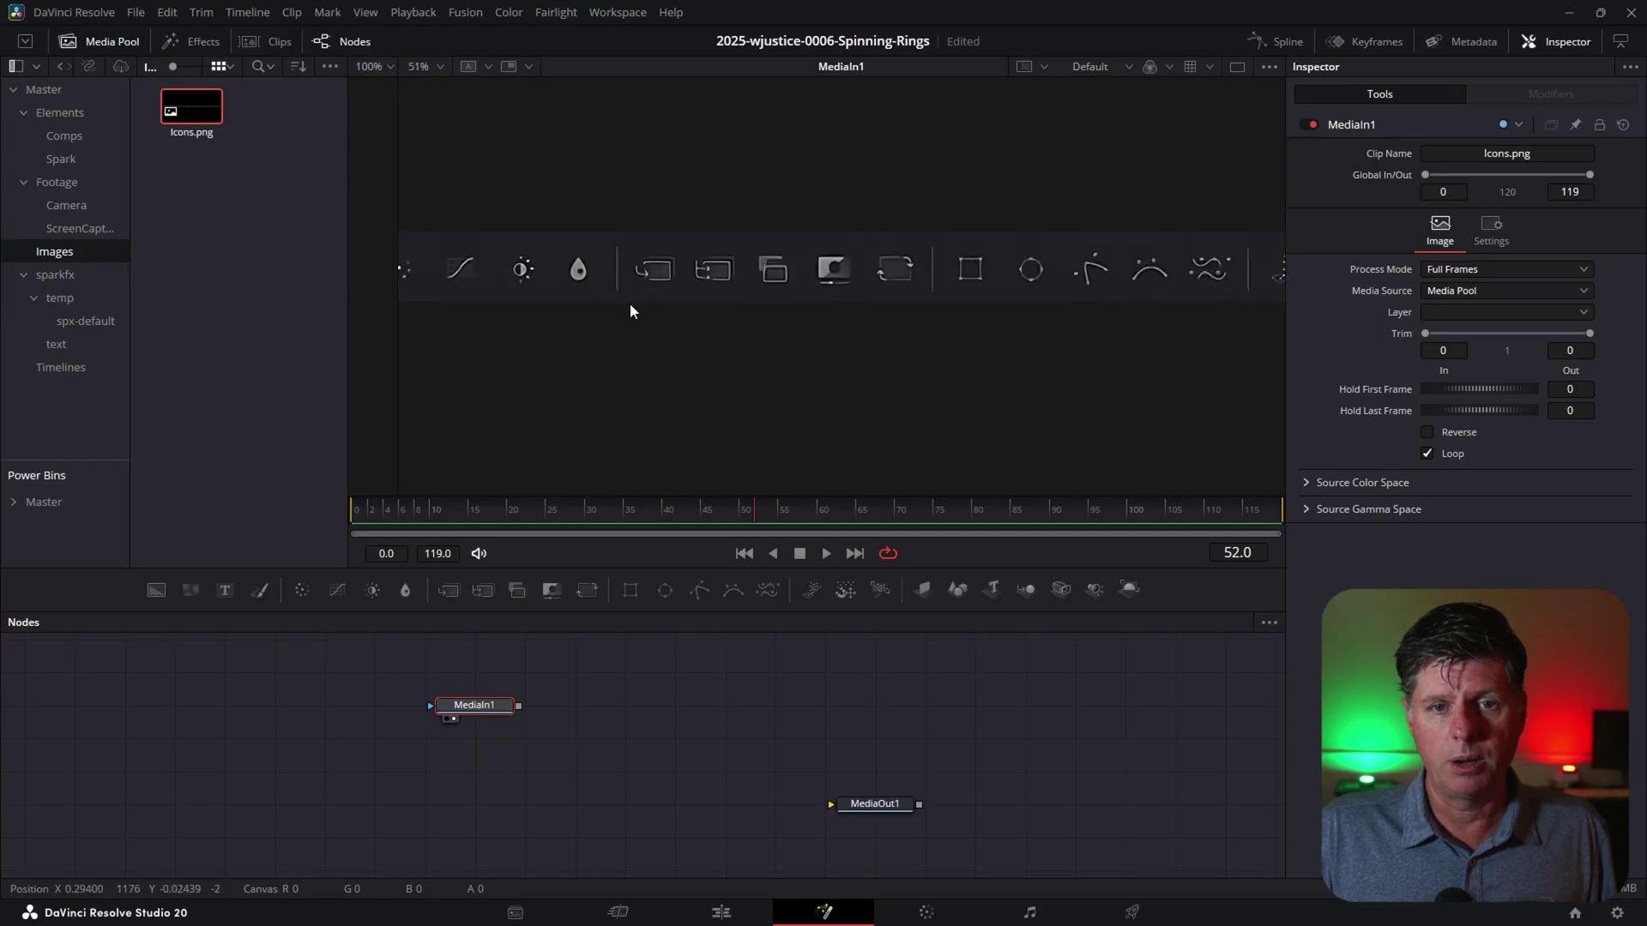
scroll(632, 310, up, 4)
scroll(631, 310, down, 2)
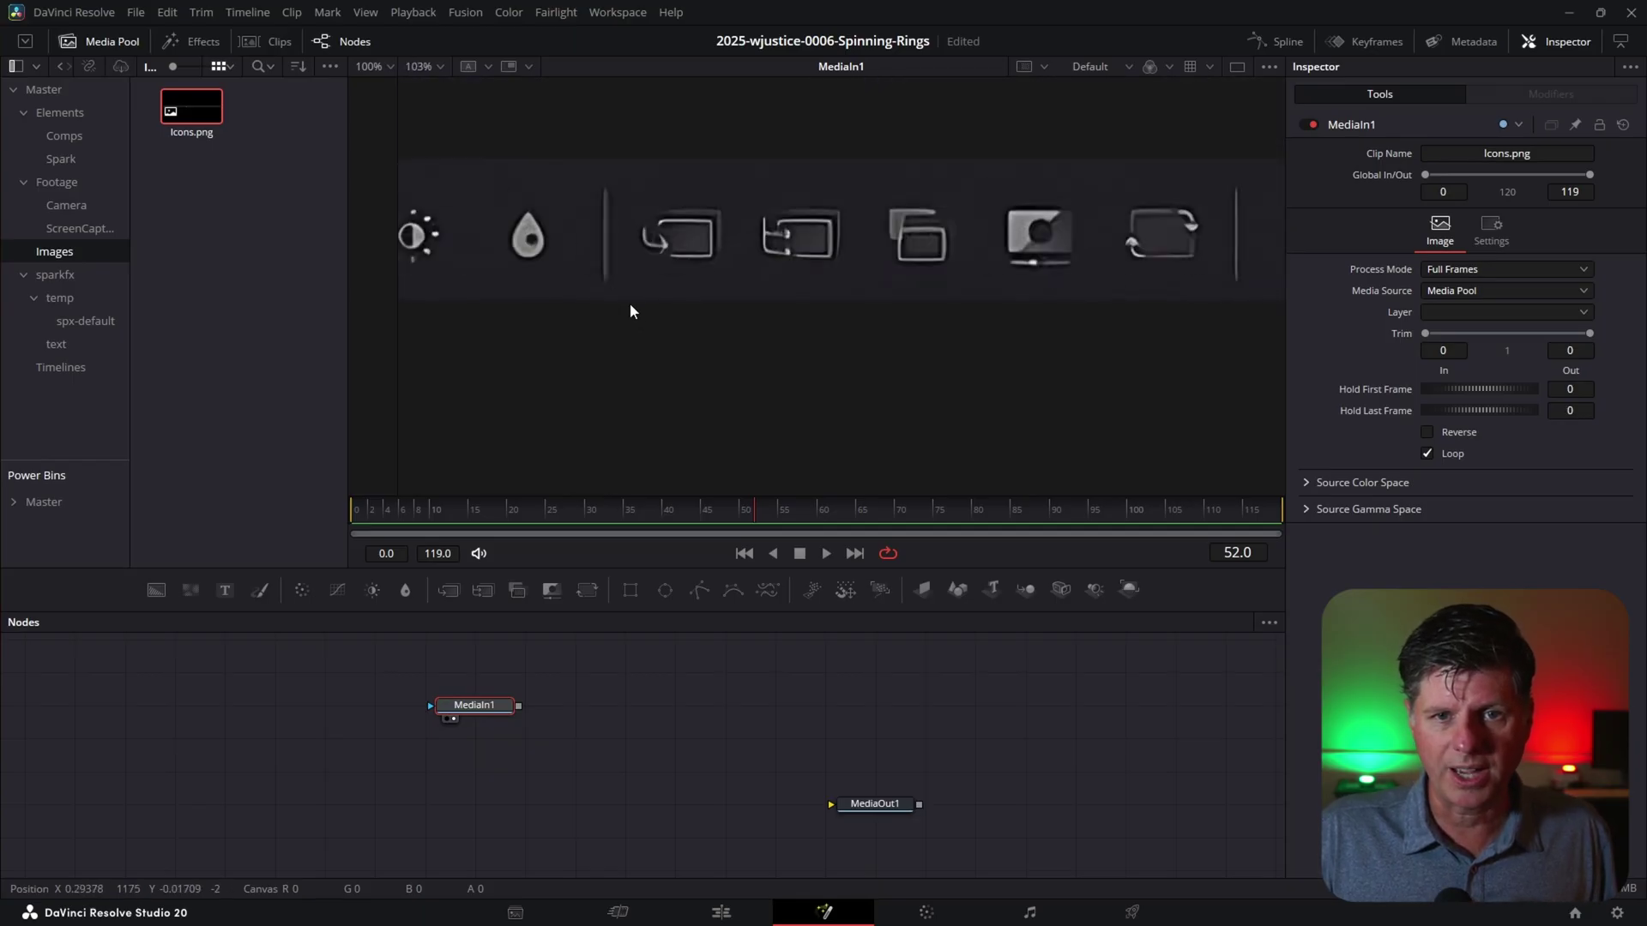
scroll(629, 305, up, 3)
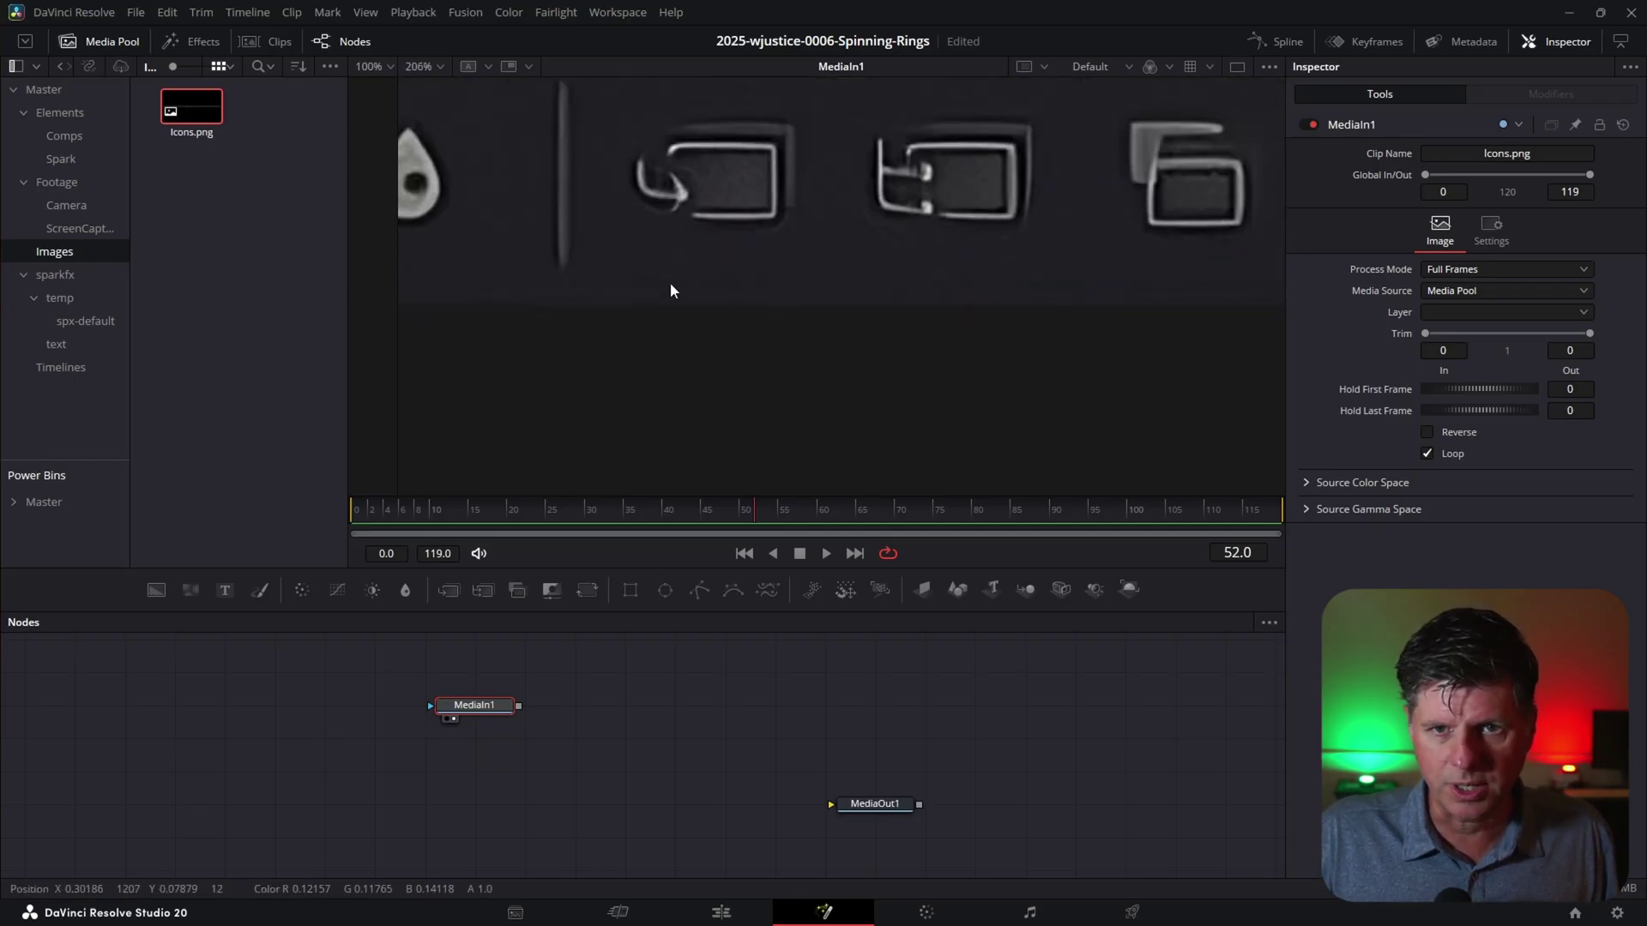
scroll(672, 290, down, 5)
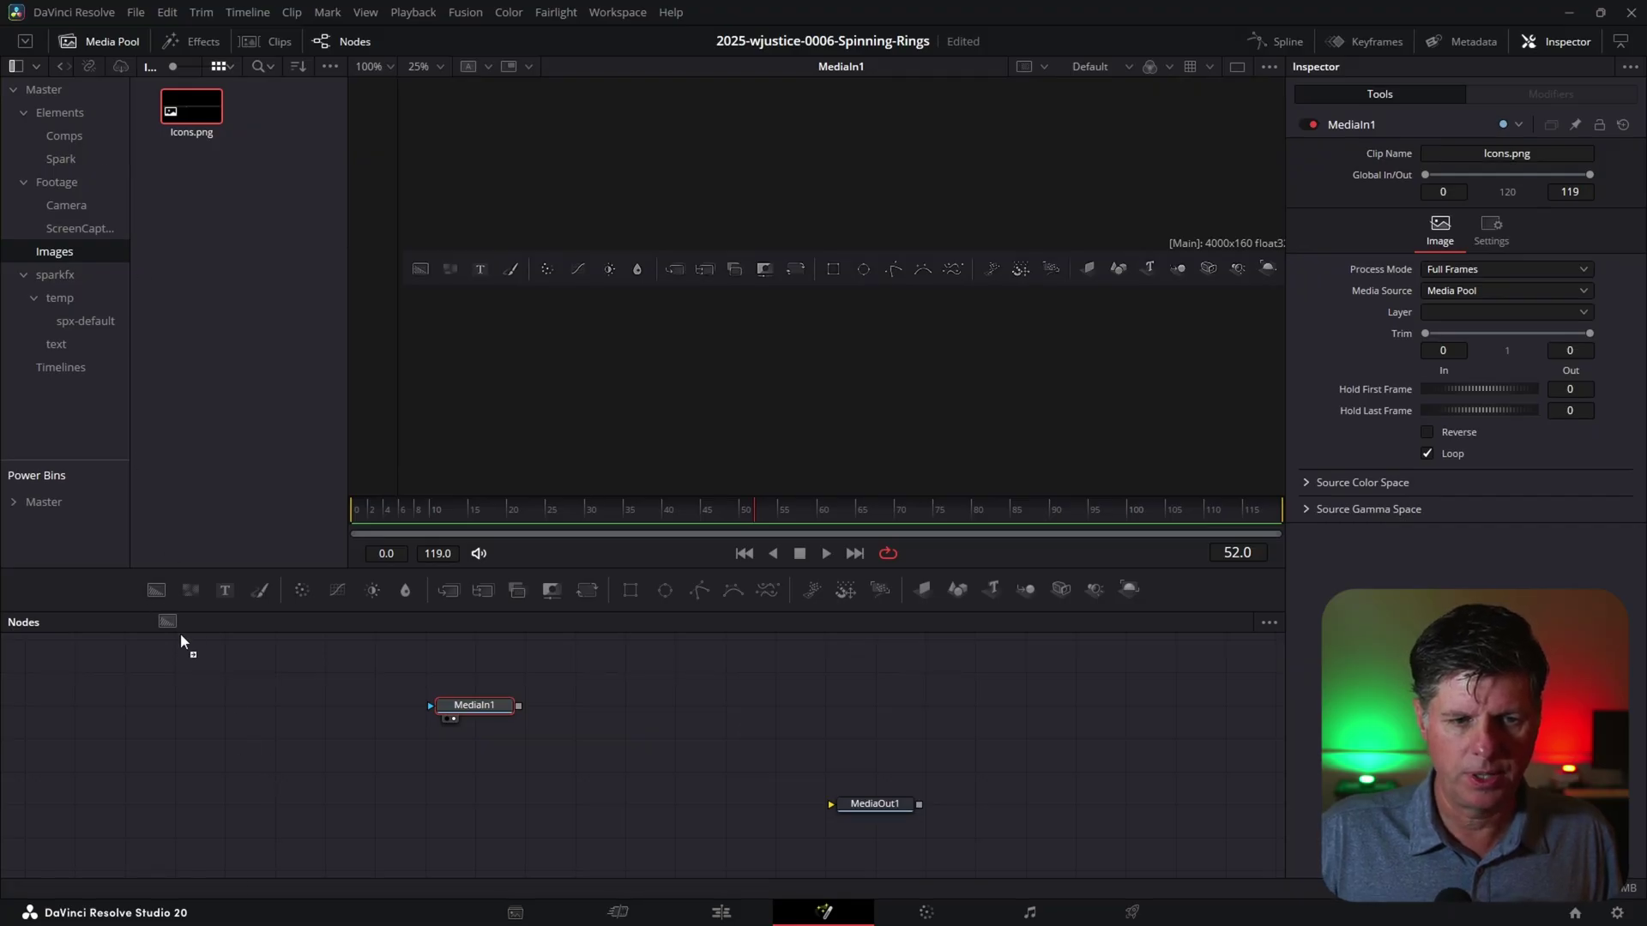
Add a Background node, wire it into MediaOut1, and line the two up
drag(325, 789, 327, 789)
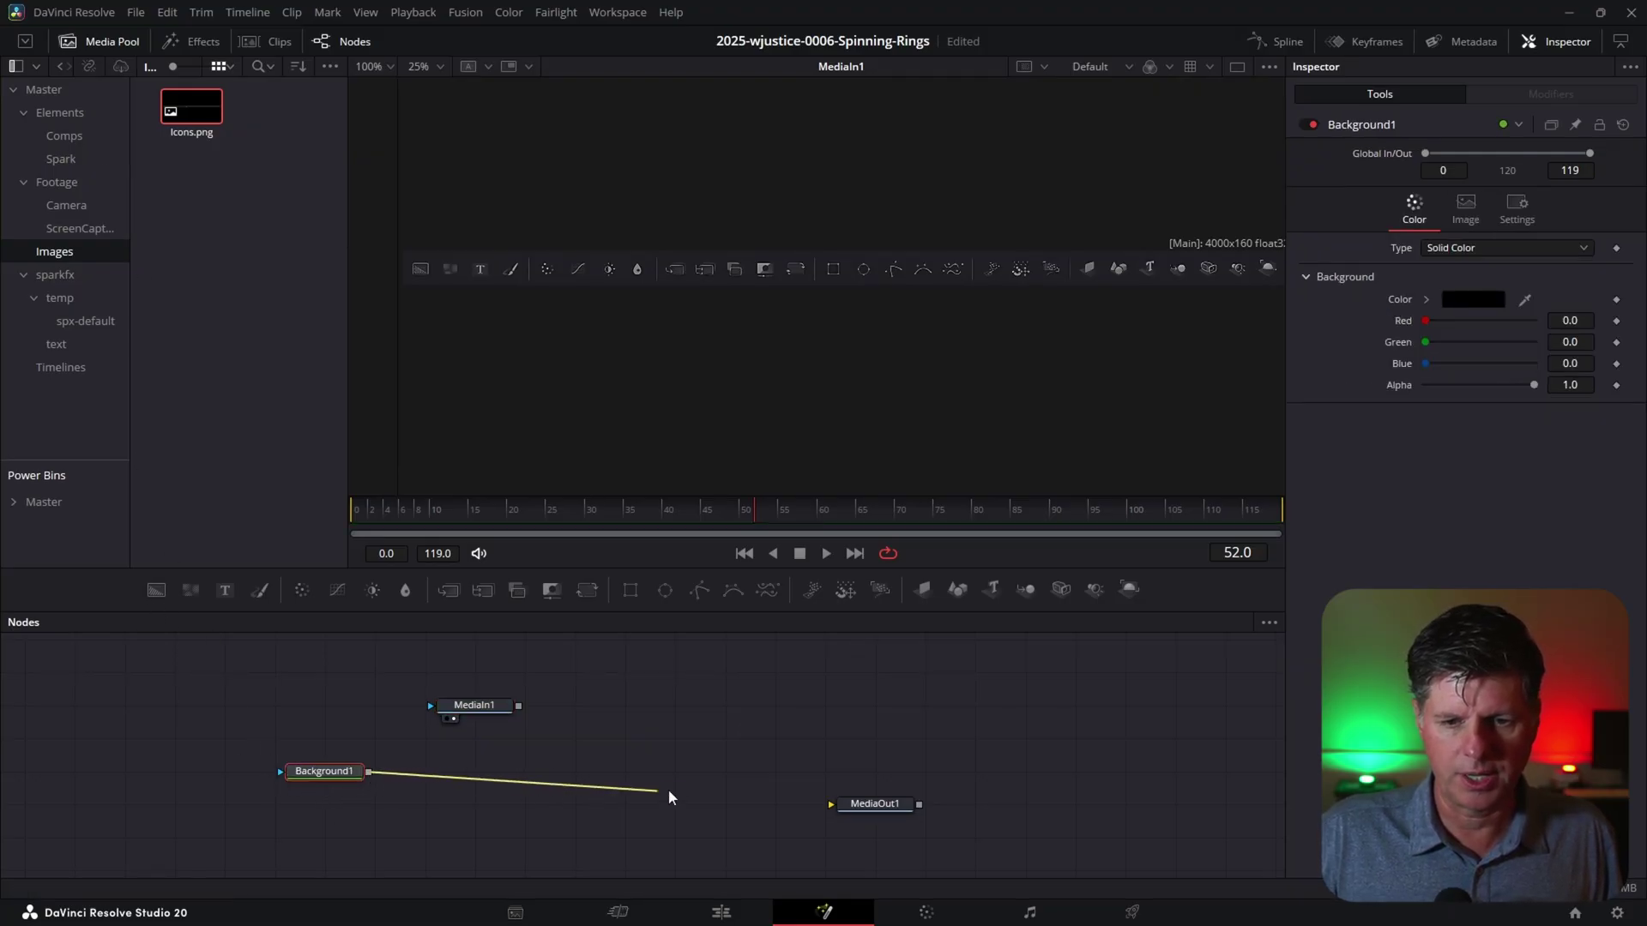
drag(671, 797, 830, 803)
drag(309, 785, 309, 818)
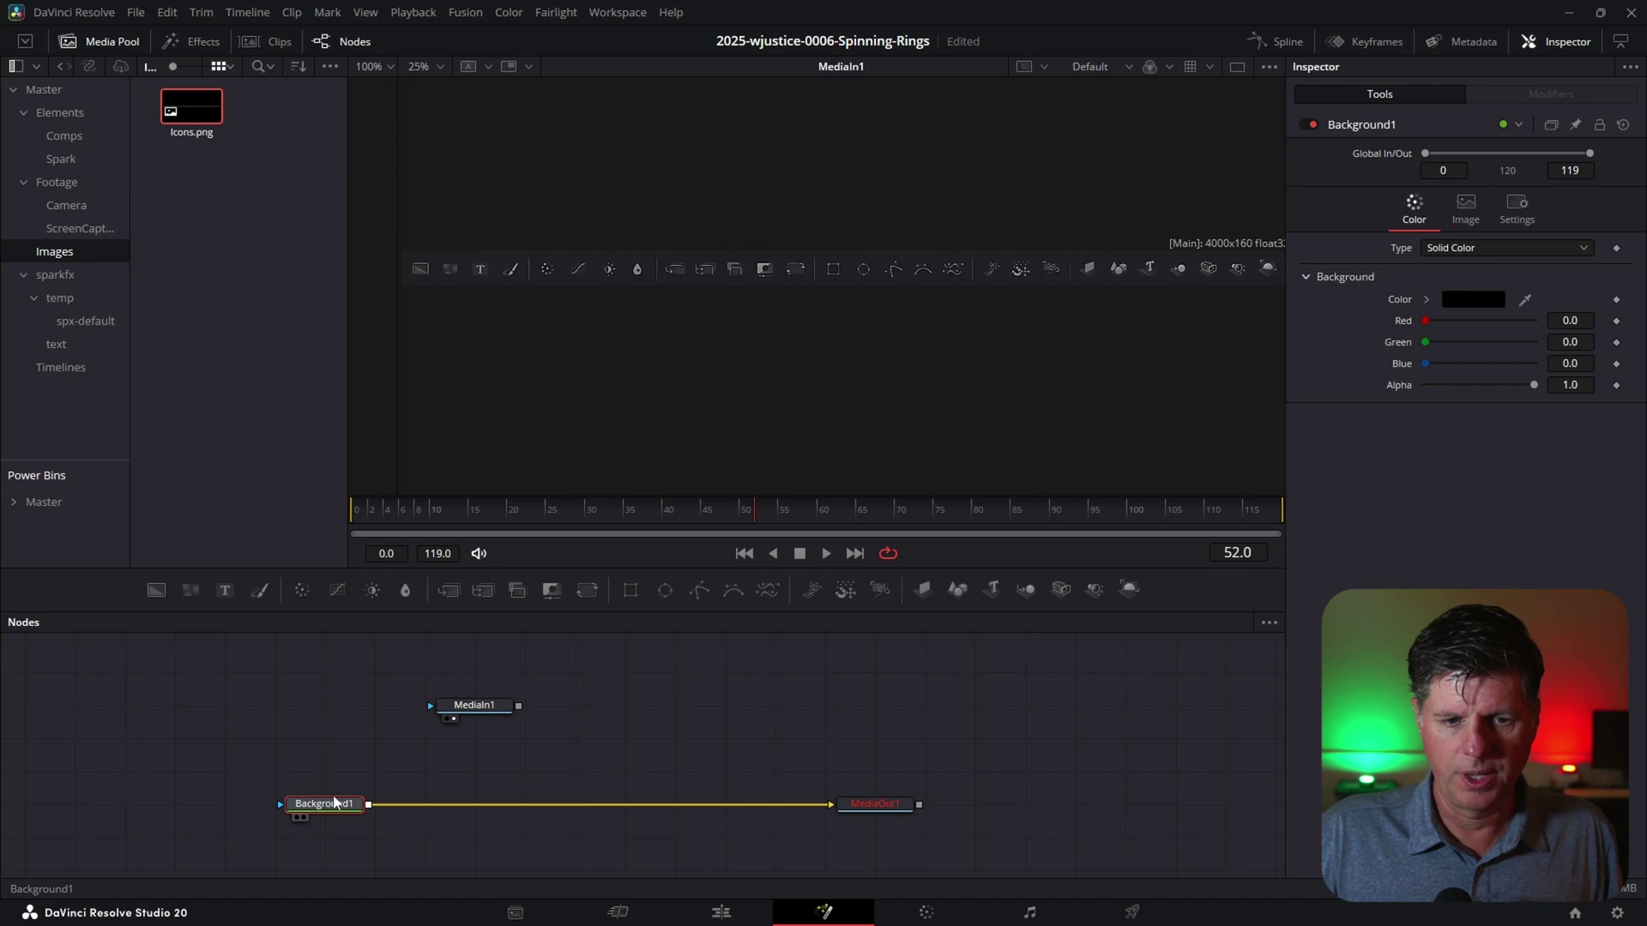
Move MediaIn1 up and left, then add an Image Plane 3D node fed by it
drag(493, 708, 443, 708)
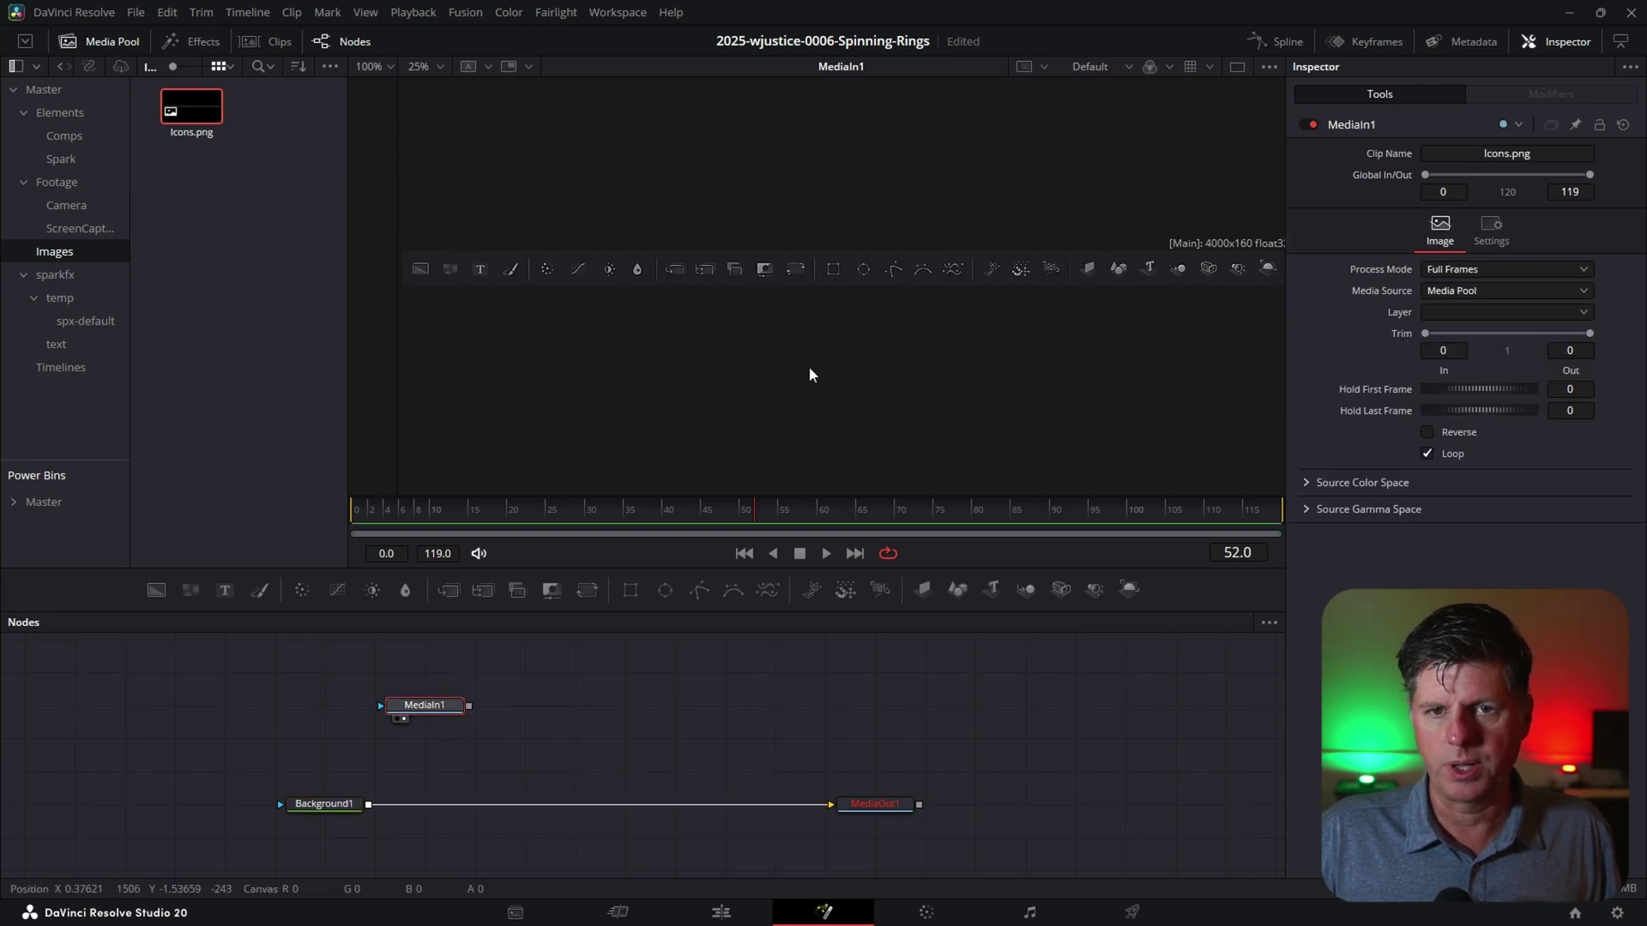
drag(449, 708, 450, 675)
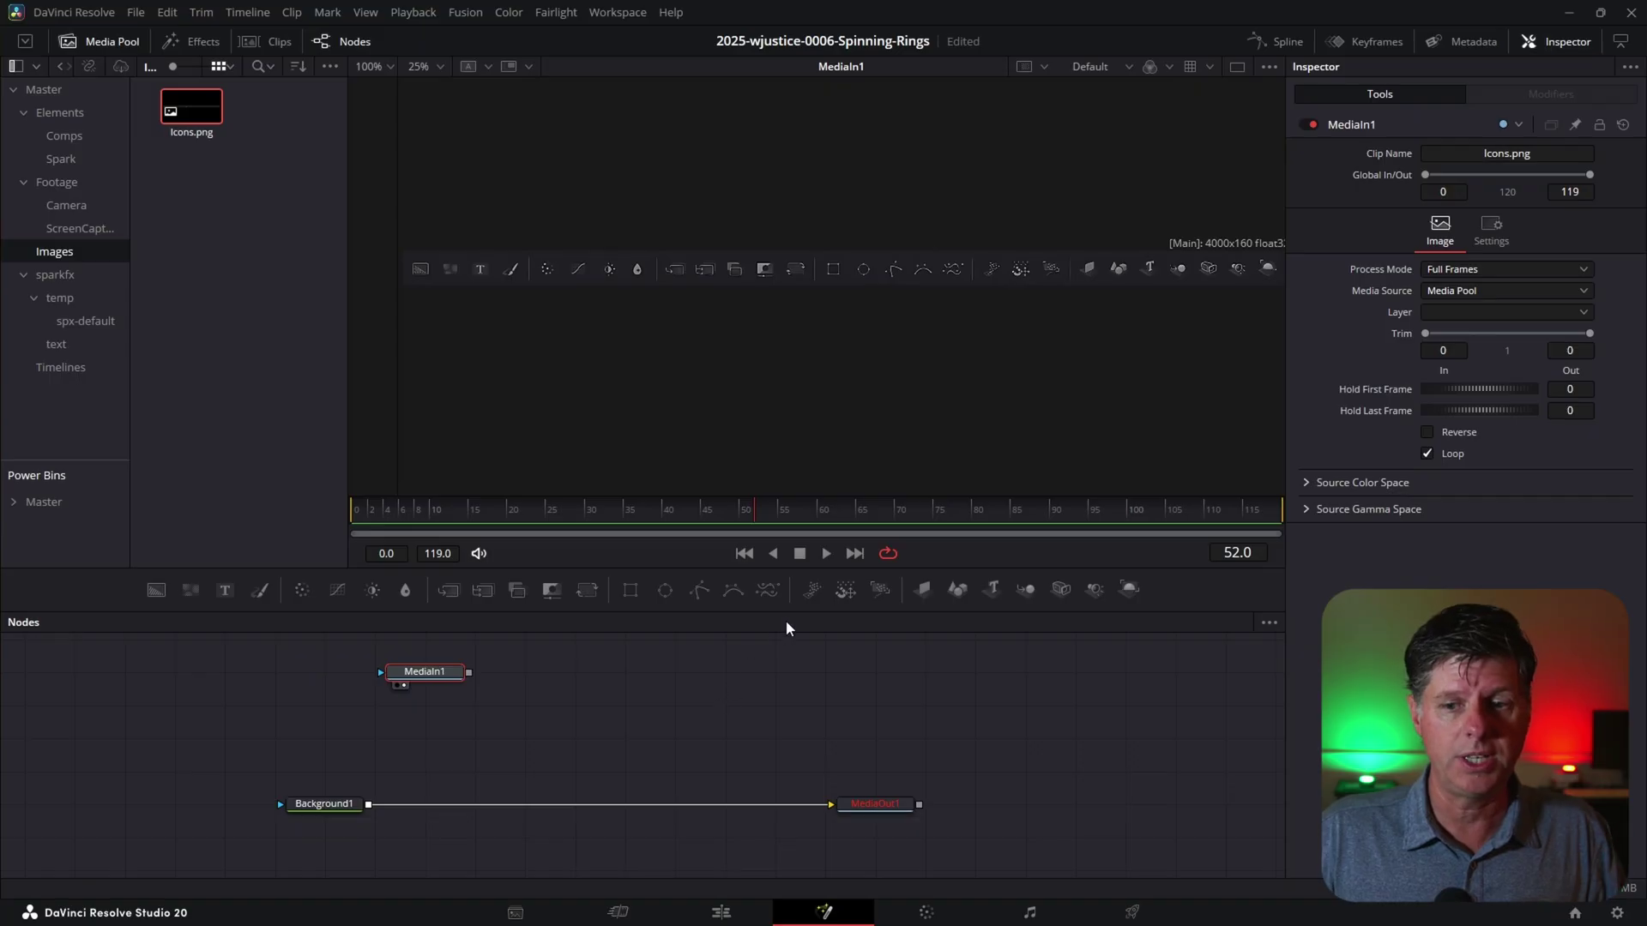
drag(924, 592, 790, 658)
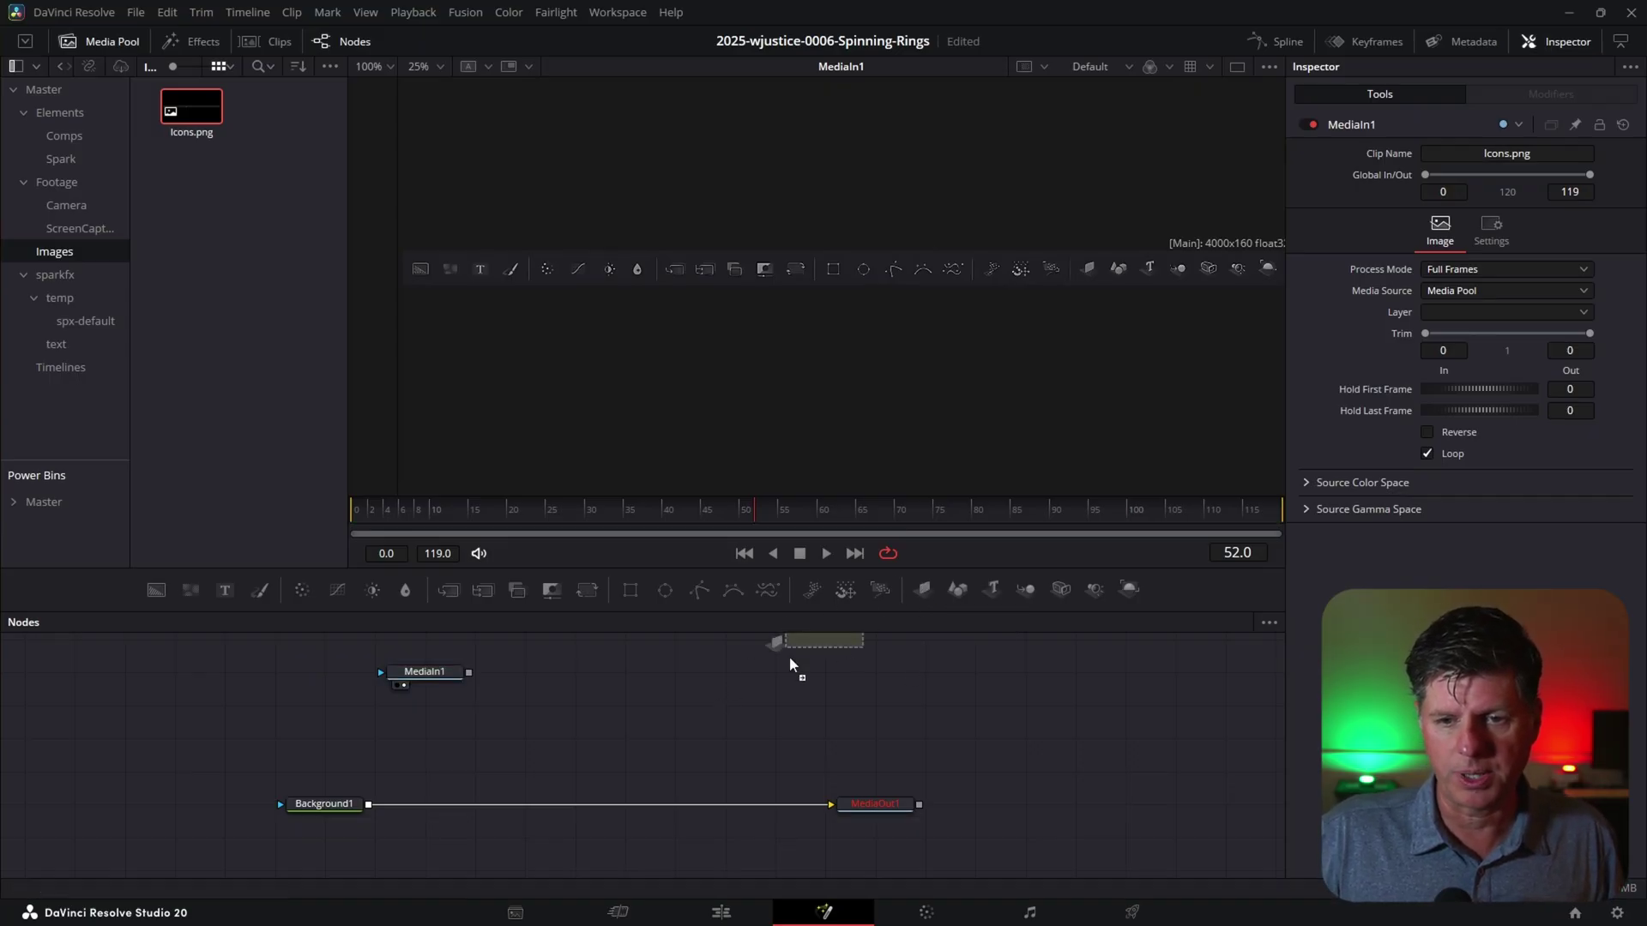
drag(614, 697, 587, 710)
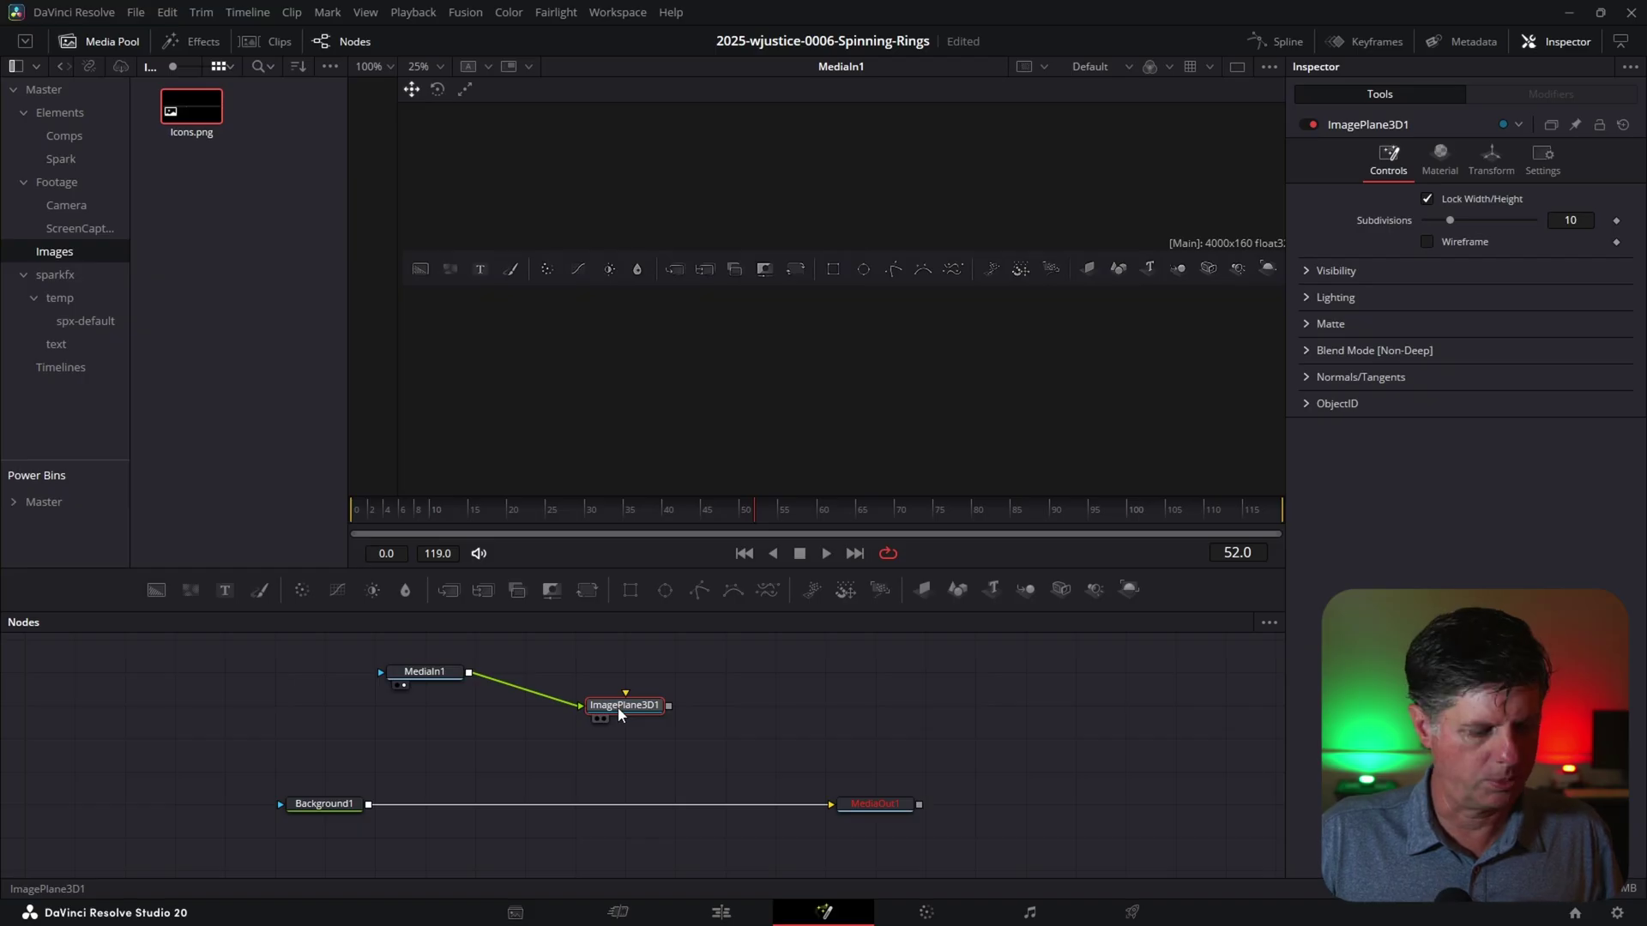
View ImagePlane3D1 in the 3D viewer at a near side-on angle and place its node beside MediaIn1
key(1)
drag(830, 255, 959, 349)
drag(883, 307, 794, 252)
drag(453, 670, 402, 669)
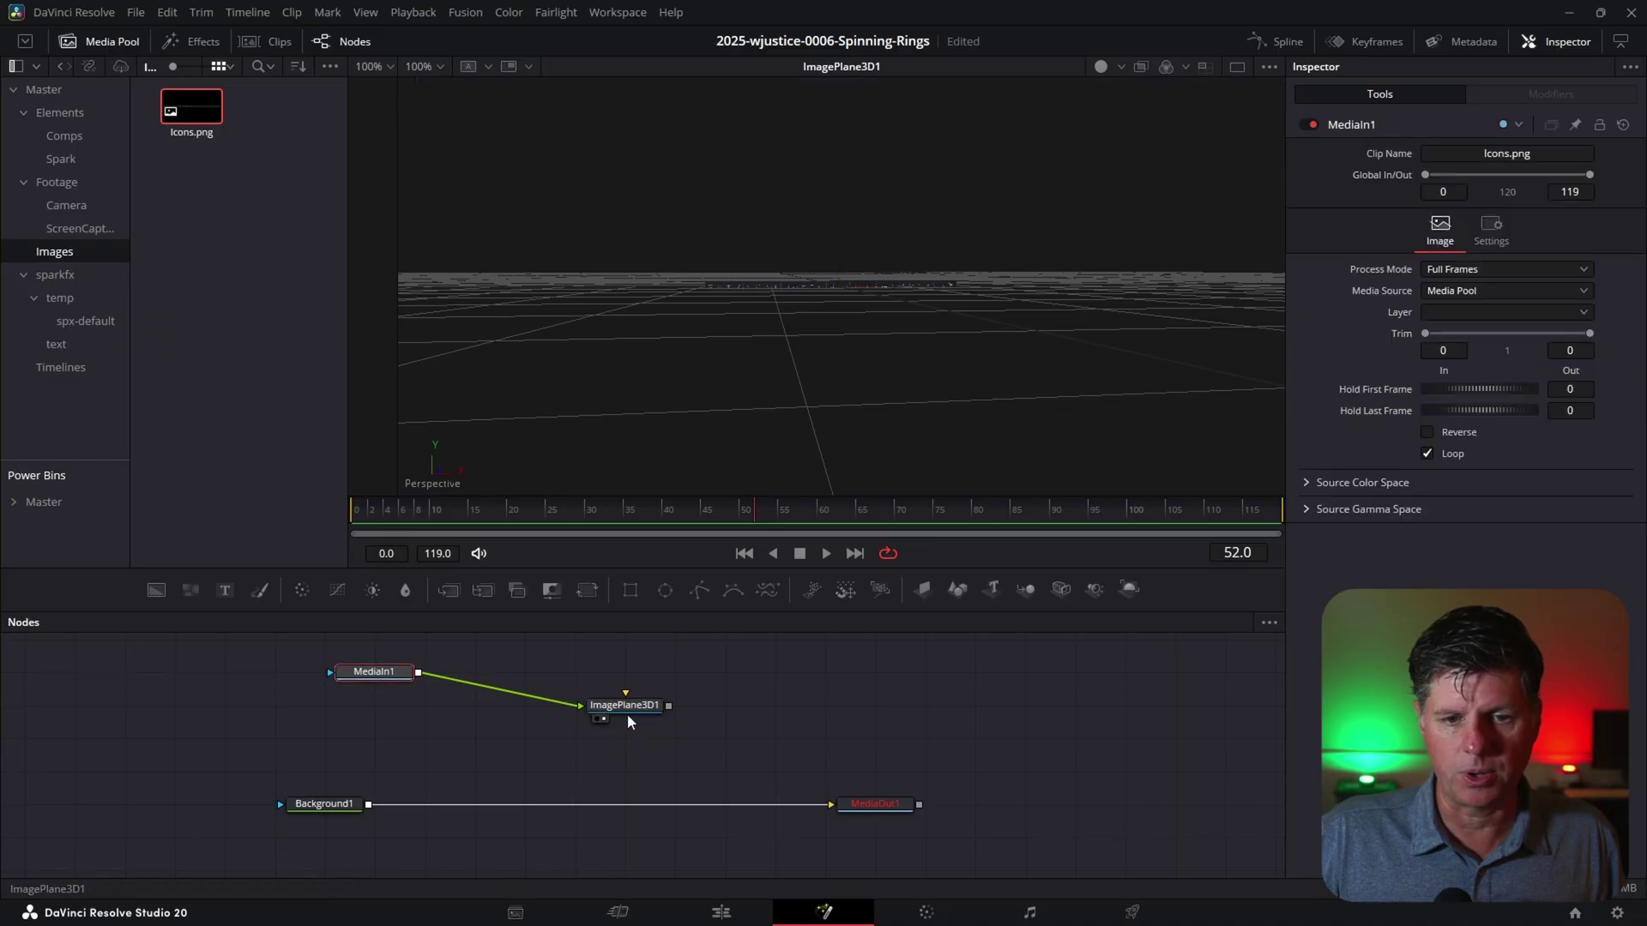
drag(626, 712, 536, 682)
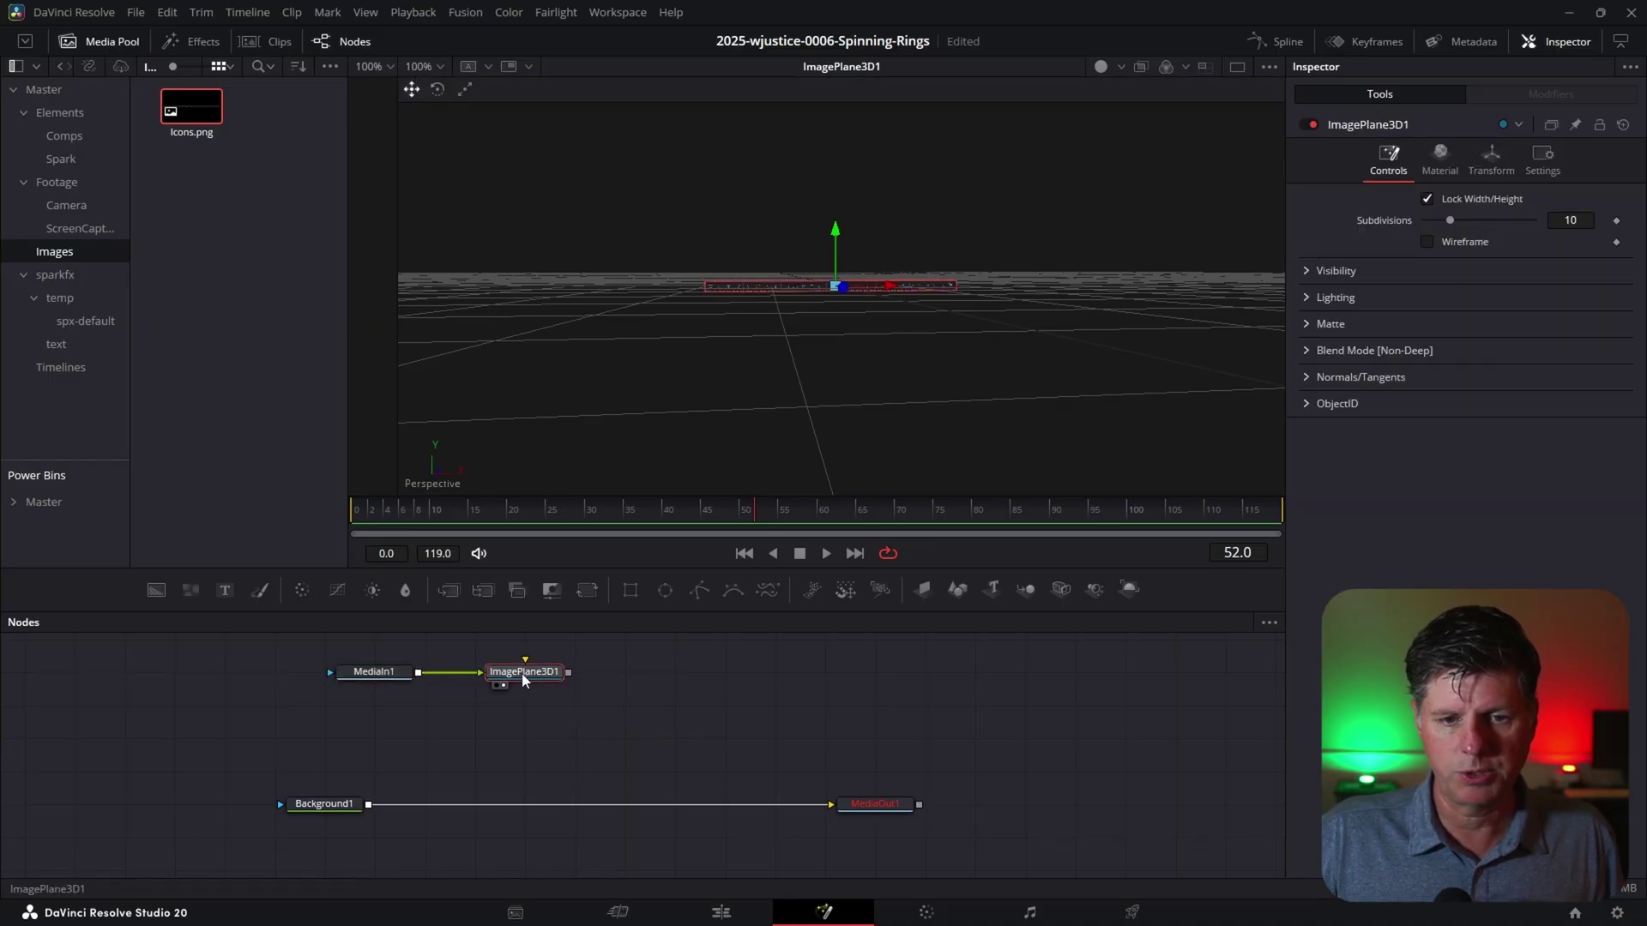
Add a Bender 3D node after ImagePlane3D1 using the 'ben' tool search
key(shift+space)
text(ben)
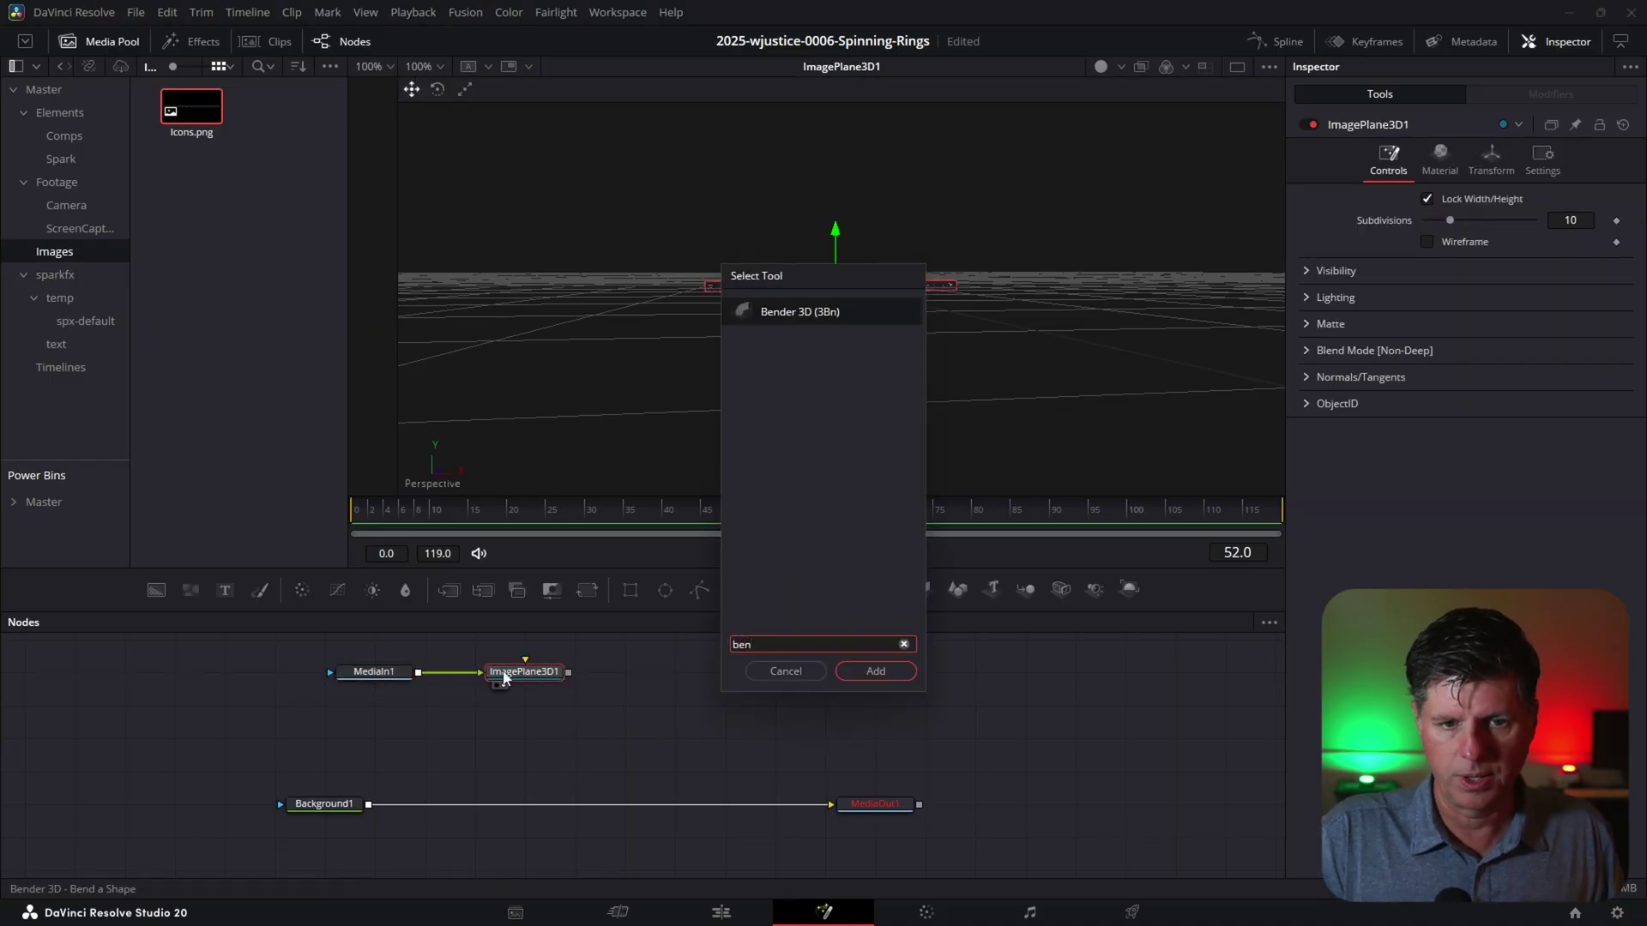
key(Return)
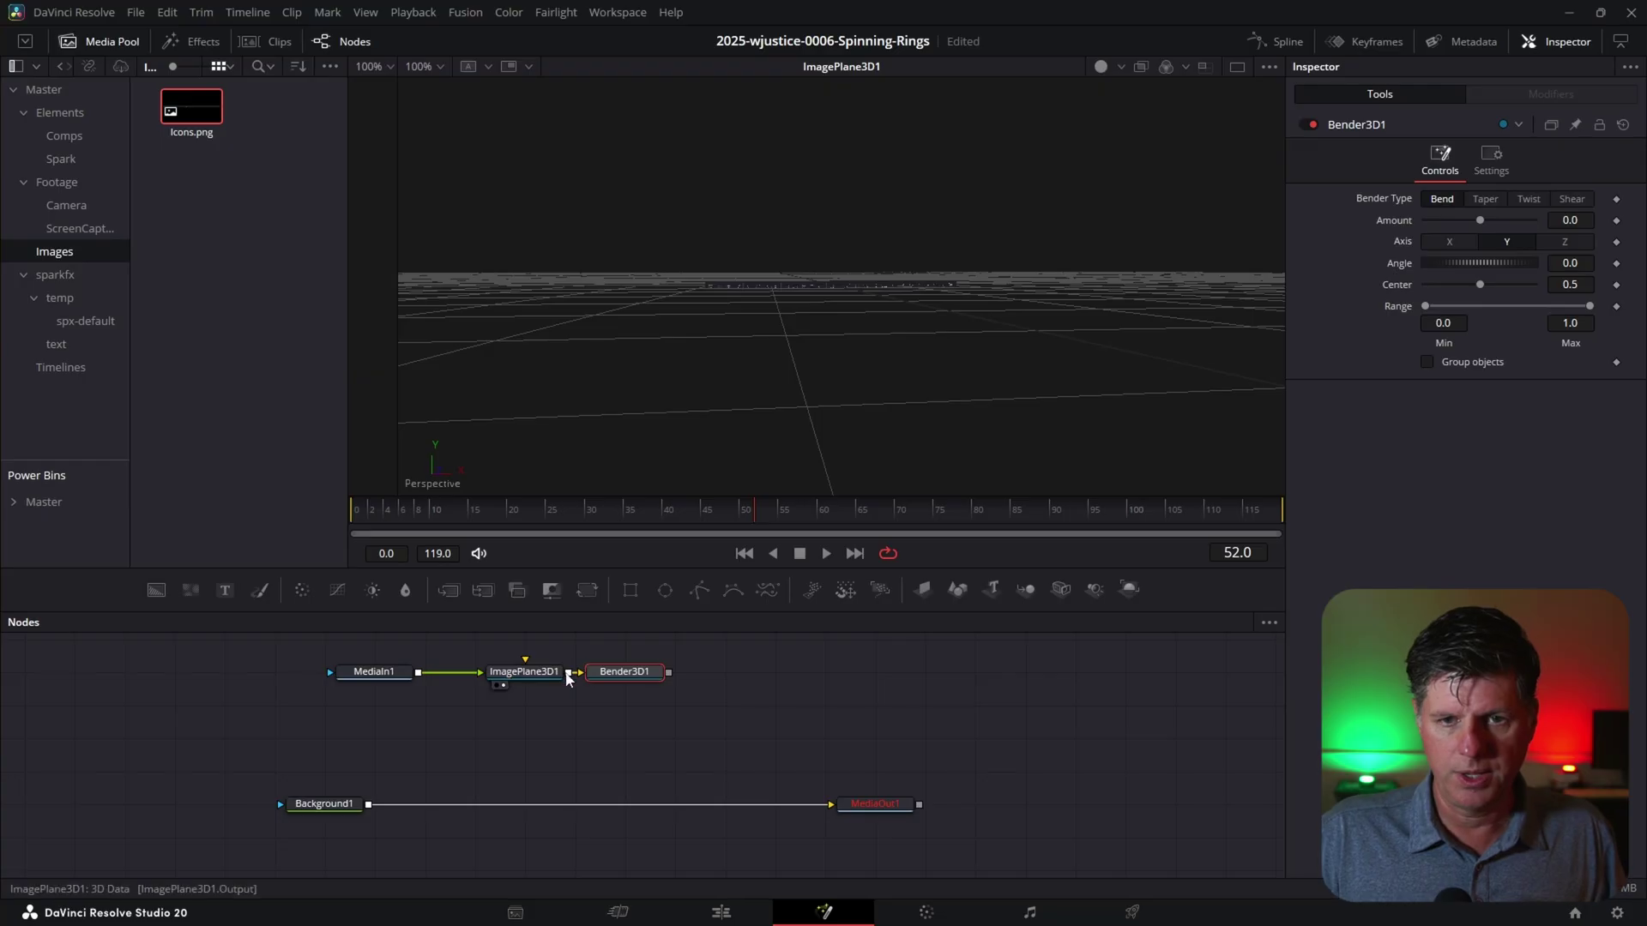
scroll(734, 305, up, 2)
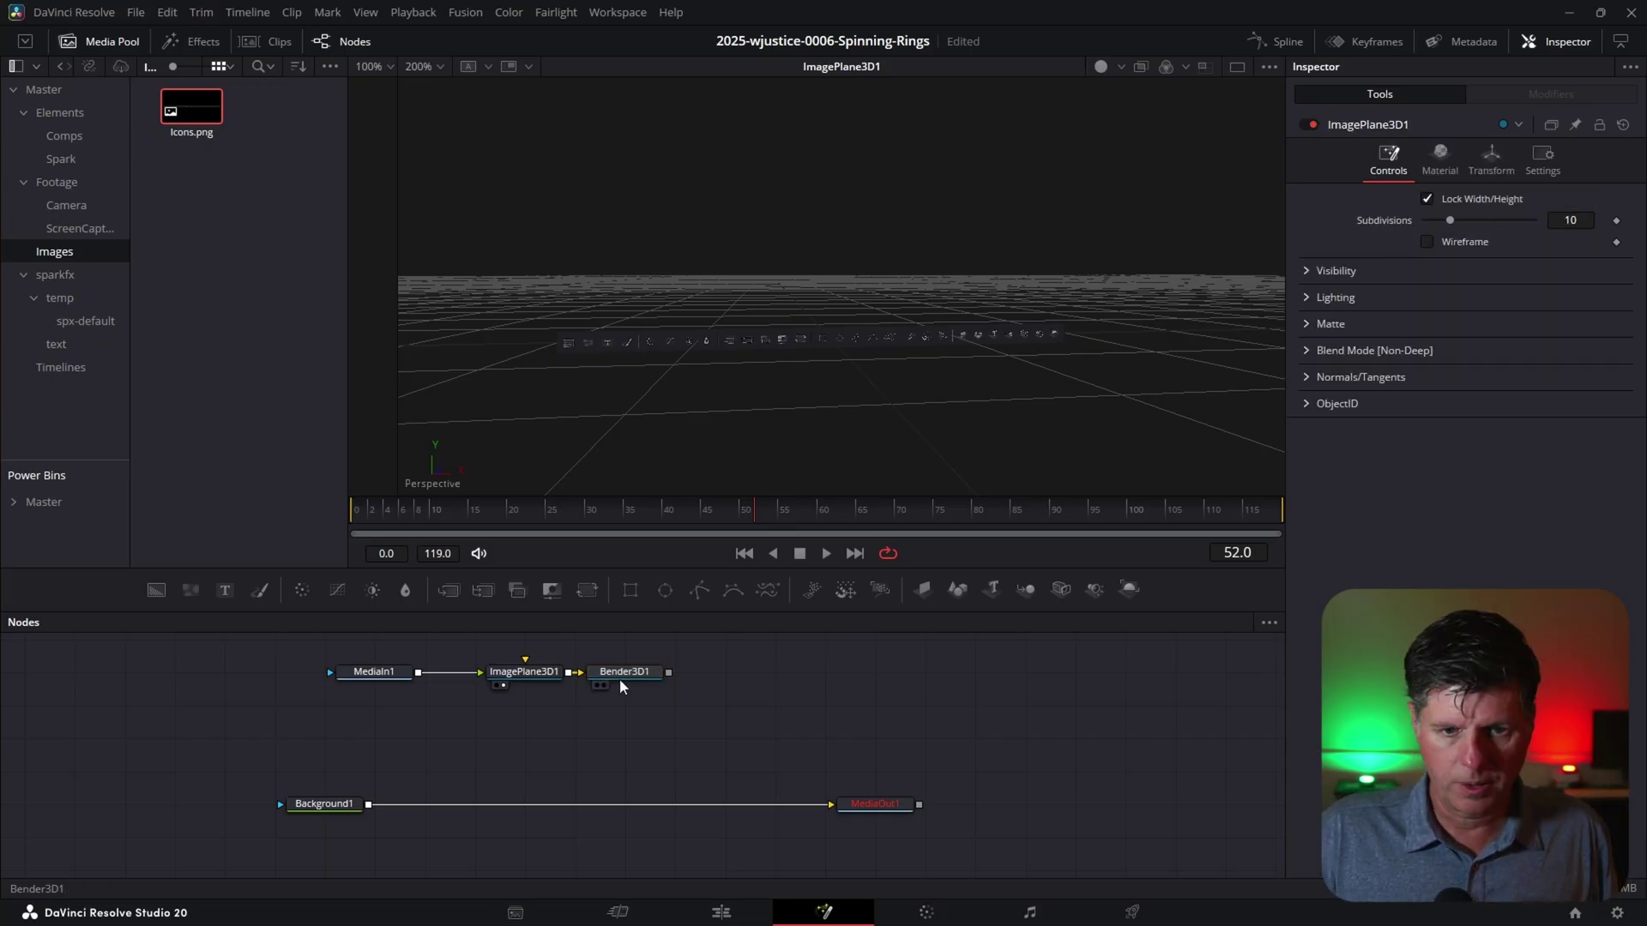
click(619, 678)
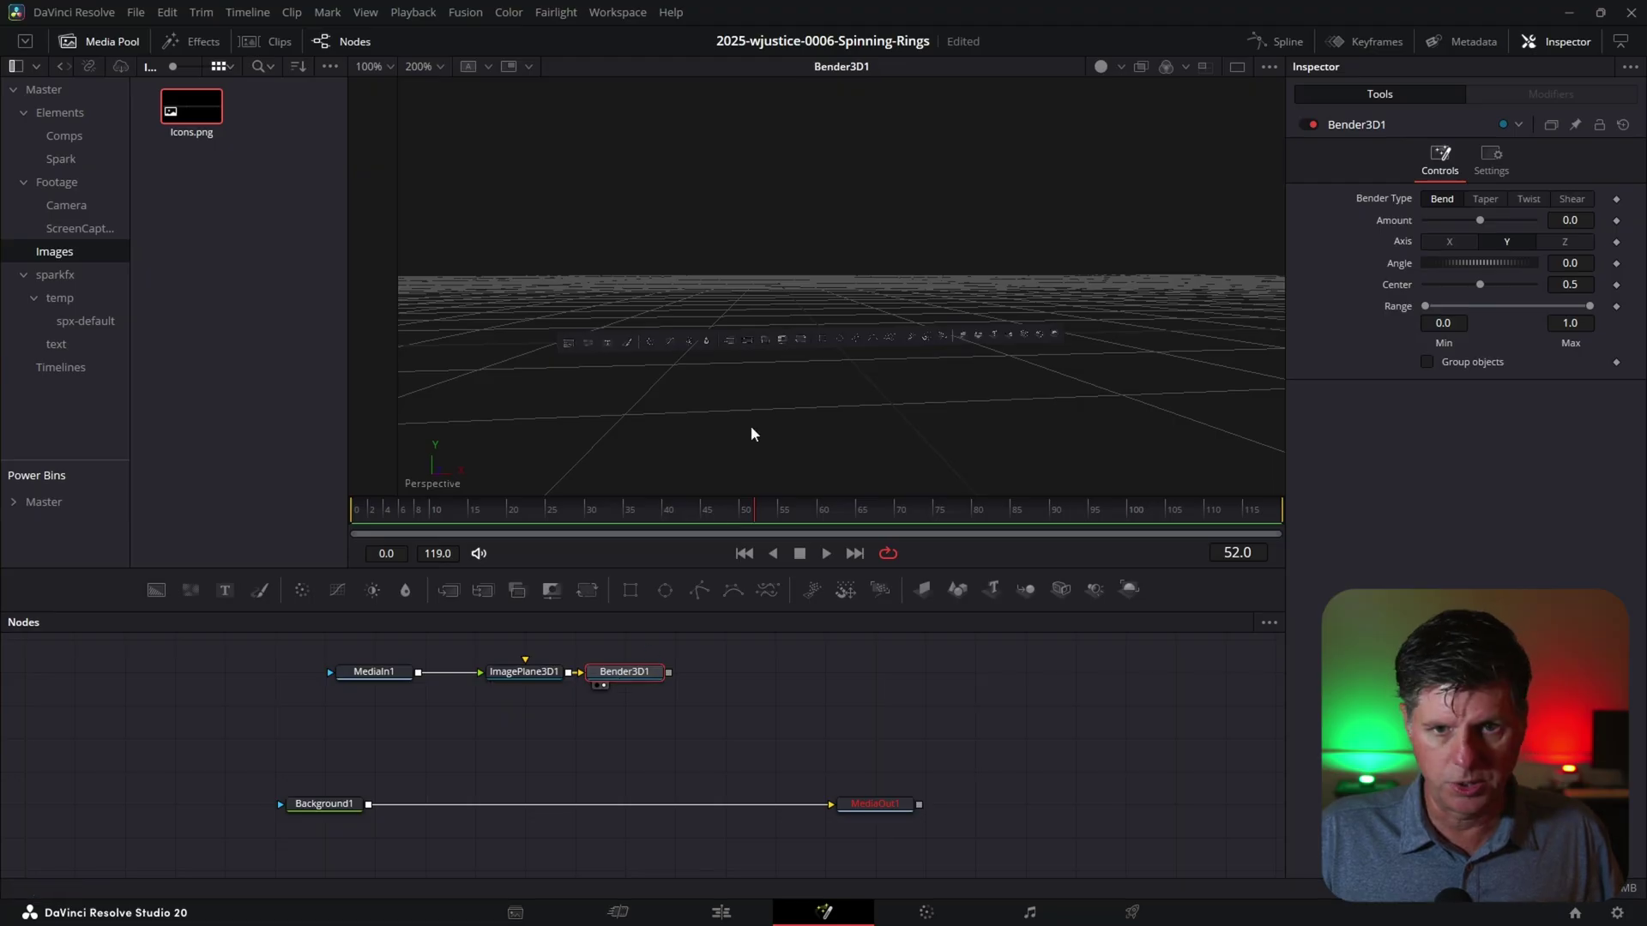
drag(764, 307, 816, 341)
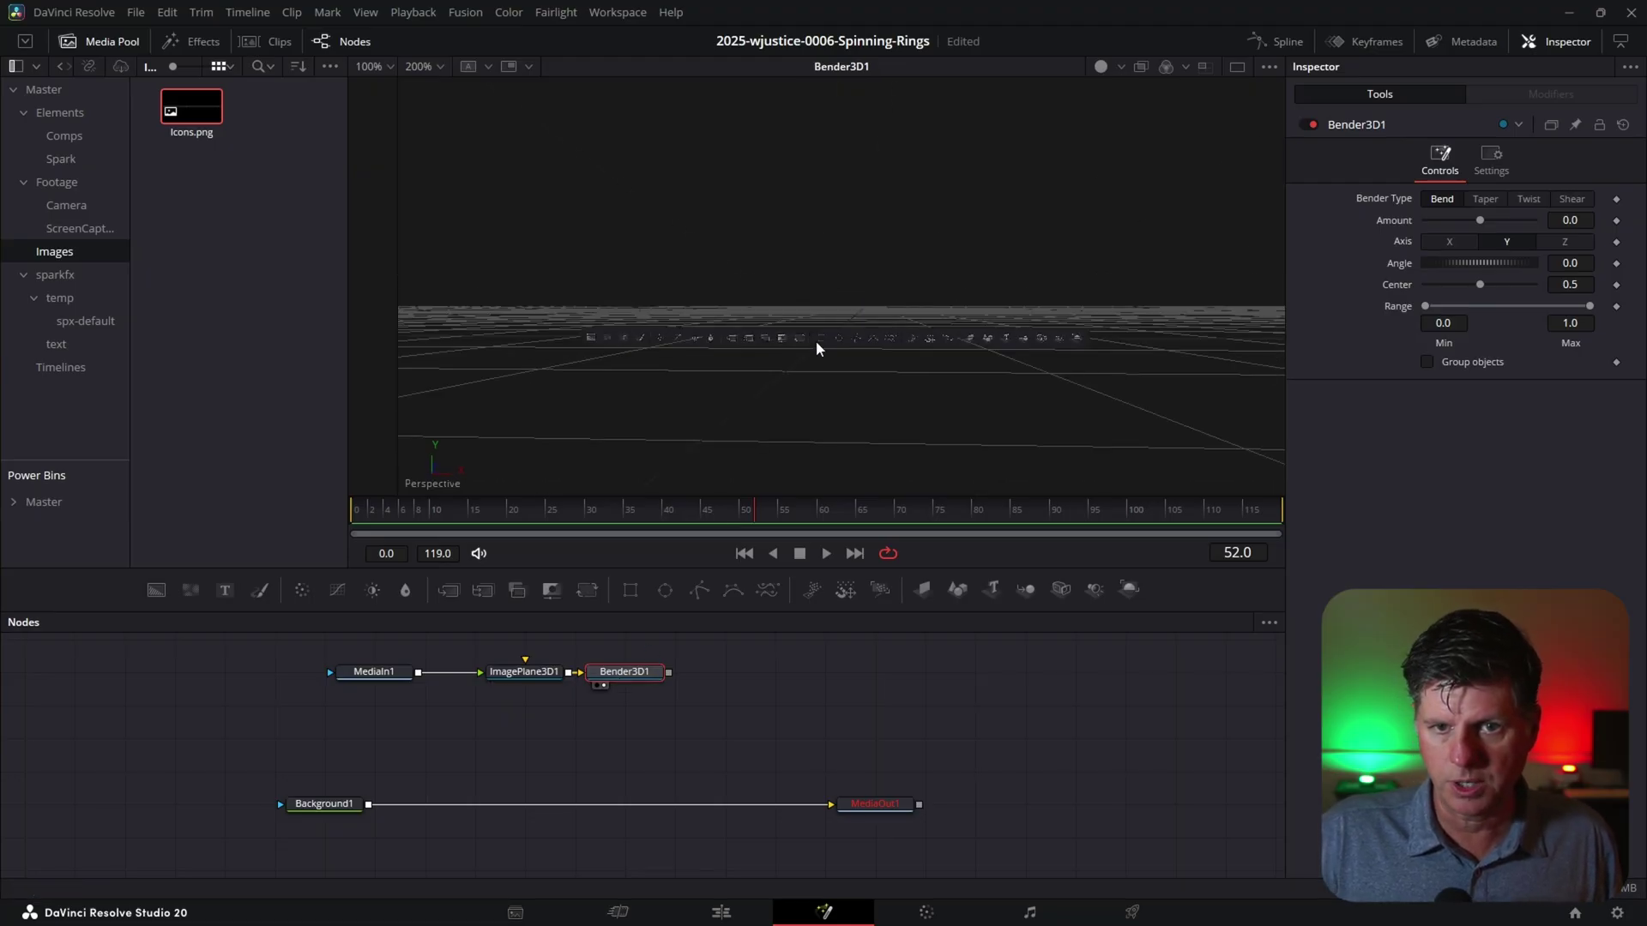
Set the Bender's Axis to X and Amount to -1.0 so the strip closes into a ring
click(1448, 242)
drag(1477, 220, 1430, 225)
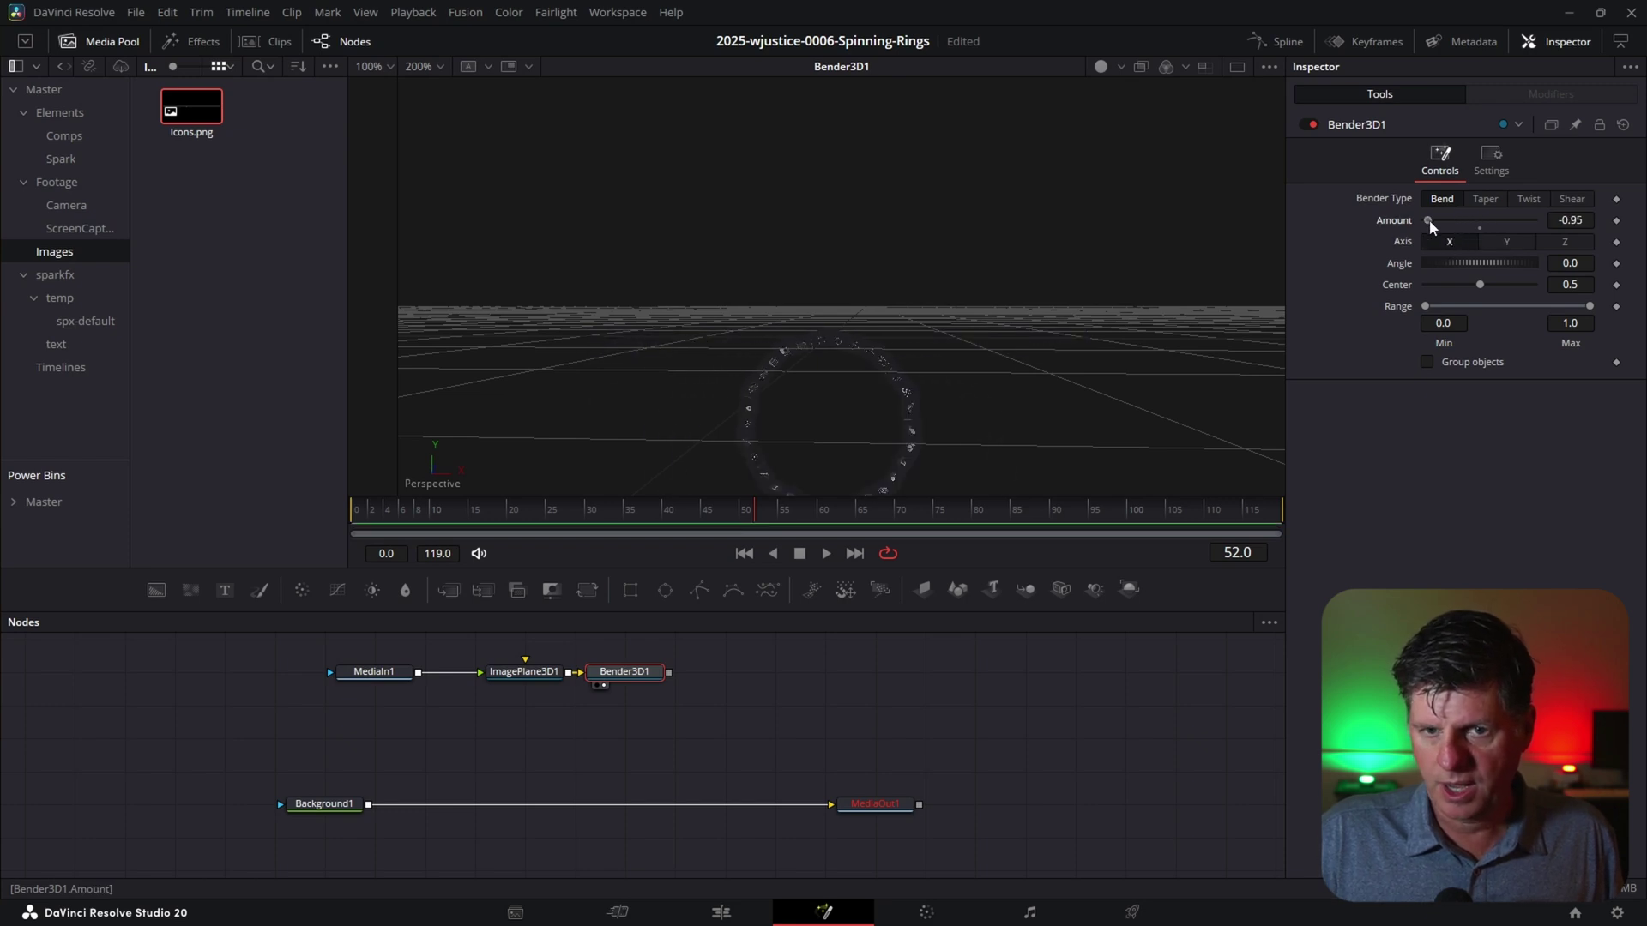
drag(1040, 387, 1036, 307)
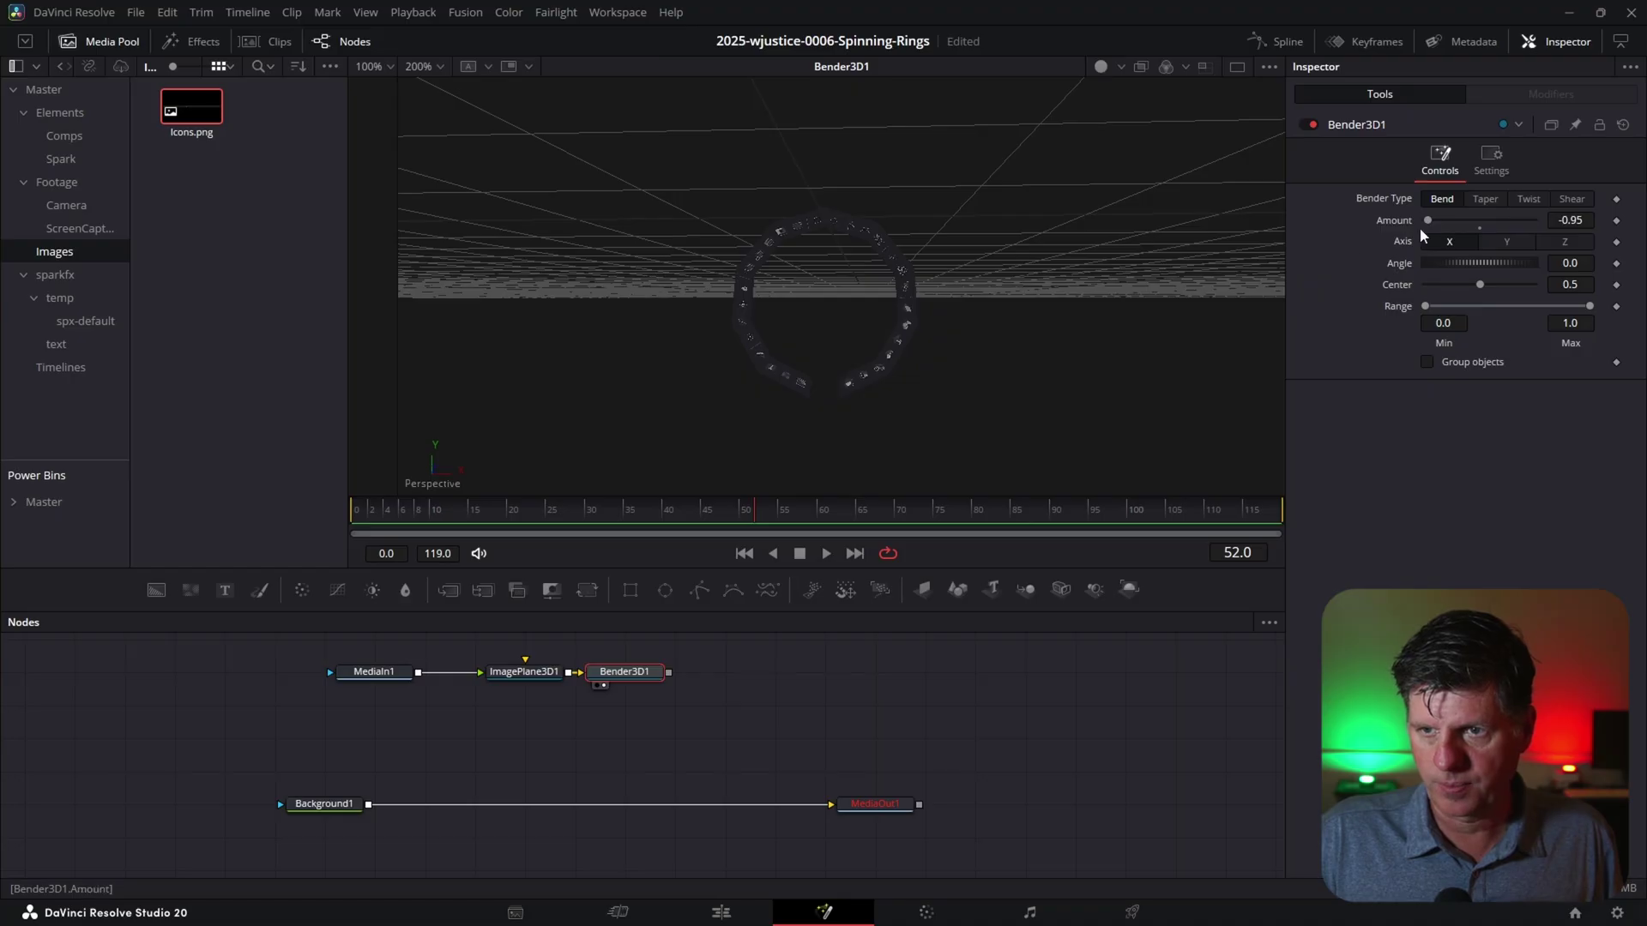
mouse_move(1426, 223)
mouse_down()
mouse_move(1528, 225)
mouse_move(1420, 226)
mouse_up()
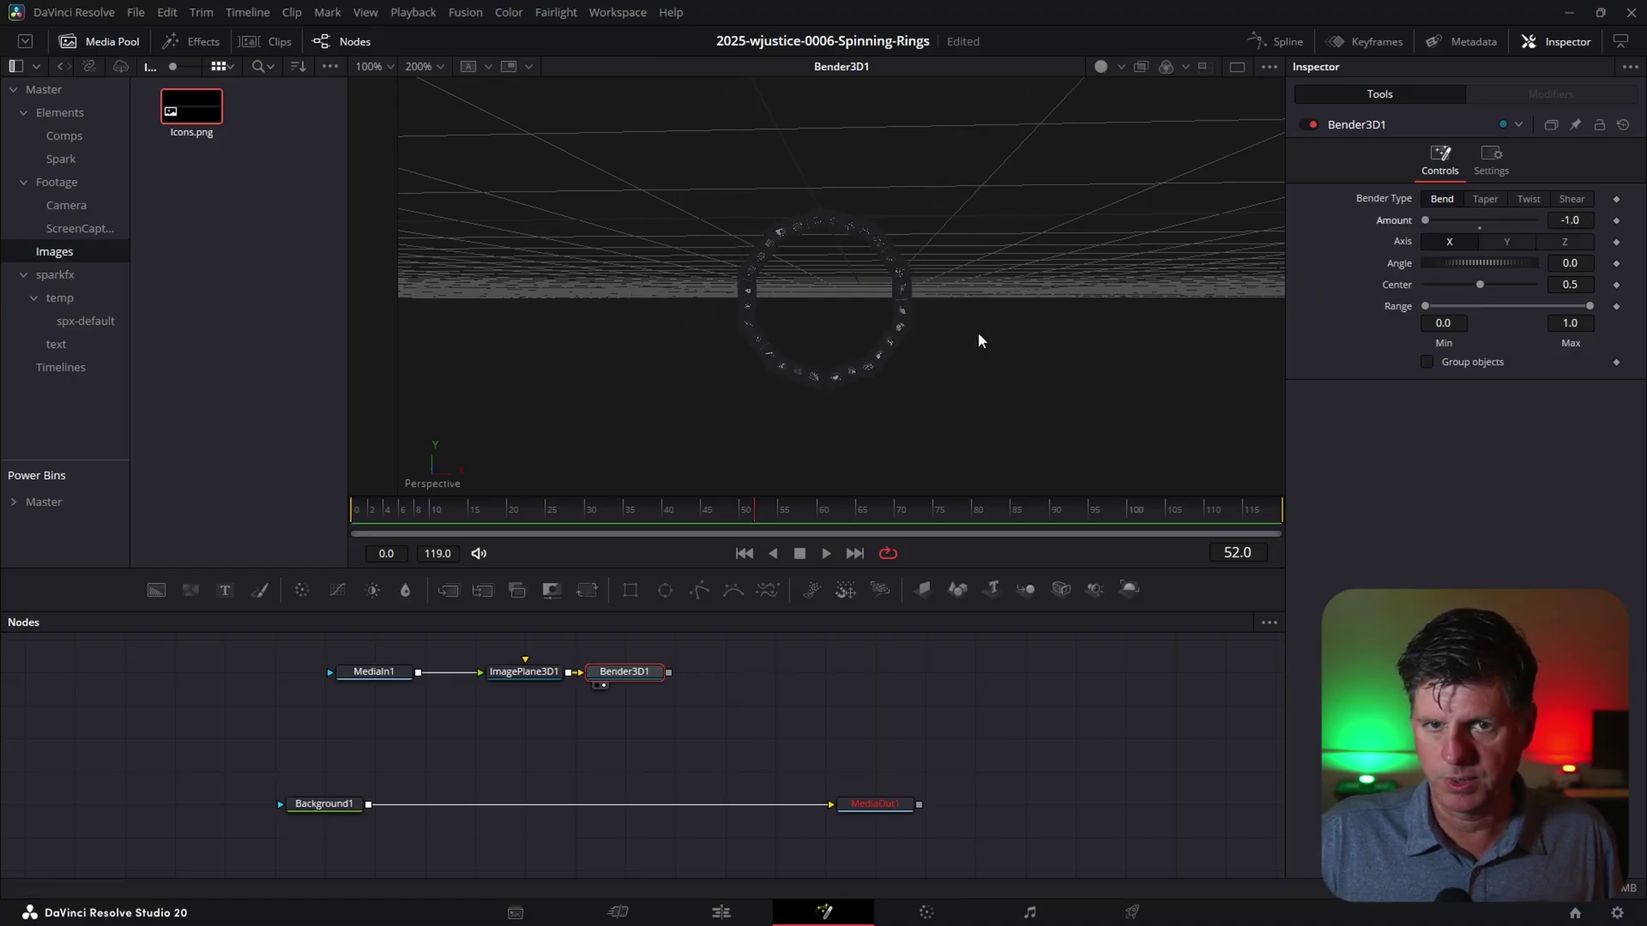
scroll(785, 307, up, 10)
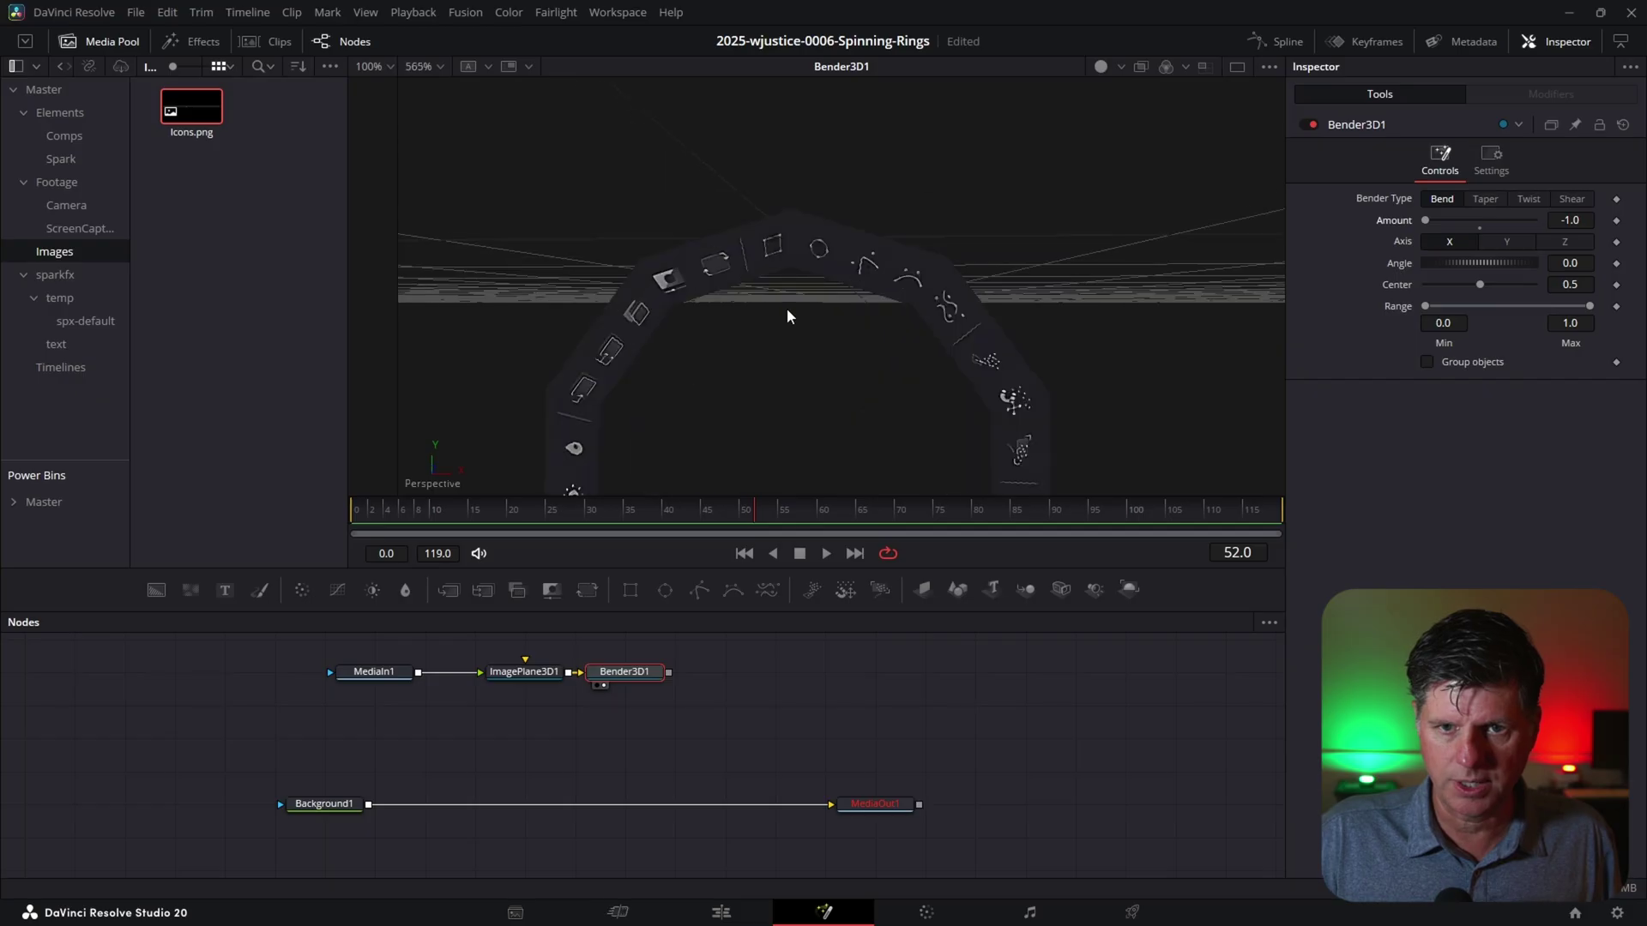
scroll(785, 307, down, 4)
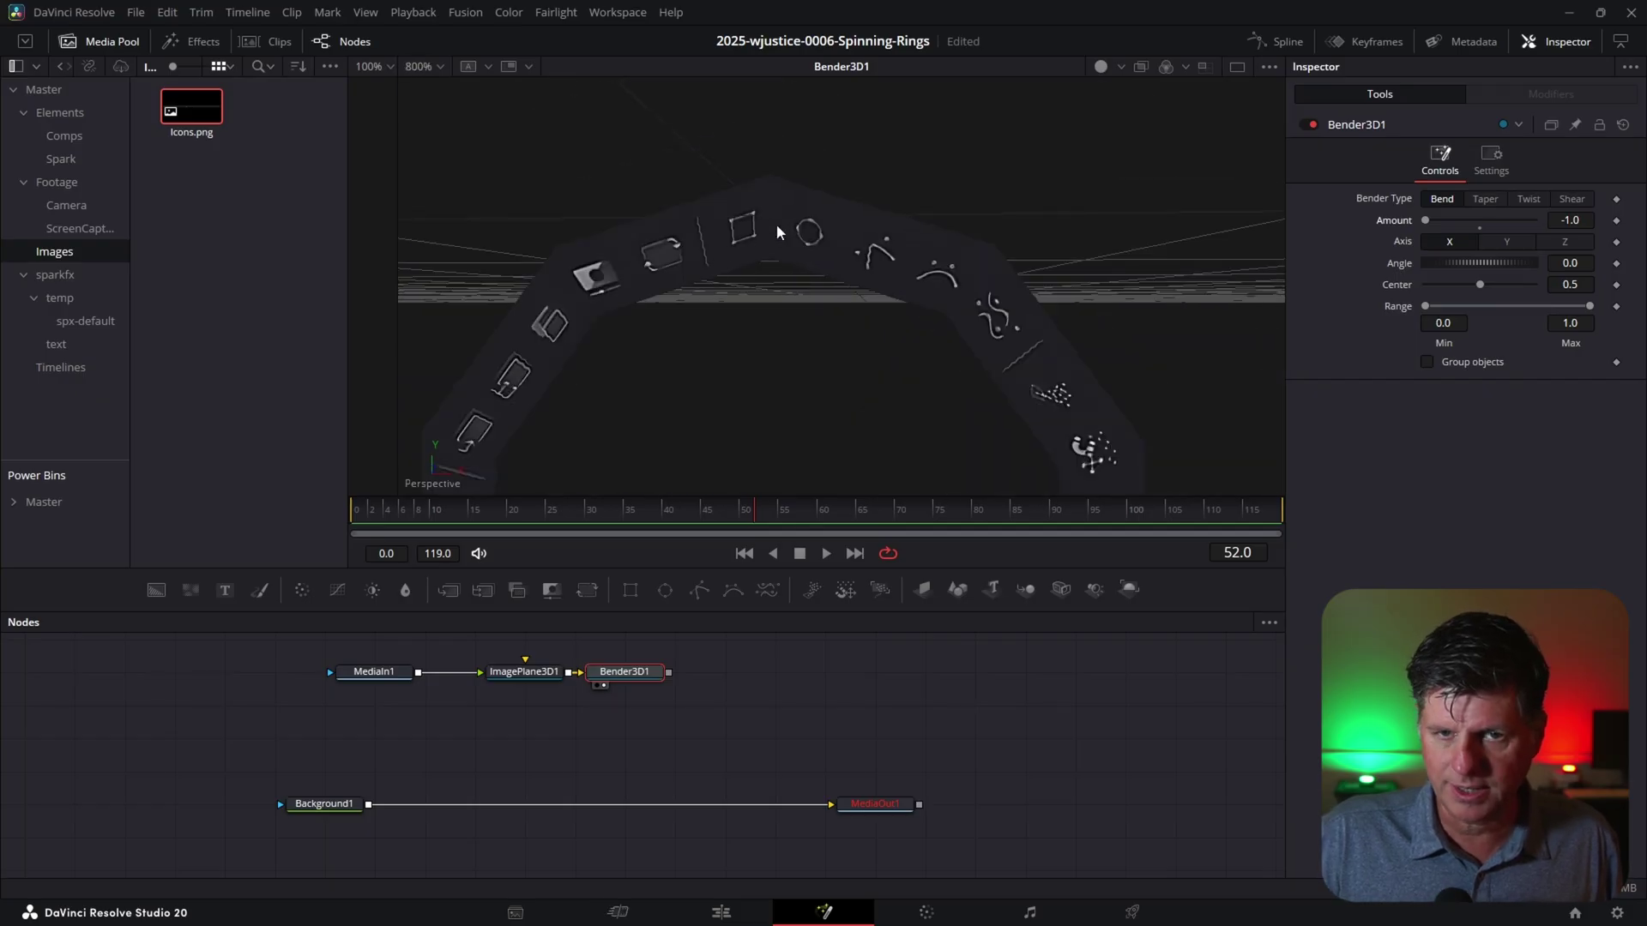
scroll(774, 332, down, 3)
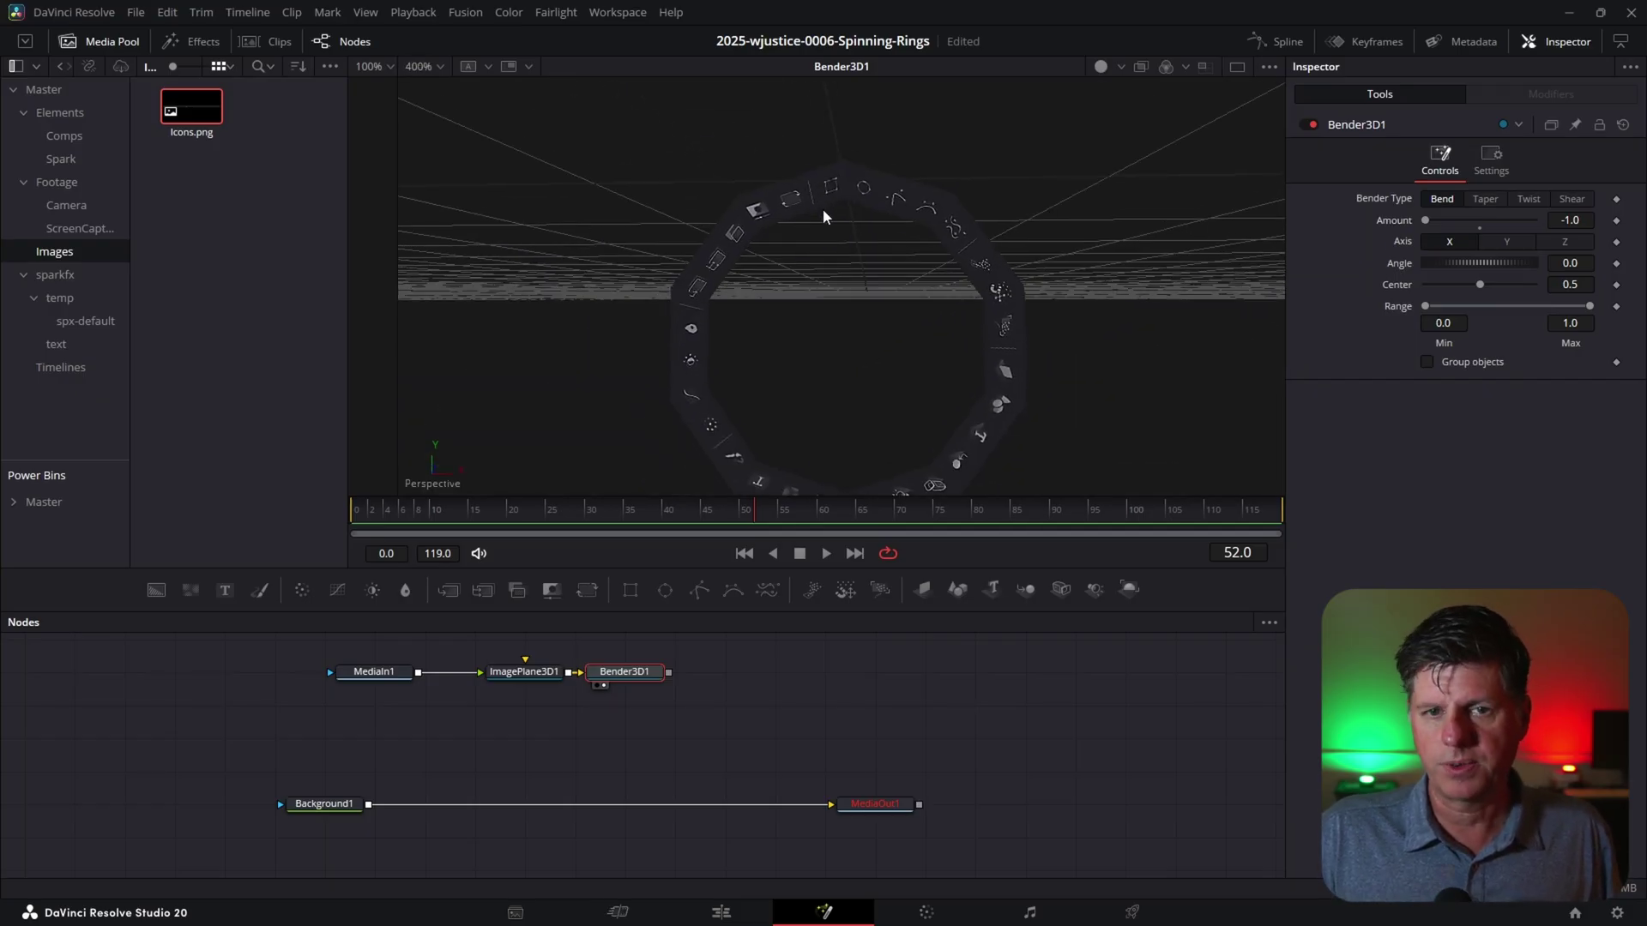
scroll(813, 255, down, 2)
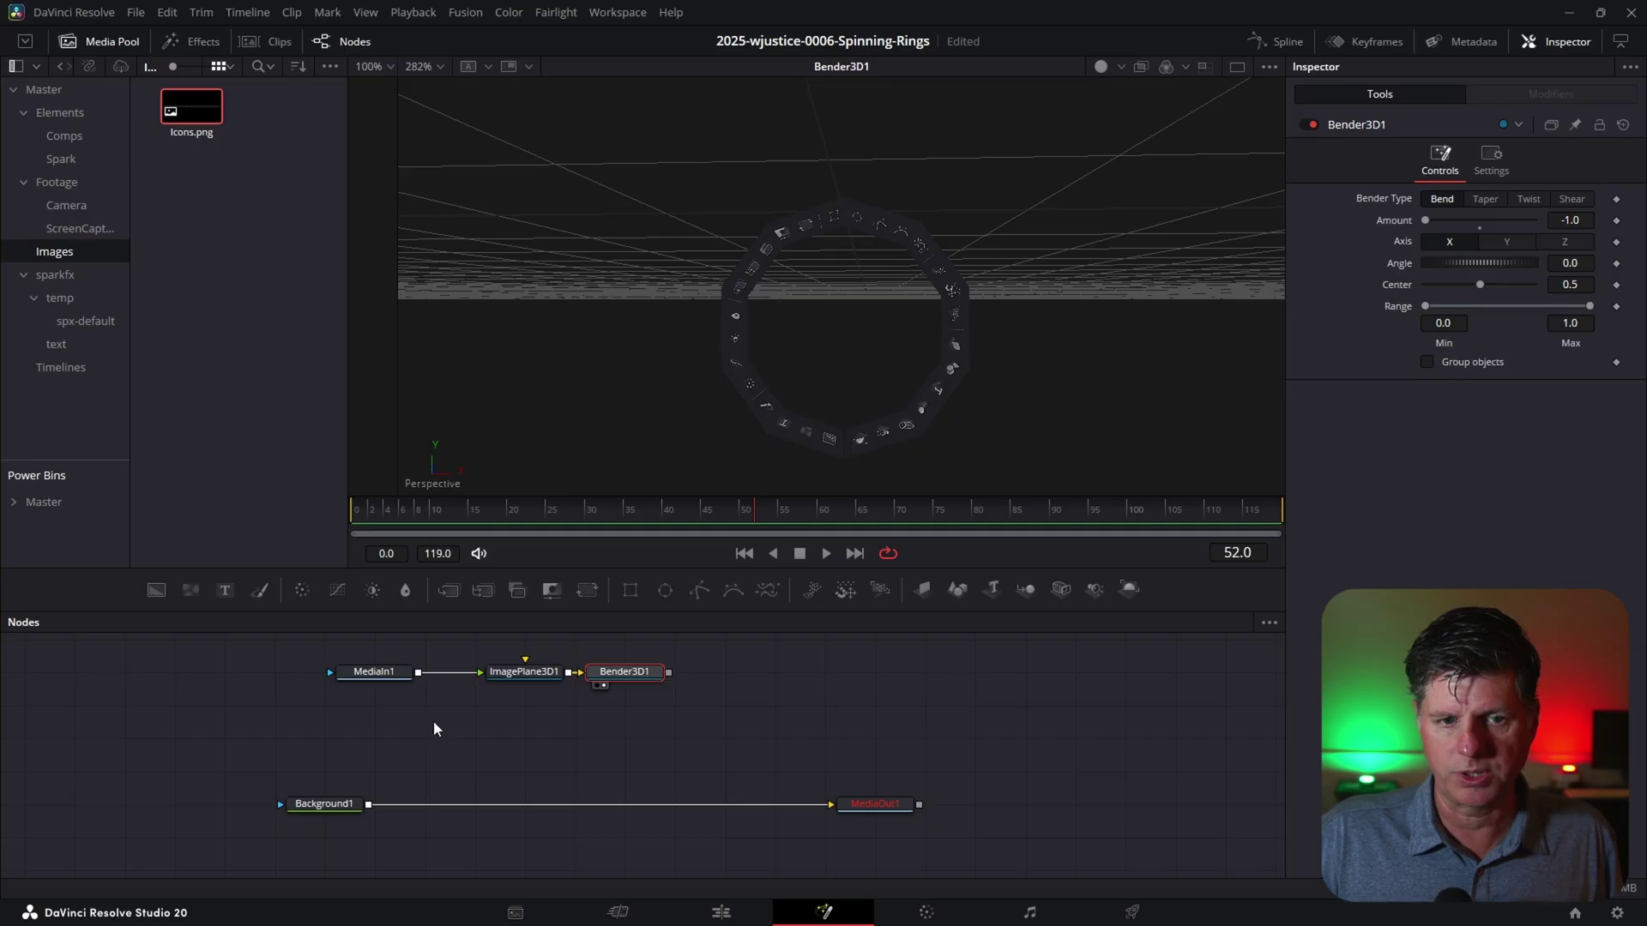
Raise ImagePlane3D1's Subdivisions to 40 so the bent icon strip becomes round, then reselect Bender3D1
click(544, 680)
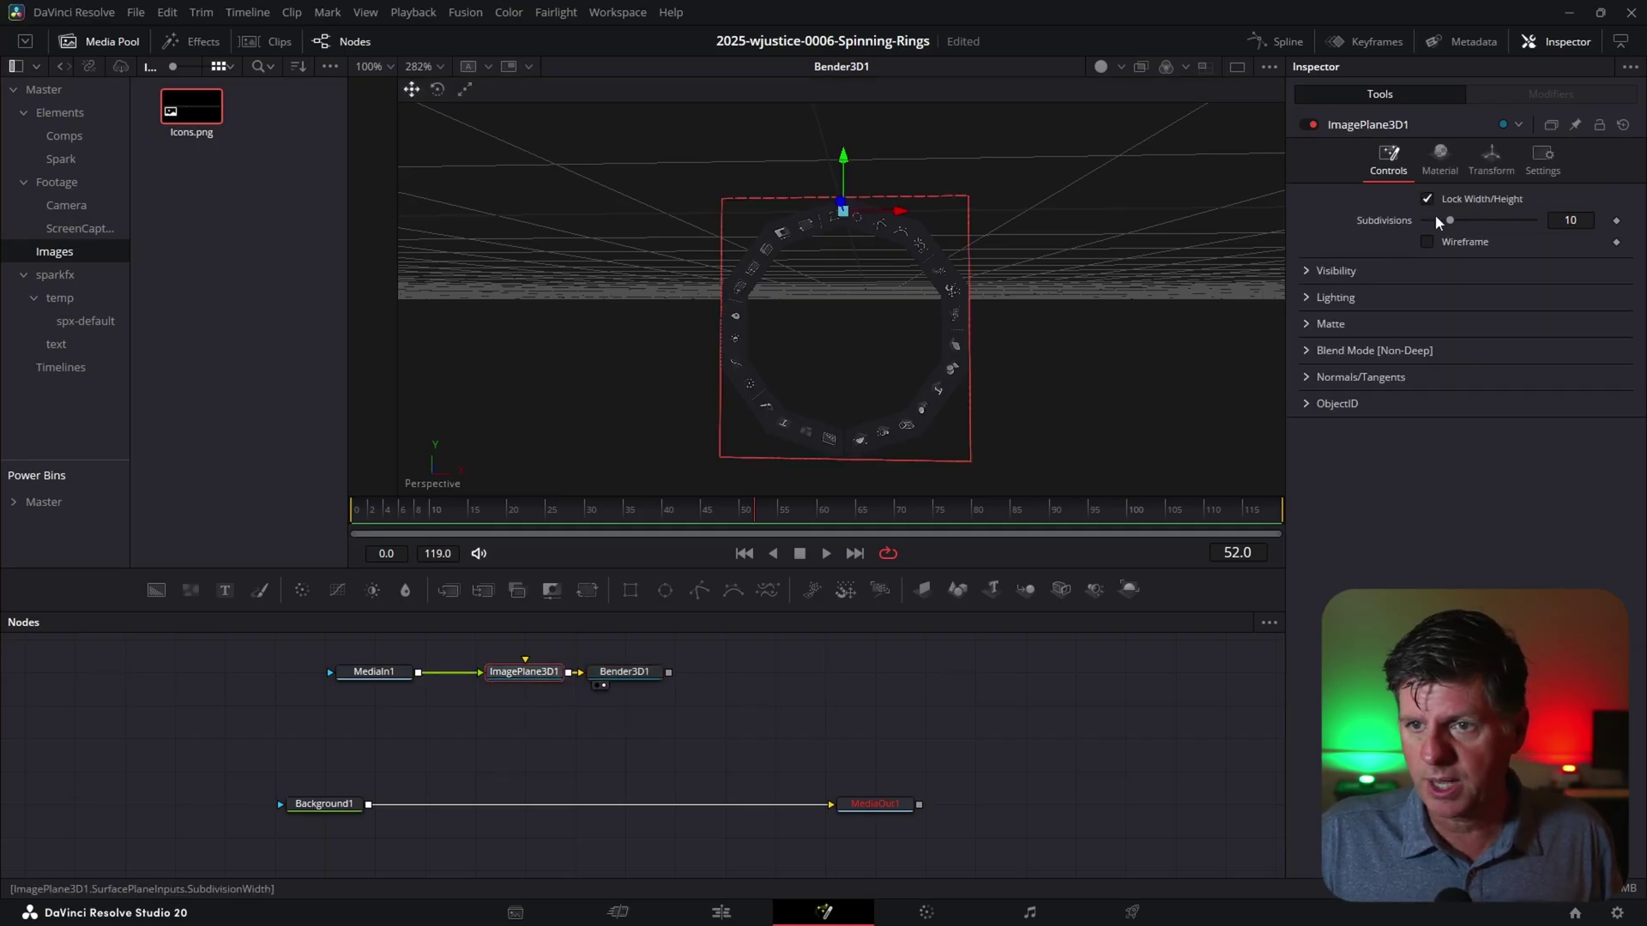
drag(1454, 220, 1506, 220)
scroll(903, 350, up, 4)
scroll(904, 347, down, 5)
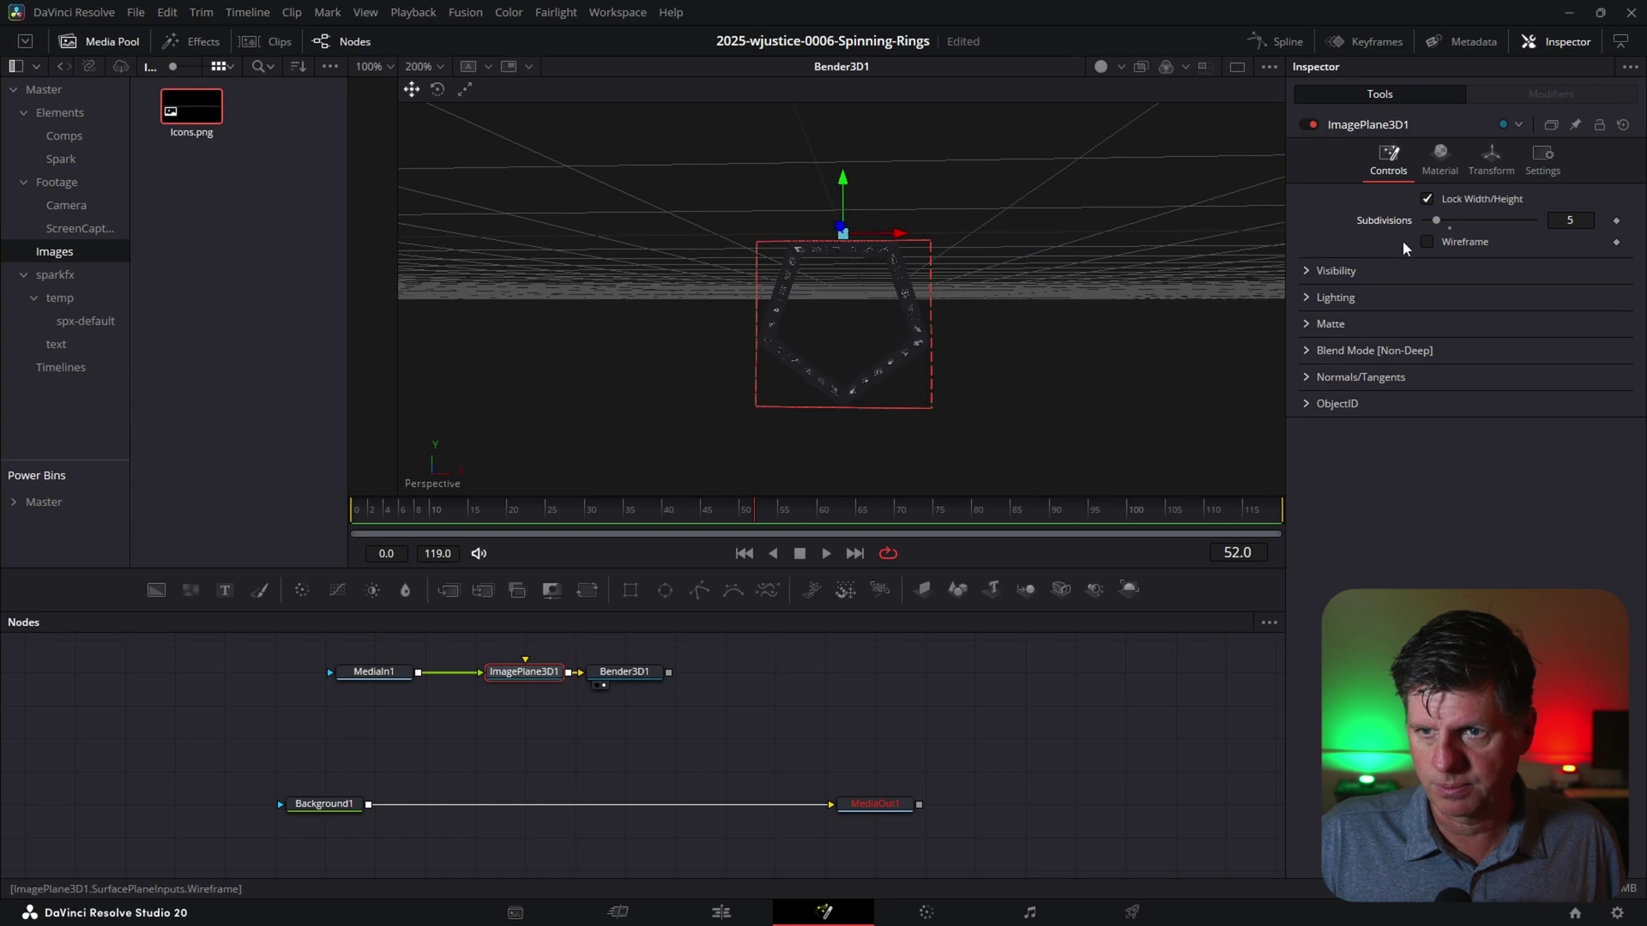
drag(1446, 216, 1480, 223)
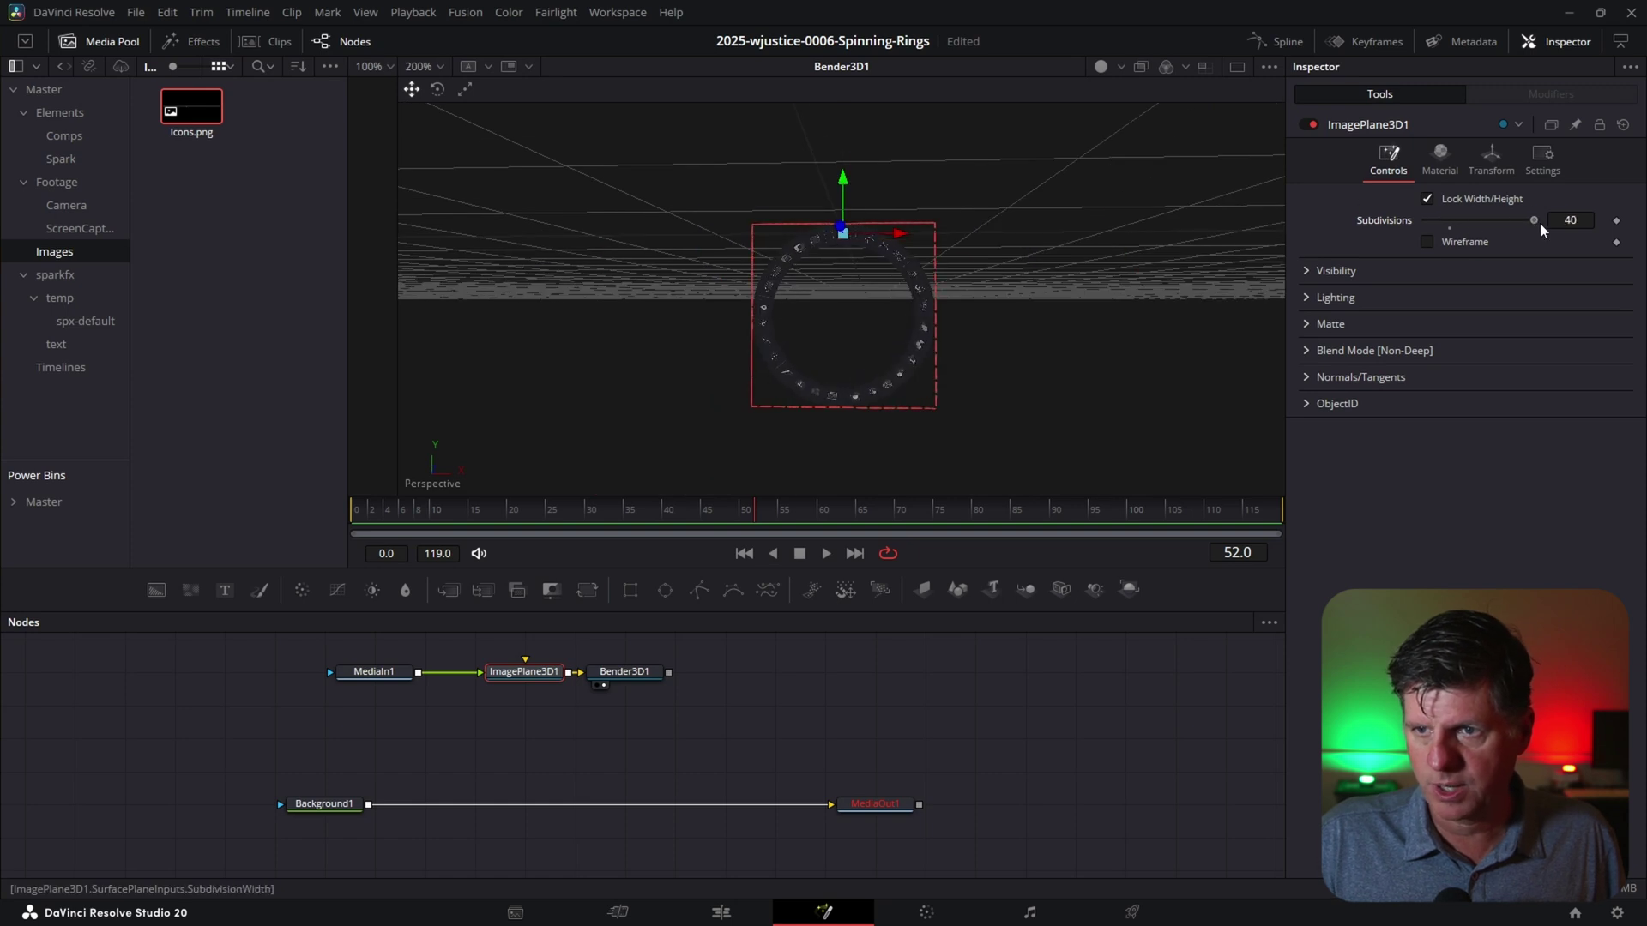
scroll(775, 361, up, 5)
scroll(771, 269, down, 3)
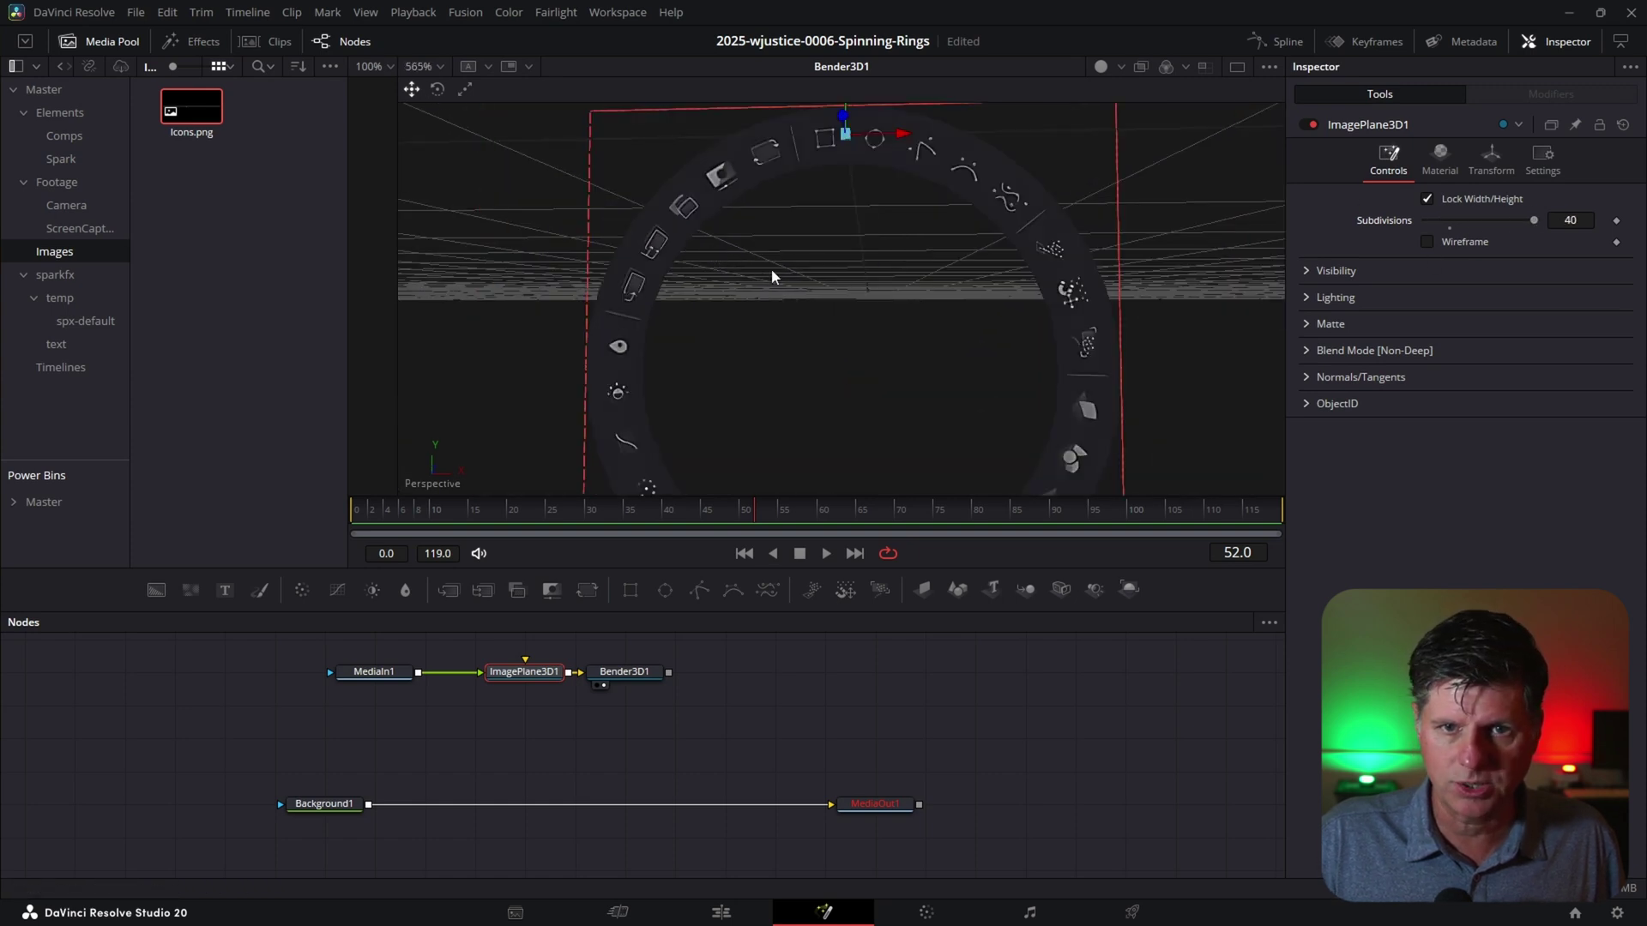
scroll(849, 283, down, 3)
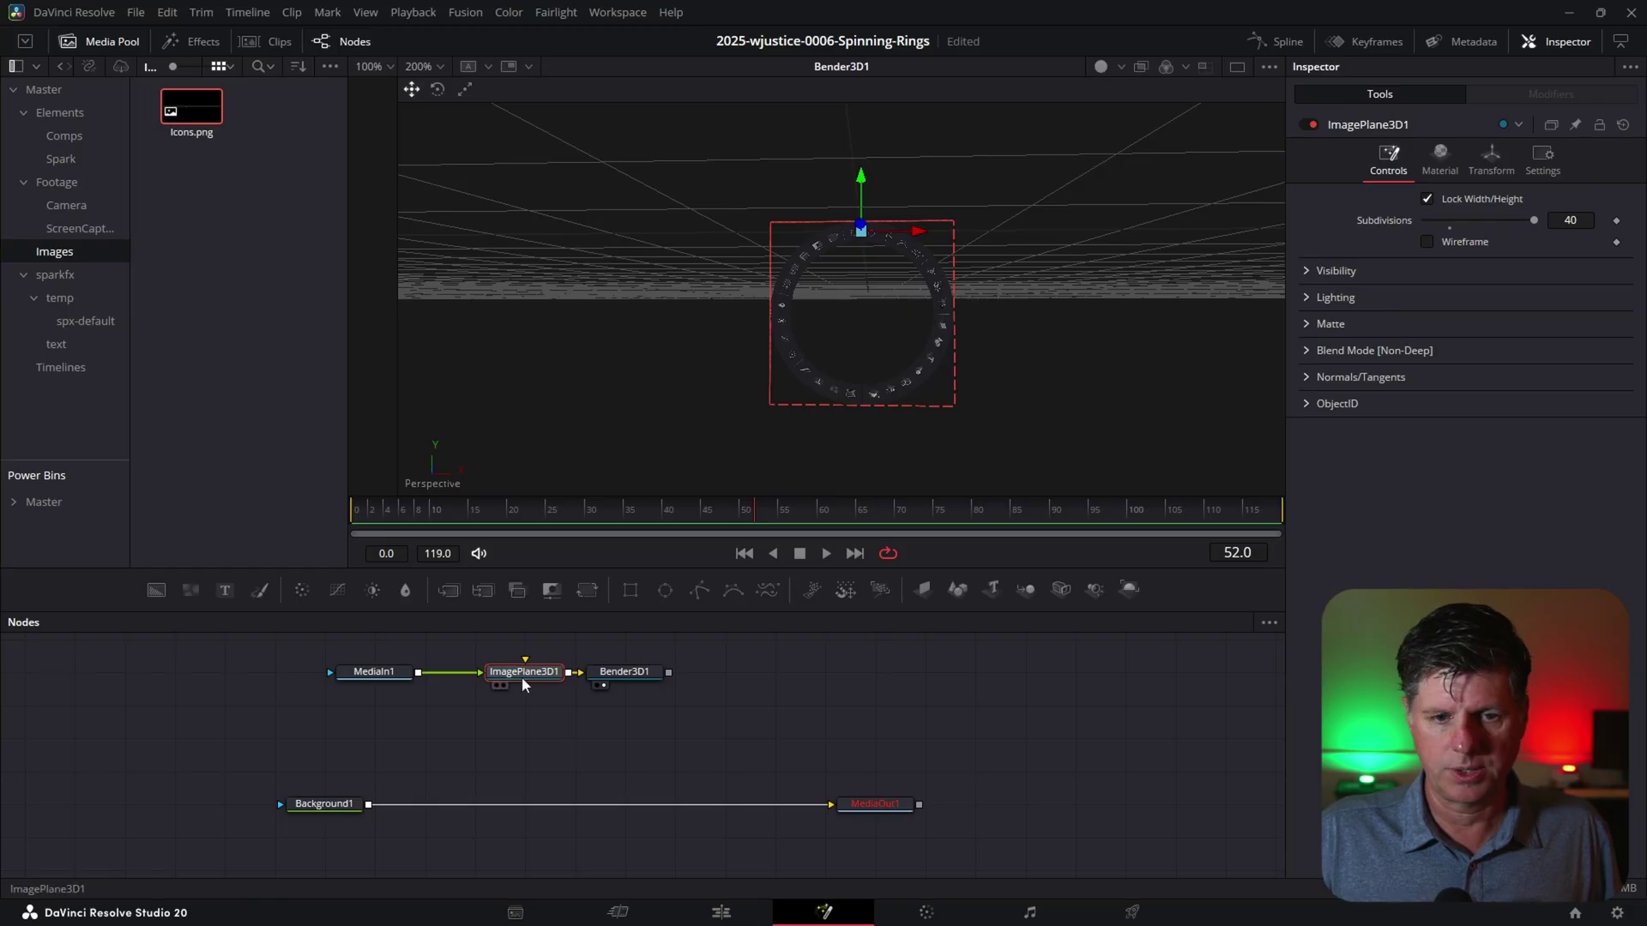
click(631, 674)
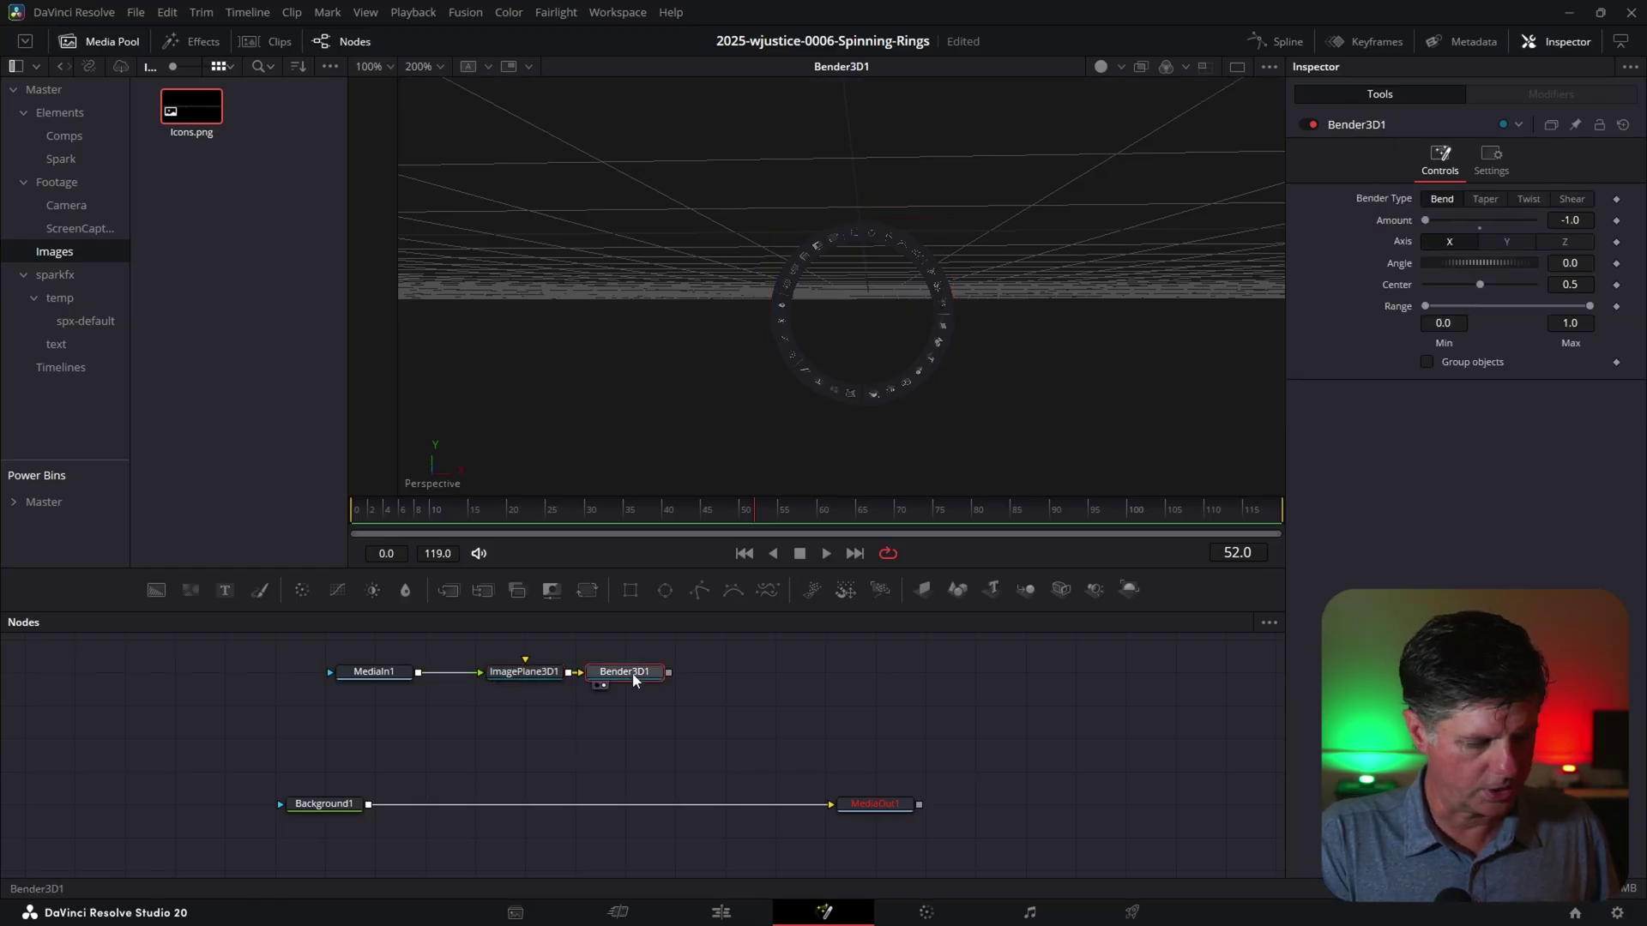
Insert a Transform 3D node after Bender3D1 via the 'tran' tool search
key(shift+space)
text(tran)
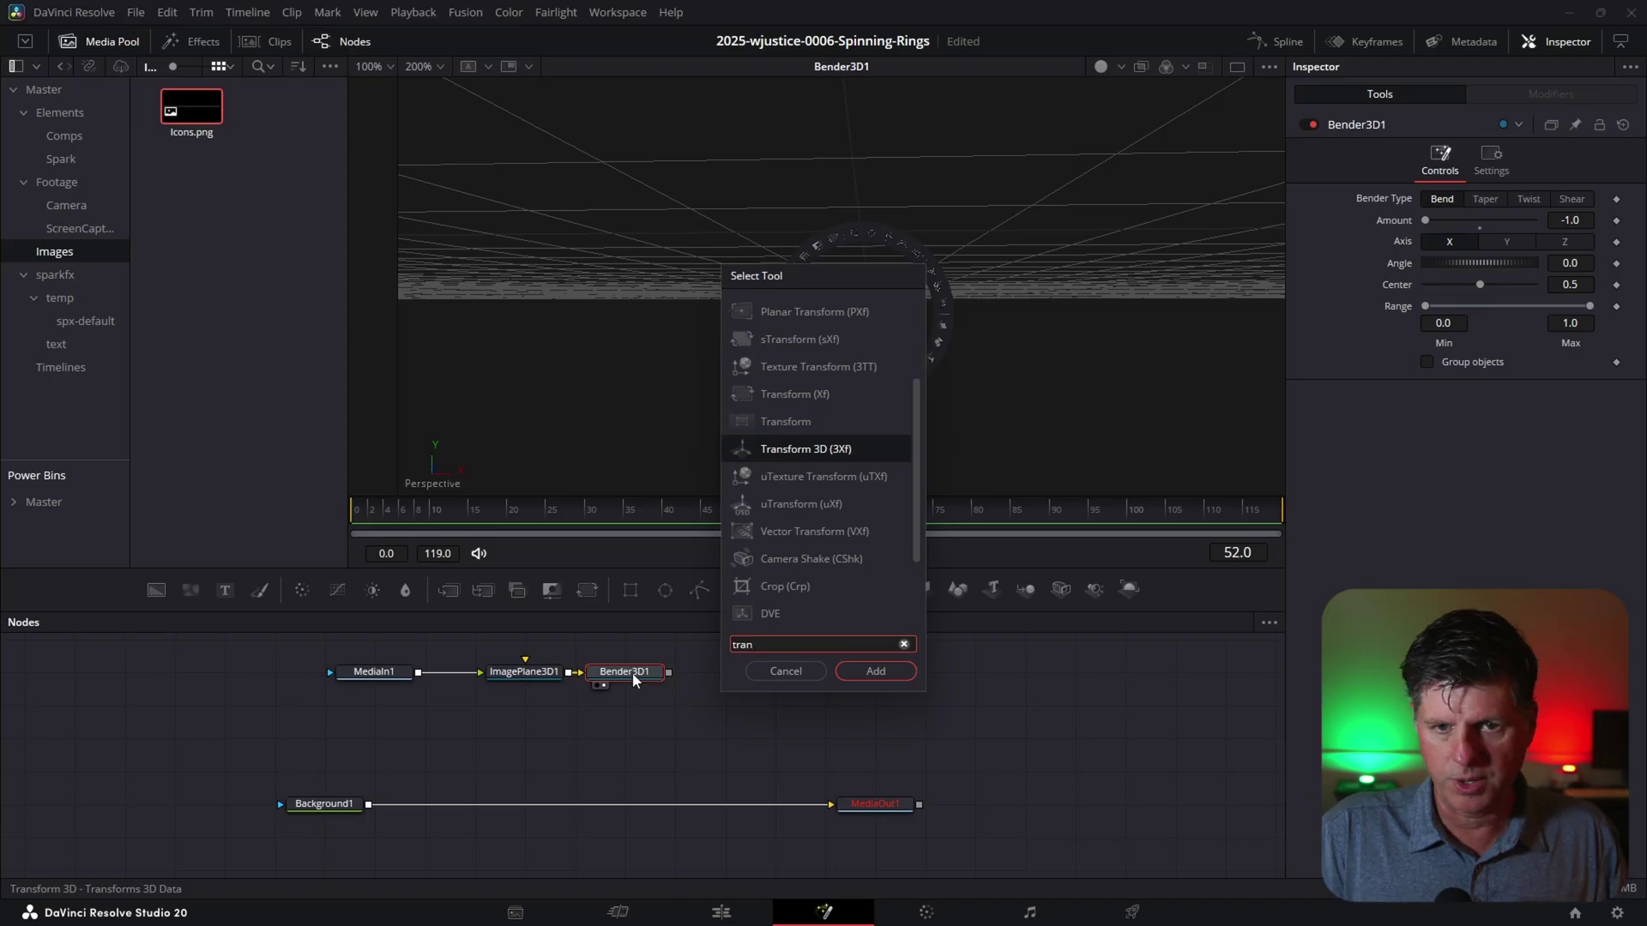
key(Return)
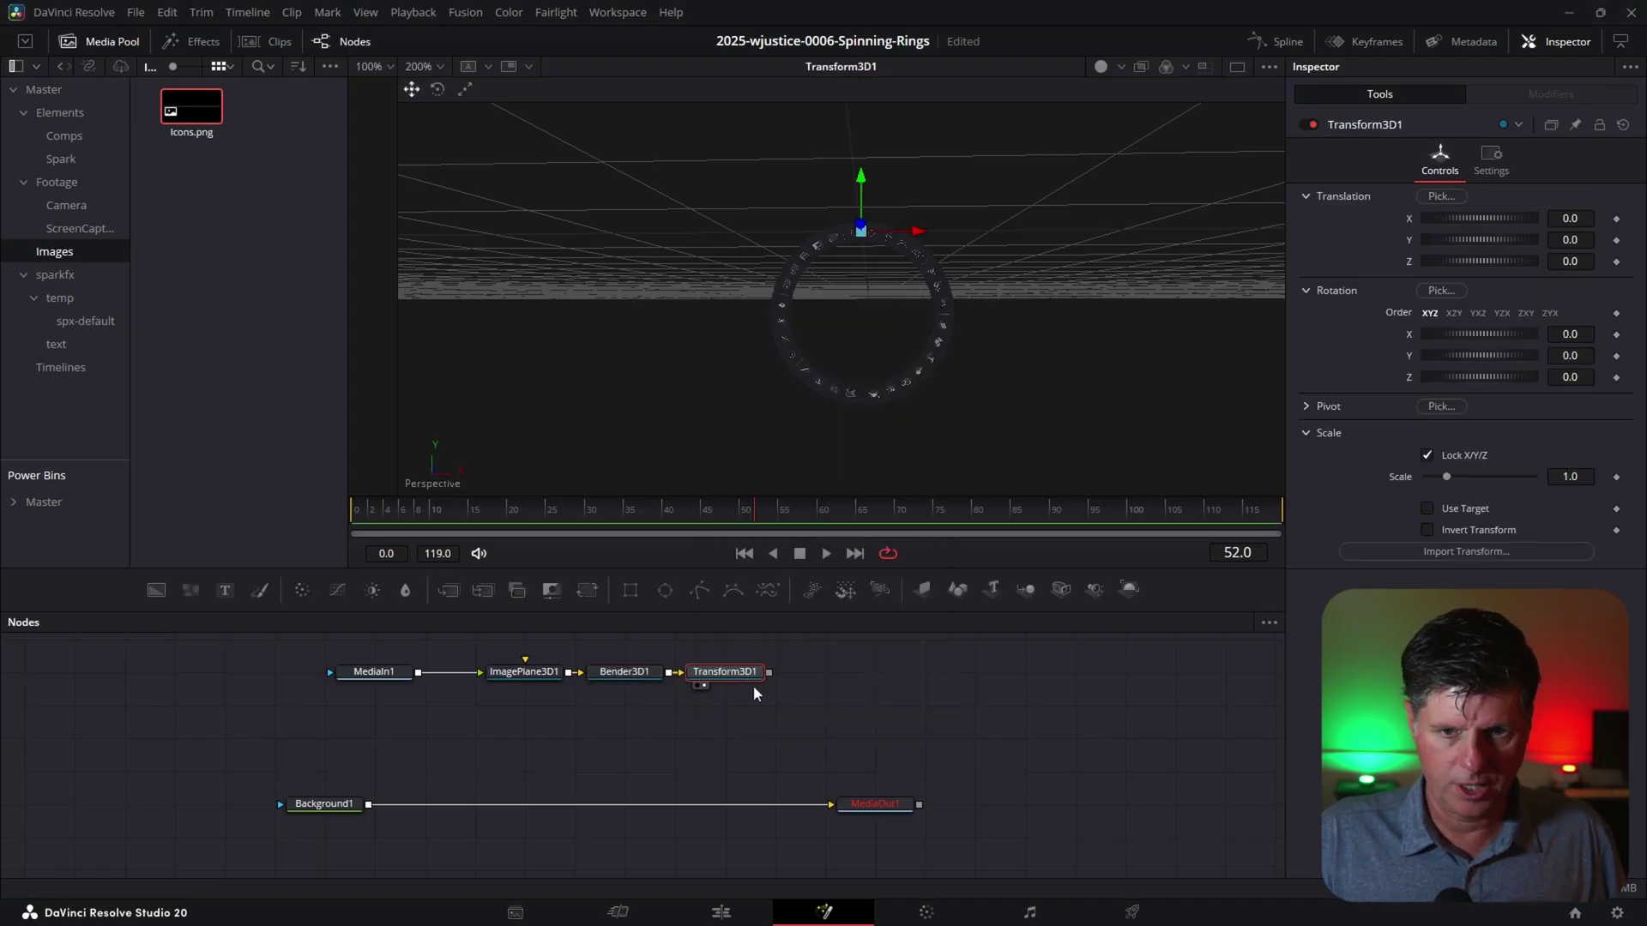
drag(904, 307, 961, 315)
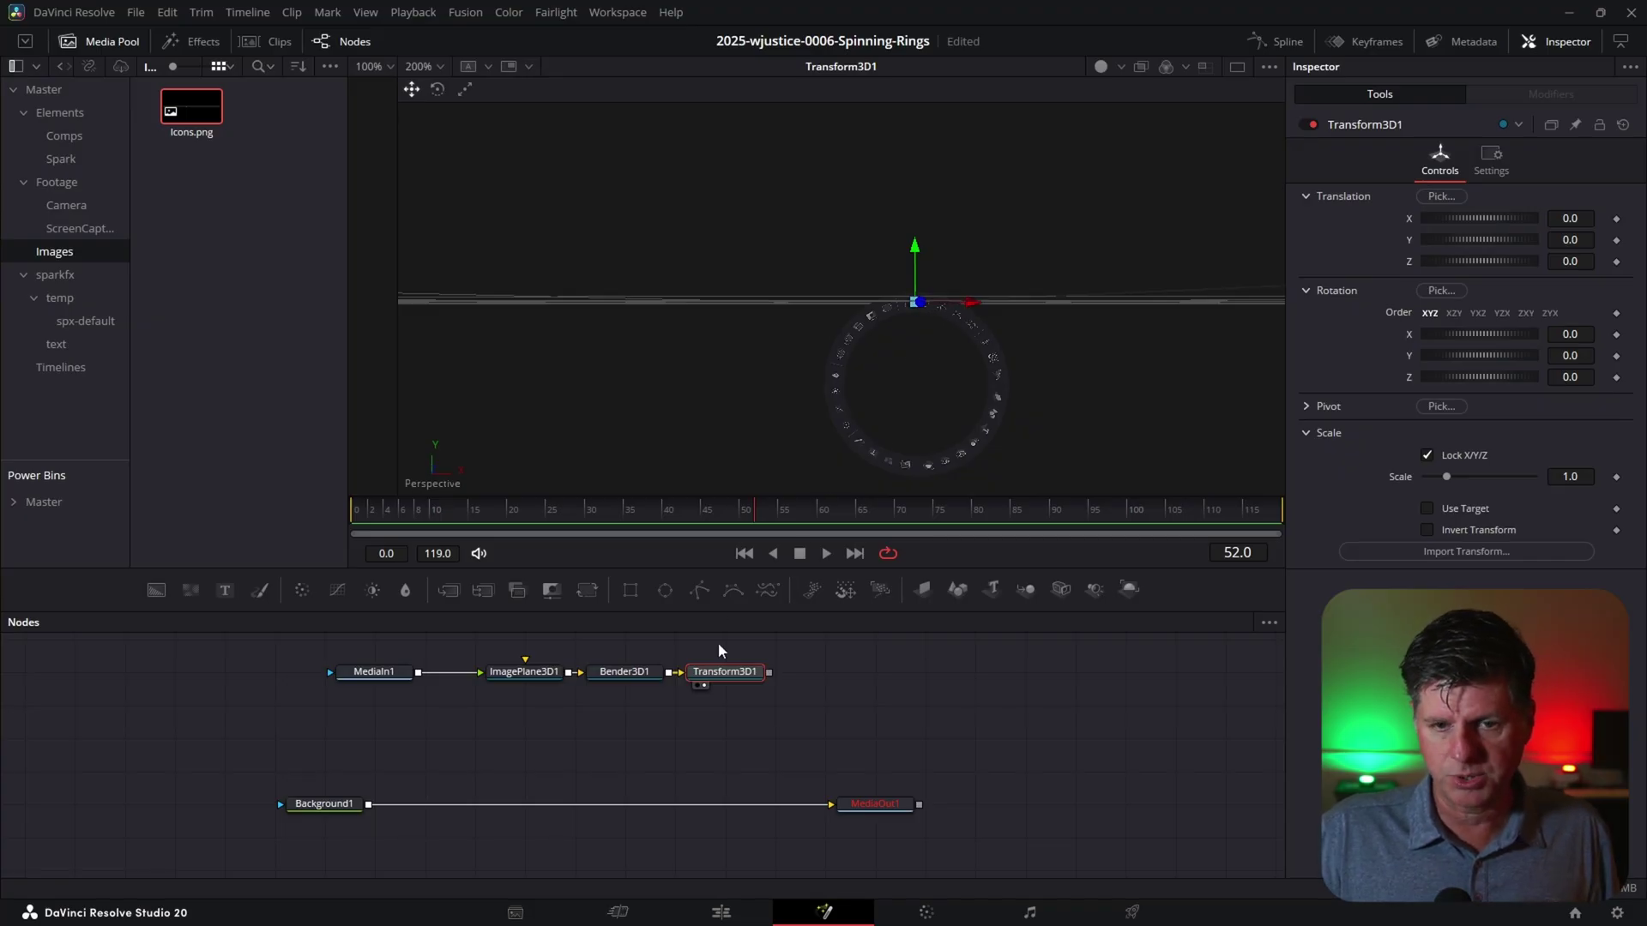
Add a Duplicate 3D after Transform3D1, view it, and set Copies Last to 10
key(shift+space)
text(tran)
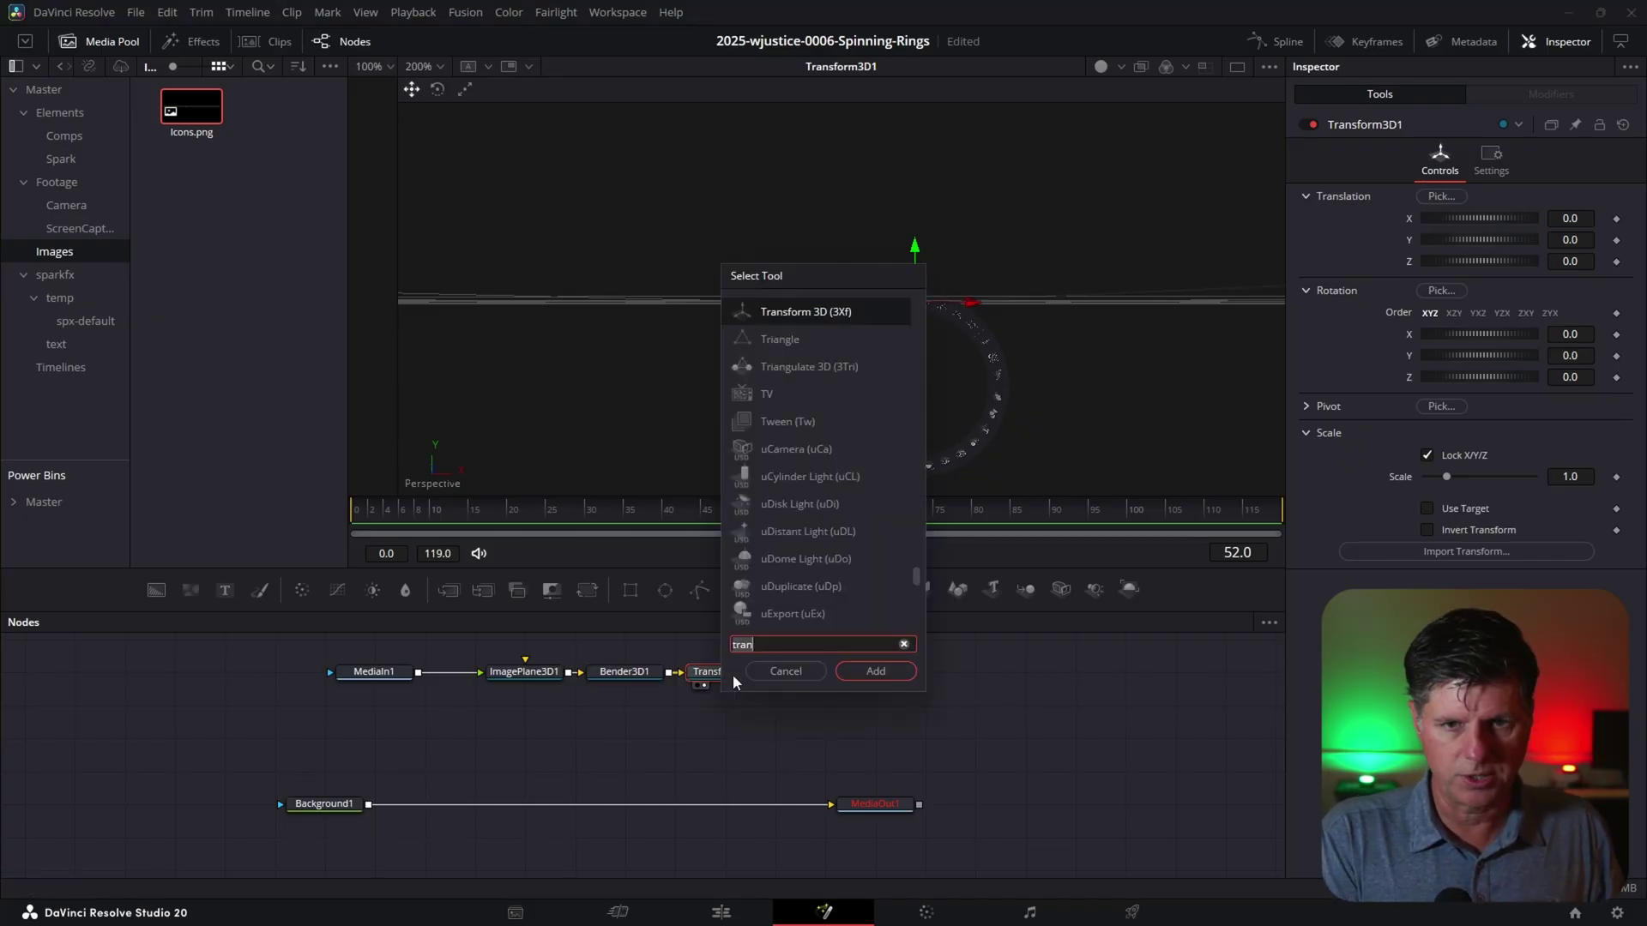
key(BackSpace)
key(BackSpace)
key(BackSpace)
key(BackSpace)
text(dup)
key(Return)
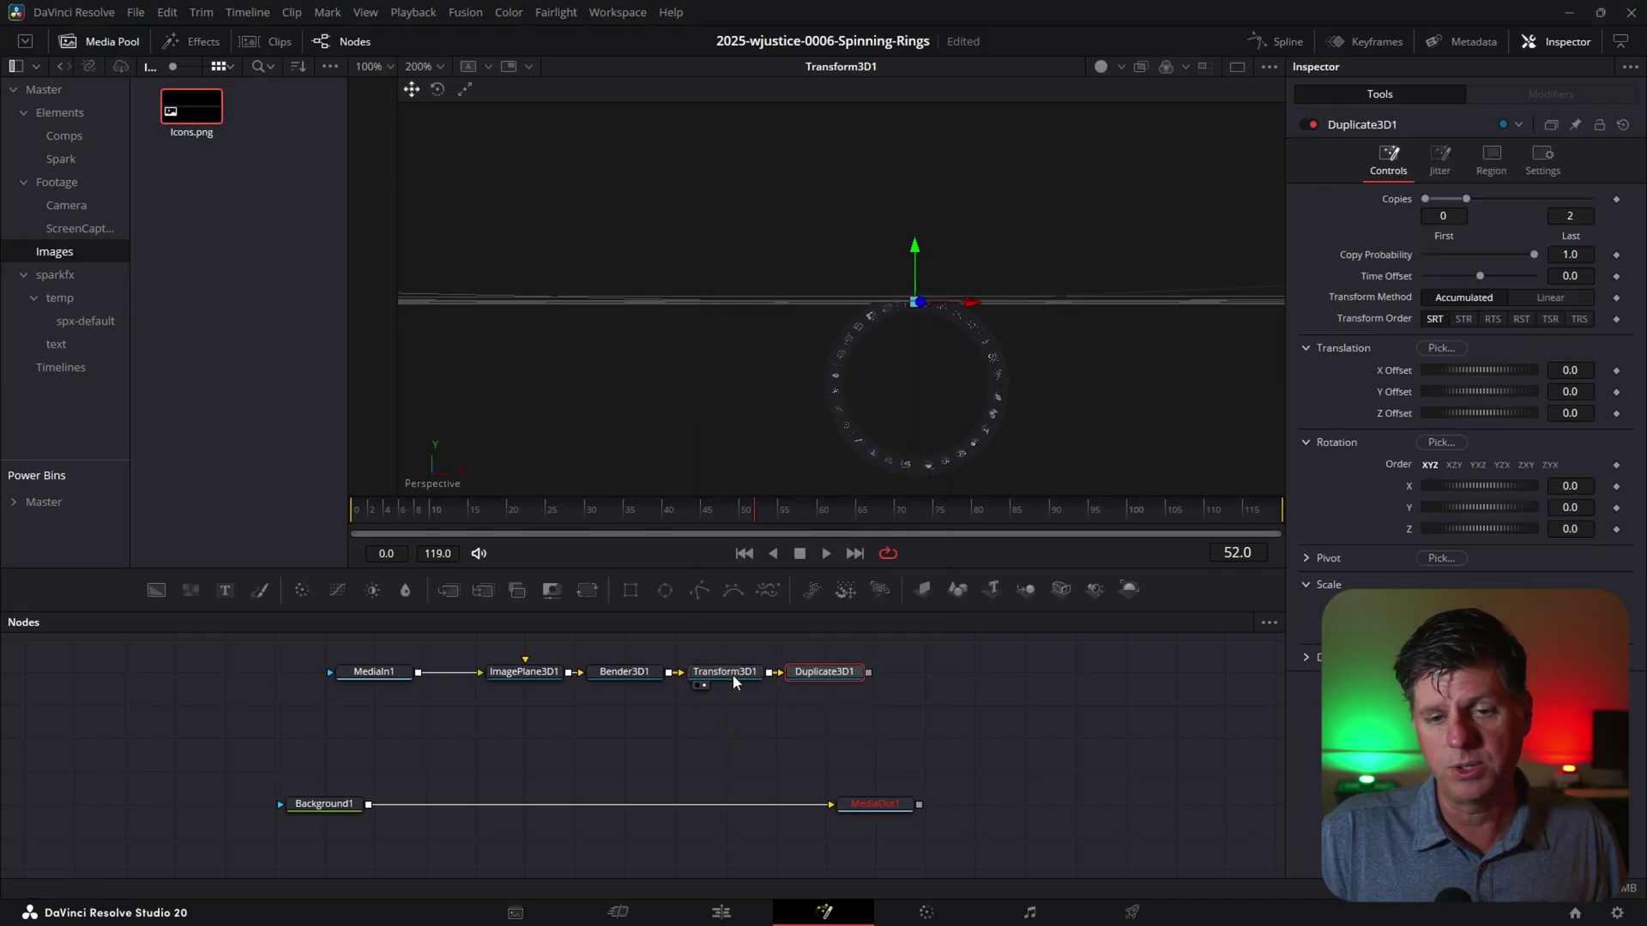
key(1)
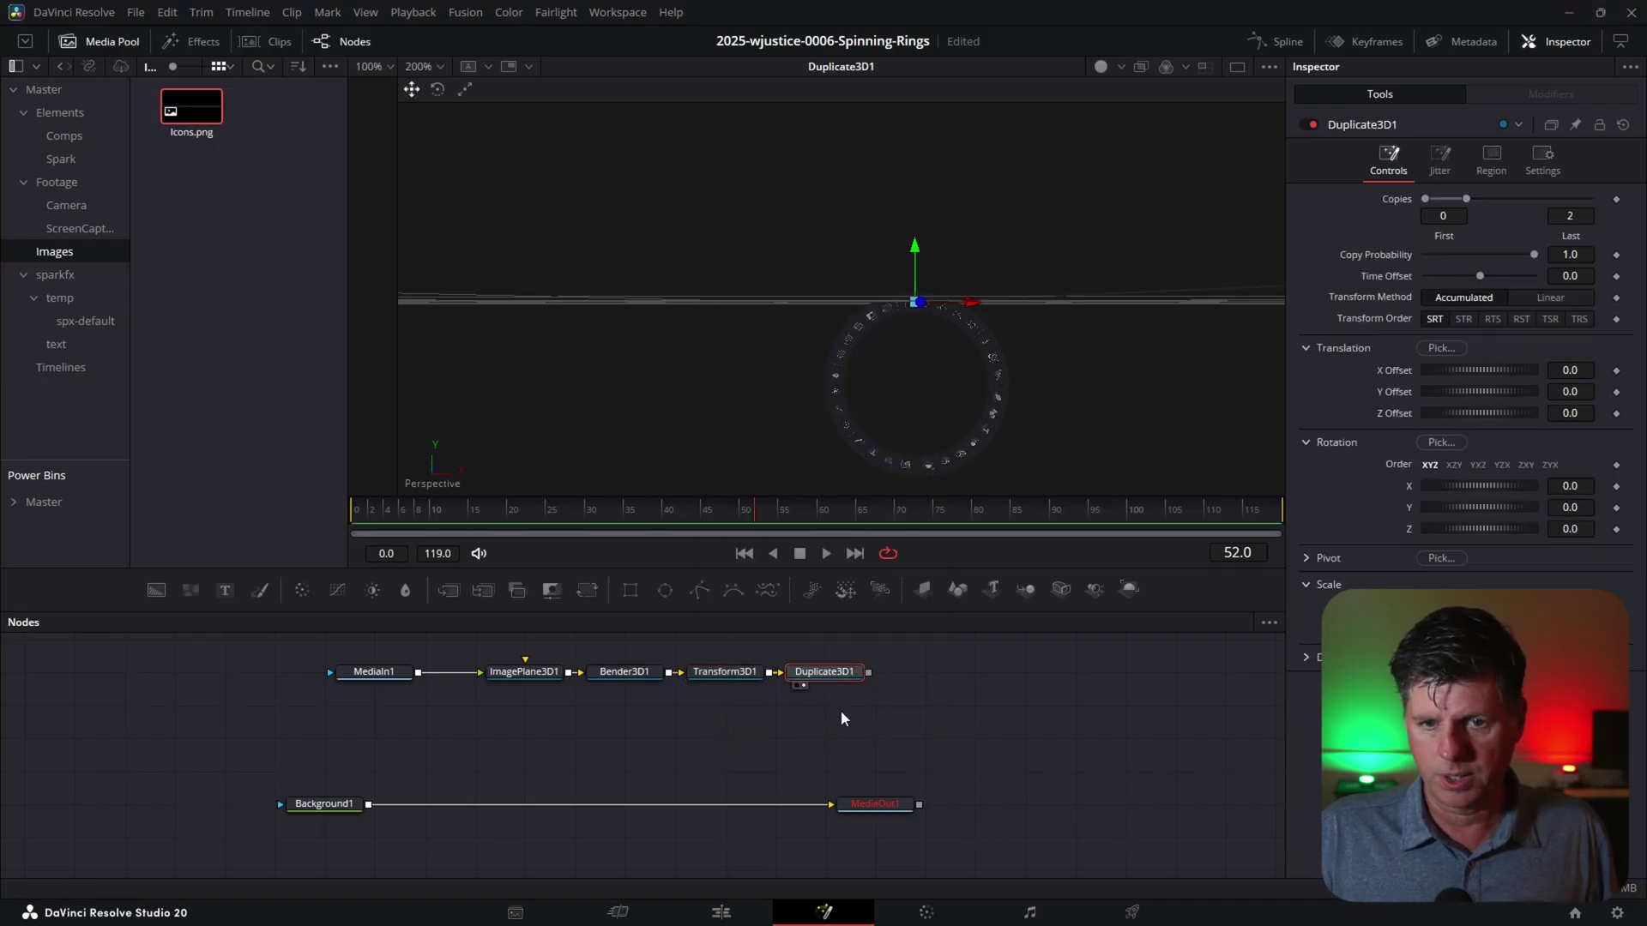
drag(1467, 198, 1528, 199)
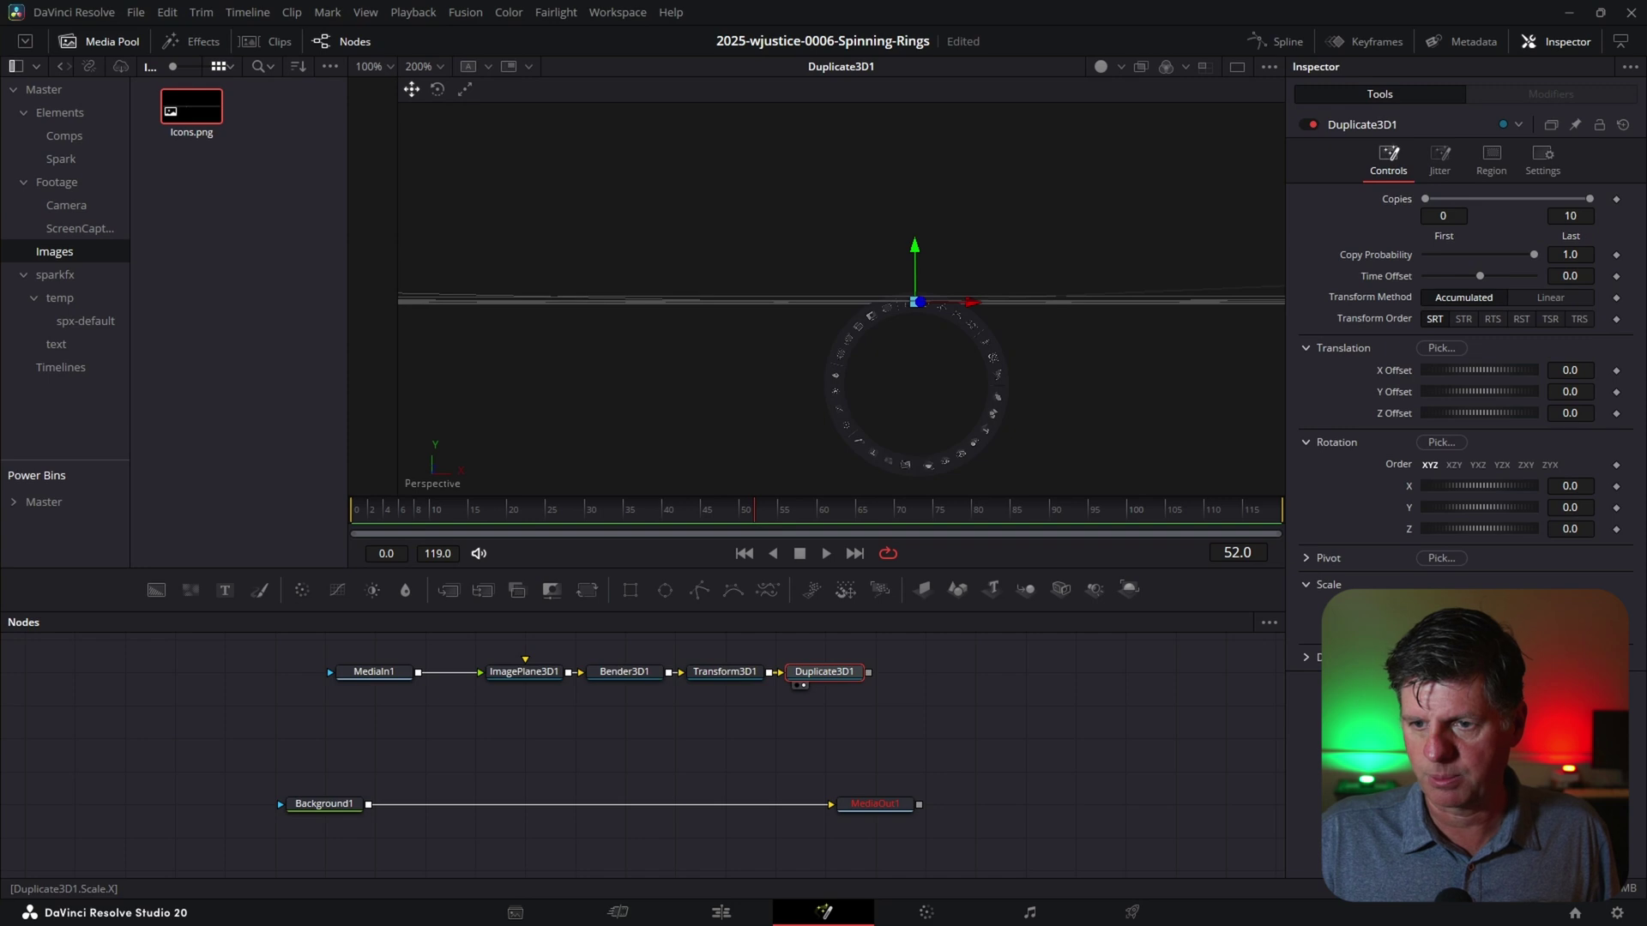
scroll(1048, 427, down, 8)
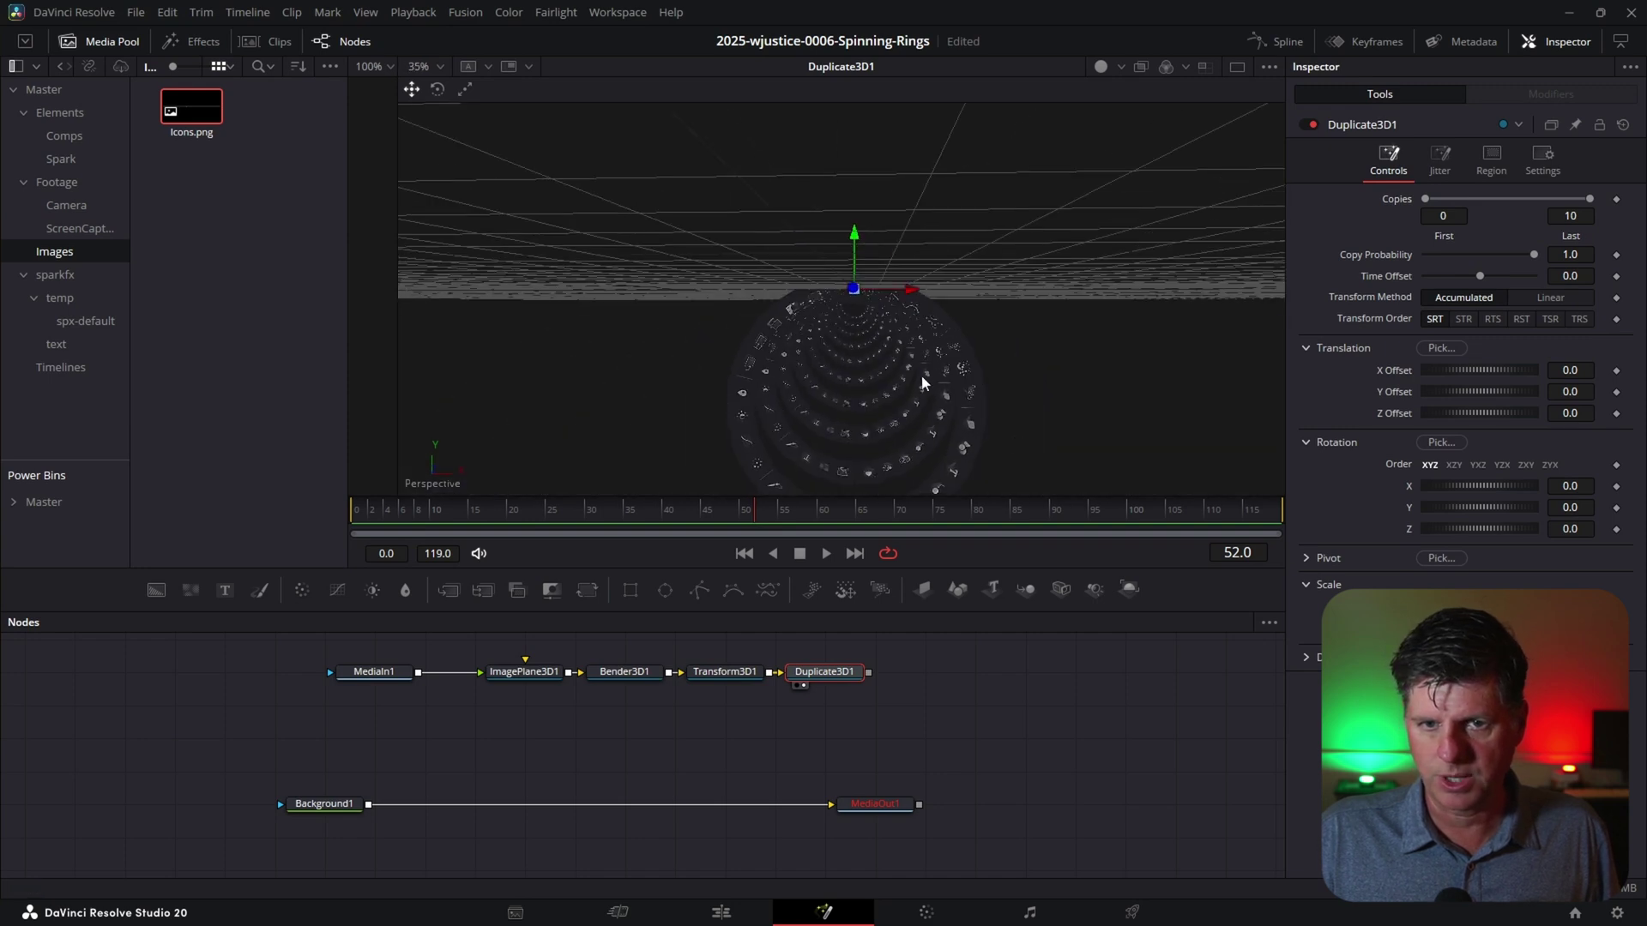
mouse_move(921, 374)
mouse_down()
mouse_move(908, 396)
mouse_move(904, 351)
mouse_up()
scroll(861, 372, up, 3)
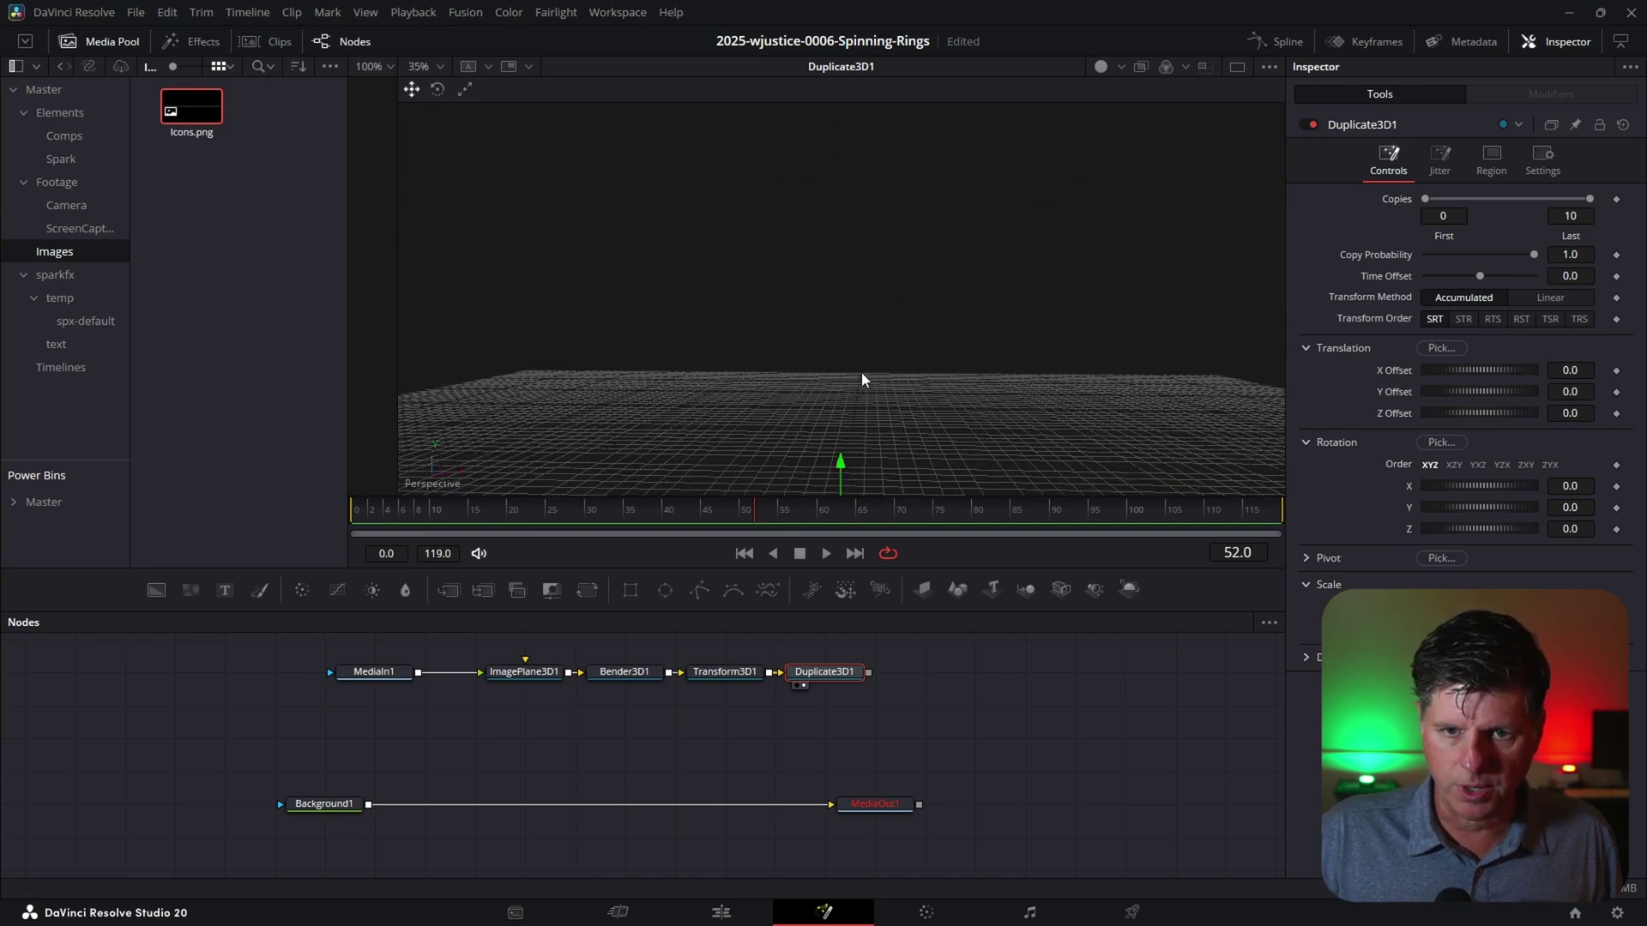
scroll(861, 372, down, 8)
scroll(861, 372, up, 8)
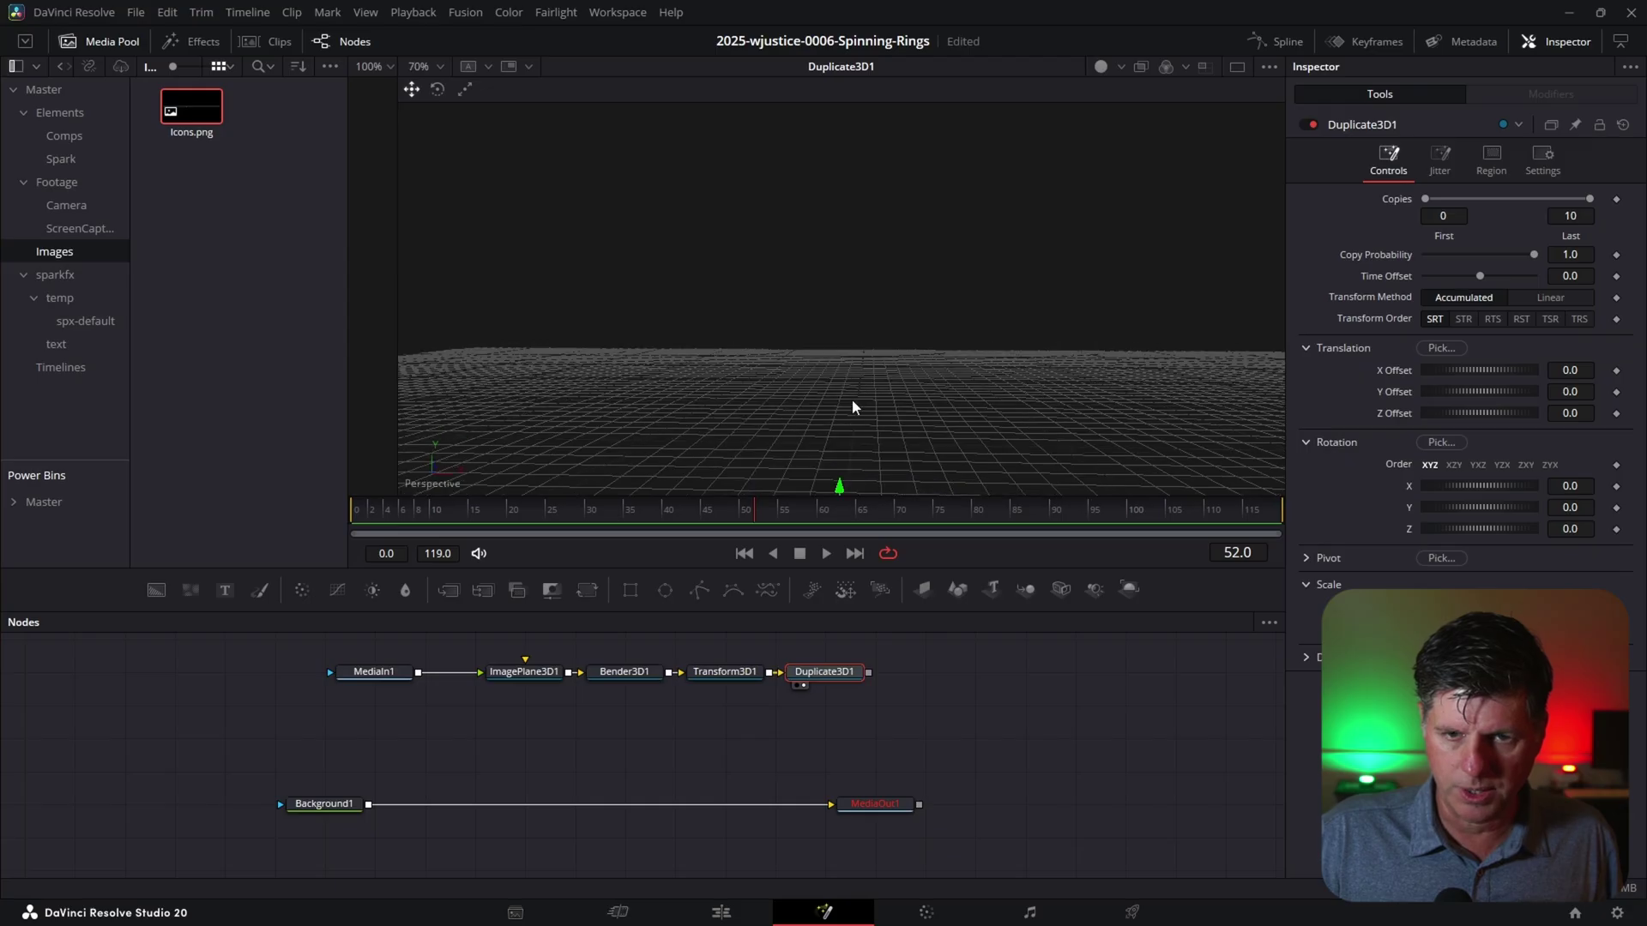
Nudge Transform3D1's Translation Y up and increase Duplicate3D1's Scale to spread the rings
drag(851, 399, 880, 424)
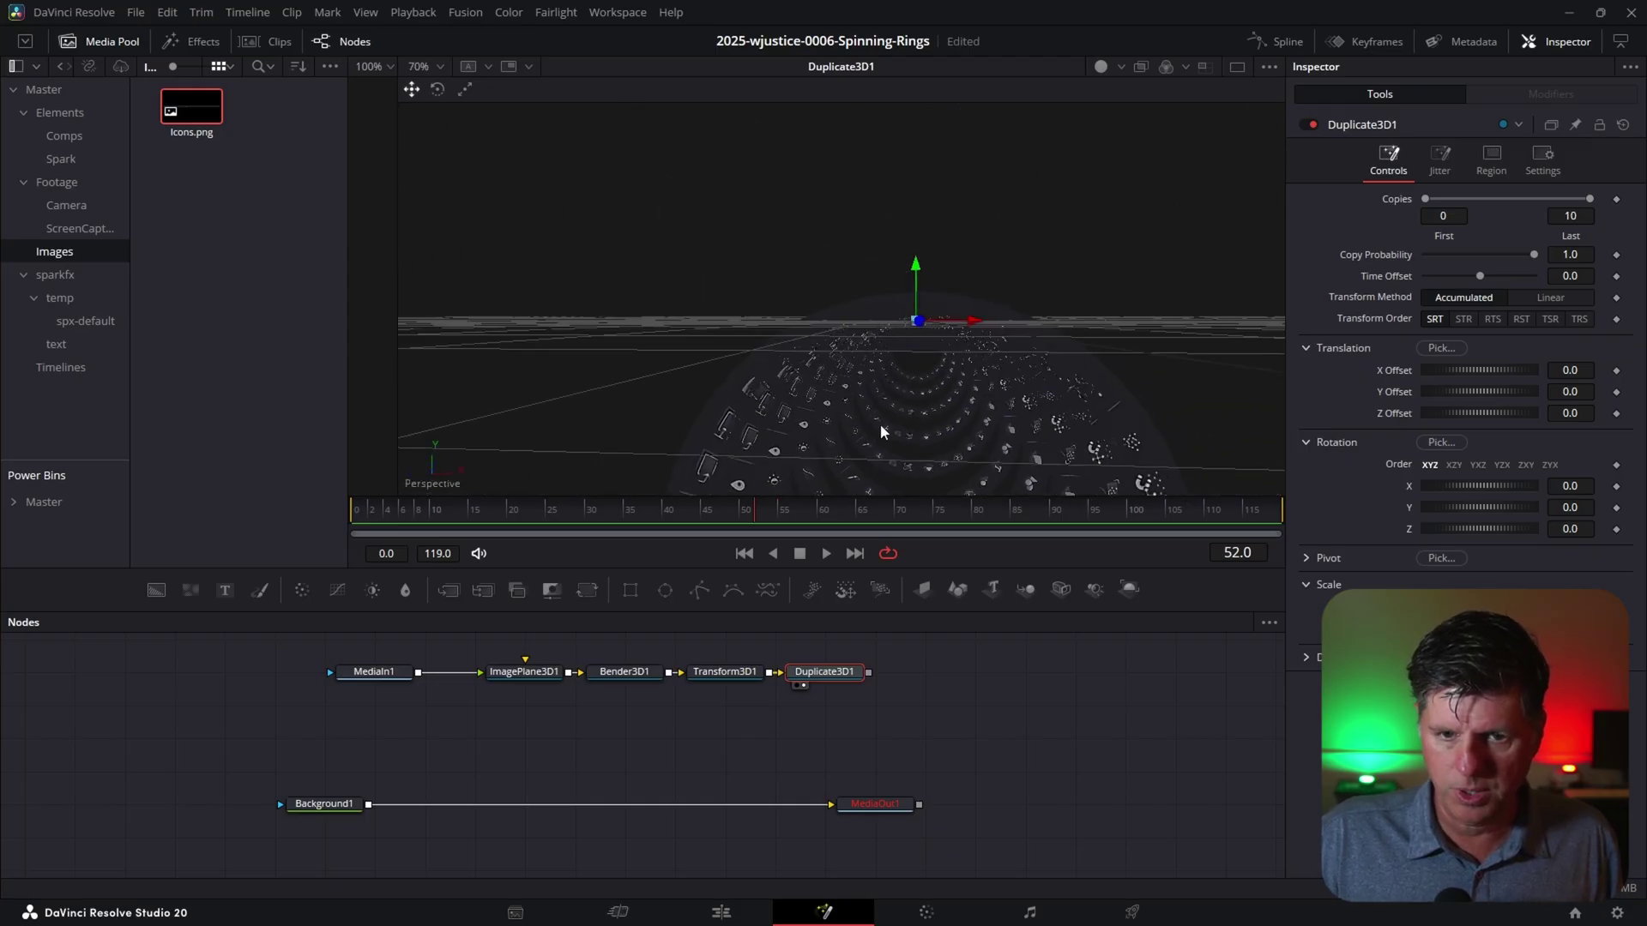
click(714, 675)
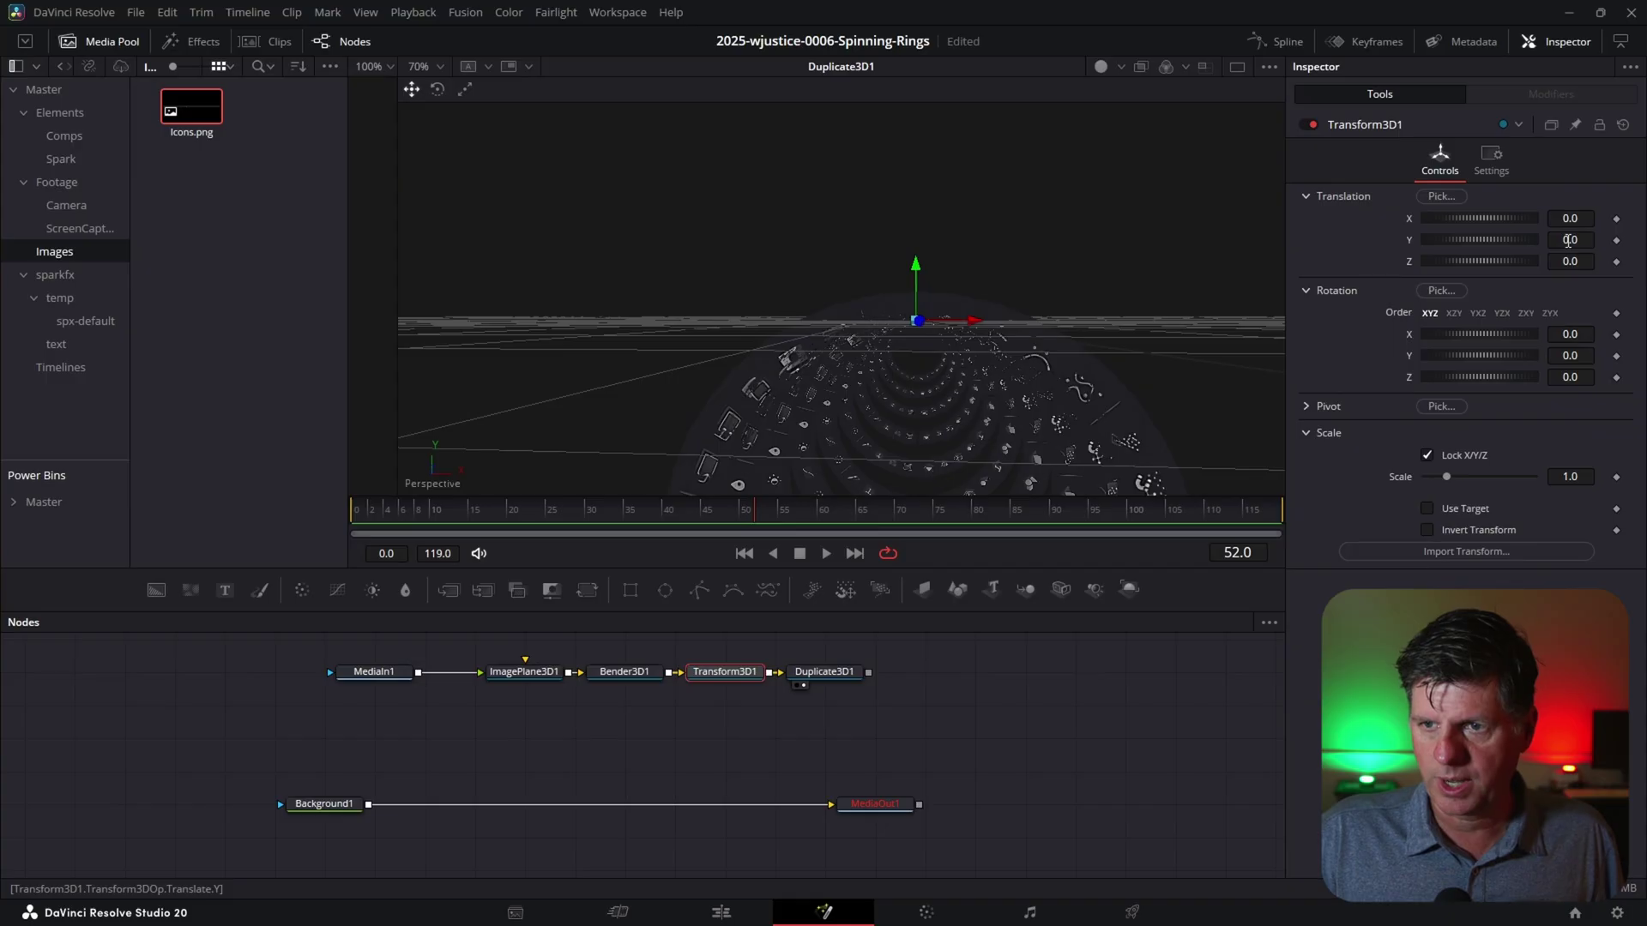
drag(1568, 240, 1586, 232)
click(811, 673)
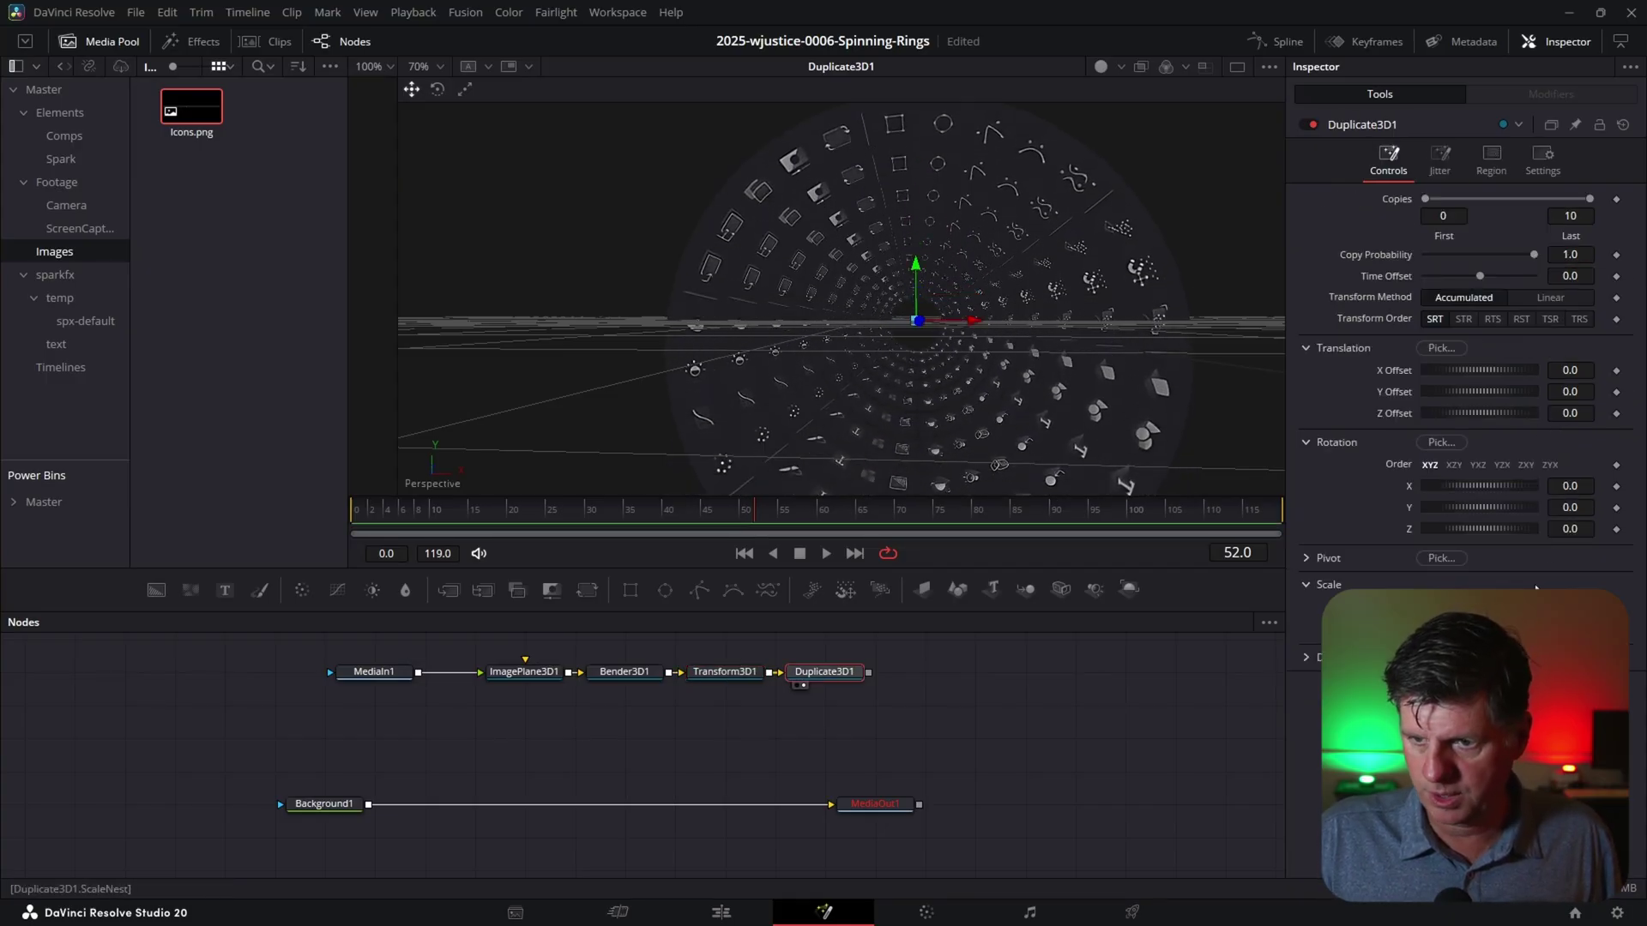
drag(1571, 628, 1580, 627)
Lift Transform3D1's Translation Y to 0.1635 and try wiring the duplicates to the background
scroll(922, 333, down, 2)
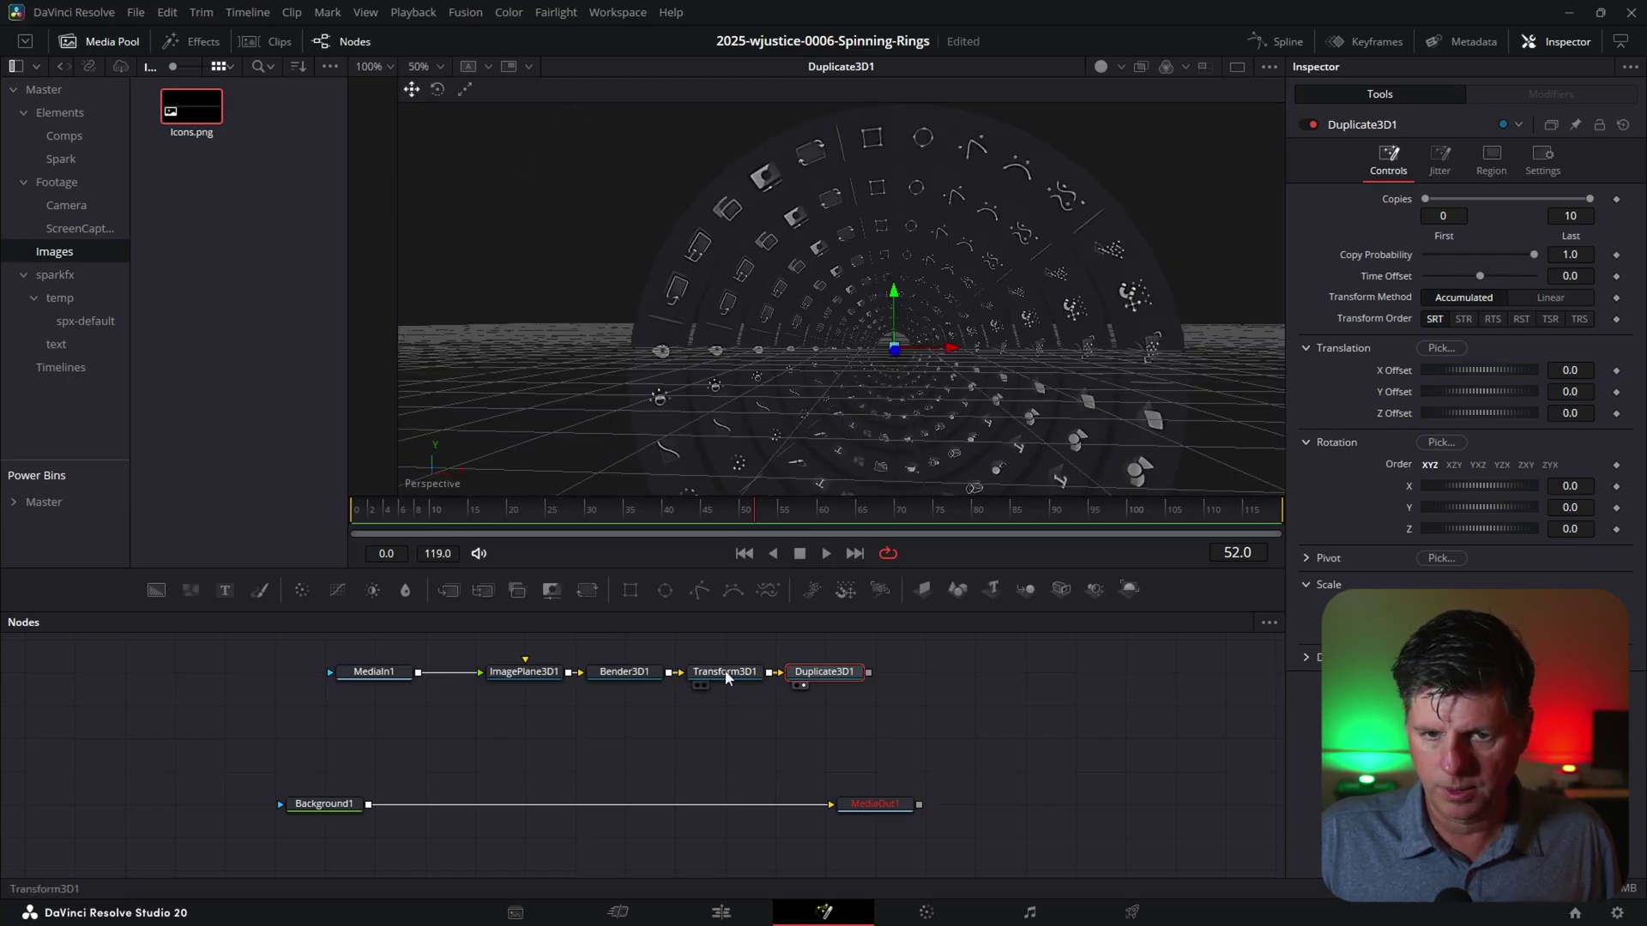
click(724, 674)
scroll(976, 225, up, 2)
scroll(971, 239, down, 4)
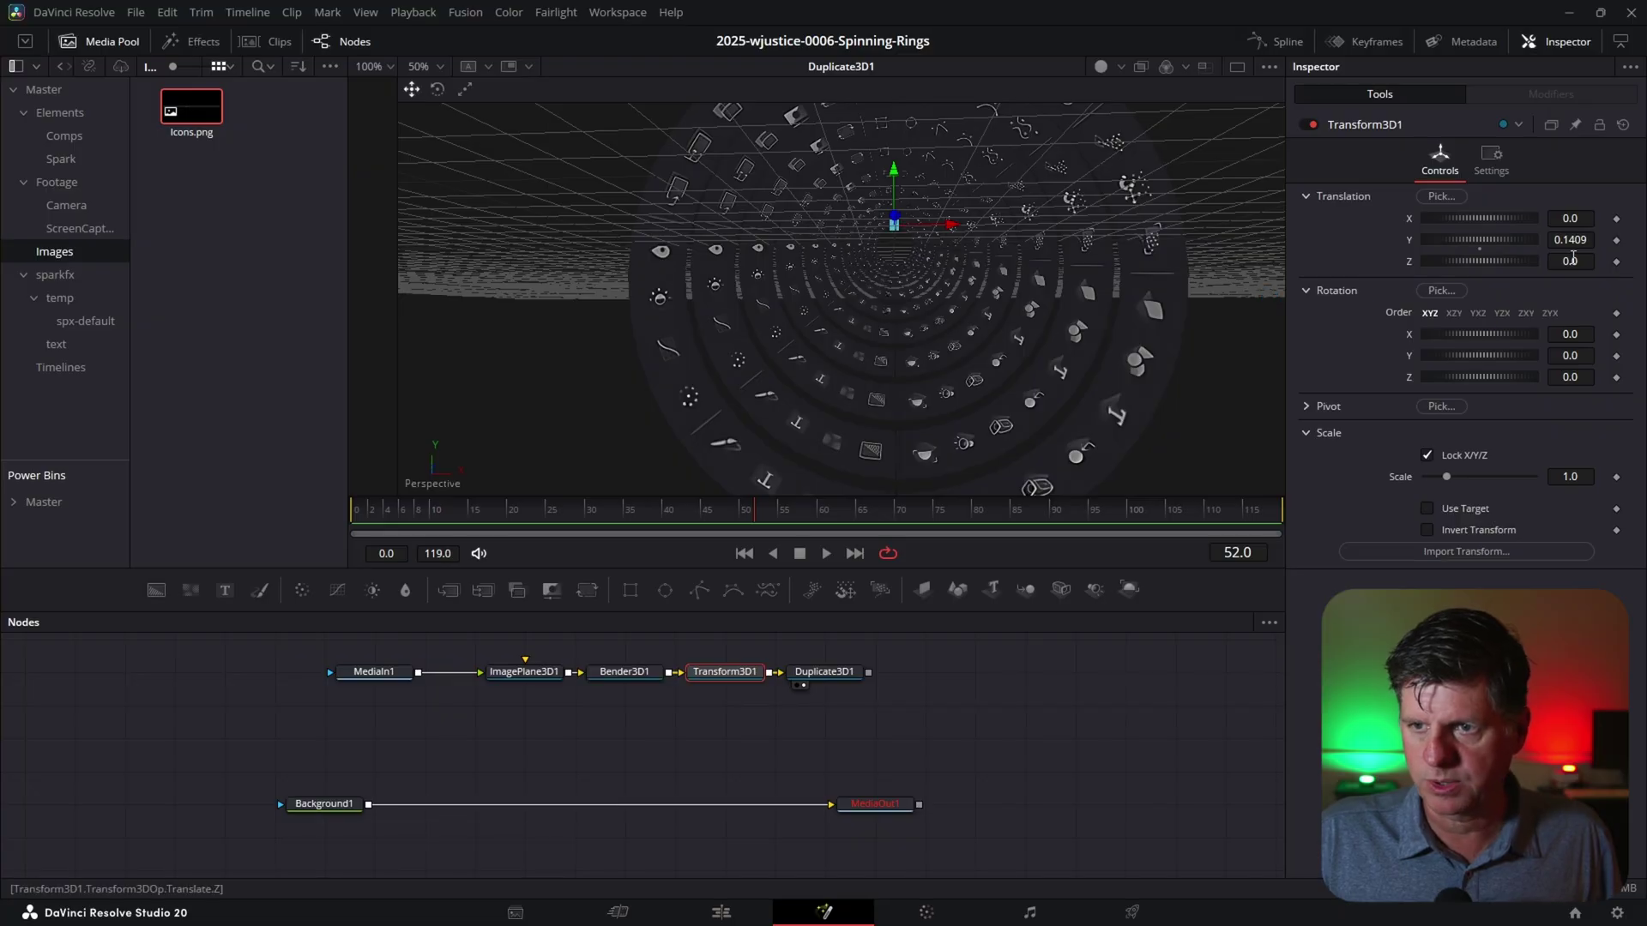
drag(1570, 238, 1593, 239)
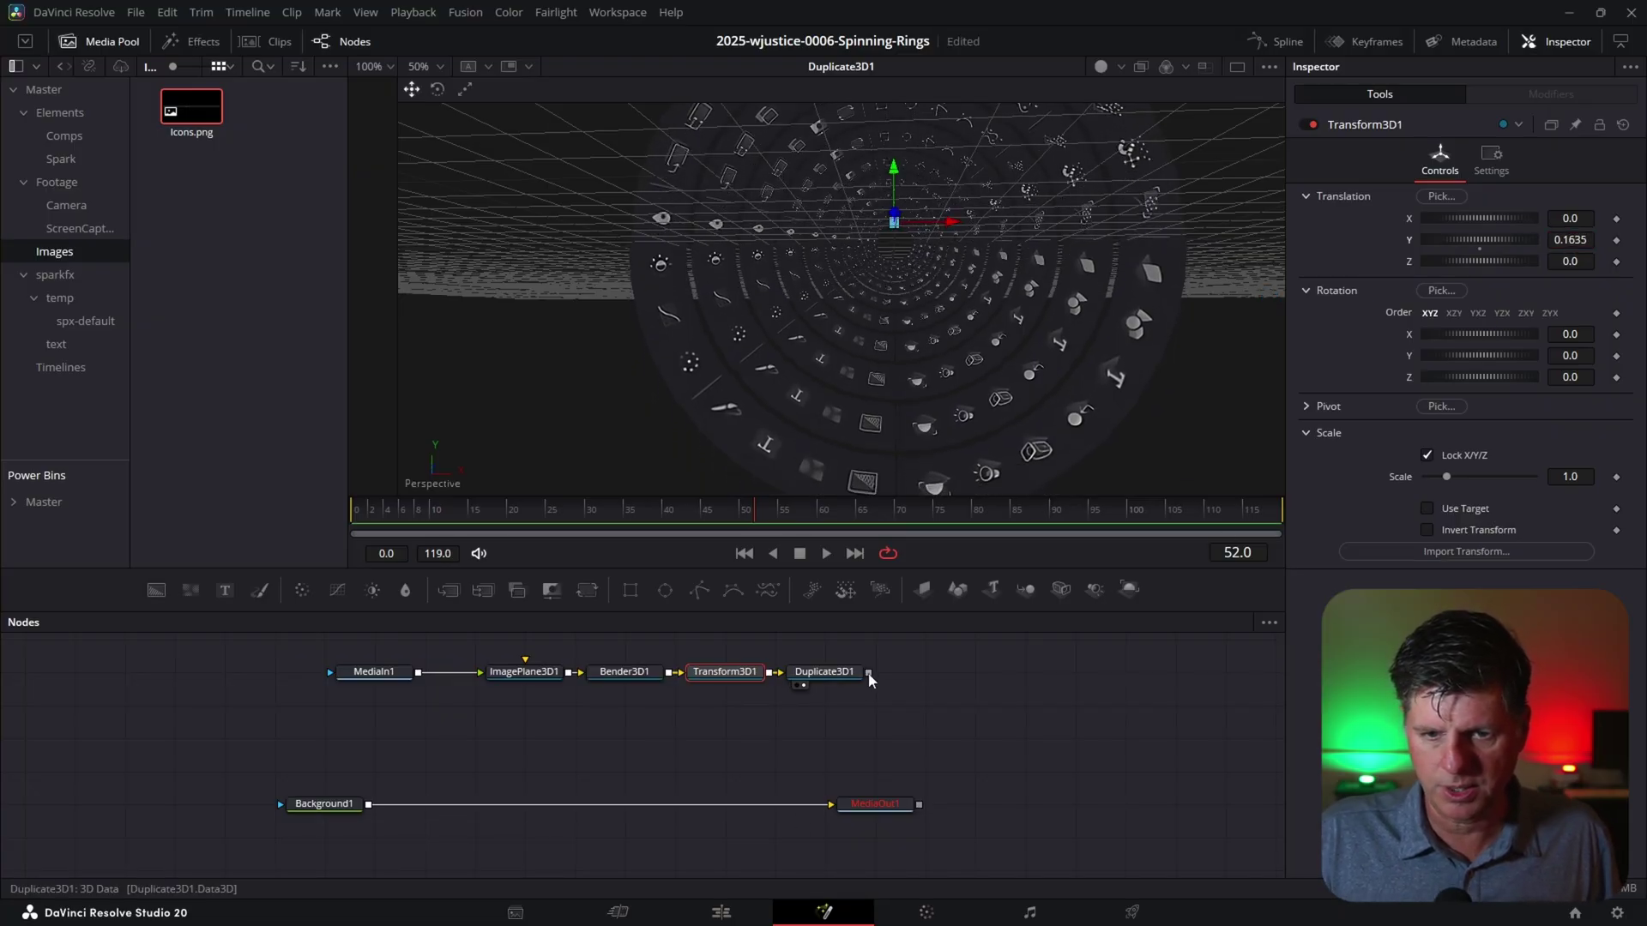
drag(564, 756, 369, 804)
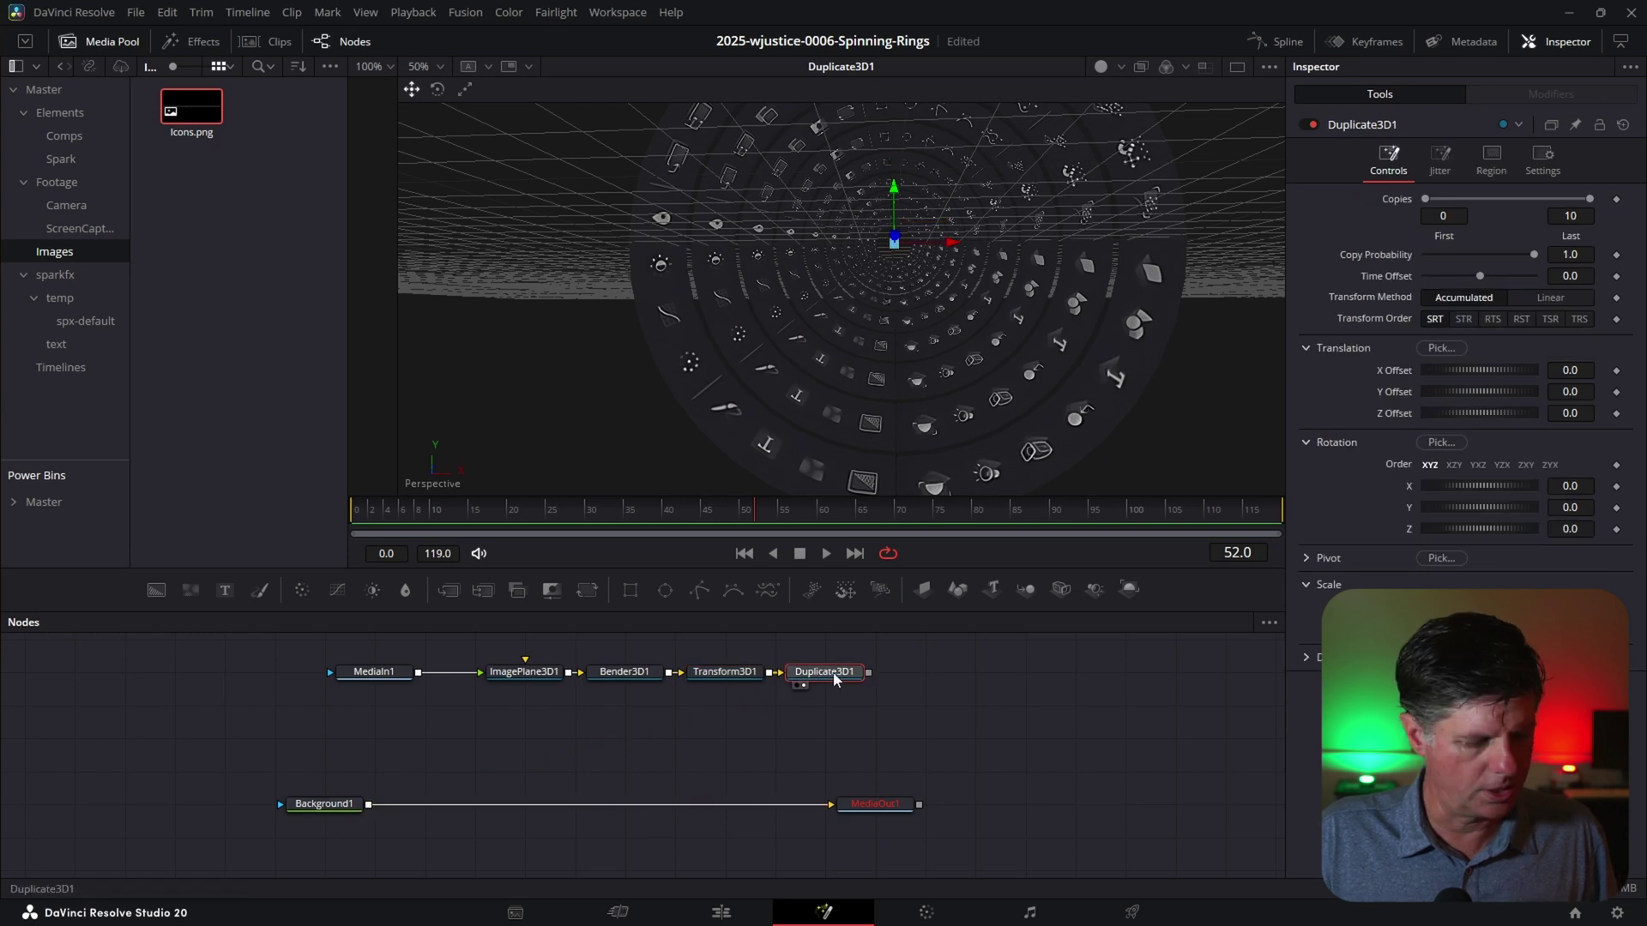
Add Renderer 3D after Duplicate3D1, merge it over Background1 into MediaOut1, and view the output
key(shift+space)
text(dupren)
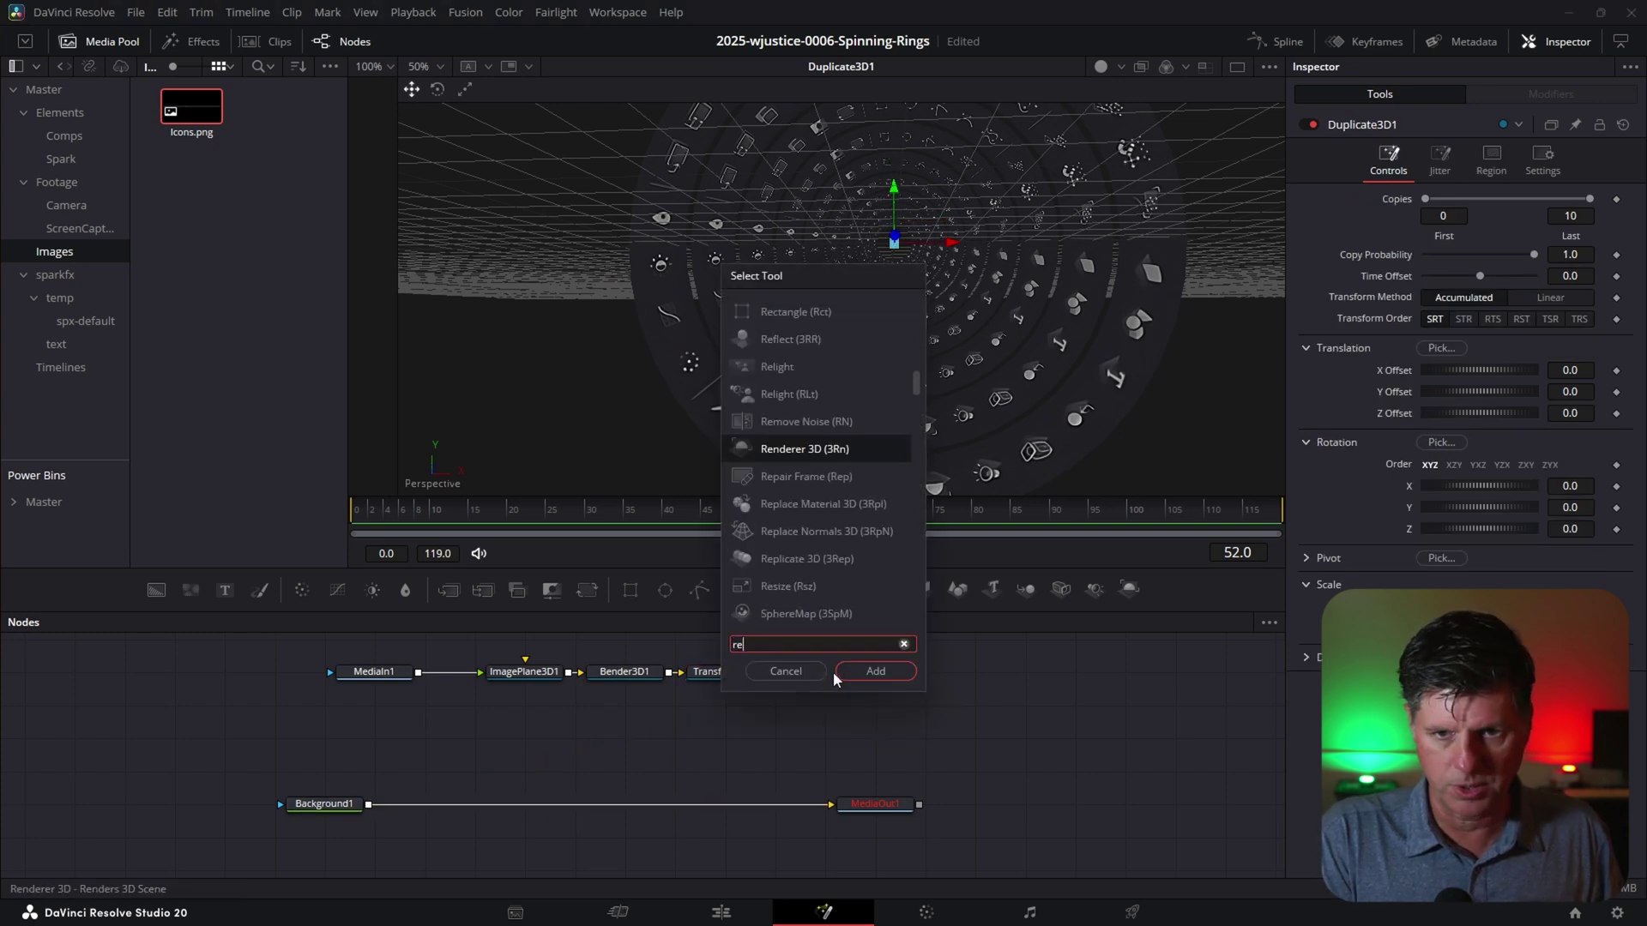
key(Return)
drag(970, 680, 369, 806)
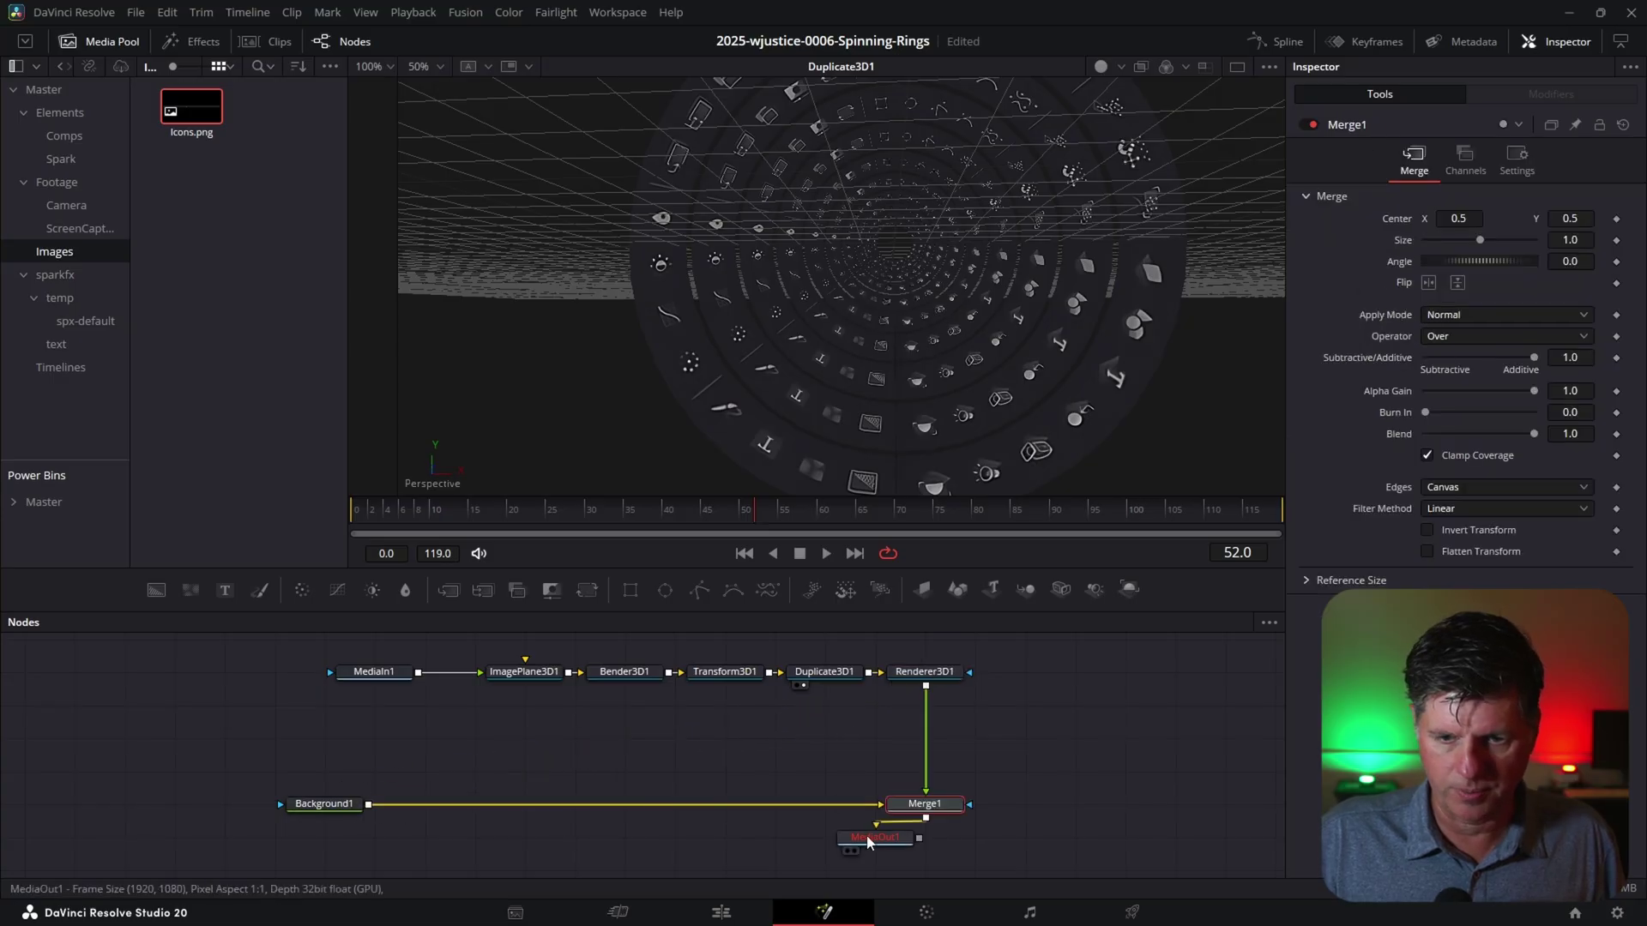
drag(879, 841, 1029, 808)
key(2)
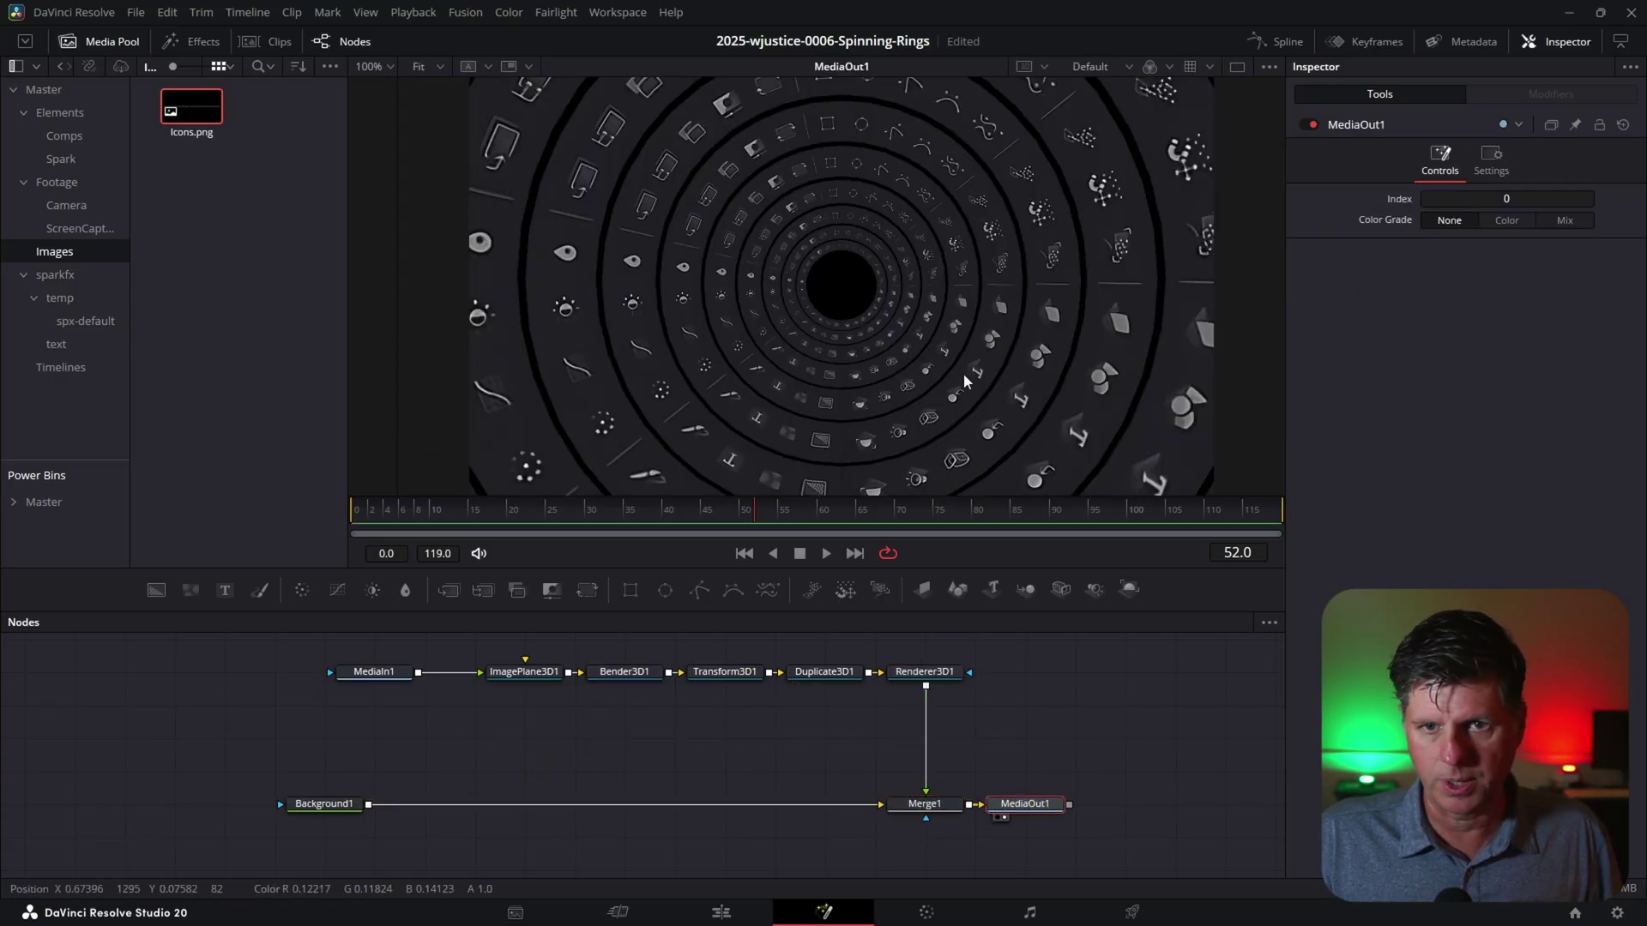
scroll(962, 365, down, 2)
scroll(837, 272, up, 3)
Adjust Transform3D1's vertical offset again
click(741, 675)
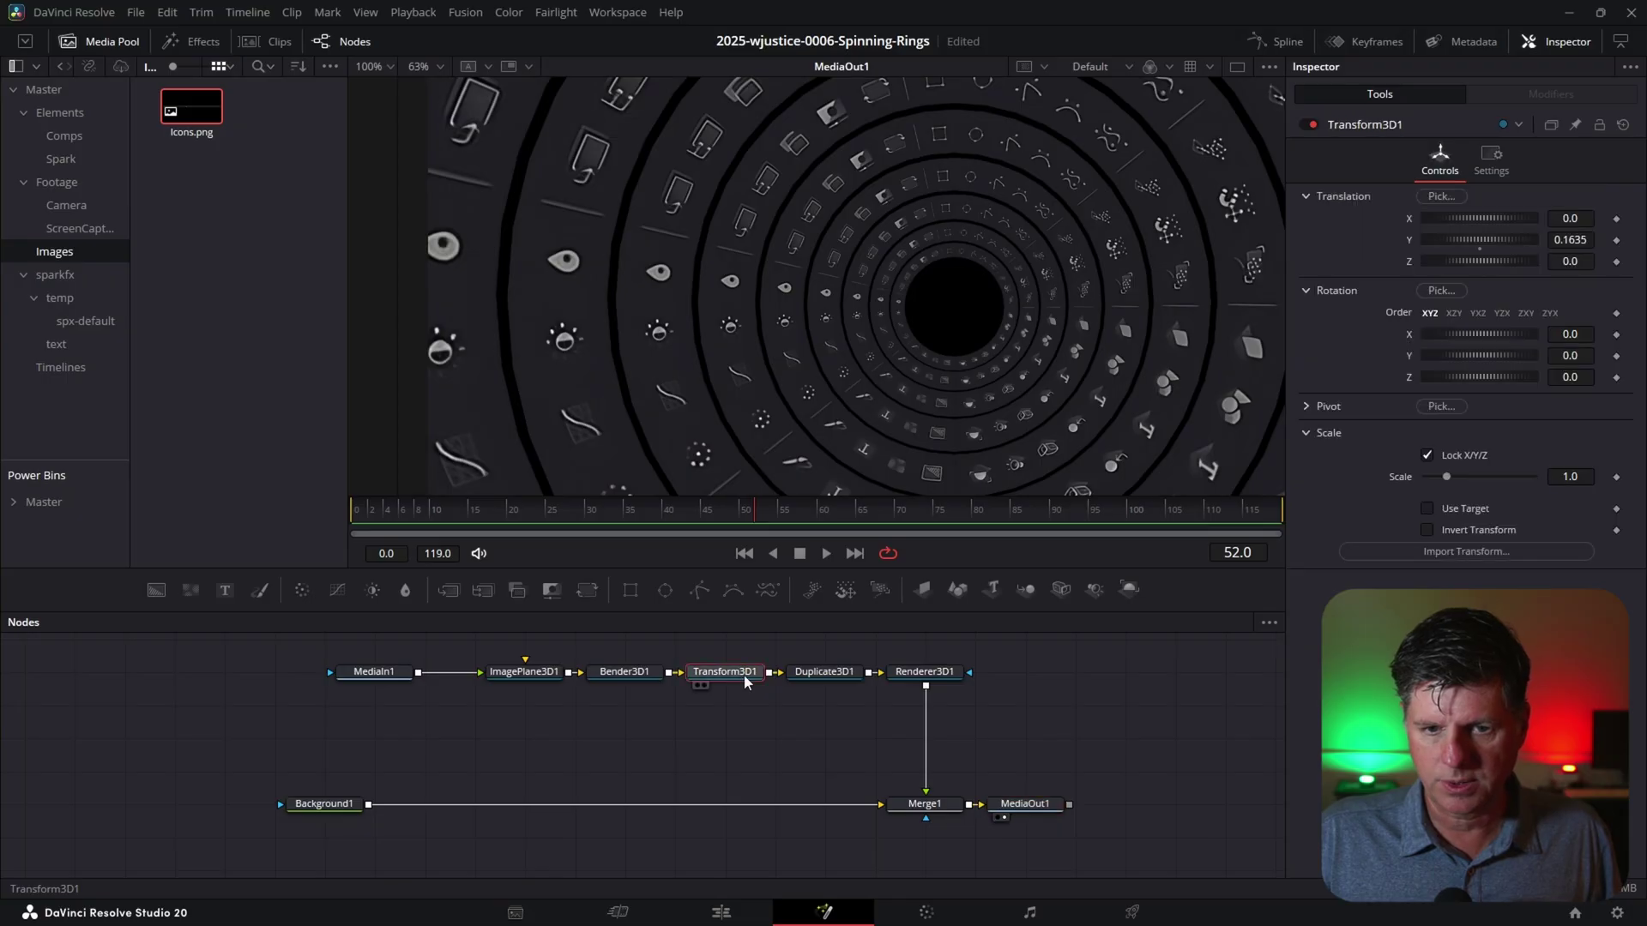
drag(1571, 241, 1623, 239)
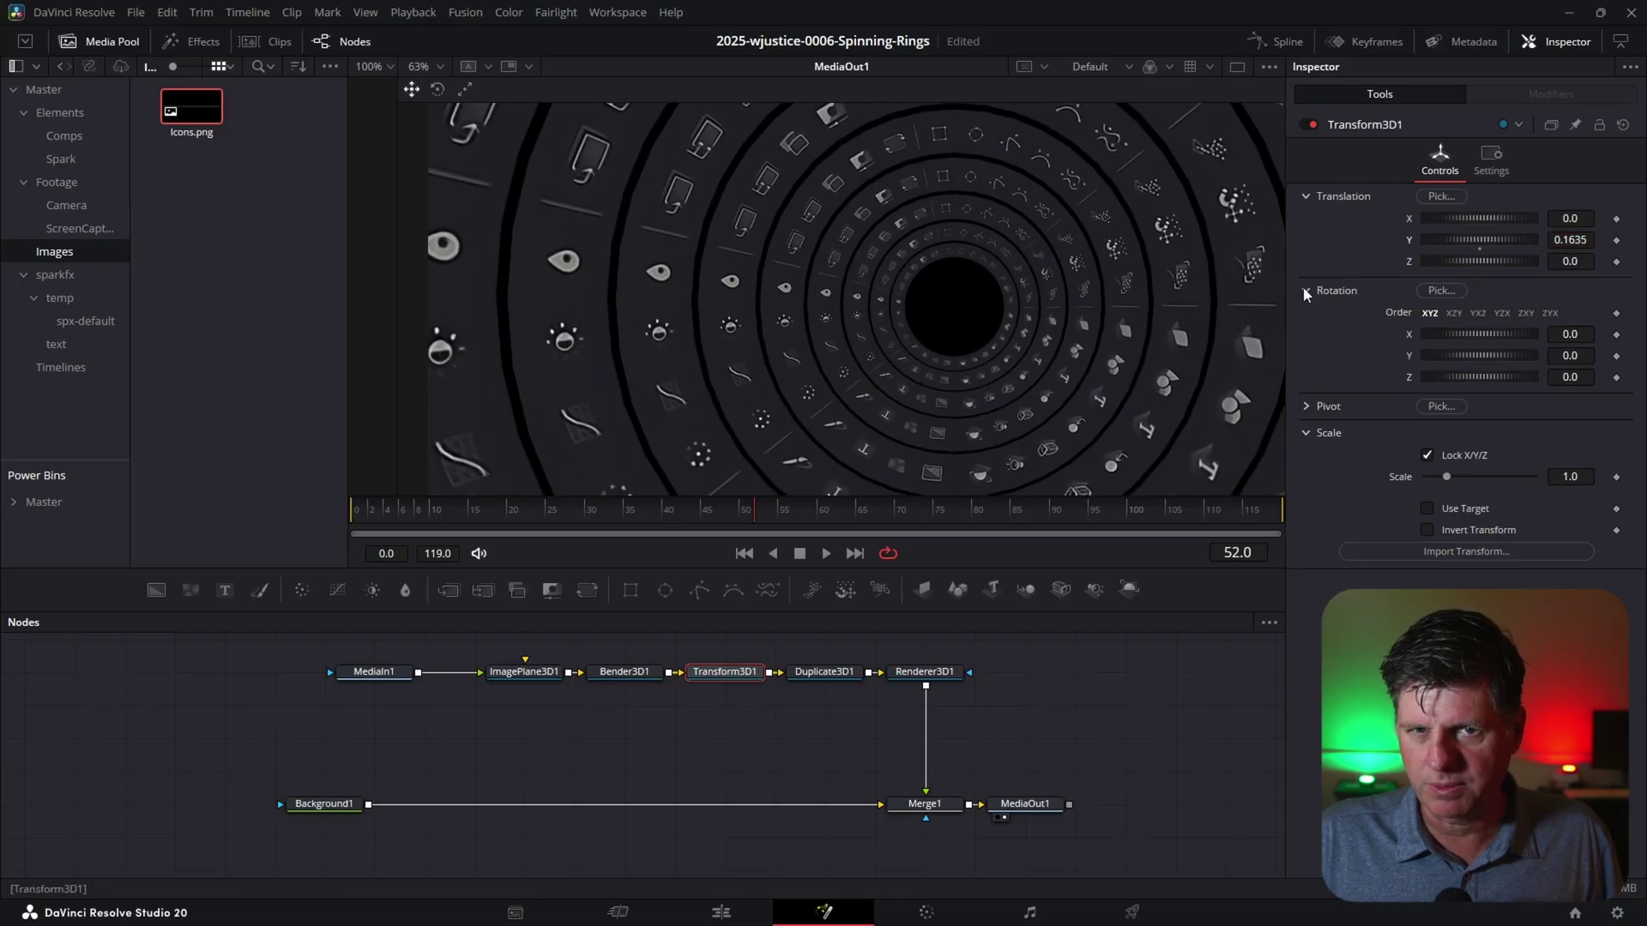
scroll(1061, 334, down, 2)
Set Duplicate3D1's per-copy Scale to 1.3319 and reduce Copies Last to 6
click(824, 672)
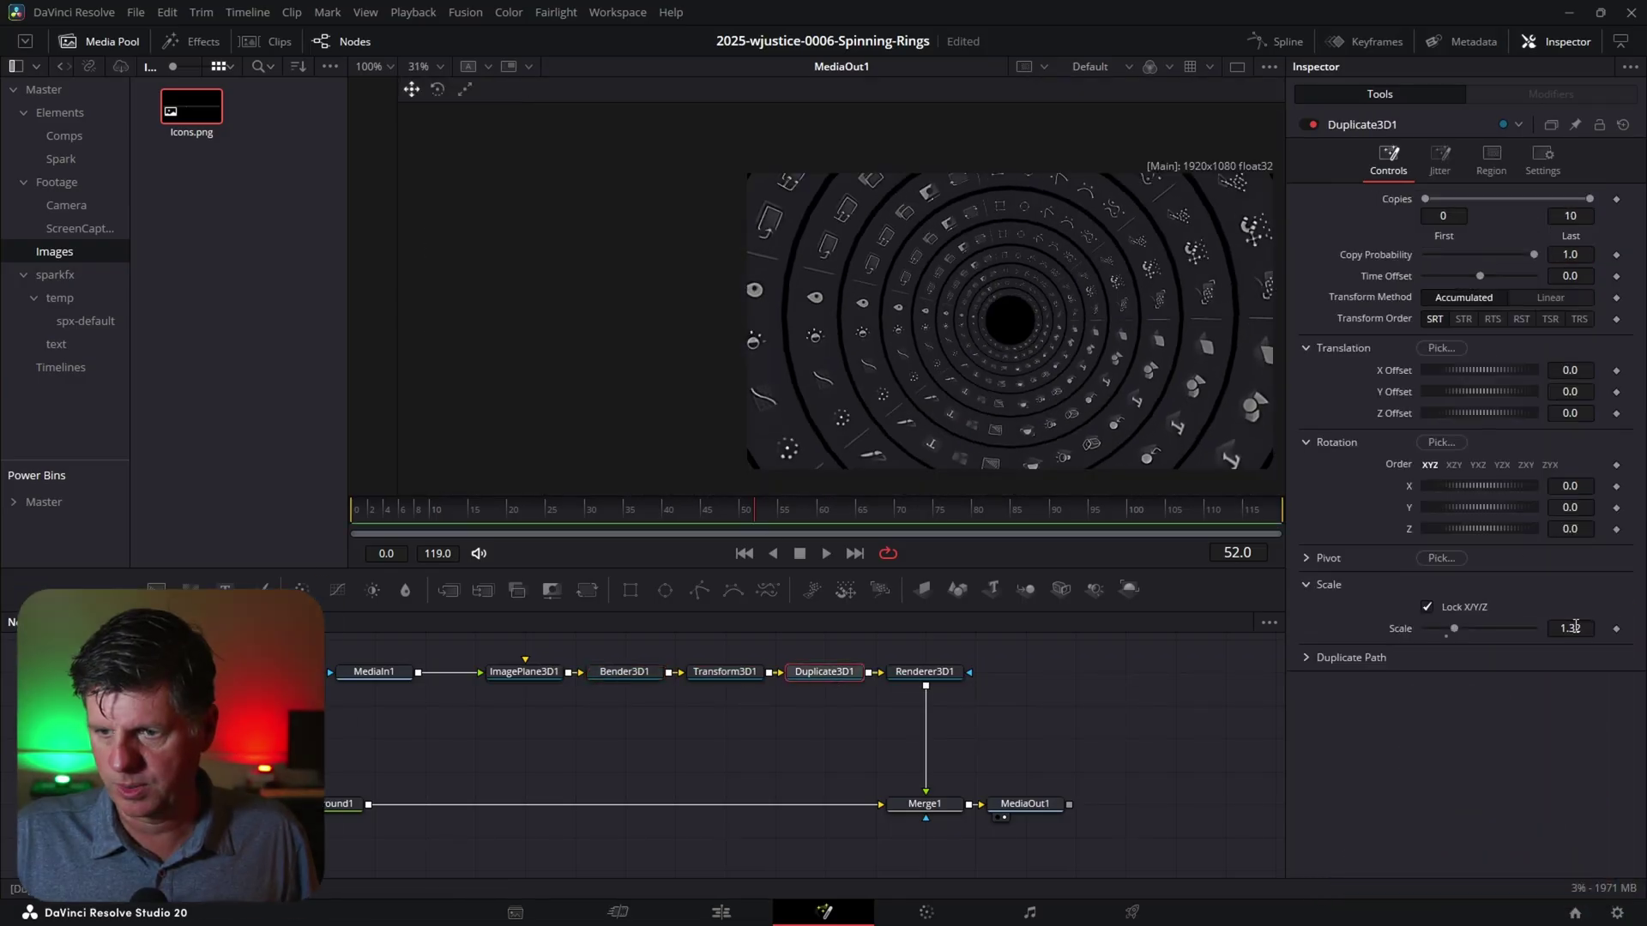
drag(1569, 628, 1536, 628)
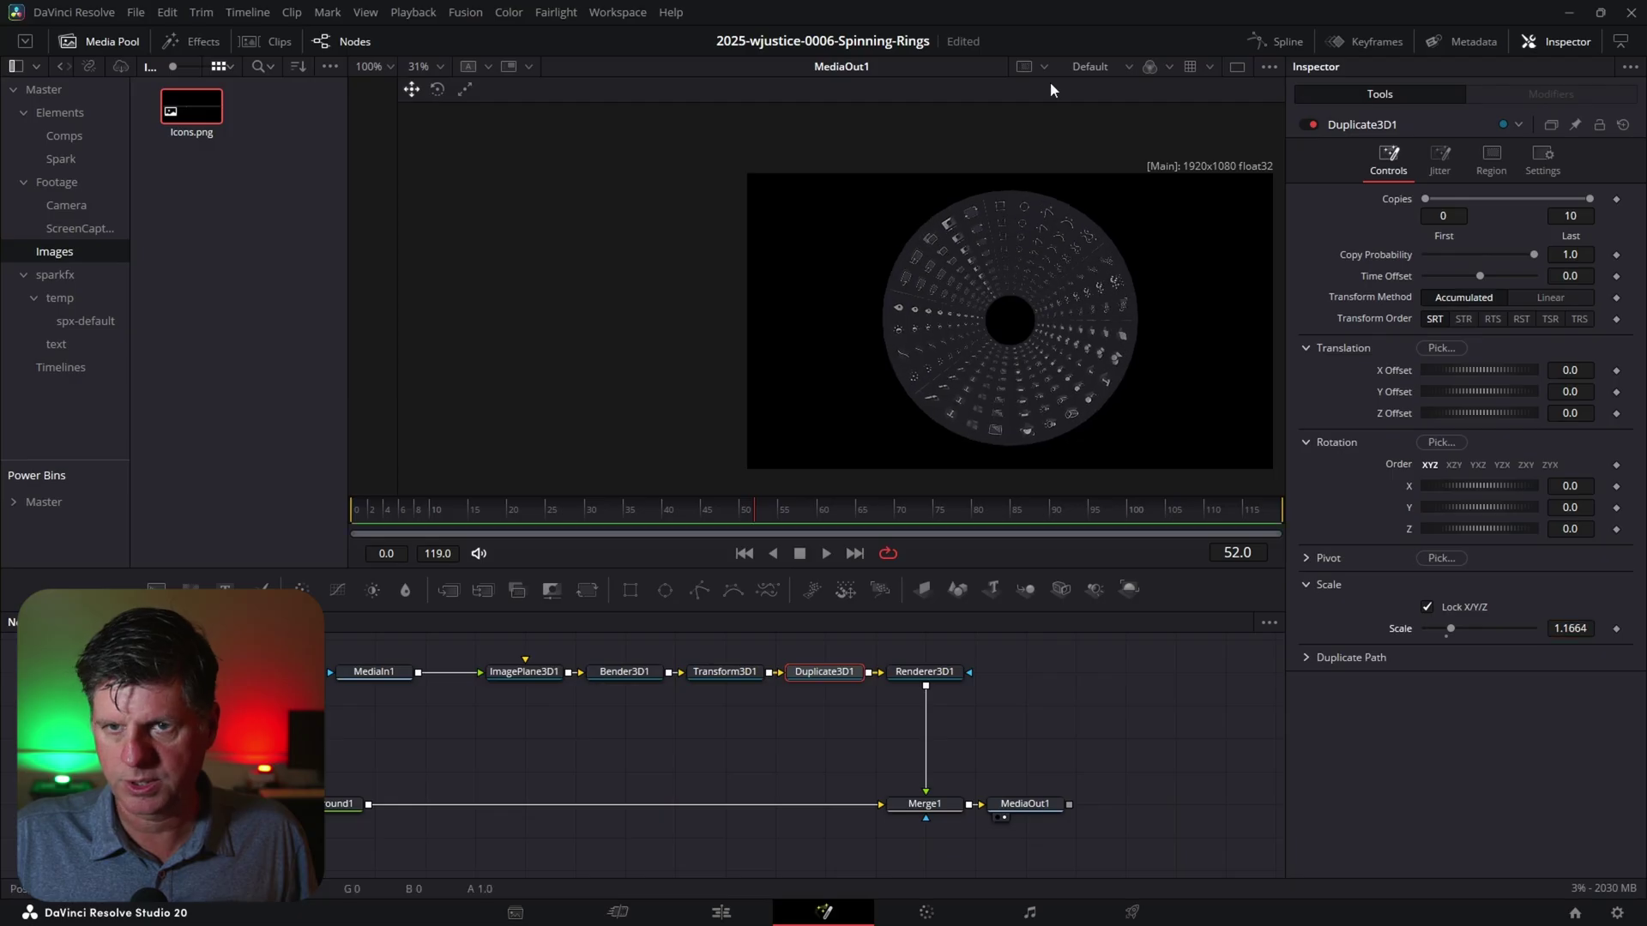
click(1237, 67)
scroll(1100, 254, up, 5)
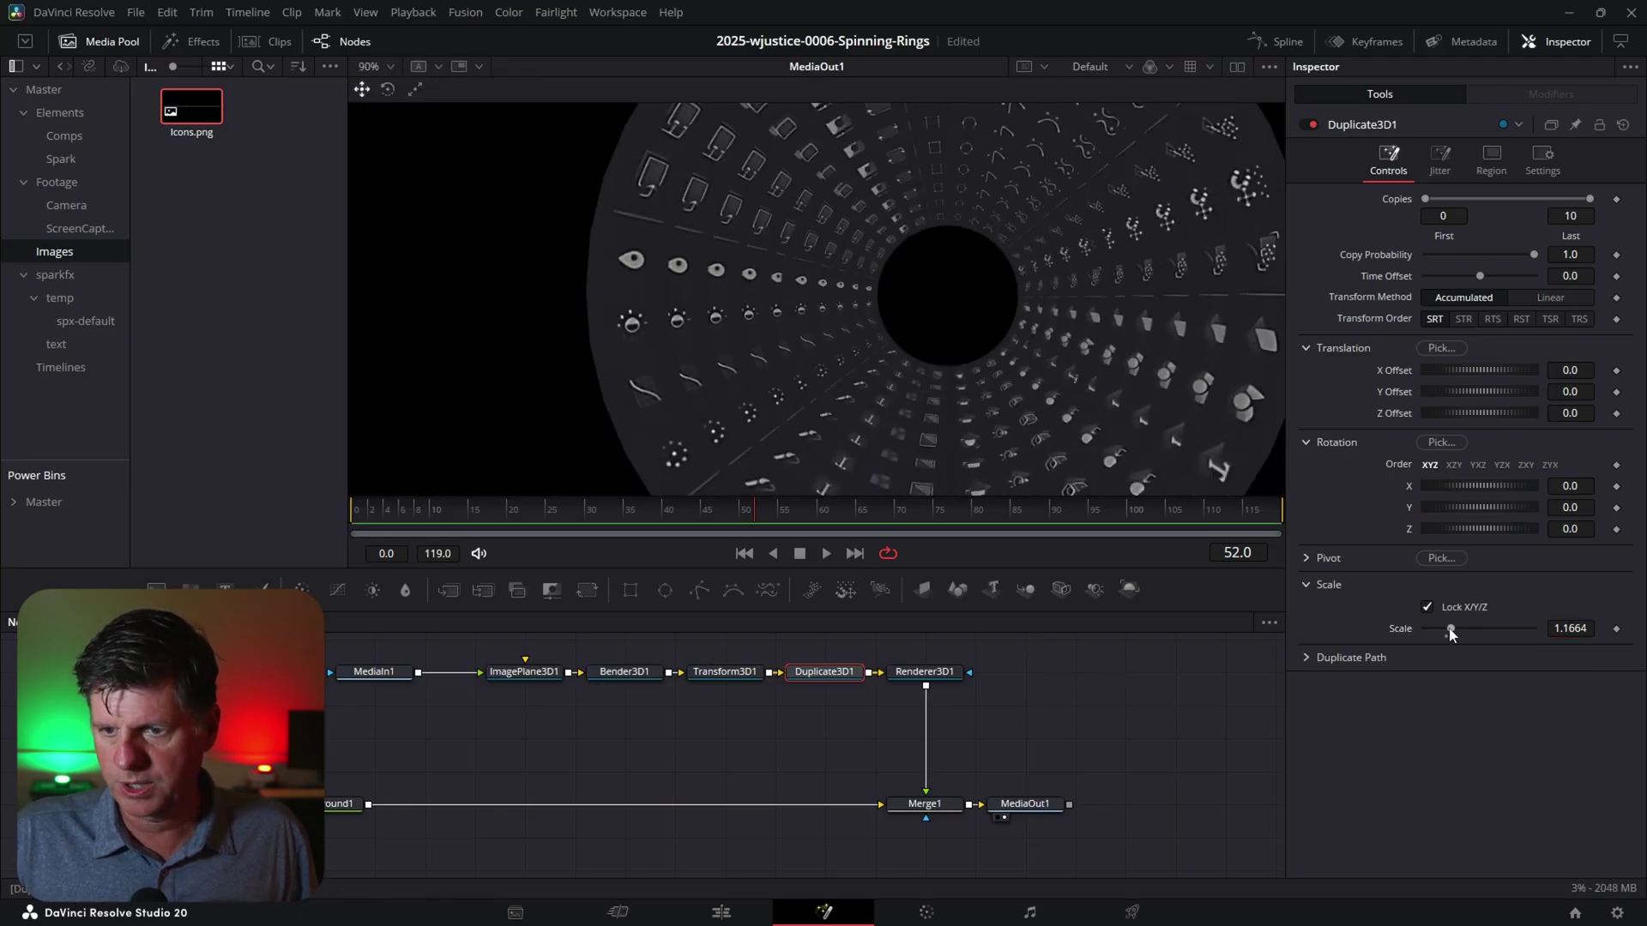
drag(1450, 628, 1392, 622)
drag(1406, 621, 1383, 618)
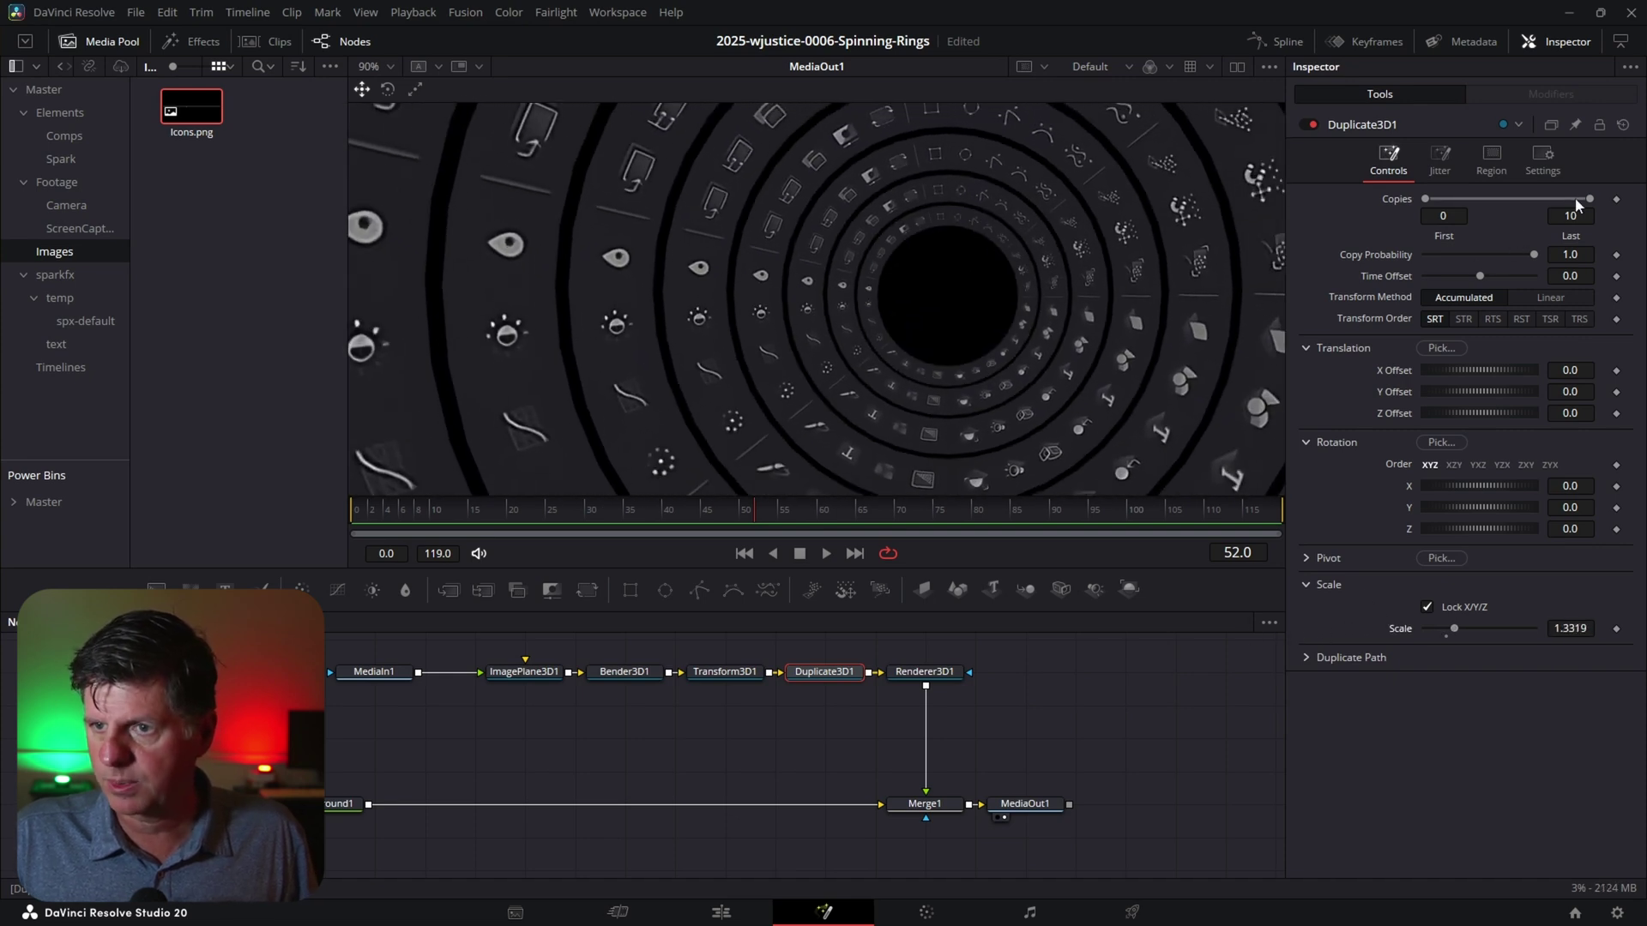
drag(1574, 199, 1519, 203)
scroll(776, 296, down, 4)
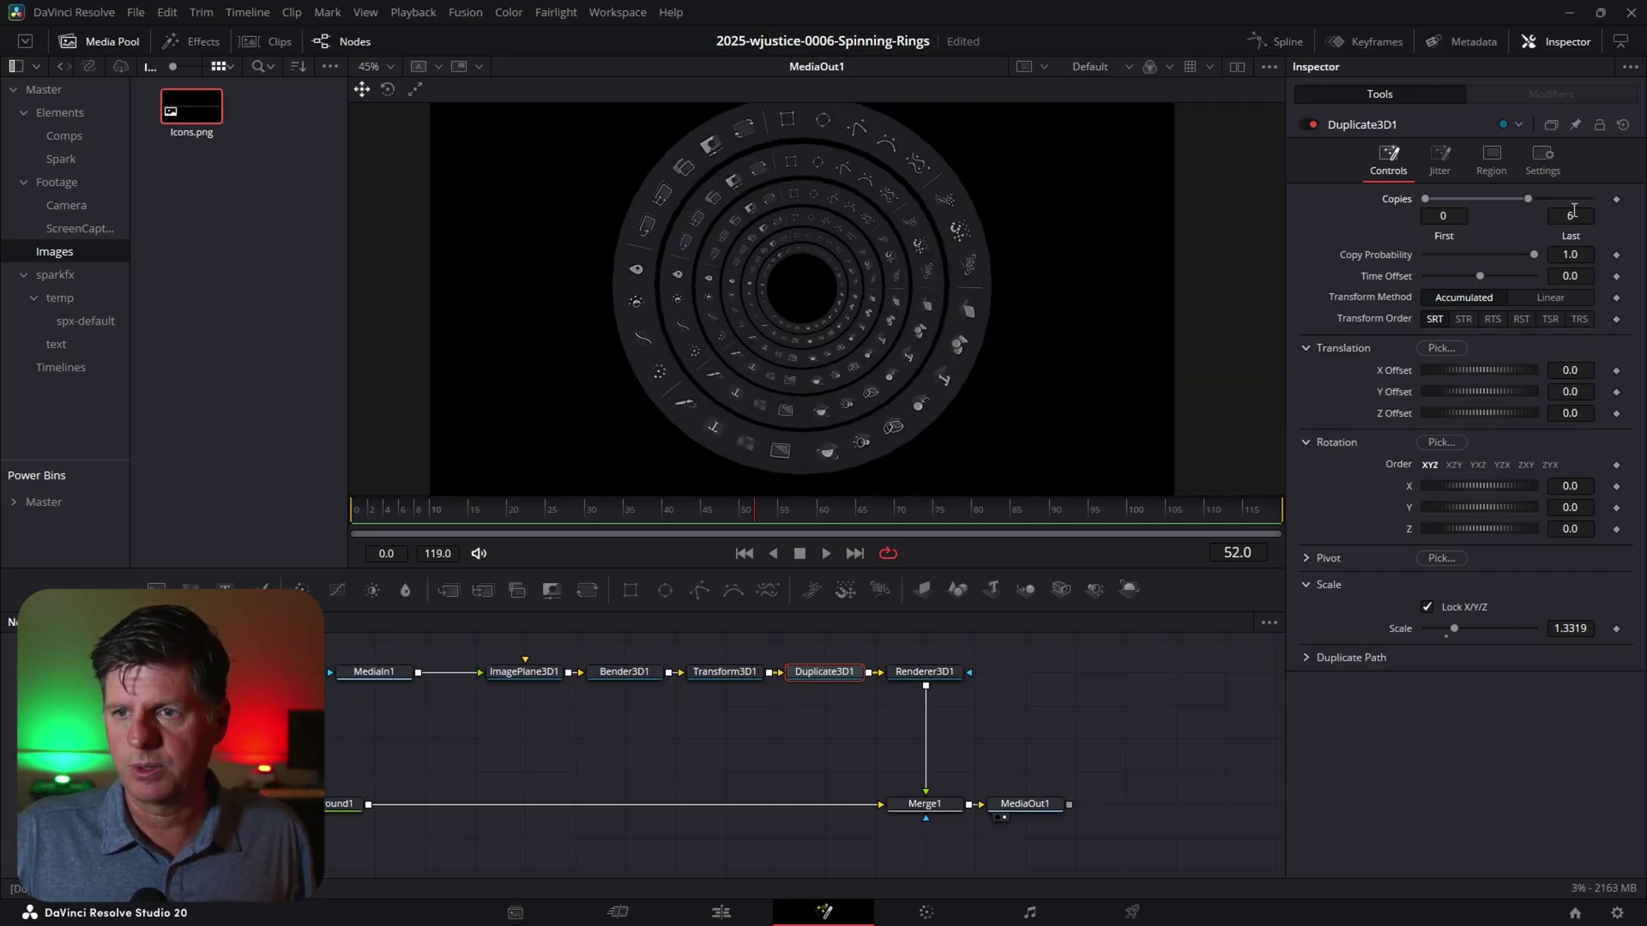
Set Duplicate3D1 to 7 copies and reset its X, Y and Z translation offsets to zero
text(7)
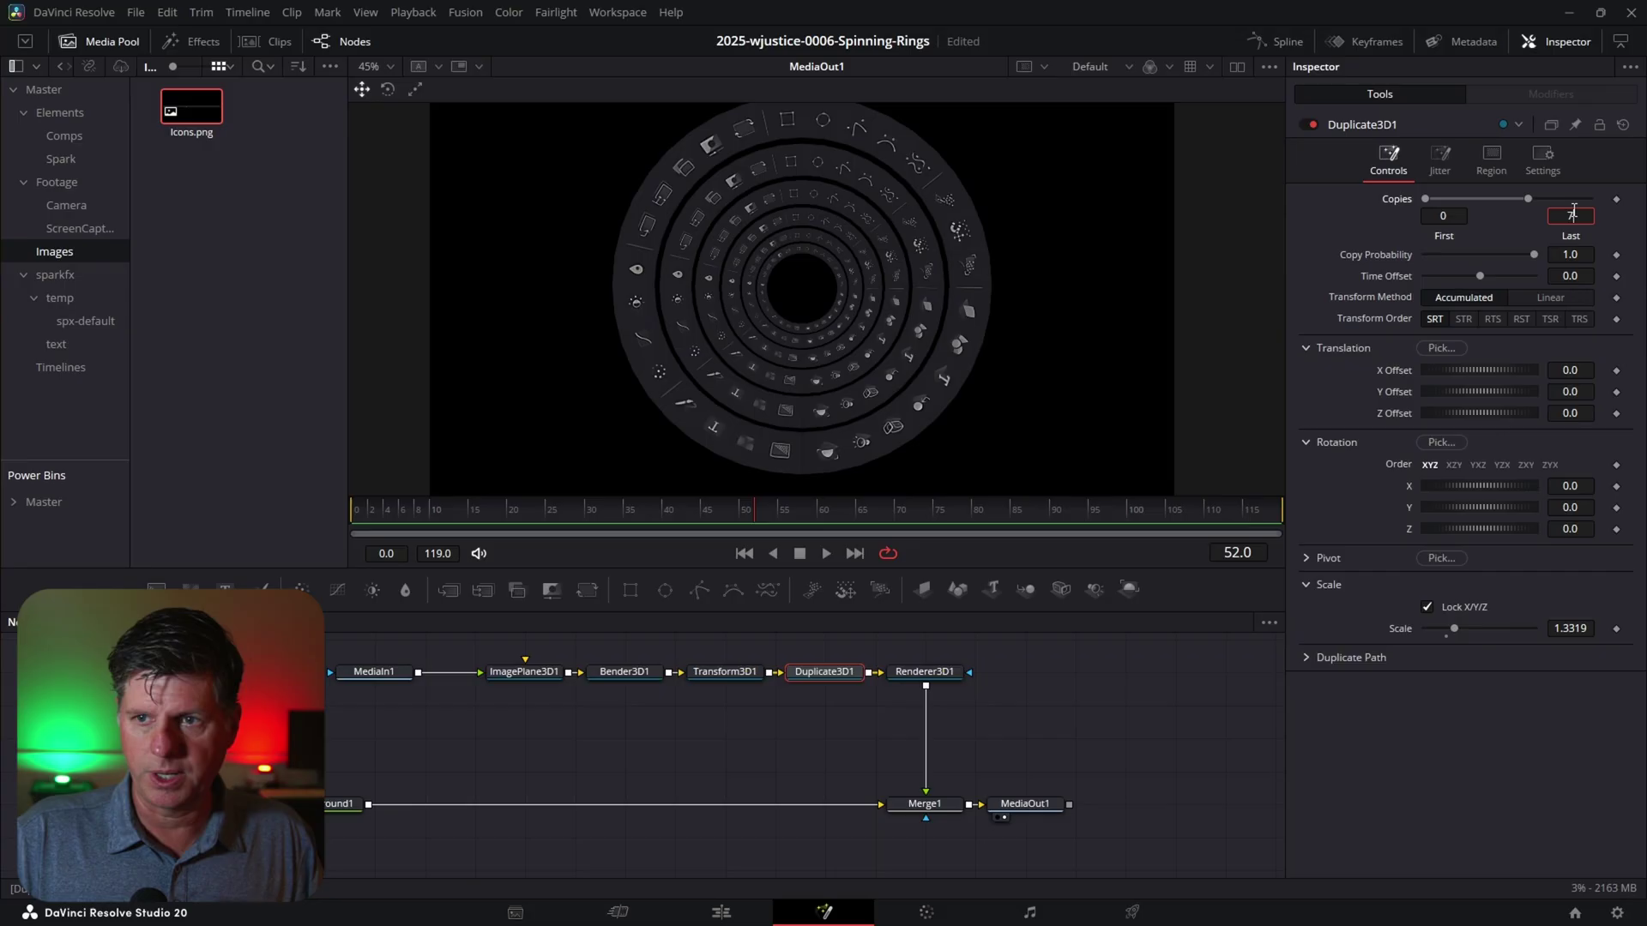
click(1367, 214)
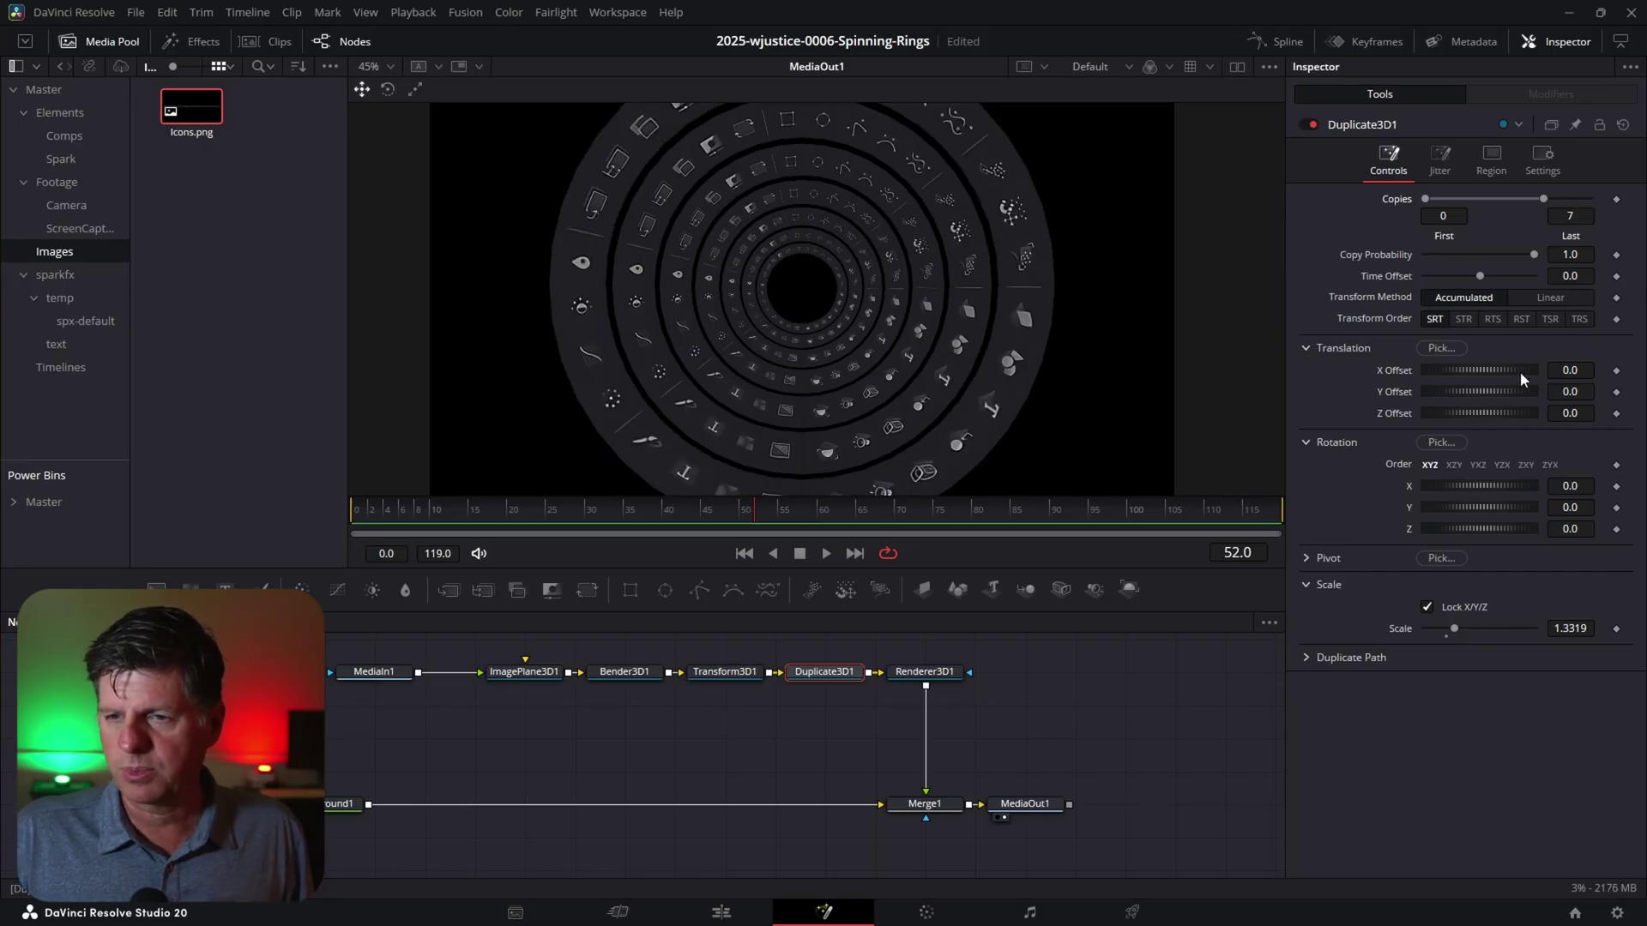
drag(1514, 367, 1476, 408)
double_click(1401, 372)
double_click(1402, 392)
double_click(1402, 413)
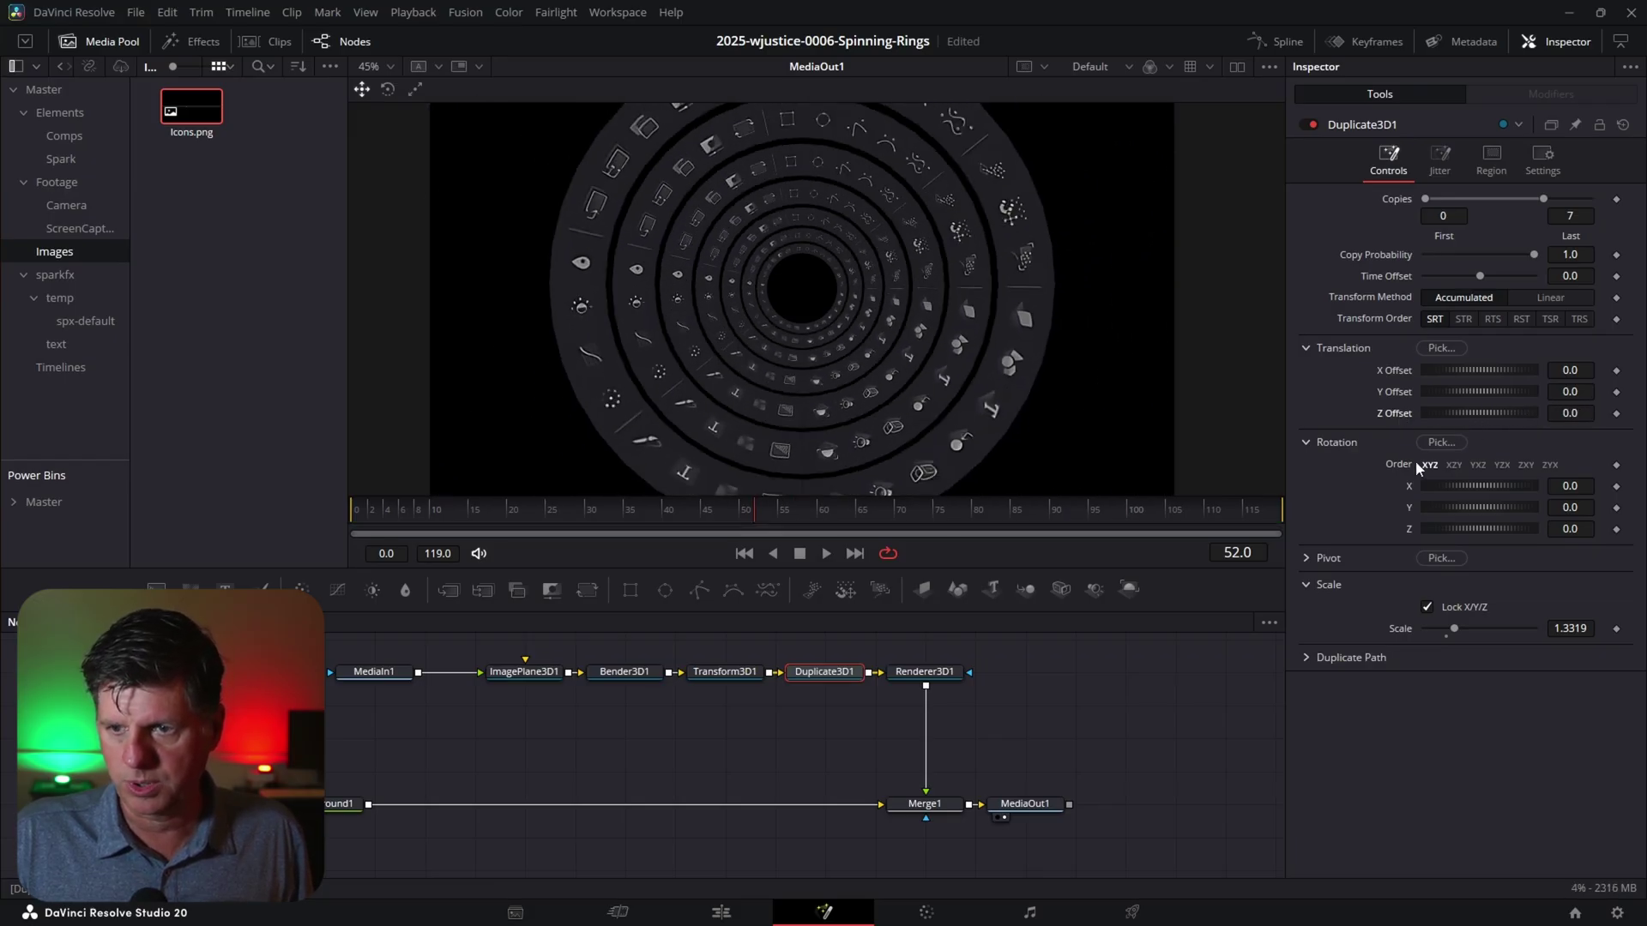
Set copy Scale to 1.3489, zero the X, Y, Z rotation, and show the Jitter settings
drag(1569, 627, 1536, 627)
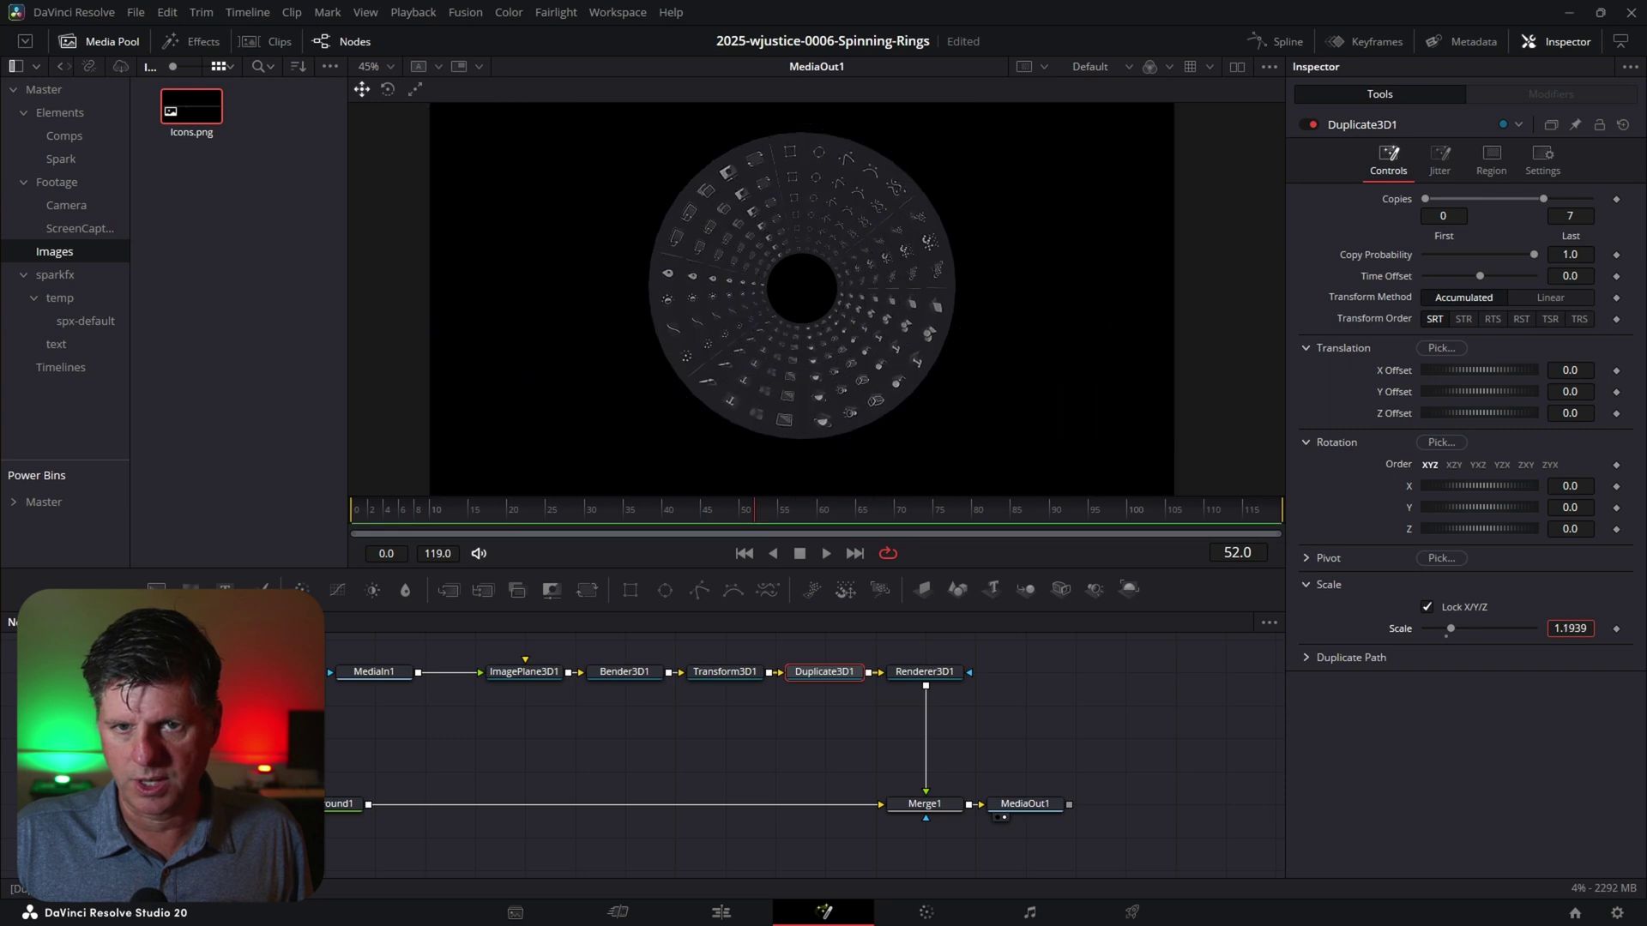
scroll(1568, 628, up, 7)
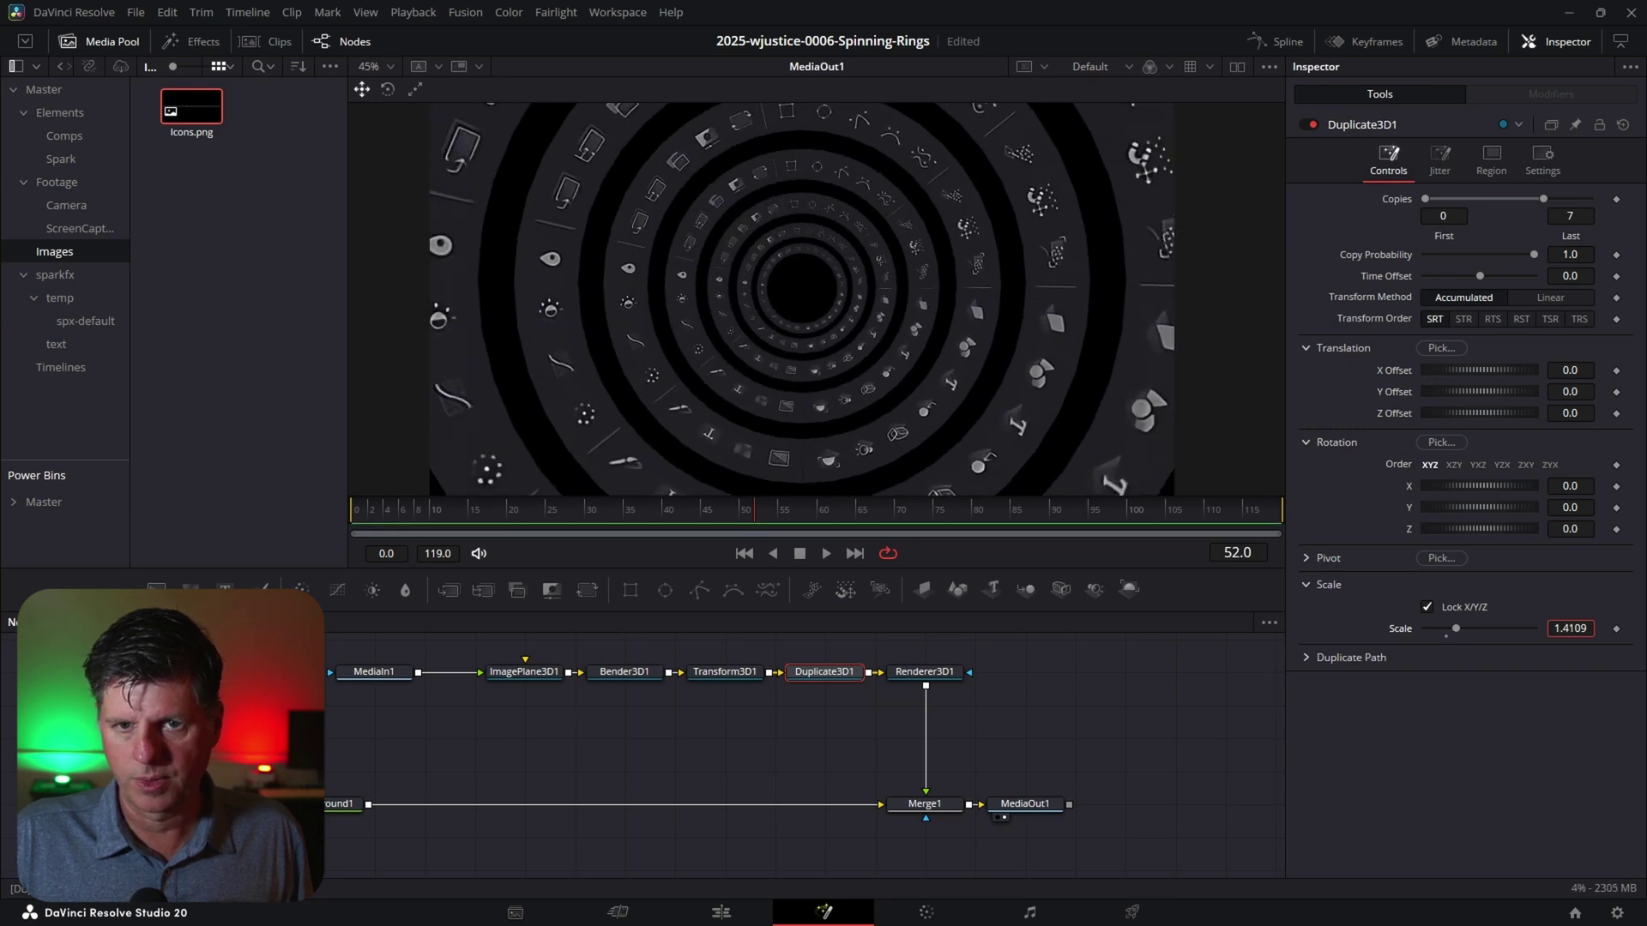
drag(1494, 483, 1588, 501)
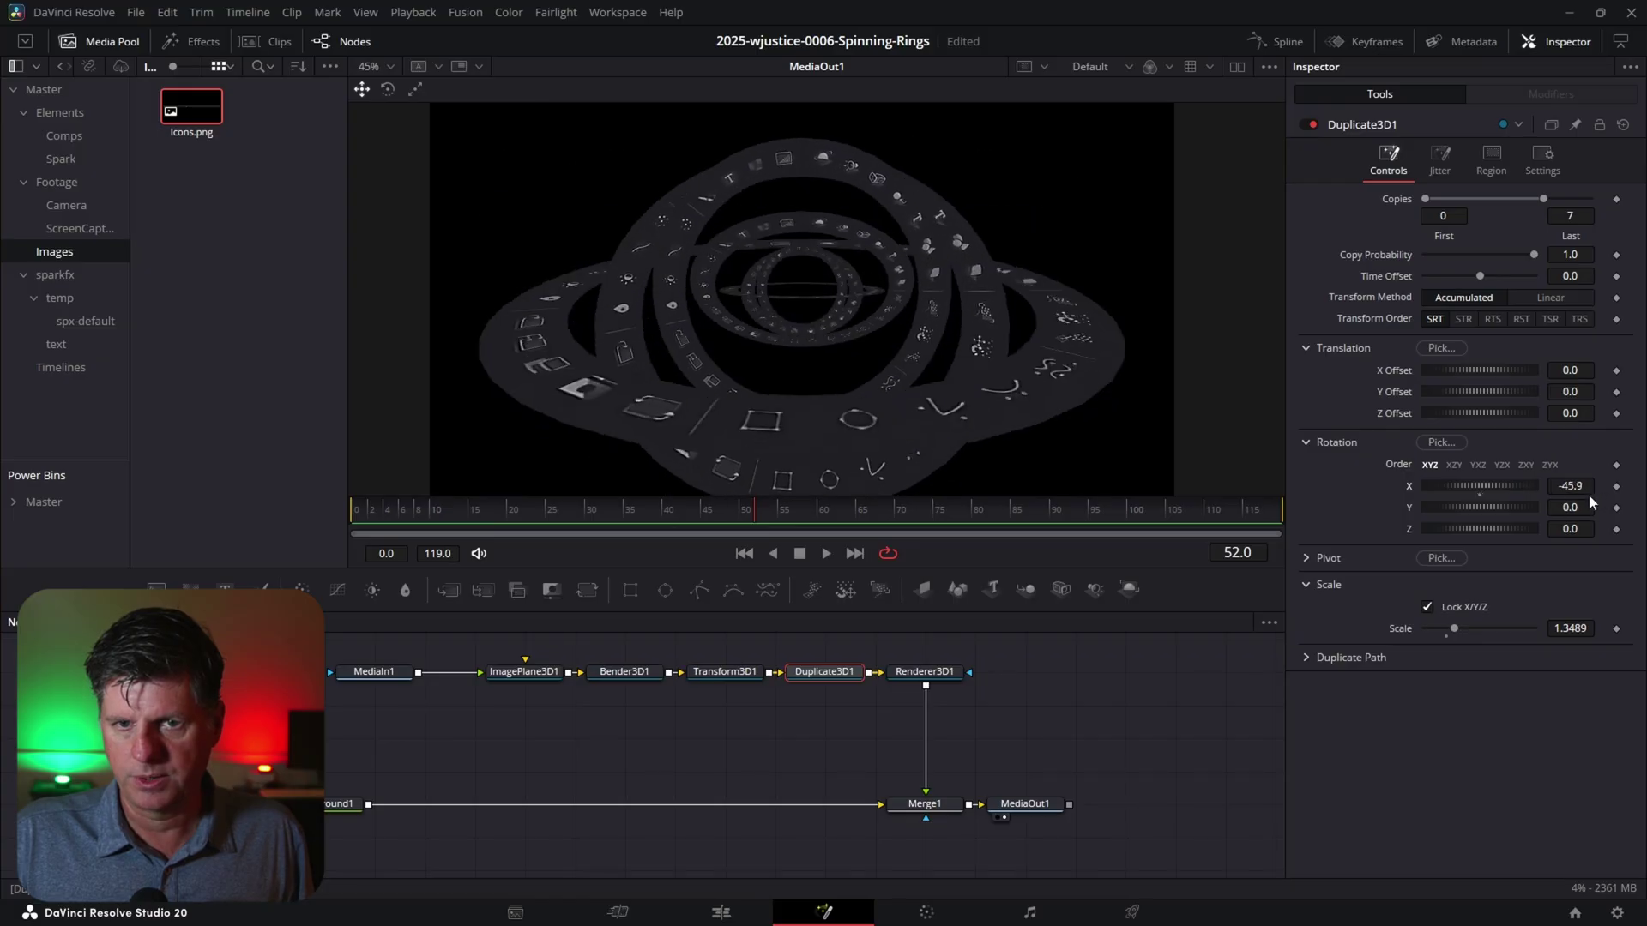
drag(1477, 506, 1514, 512)
double_click(1428, 487)
double_click(1427, 512)
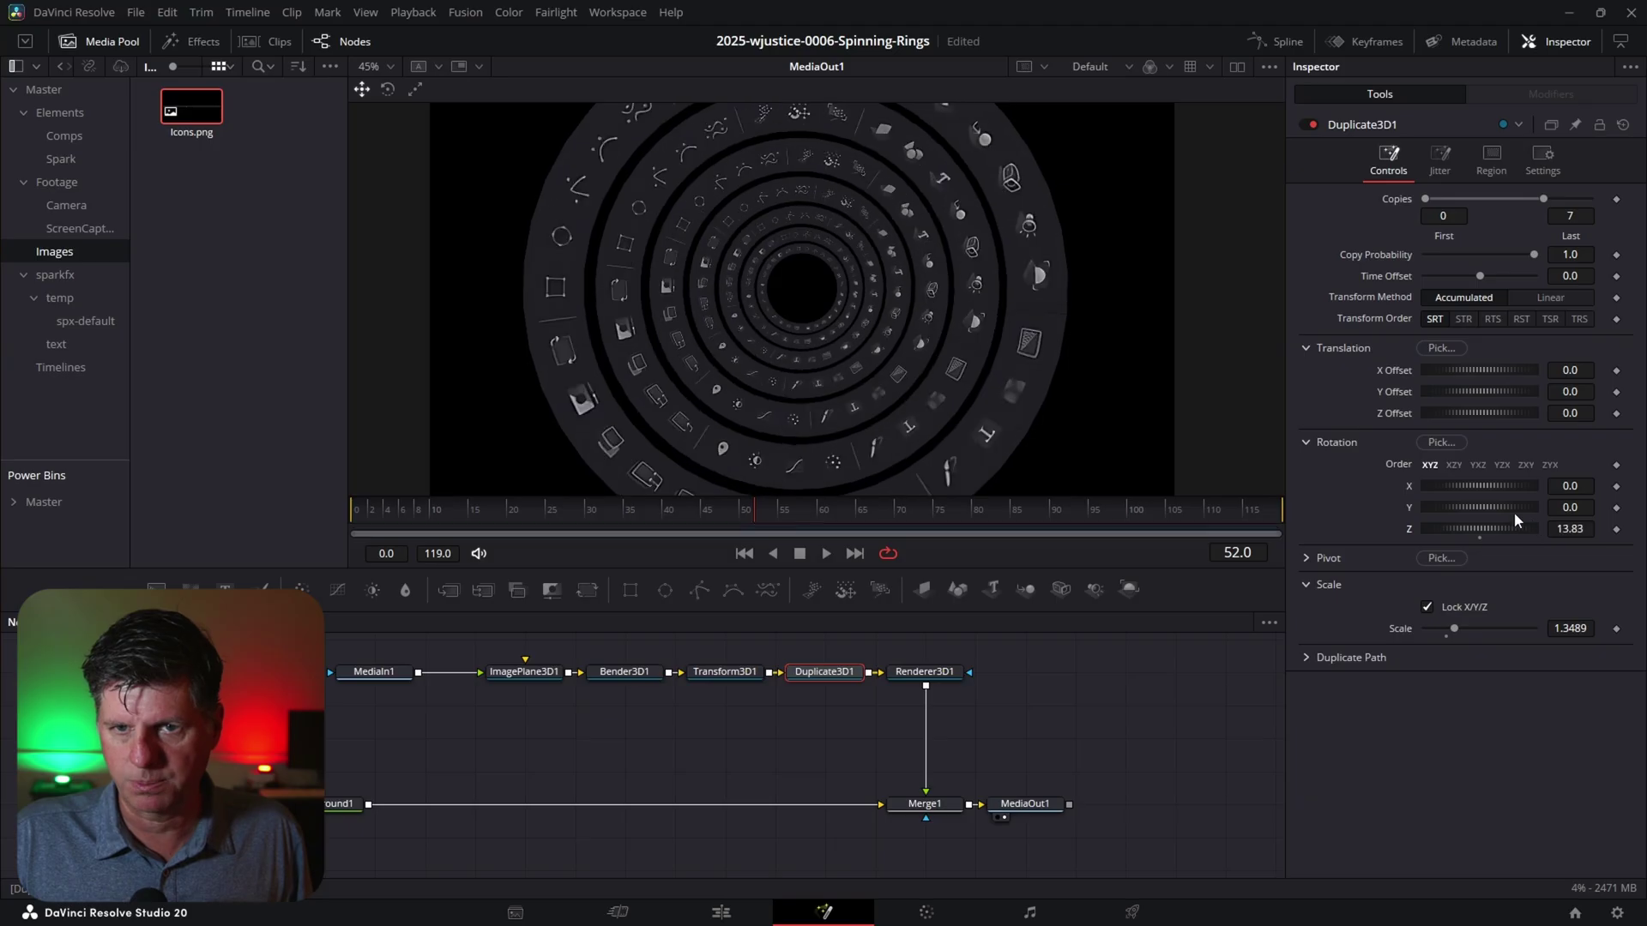
double_click(1393, 521)
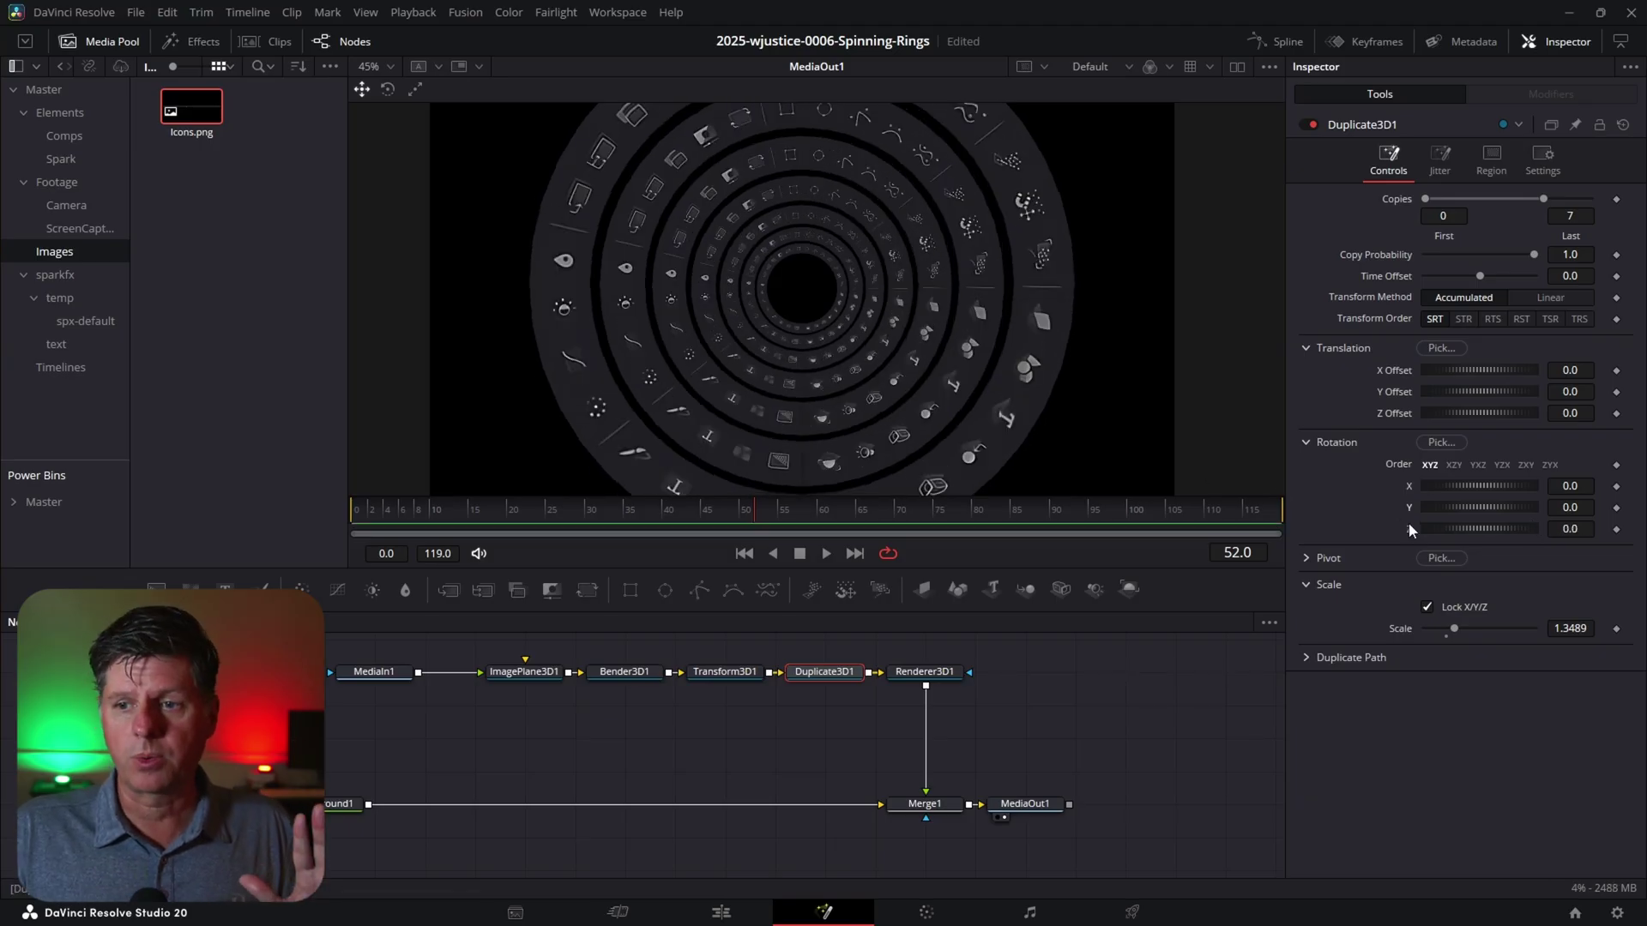
click(1439, 165)
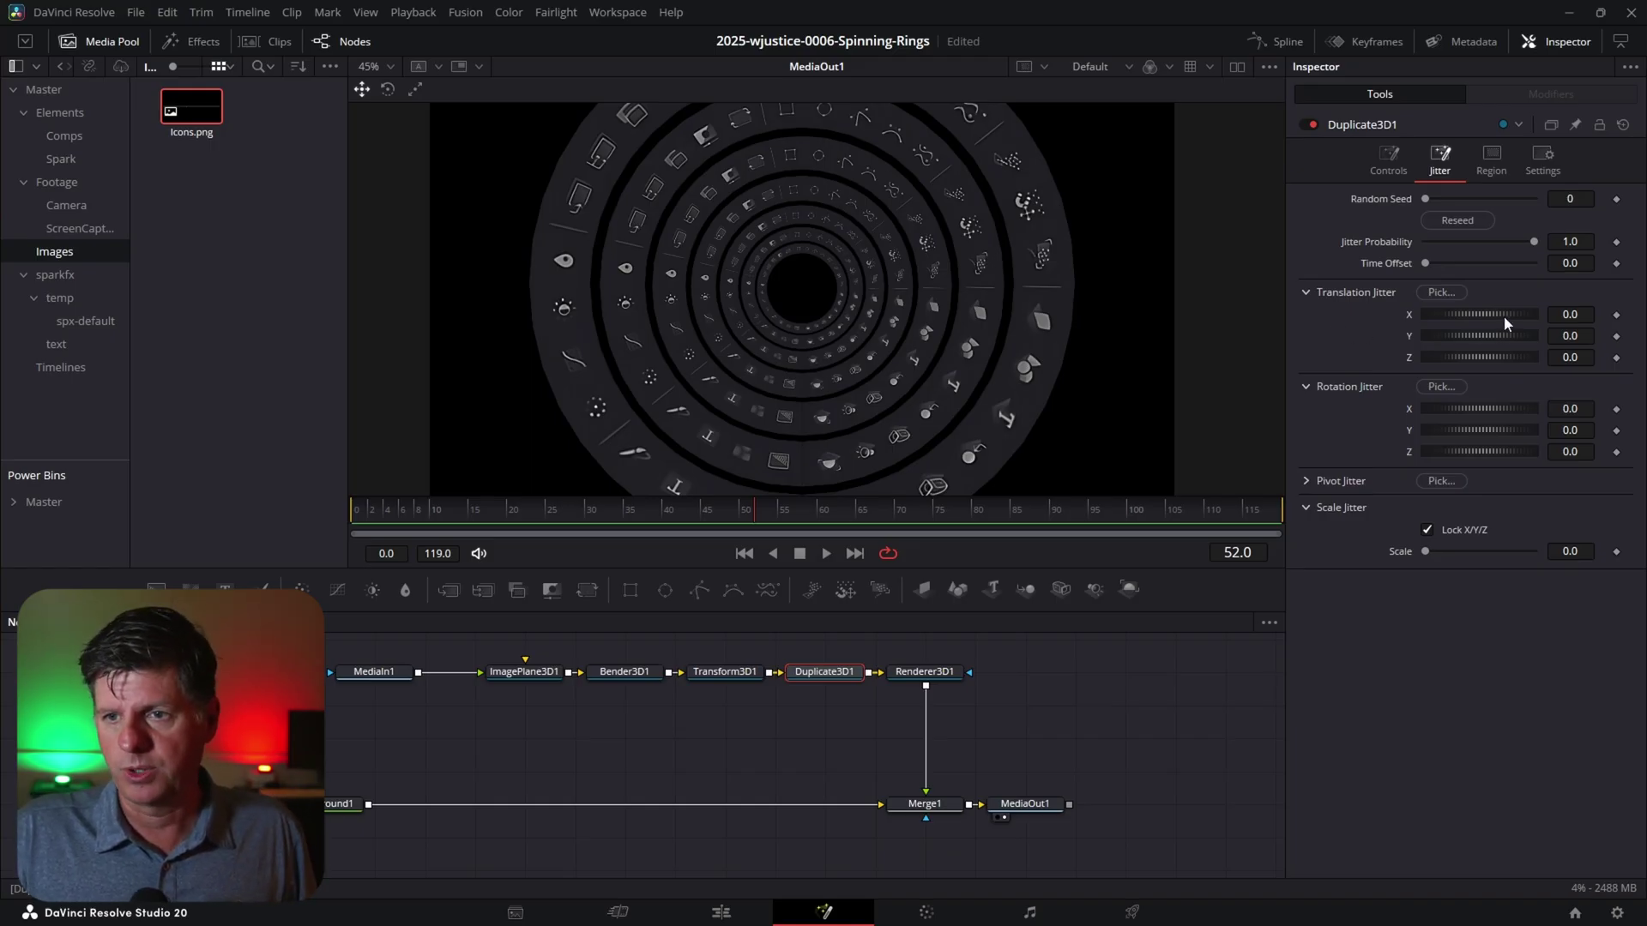
Try a sideways jitter on the ring copies, reset it, then add X rotation jitter
mouse_move(1464, 309)
mouse_down()
mouse_move(1488, 311)
mouse_move(1139, 316)
mouse_move(1473, 315)
mouse_up()
double_click(1475, 315)
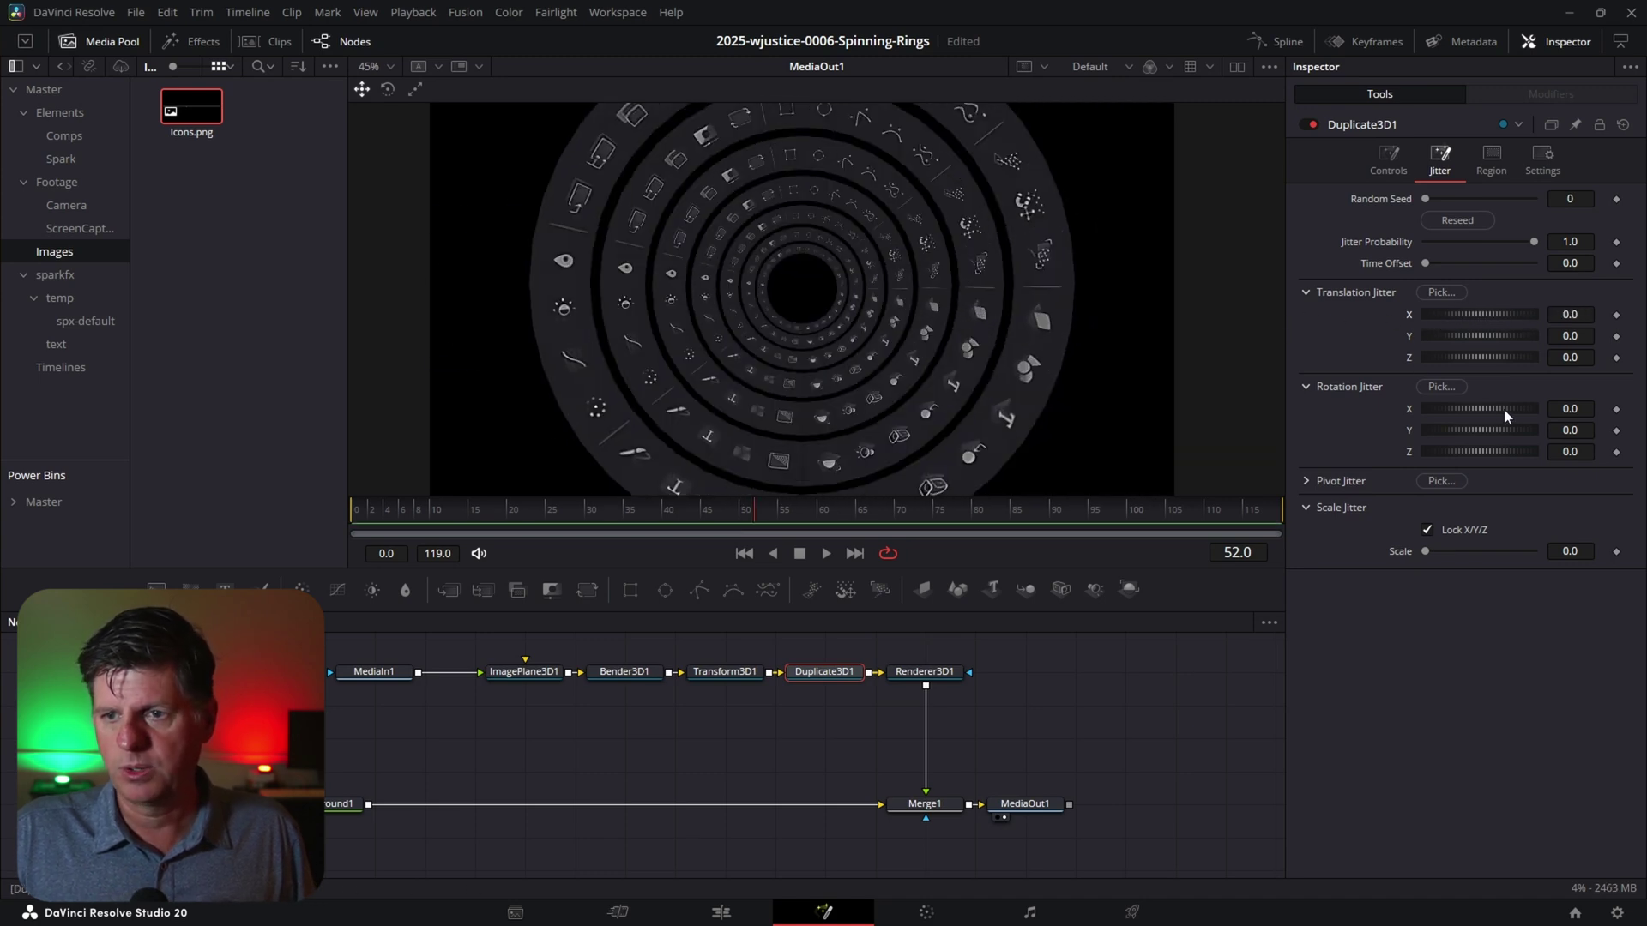
drag(1464, 407, 331, 456)
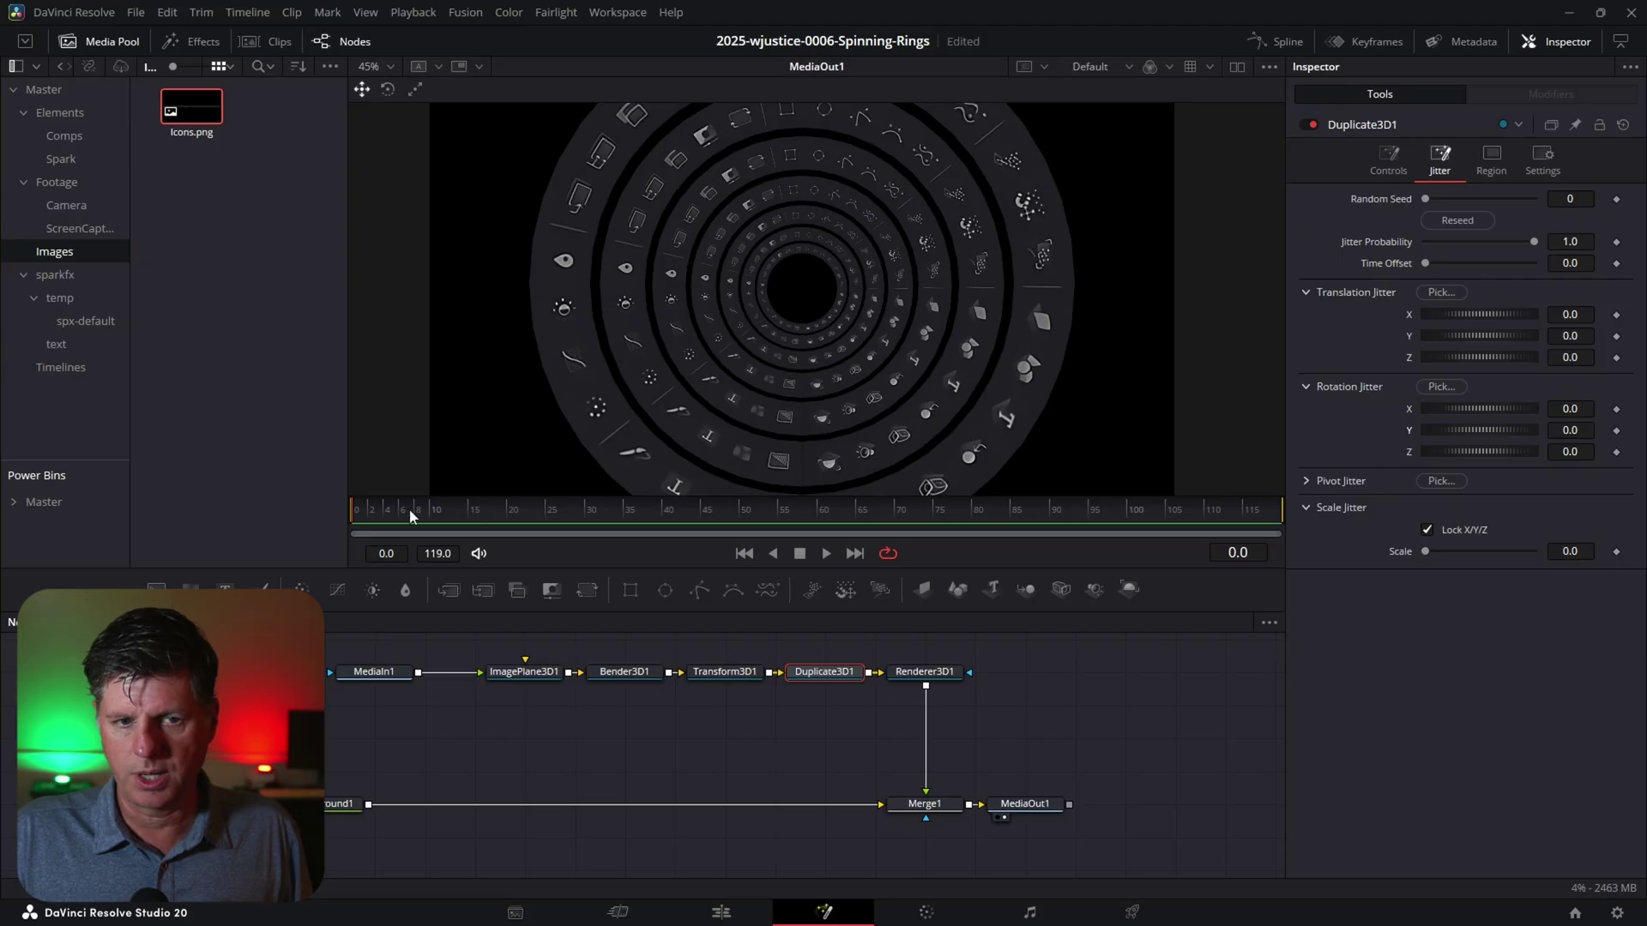
Keyframe Rotation Jitter X and Y at 0, set them to 360 at frame 40, and play
click(1617, 409)
click(1617, 430)
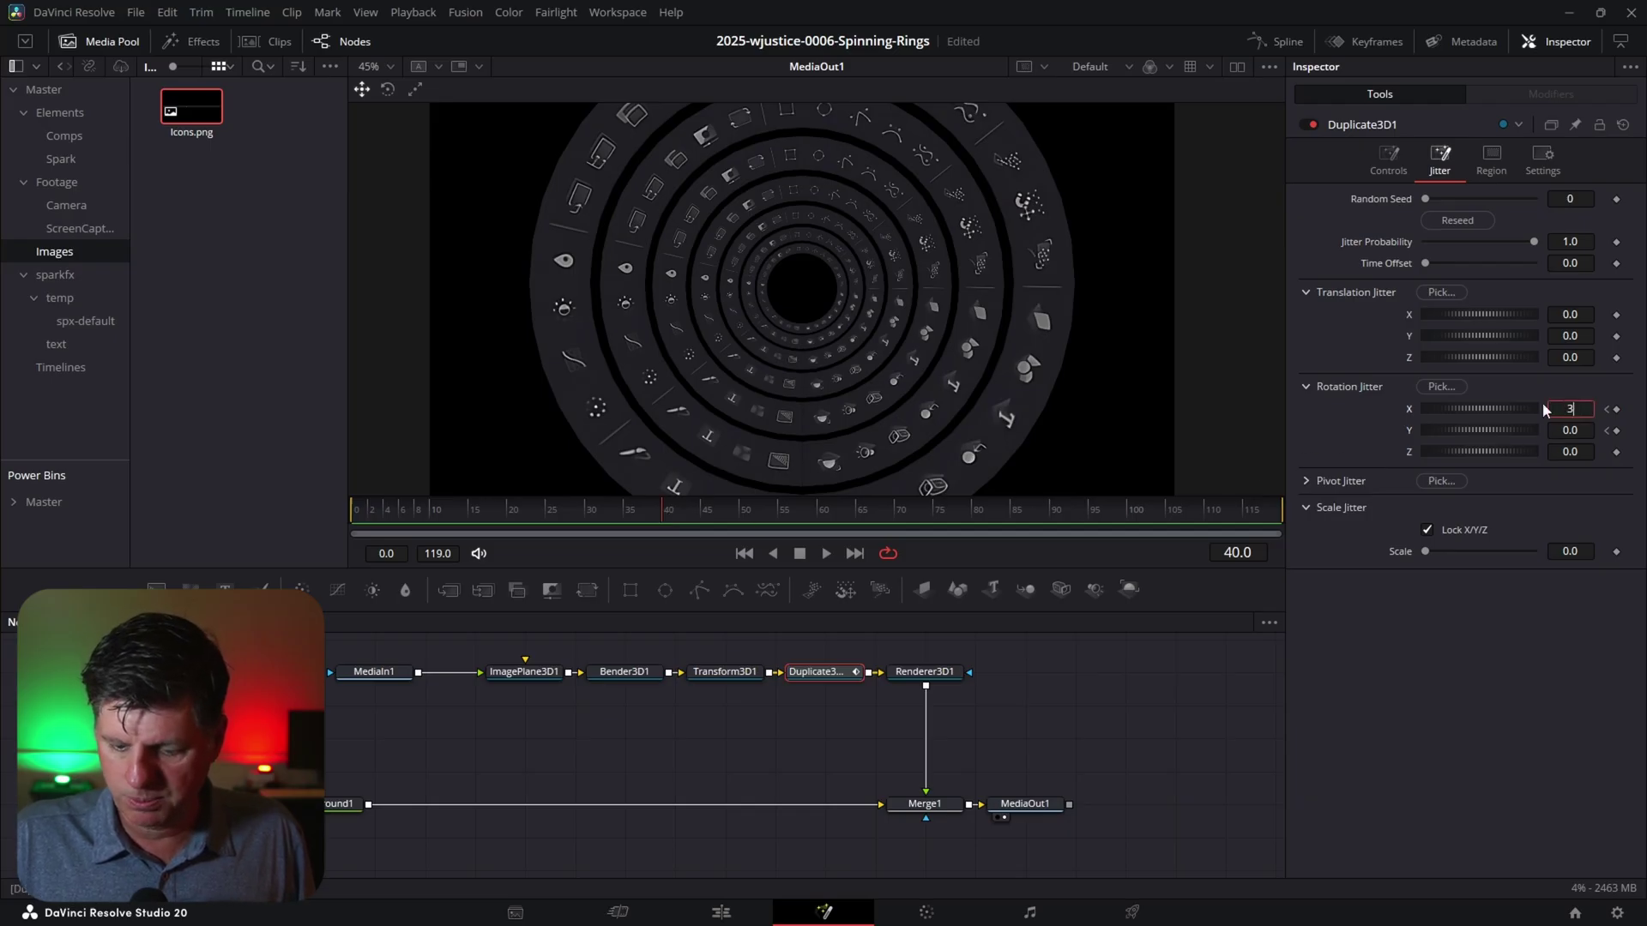
text(60)
click(1570, 431)
text(360)
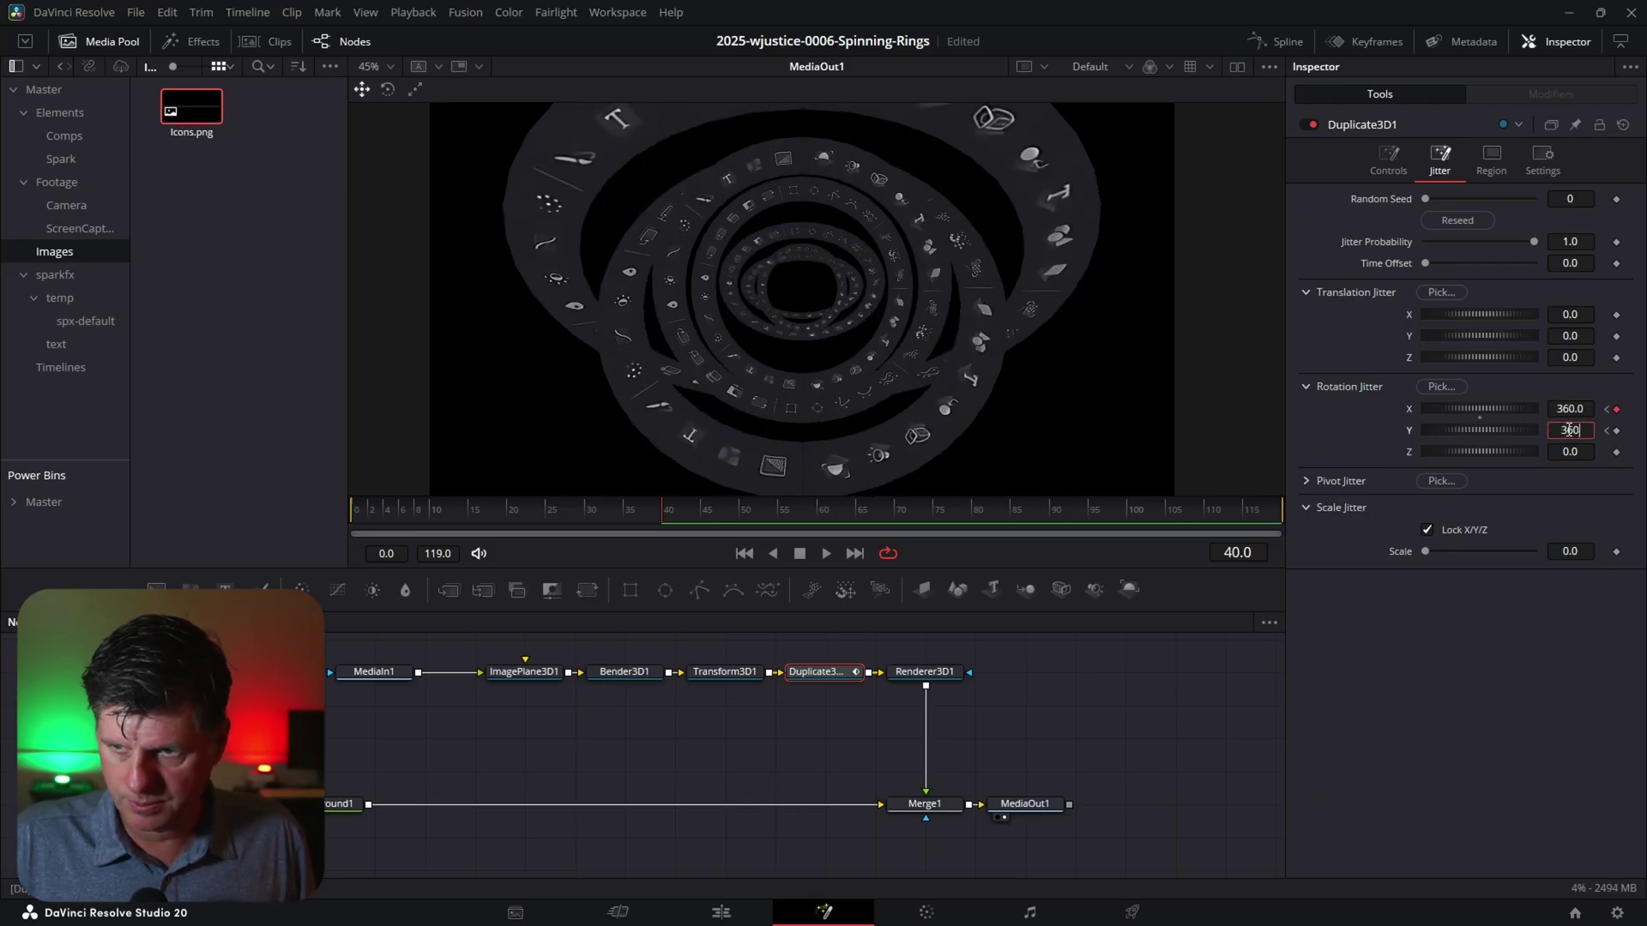
key(space)
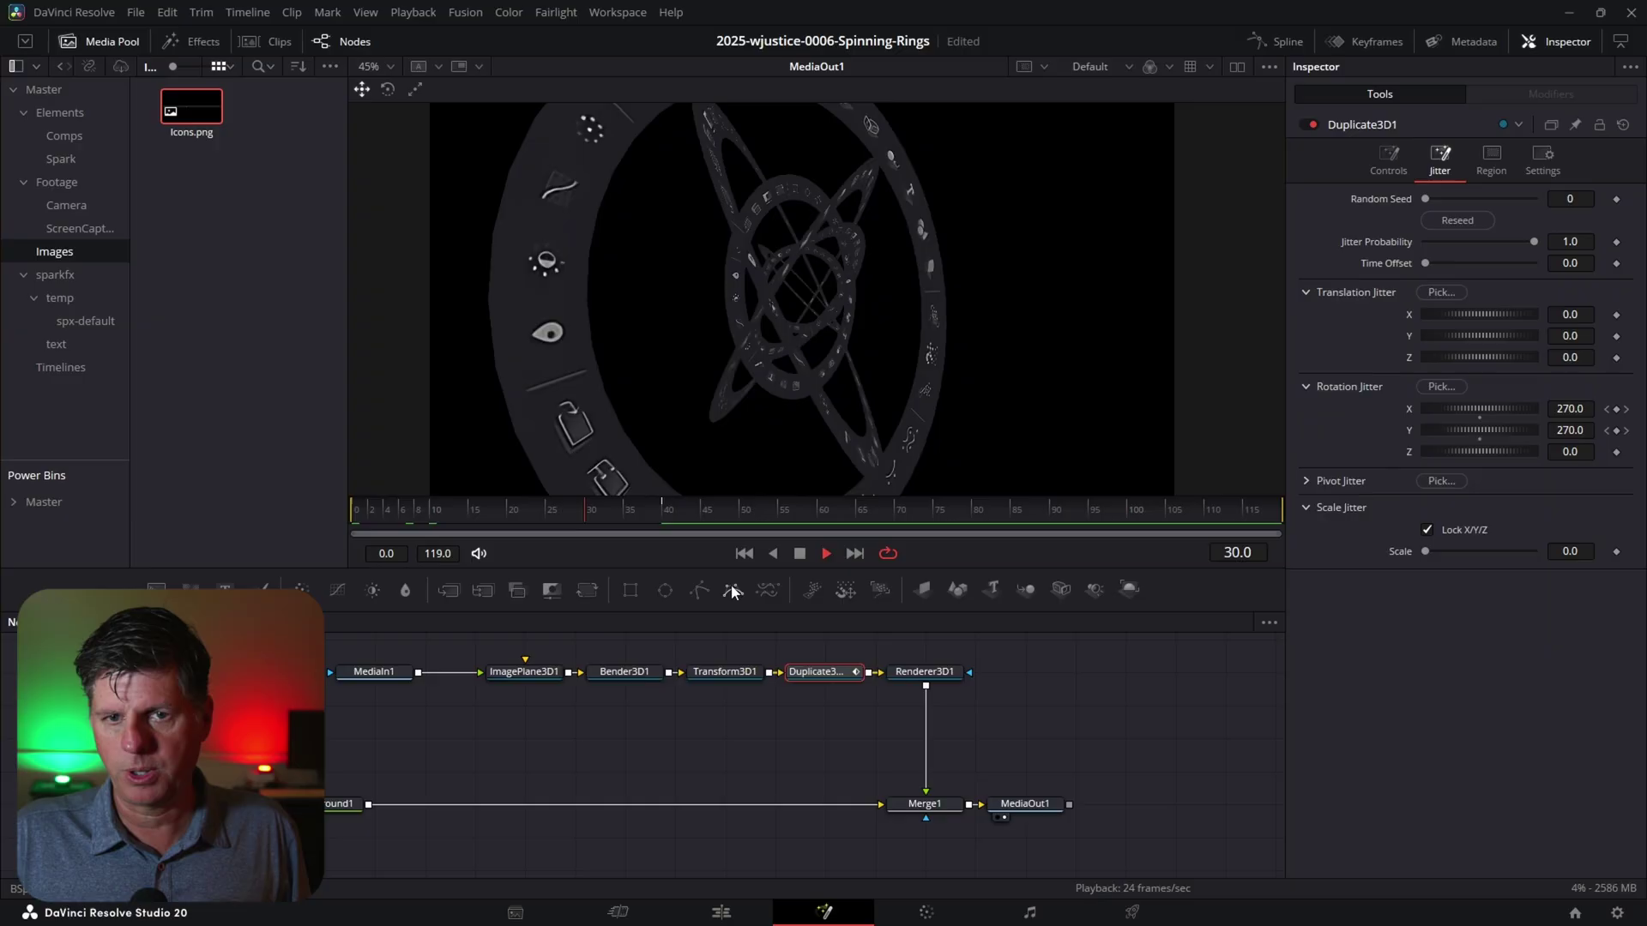
key(space)
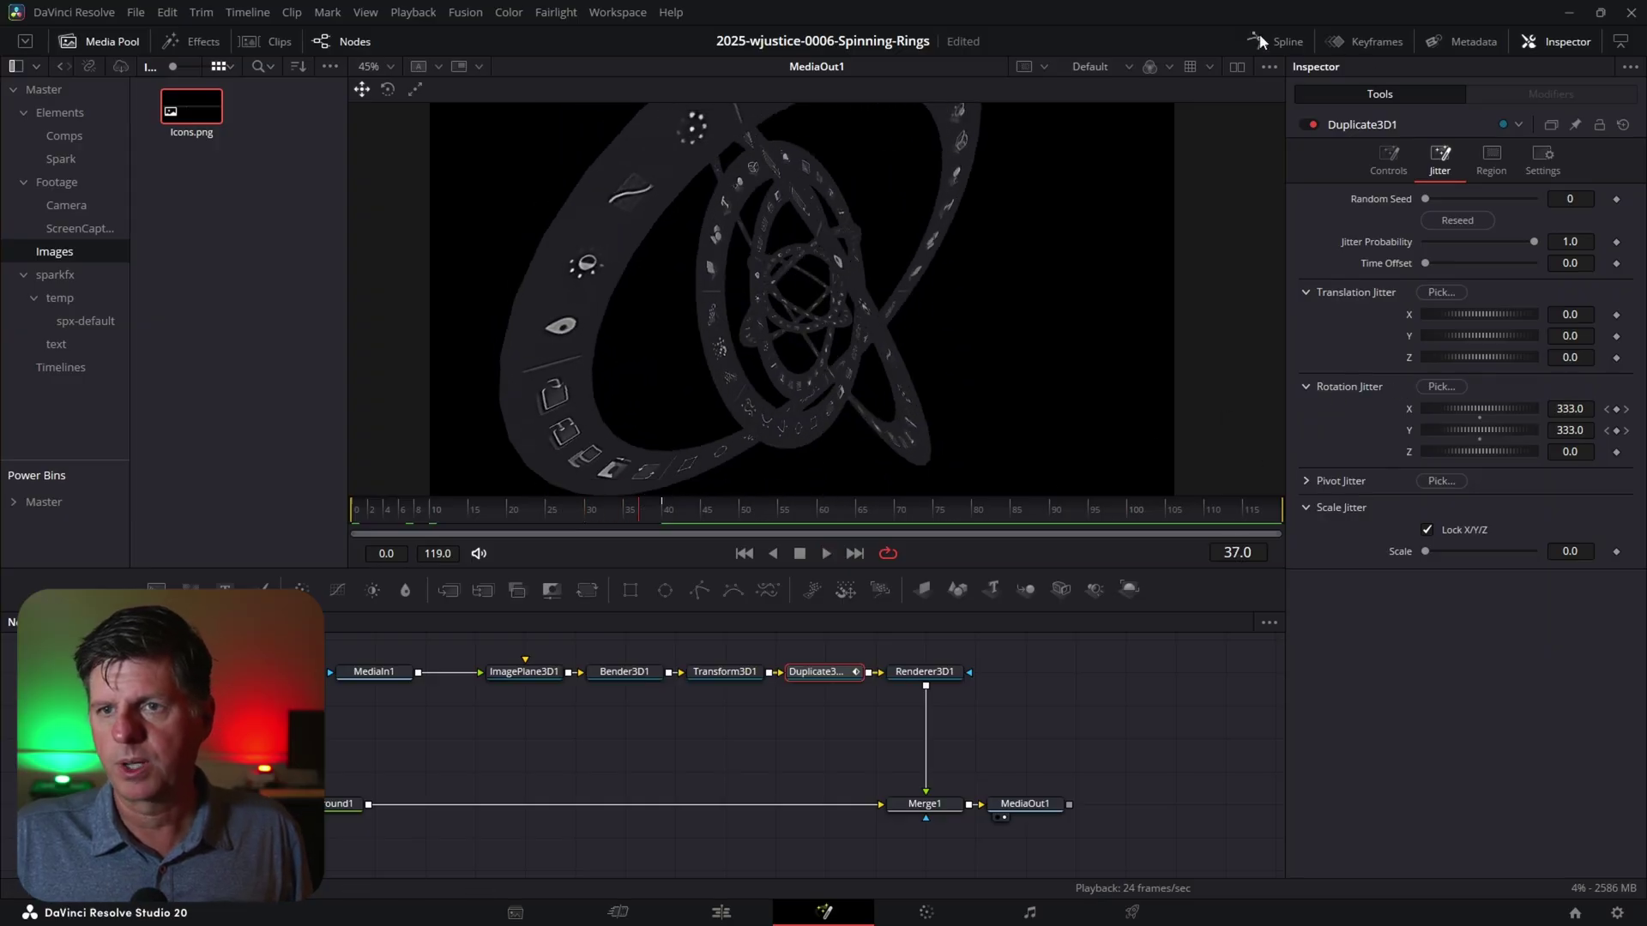
Show both Rotation Jitter curves in the Spline editor, smooth all their keys, and rewind
click(1301, 50)
click(300, 688)
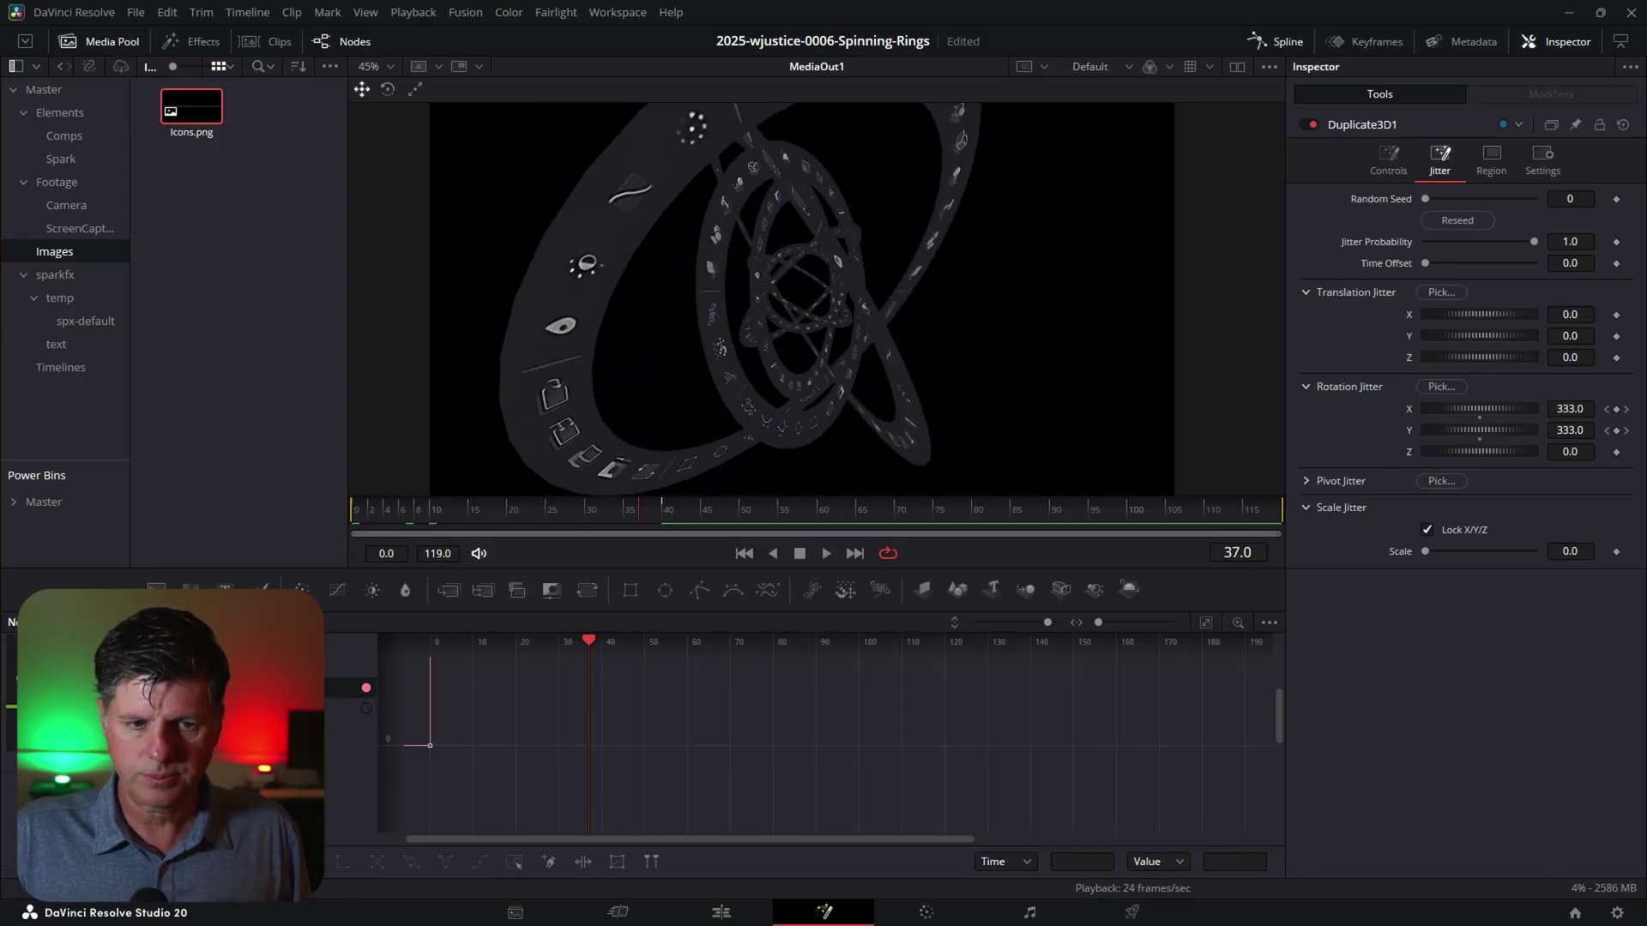
click(300, 708)
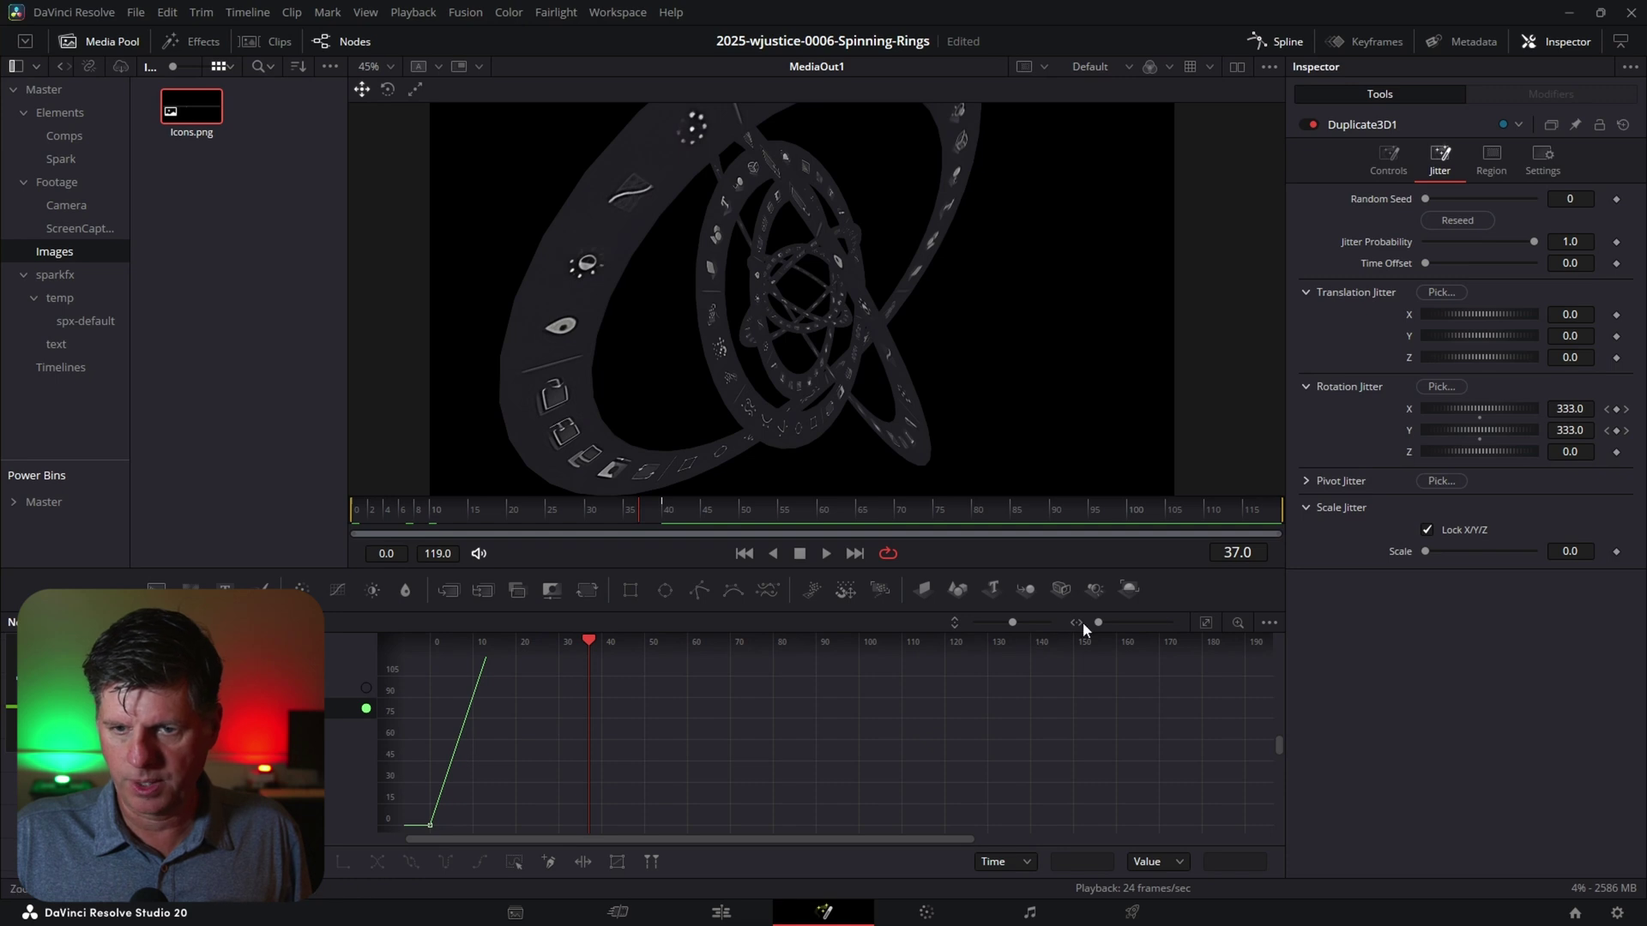
click(1206, 624)
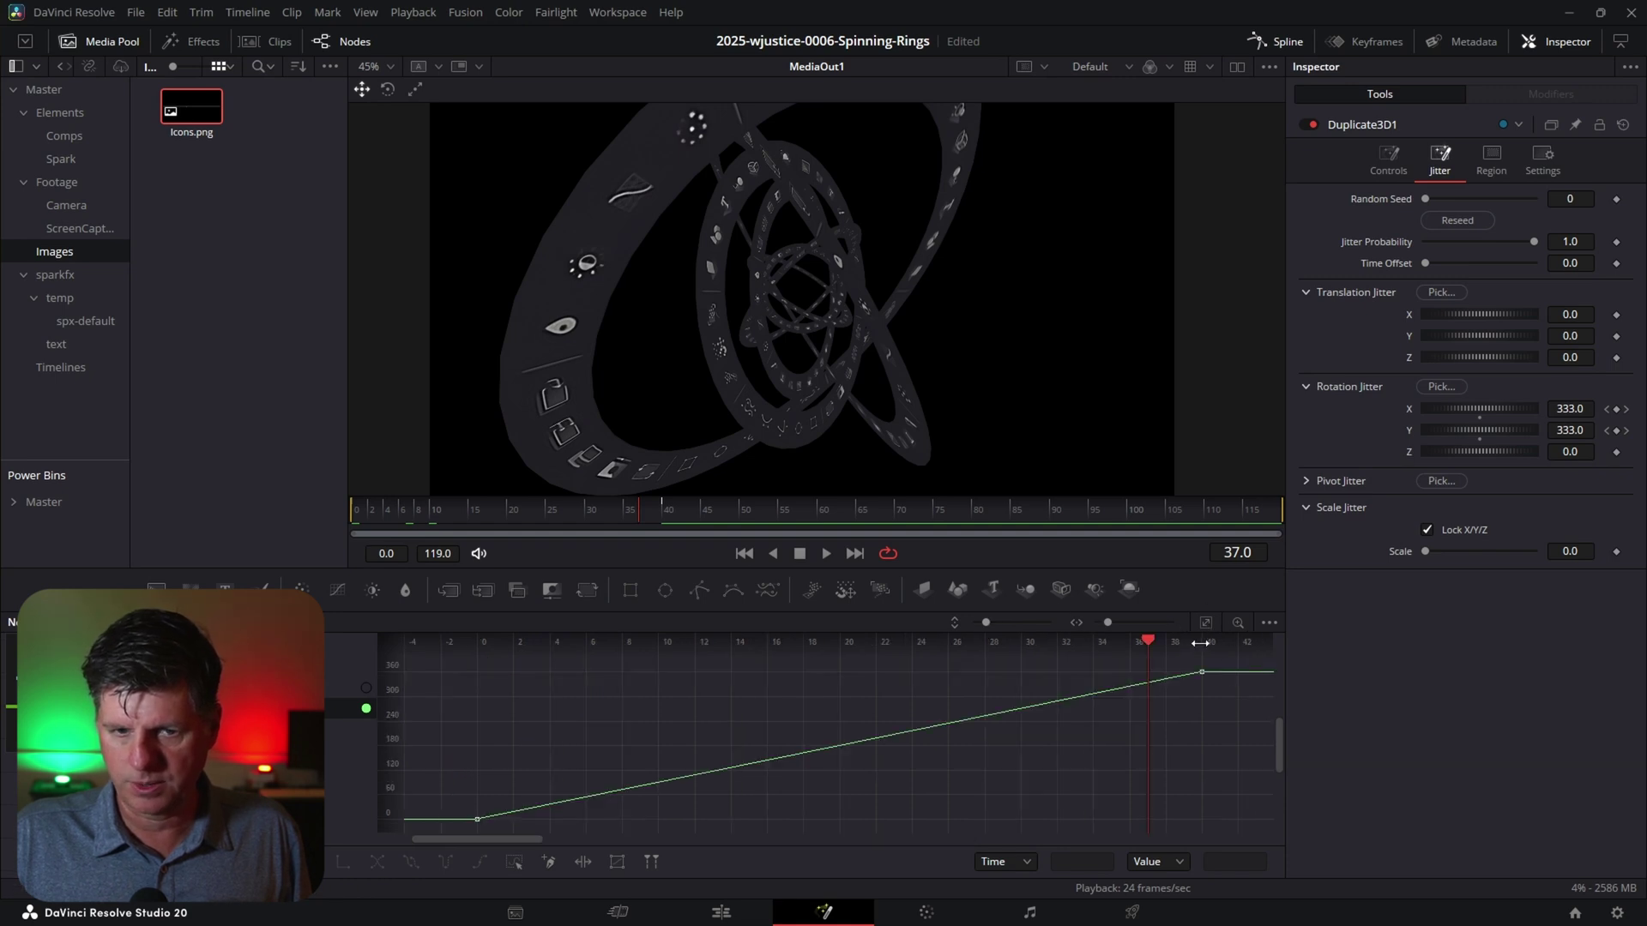
click(366, 688)
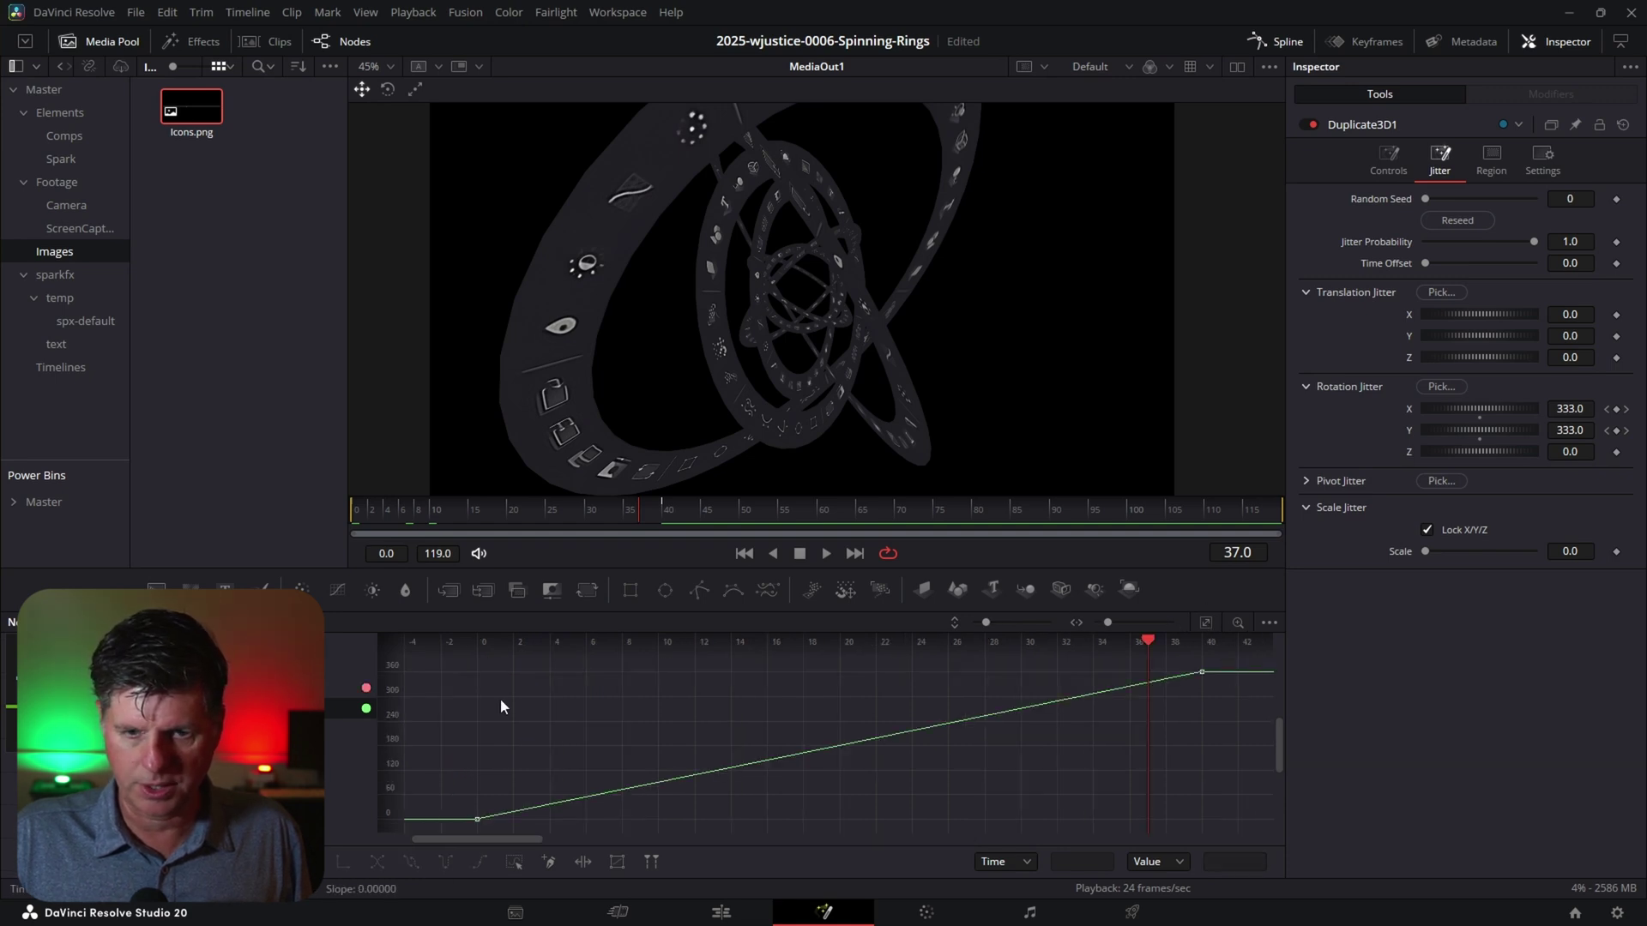
drag(1230, 669, 412, 833)
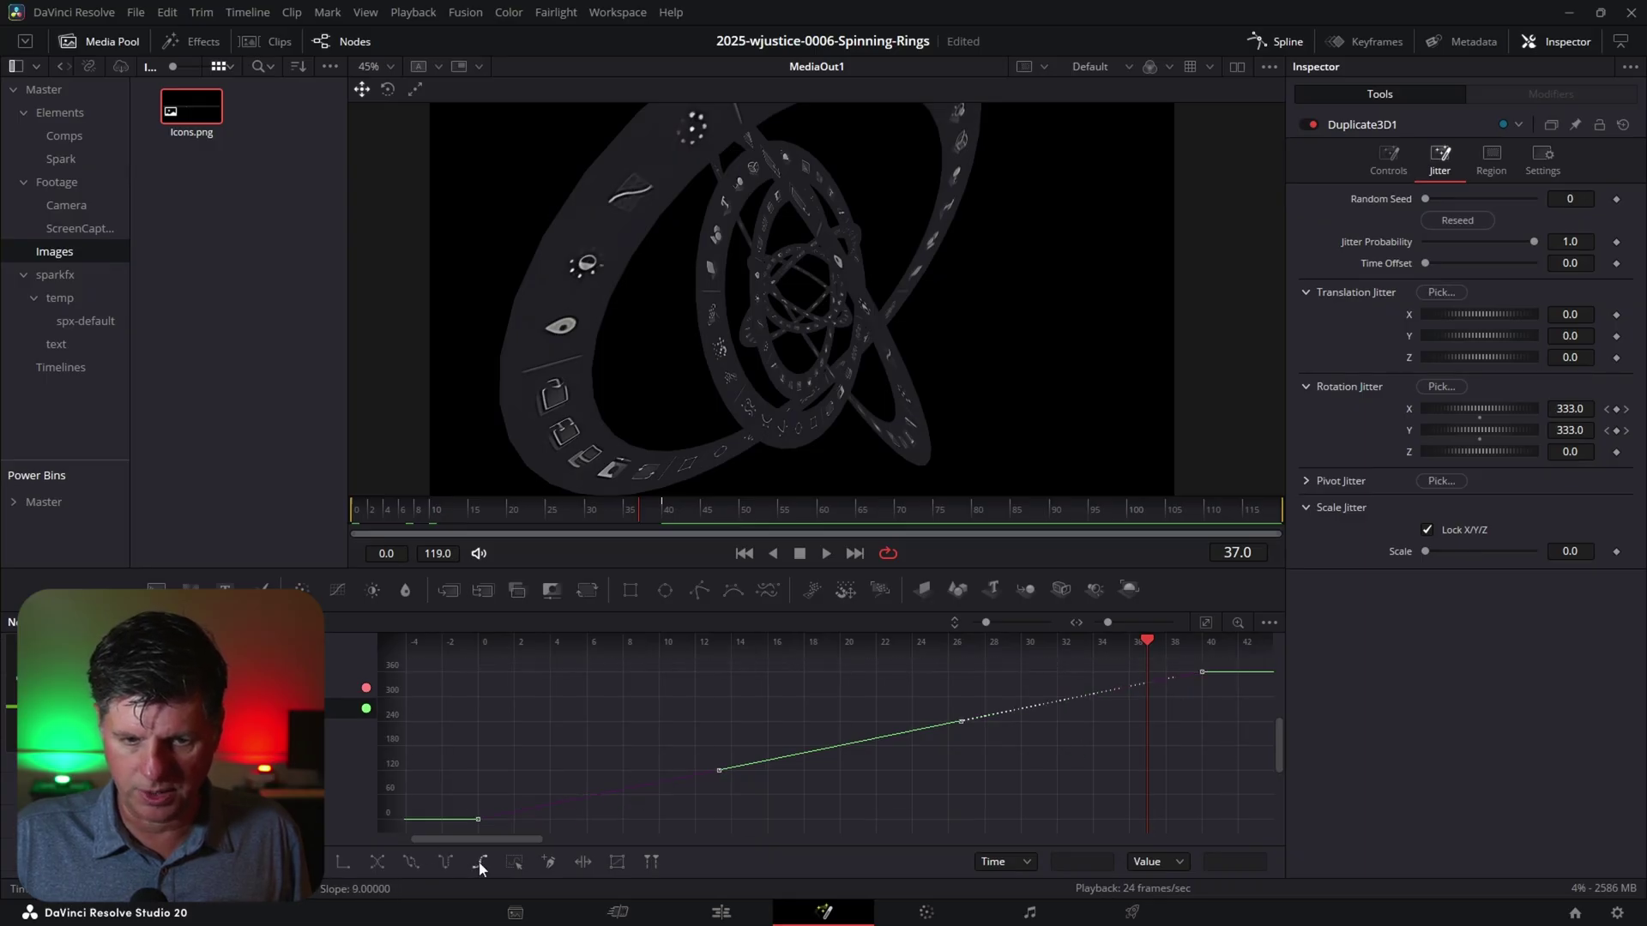
click(480, 862)
click(532, 507)
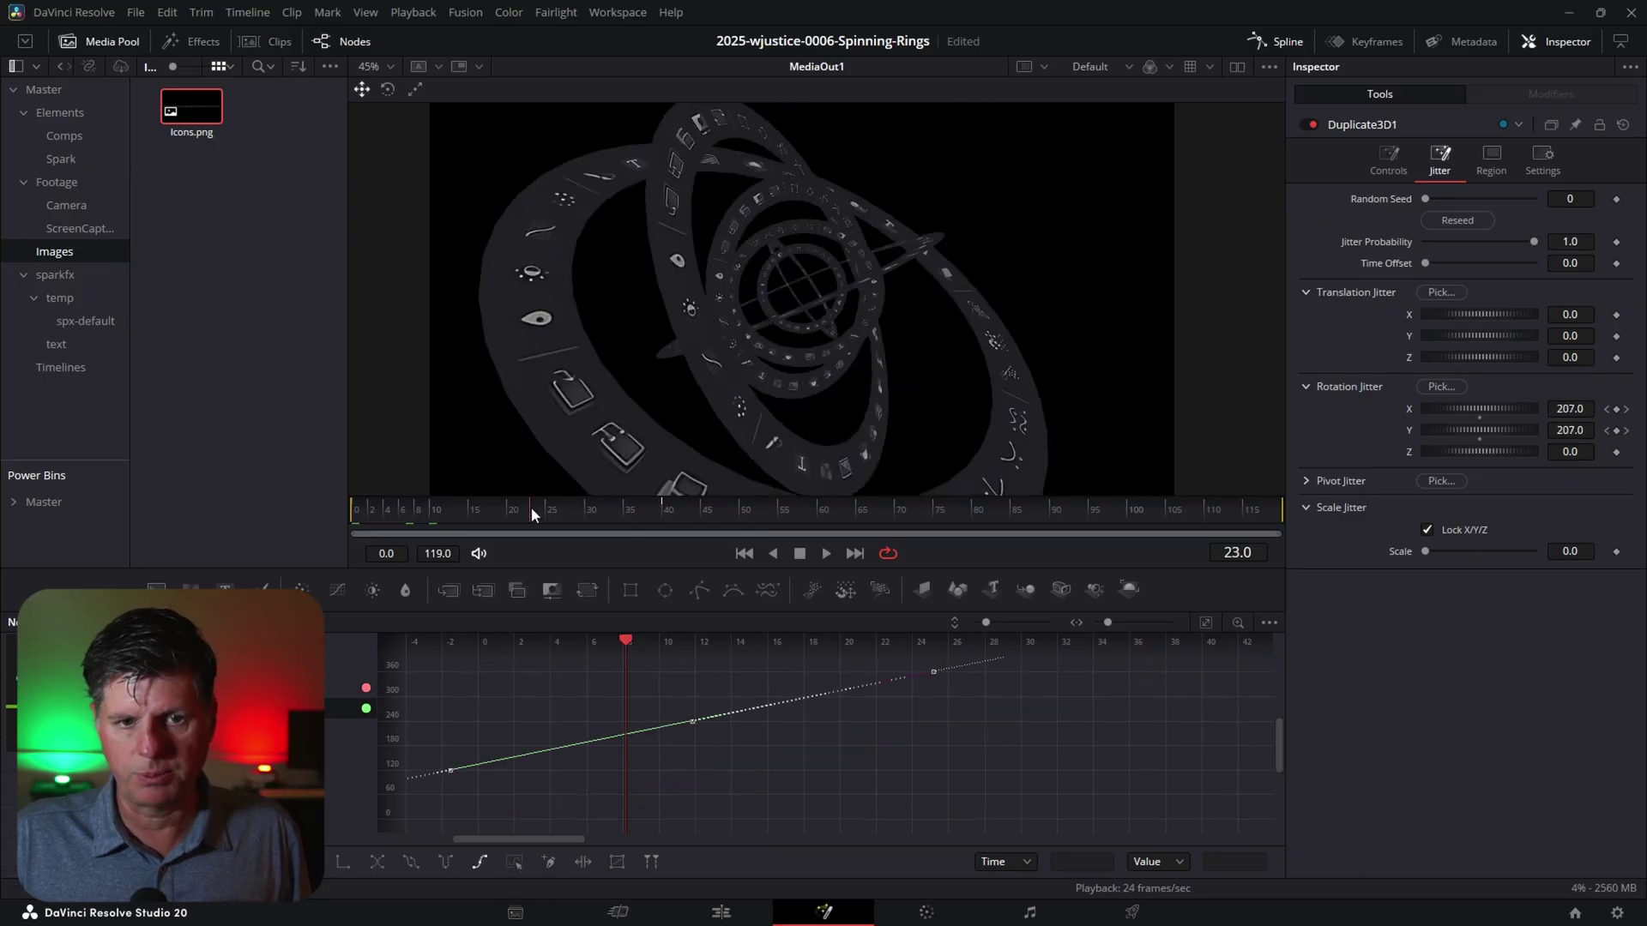
drag(531, 506, 338, 518)
Play the tumble, add Z rotation jitter, and keyframe it at about 219 at frame 69
key(space)
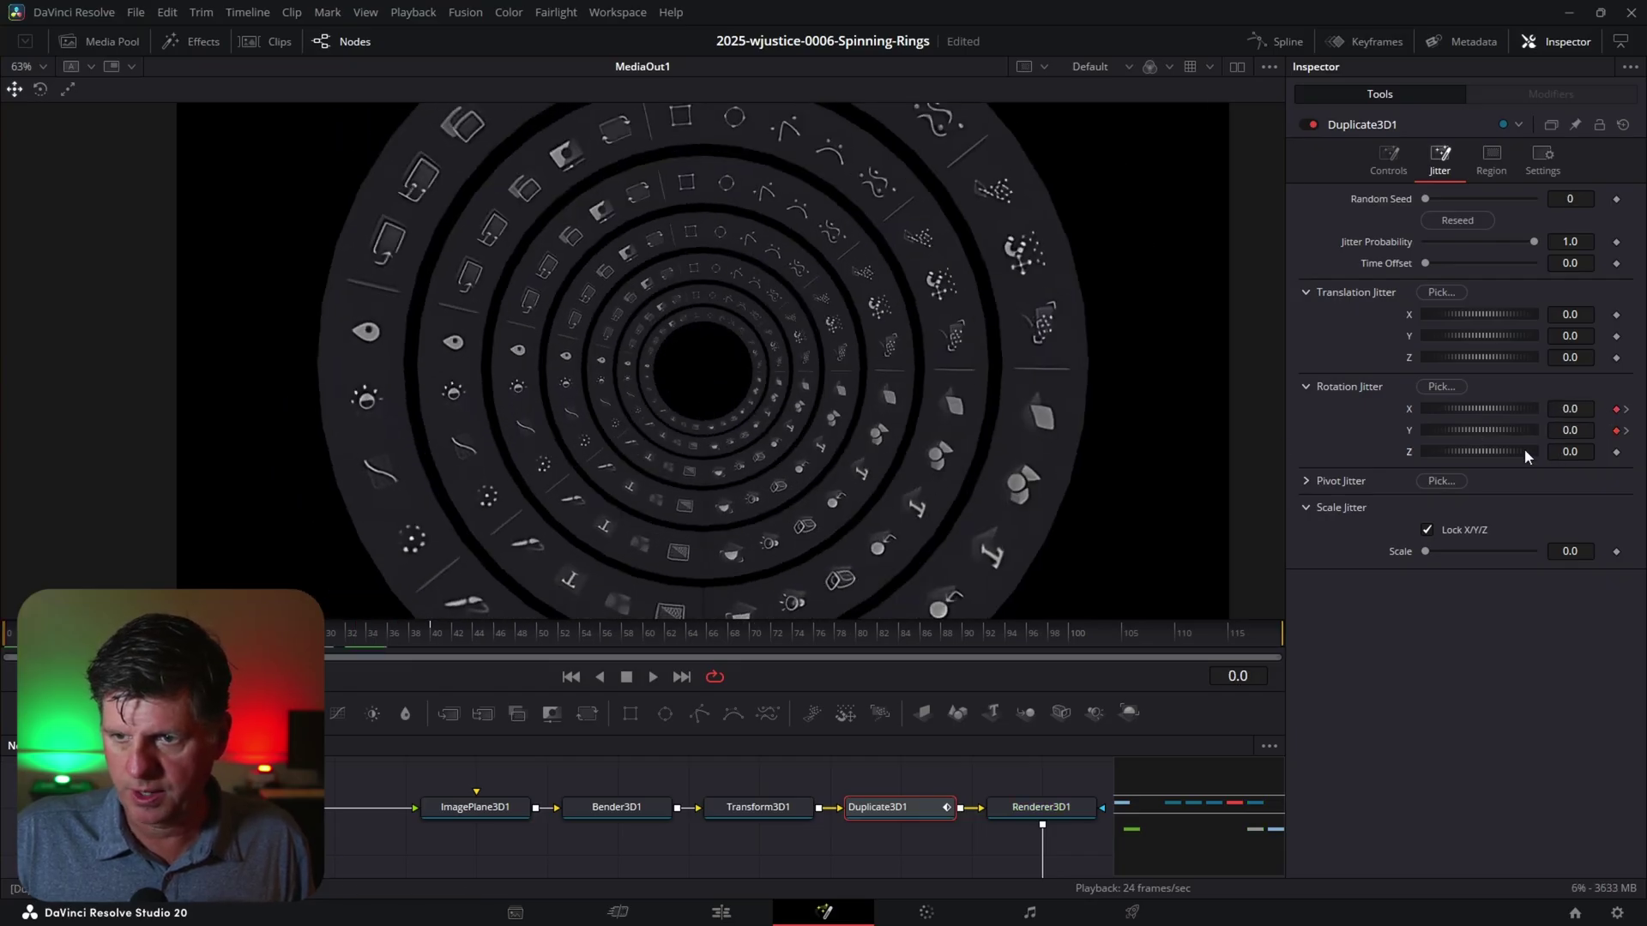
drag(1471, 450, 331, 608)
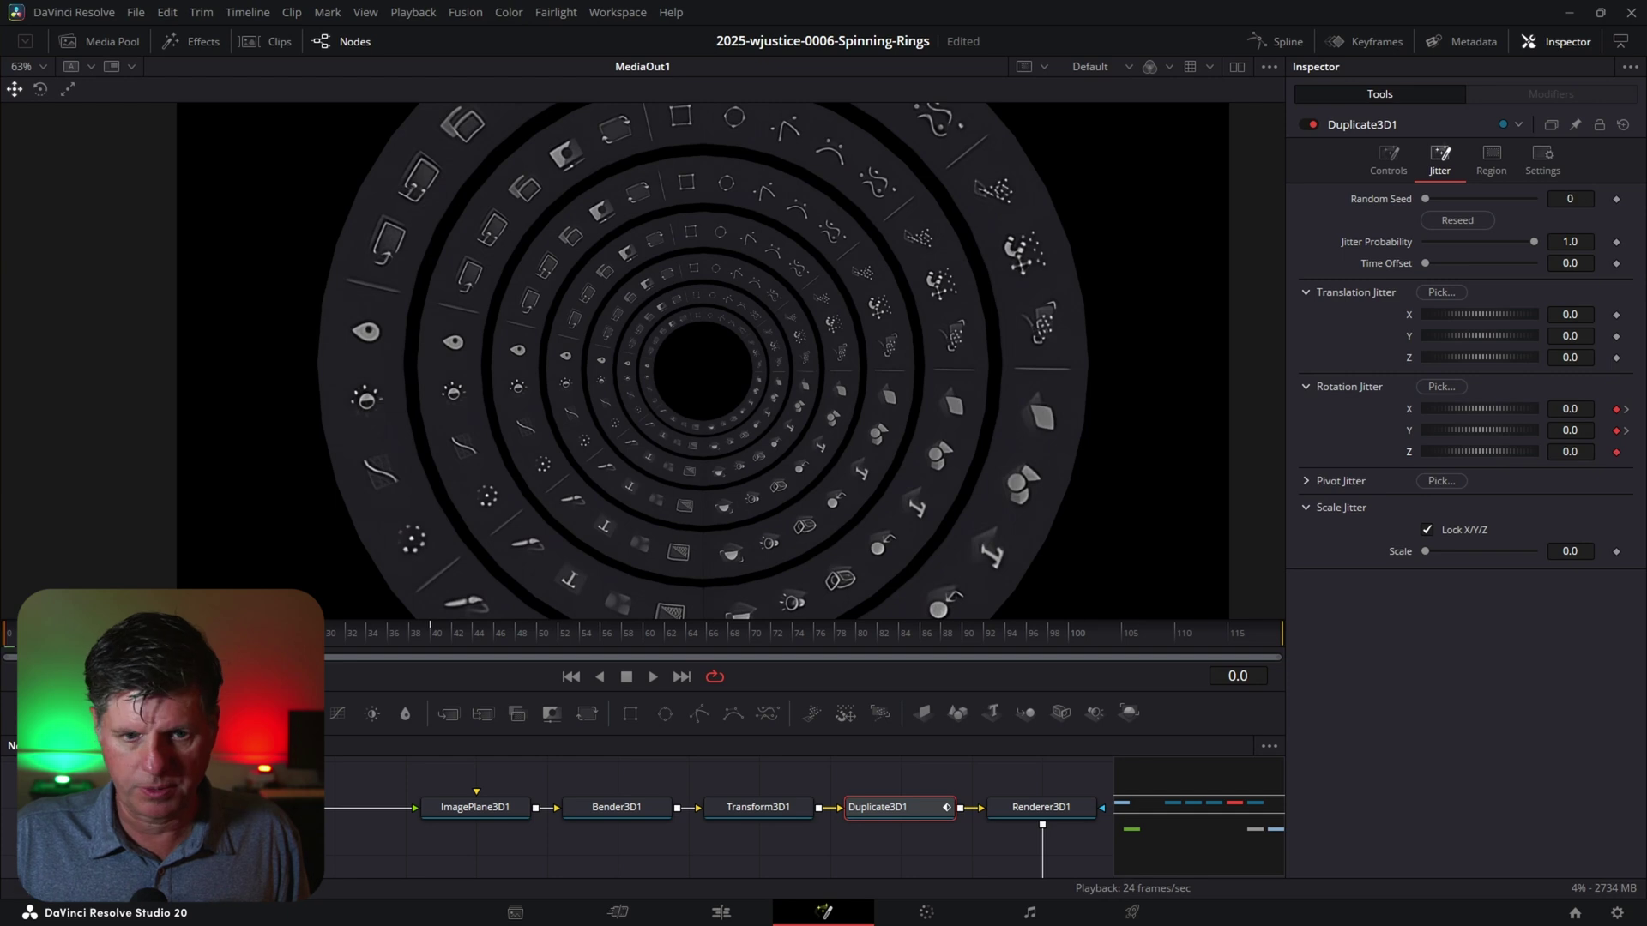
drag(446, 649, 743, 637)
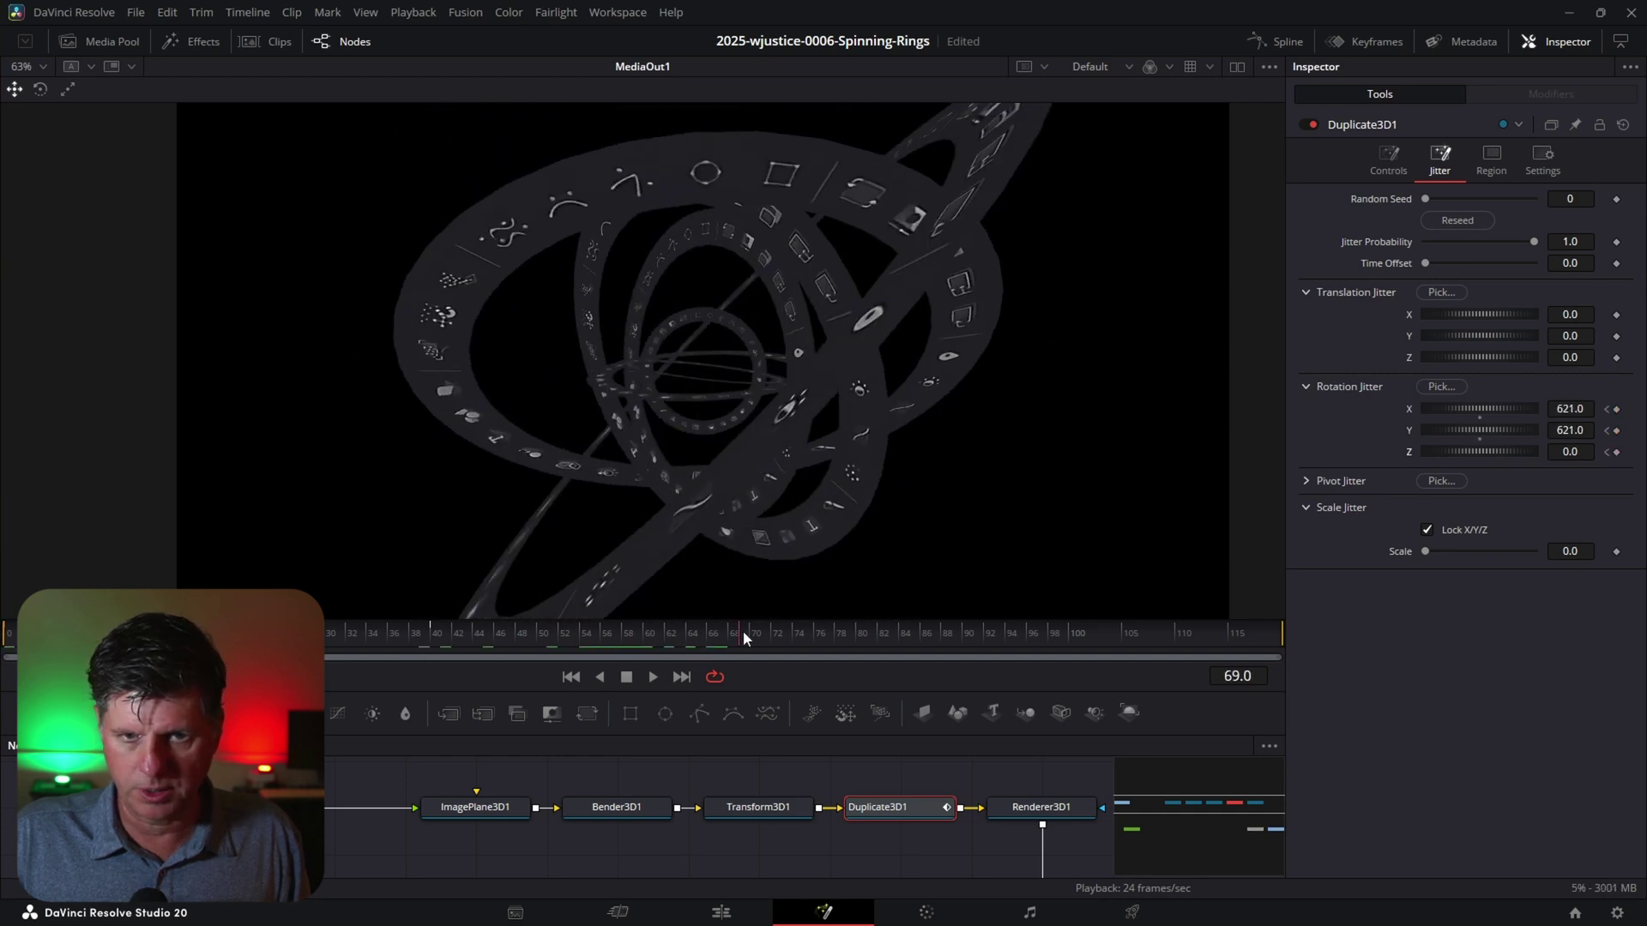
drag(1453, 449, 1591, 453)
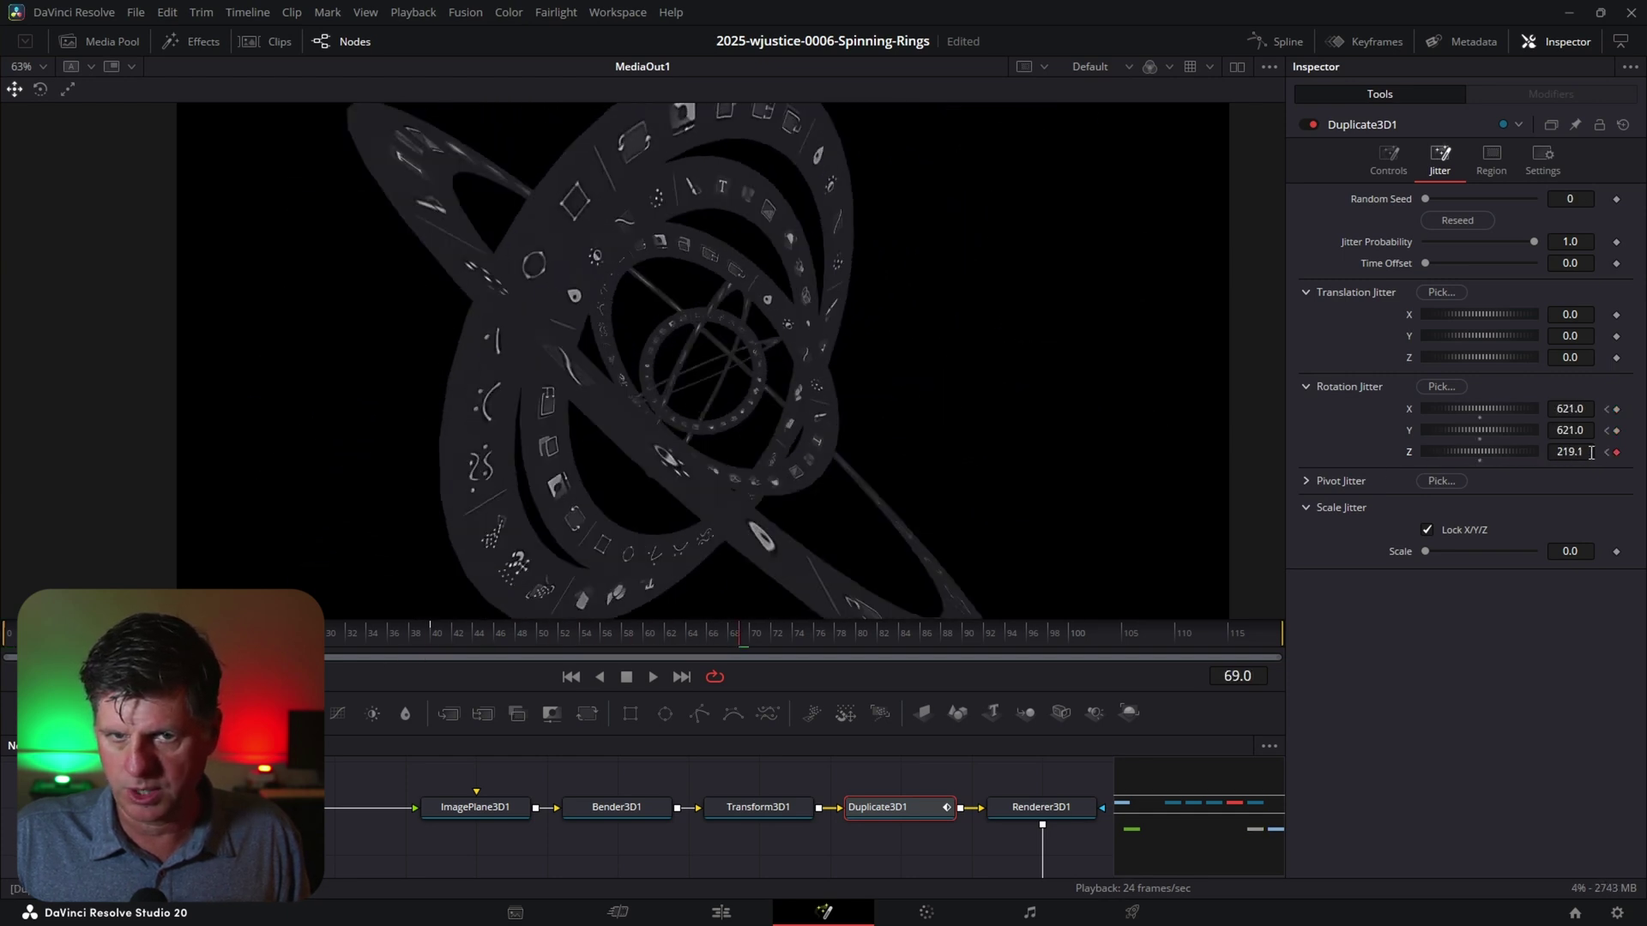
Raise Rotation Jitter Z to 420 and play back the spinning rings, zooming the viewer to inspect
drag(1439, 456, 1528, 456)
key(space)
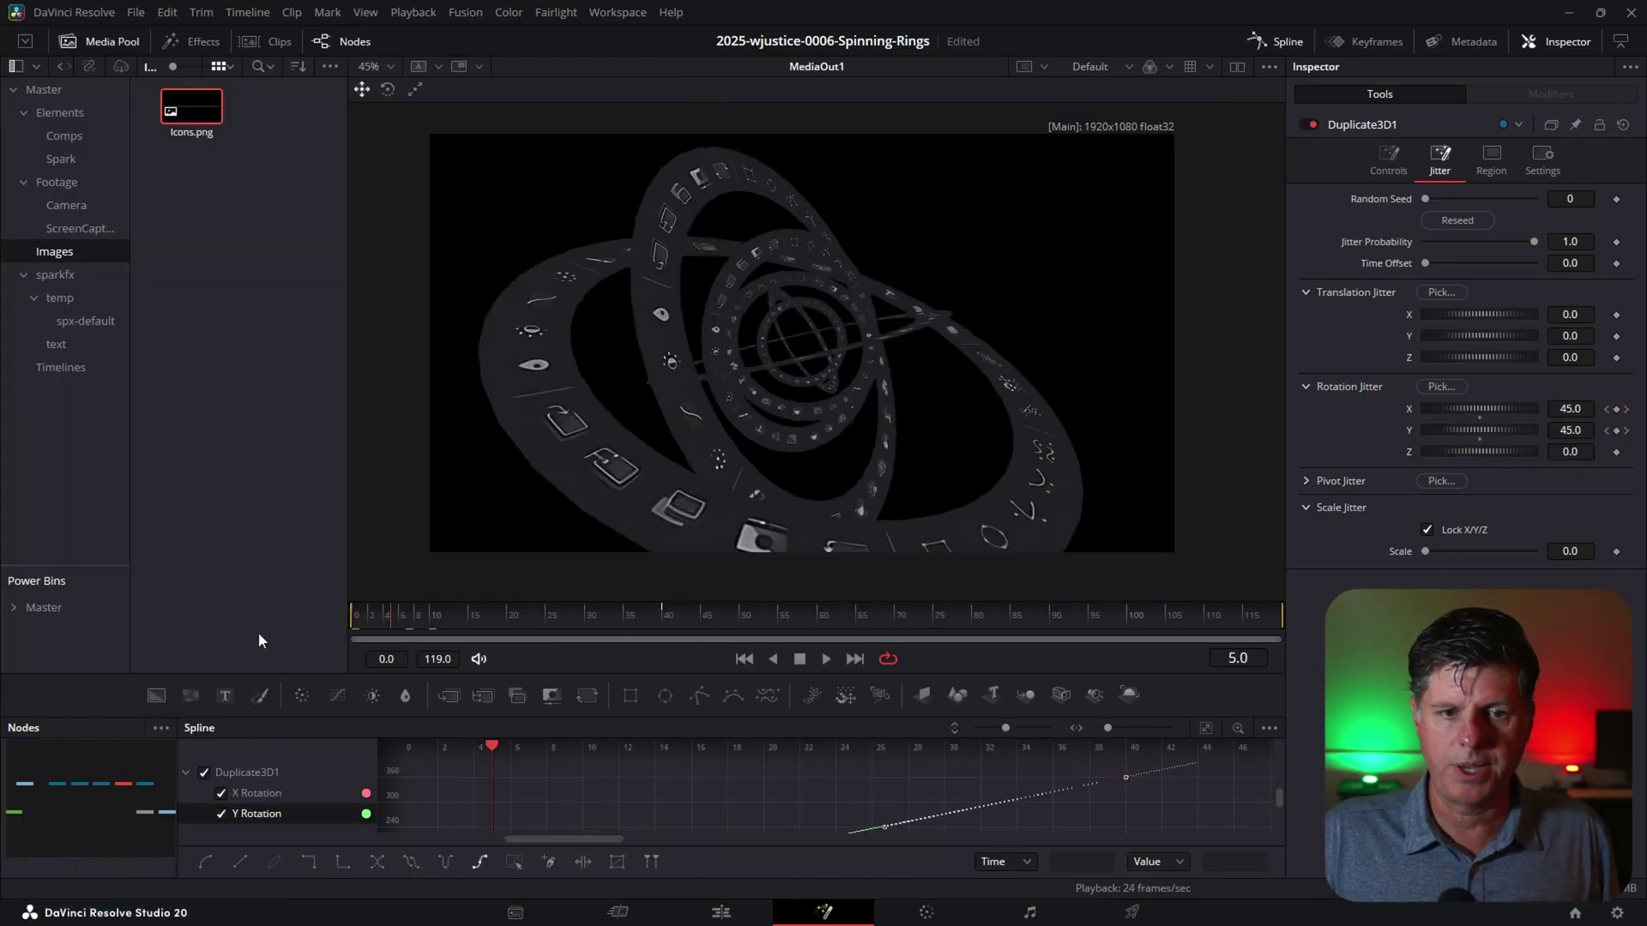
key(space)
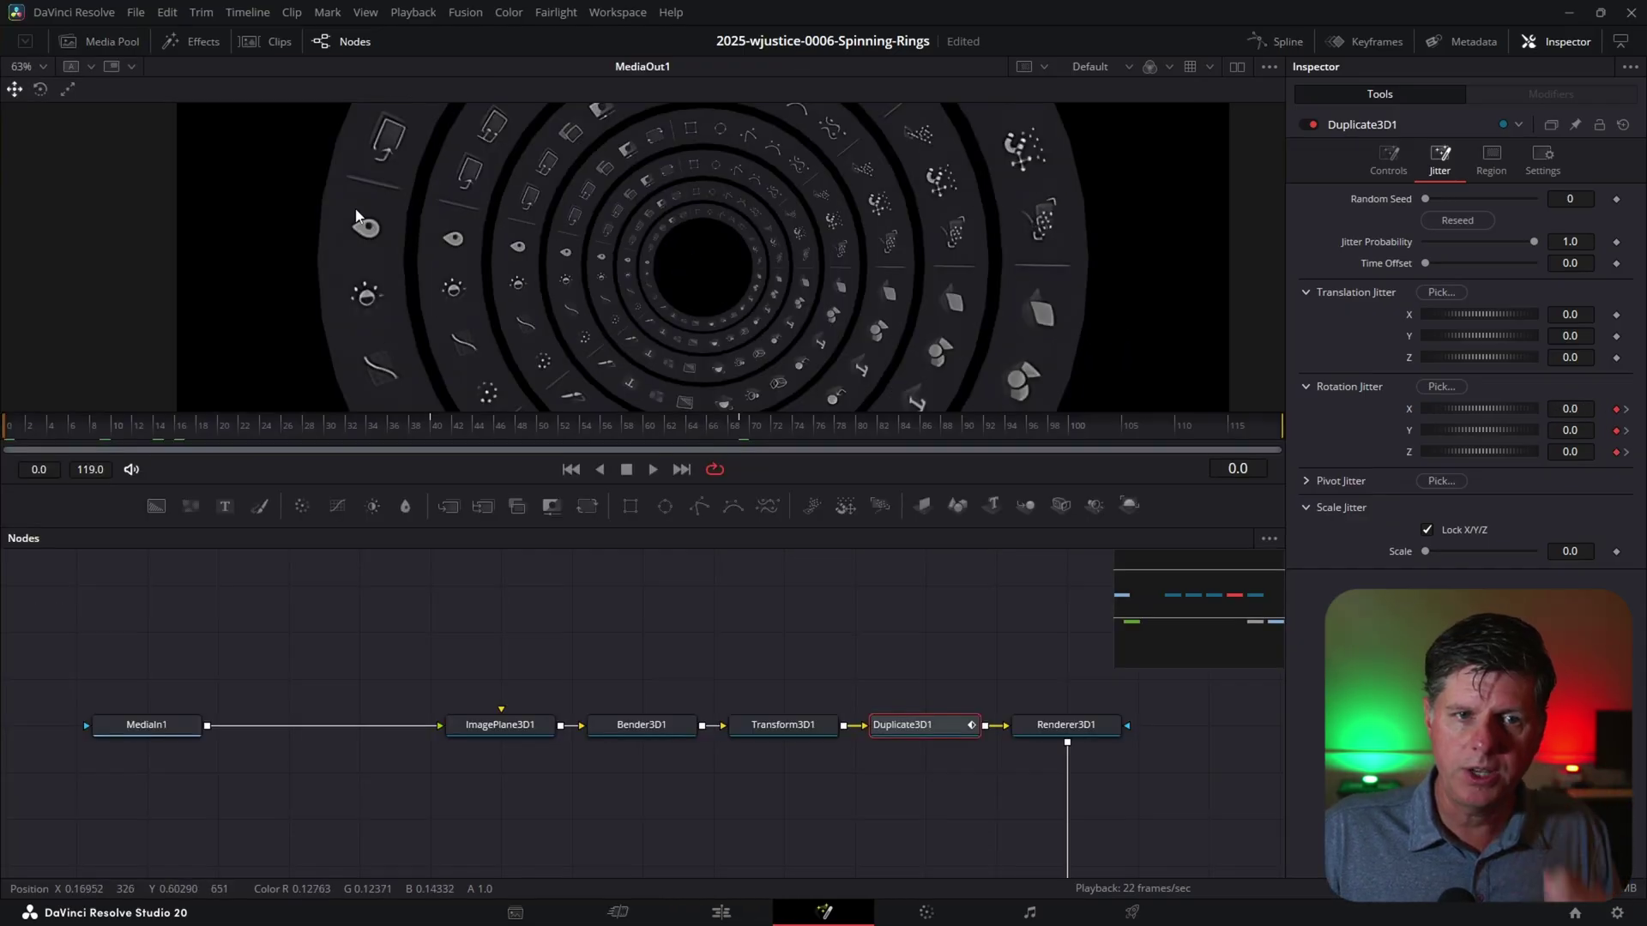
scroll(382, 229, up, 3)
scroll(407, 187, down, 3)
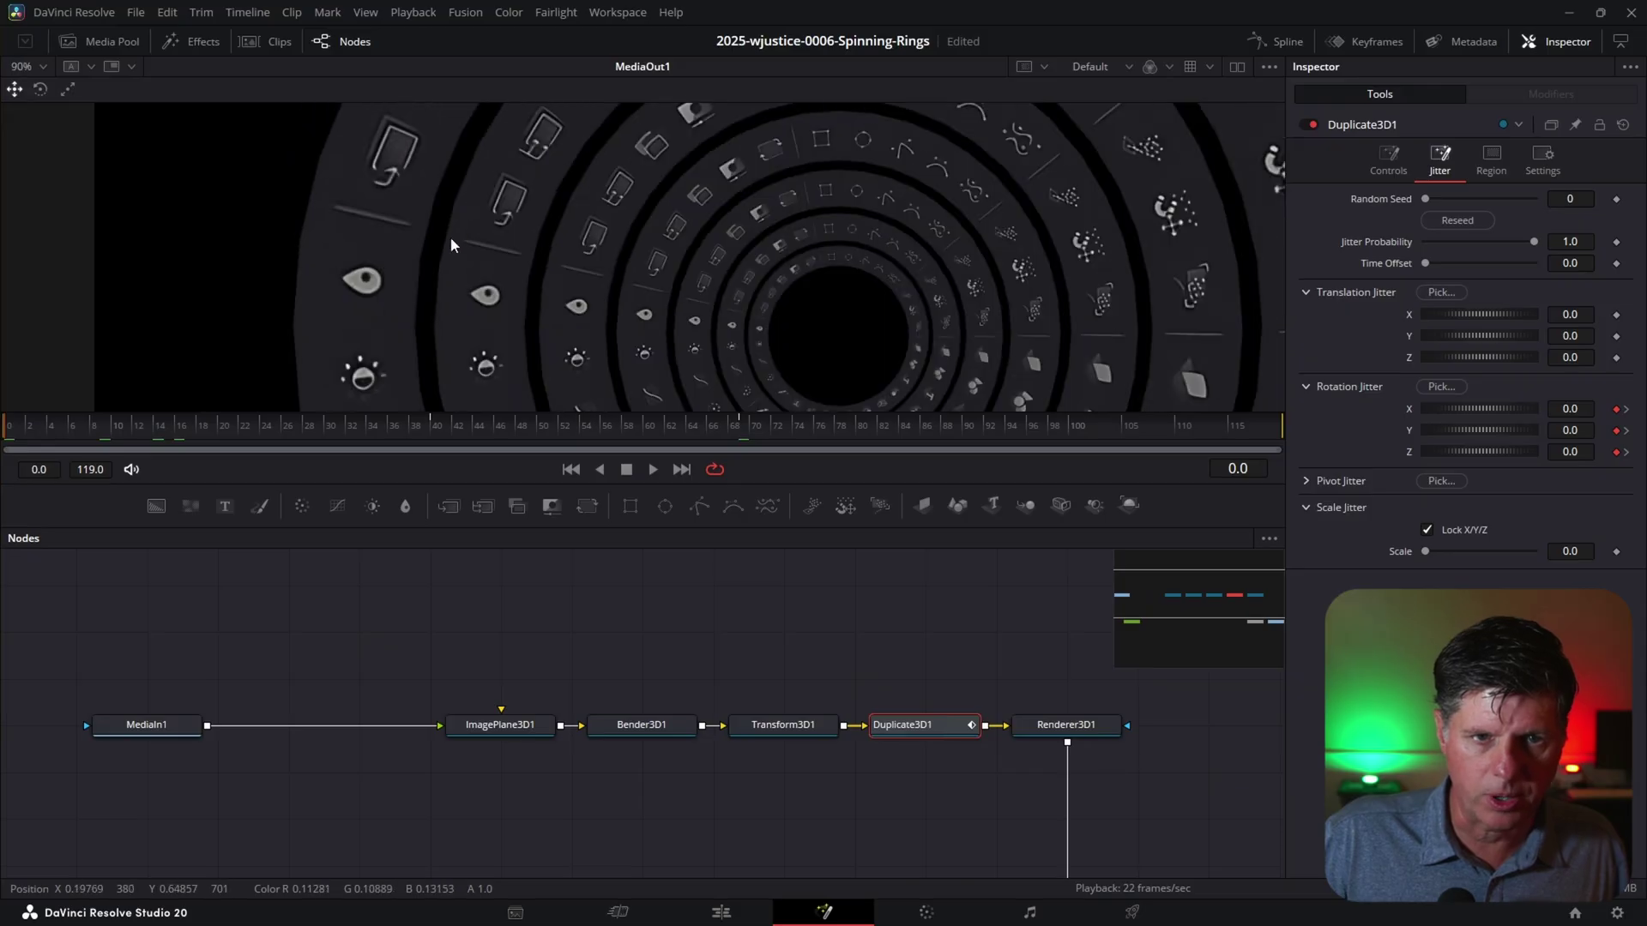
scroll(525, 228, up, 2)
scroll(580, 329, down, 2)
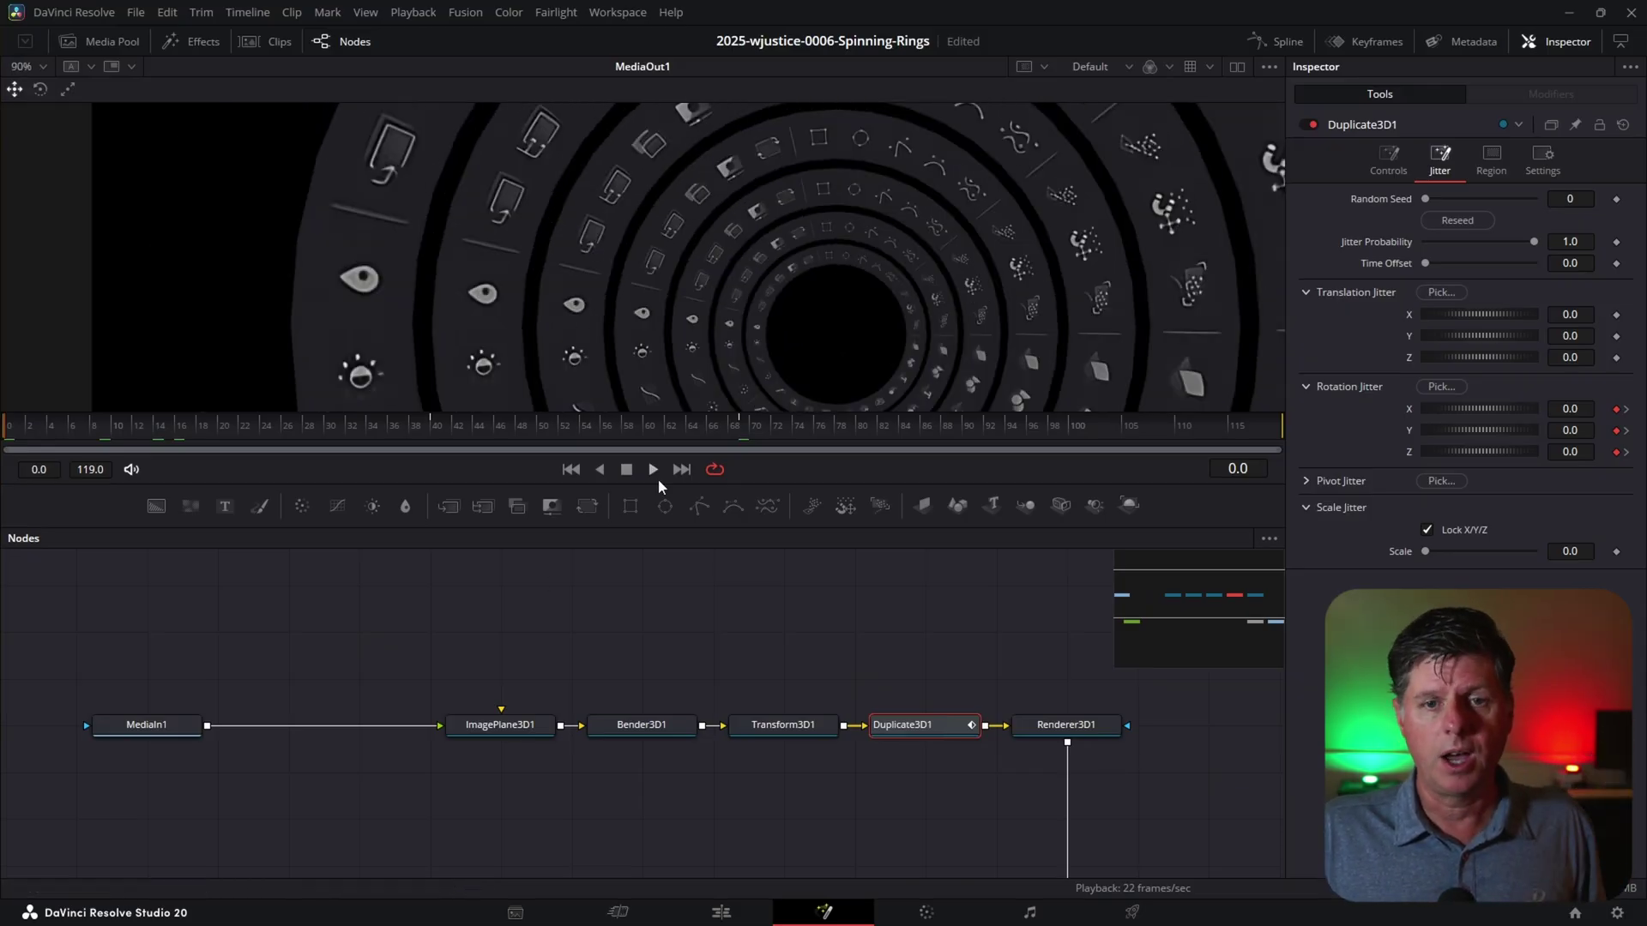
Add a Bitmap node fed by MediaIn1 and show its output in viewer 2
click(283, 621)
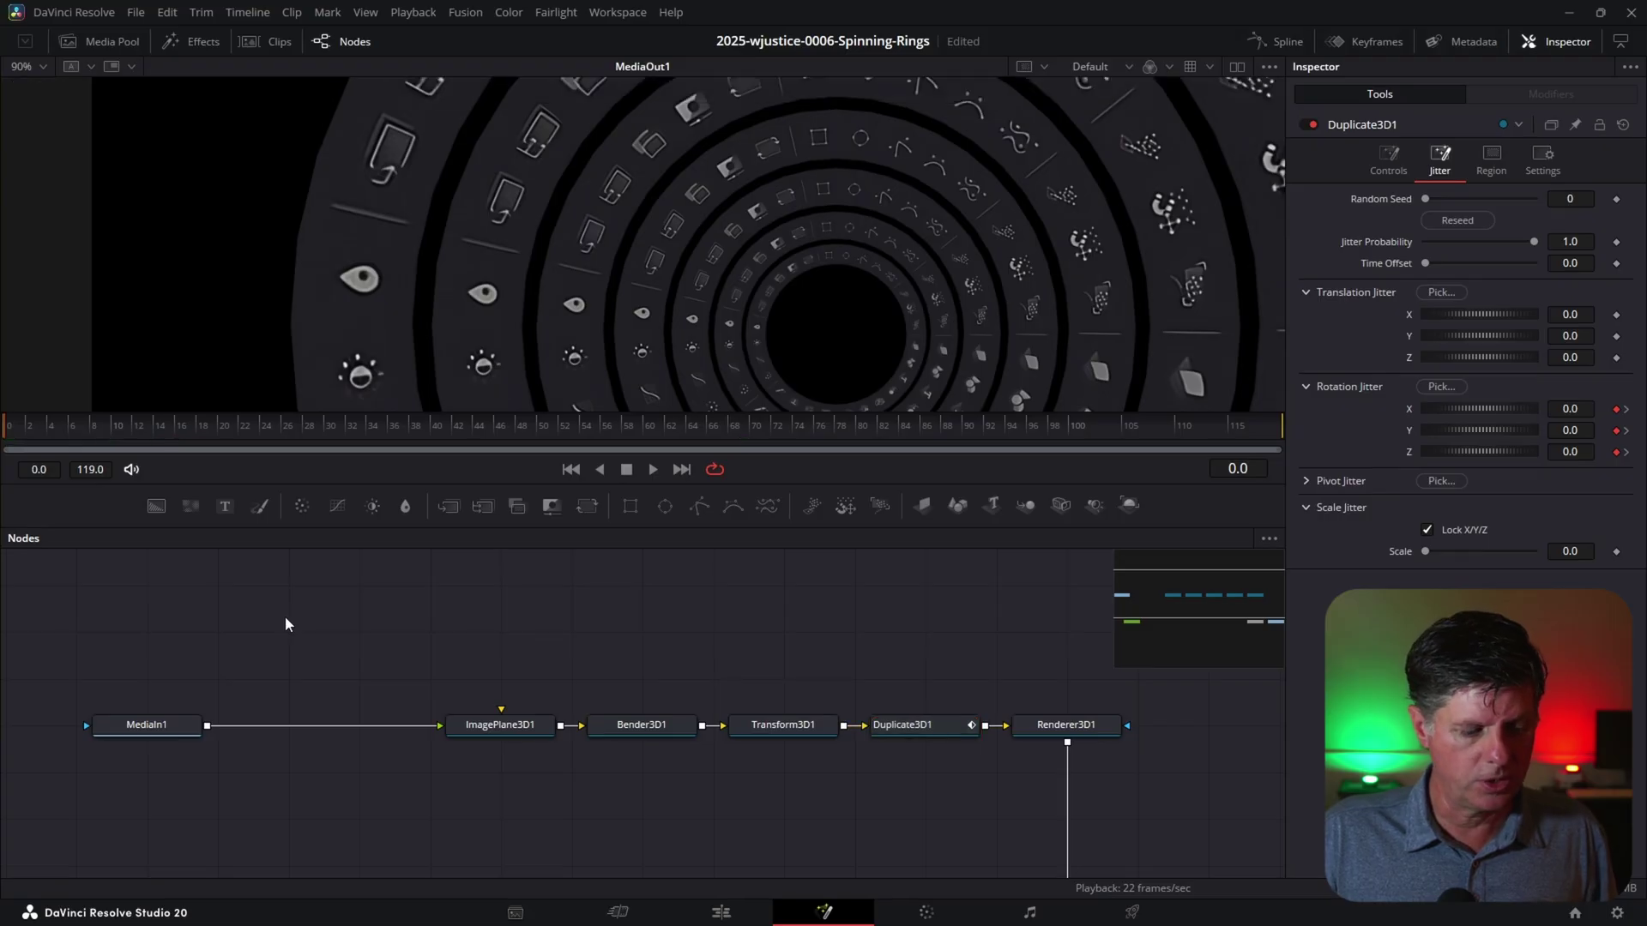
key(shift+space)
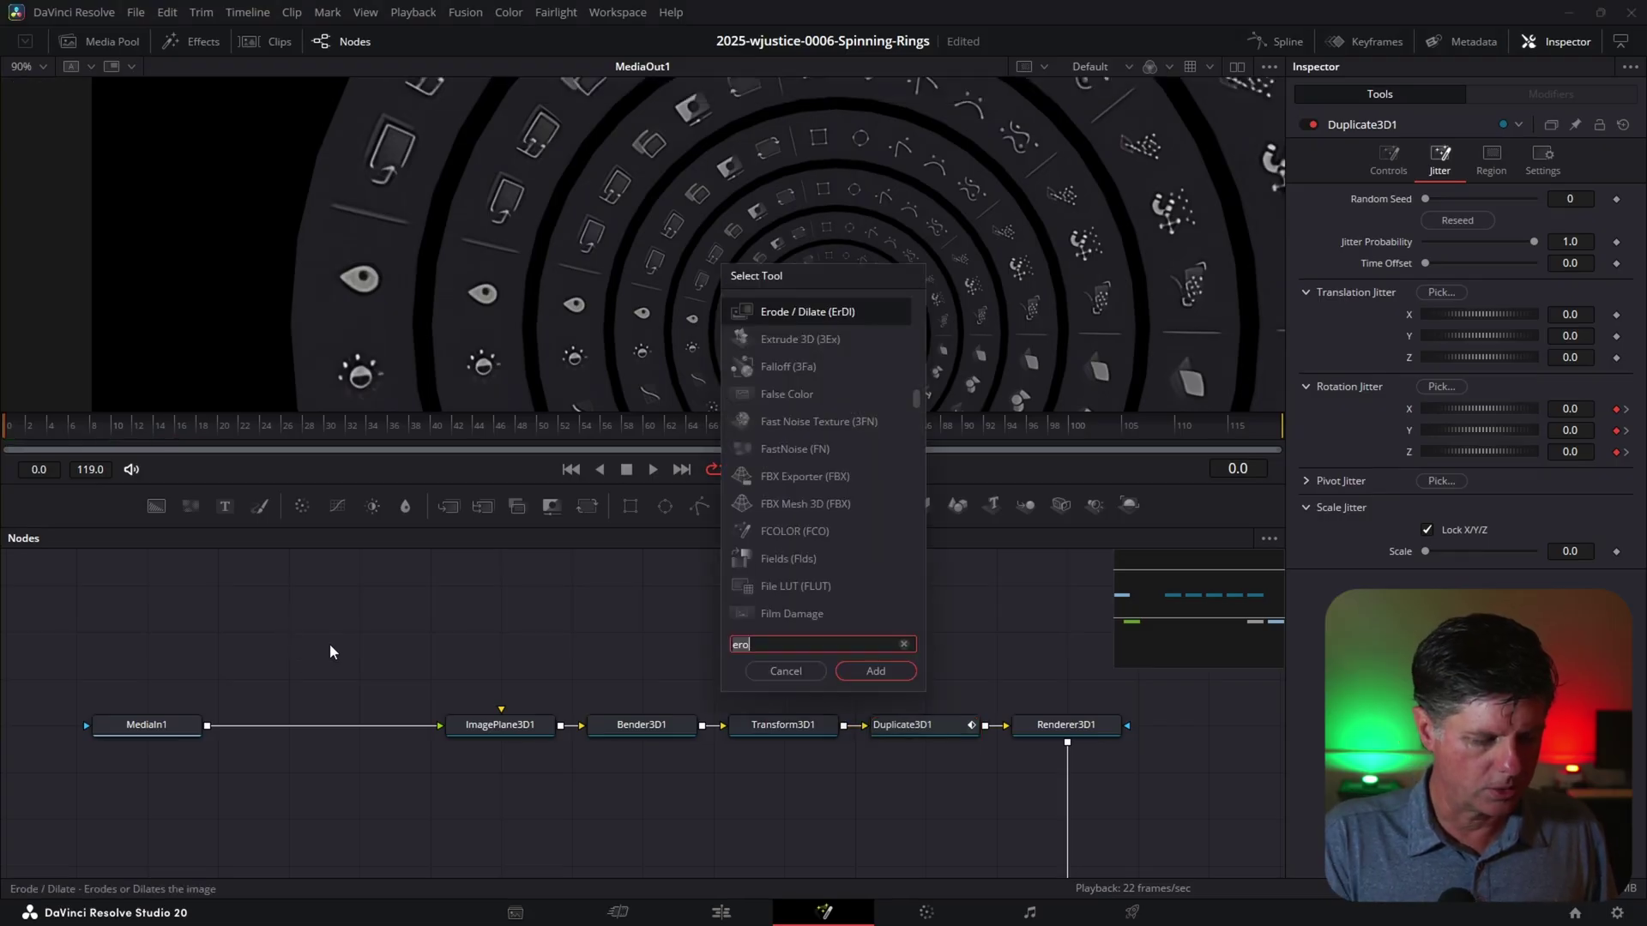
text(bitmap)
key(Return)
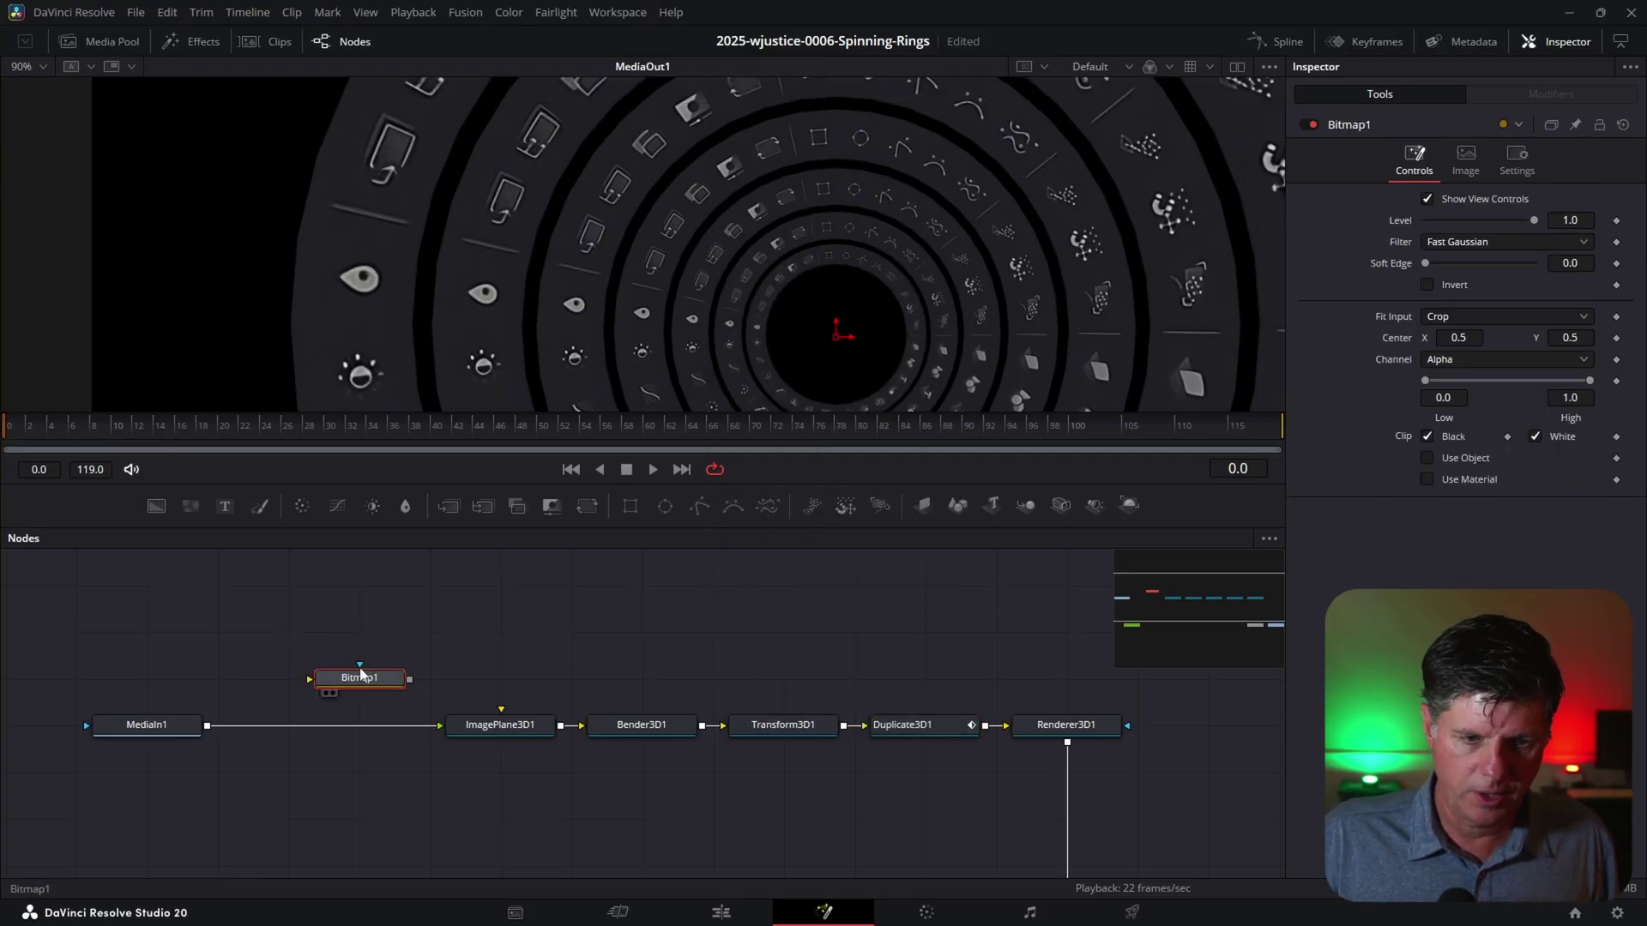
drag(206, 727, 318, 687)
drag(322, 682, 251, 682)
key(2)
scroll(687, 323, down, 3)
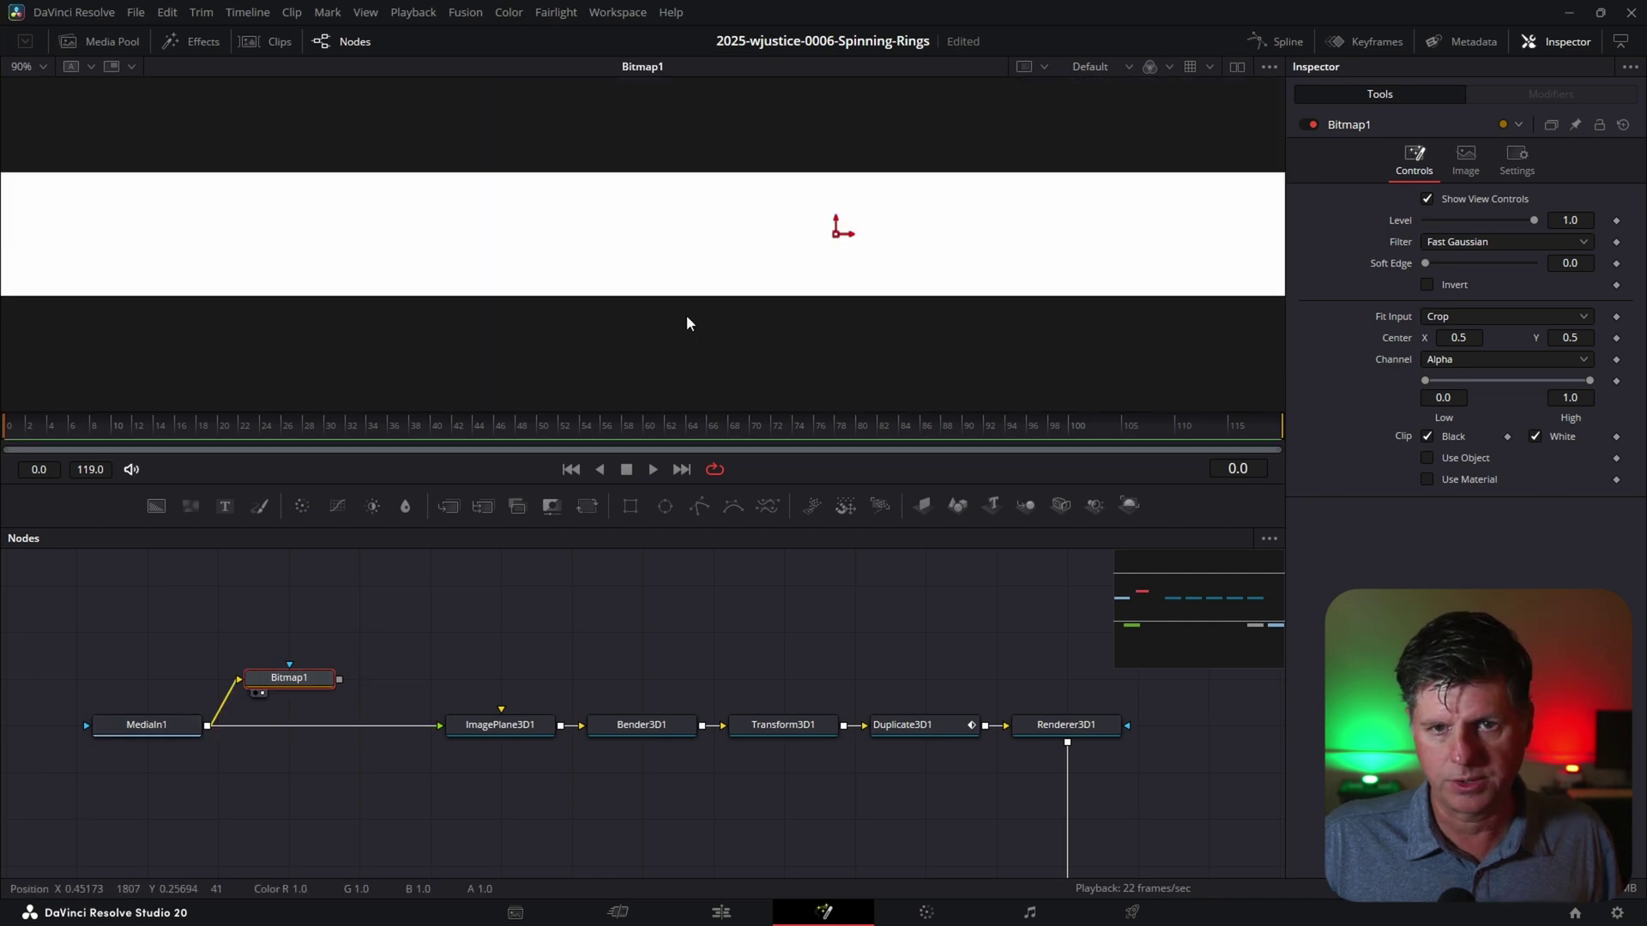
scroll(695, 320, down, 6)
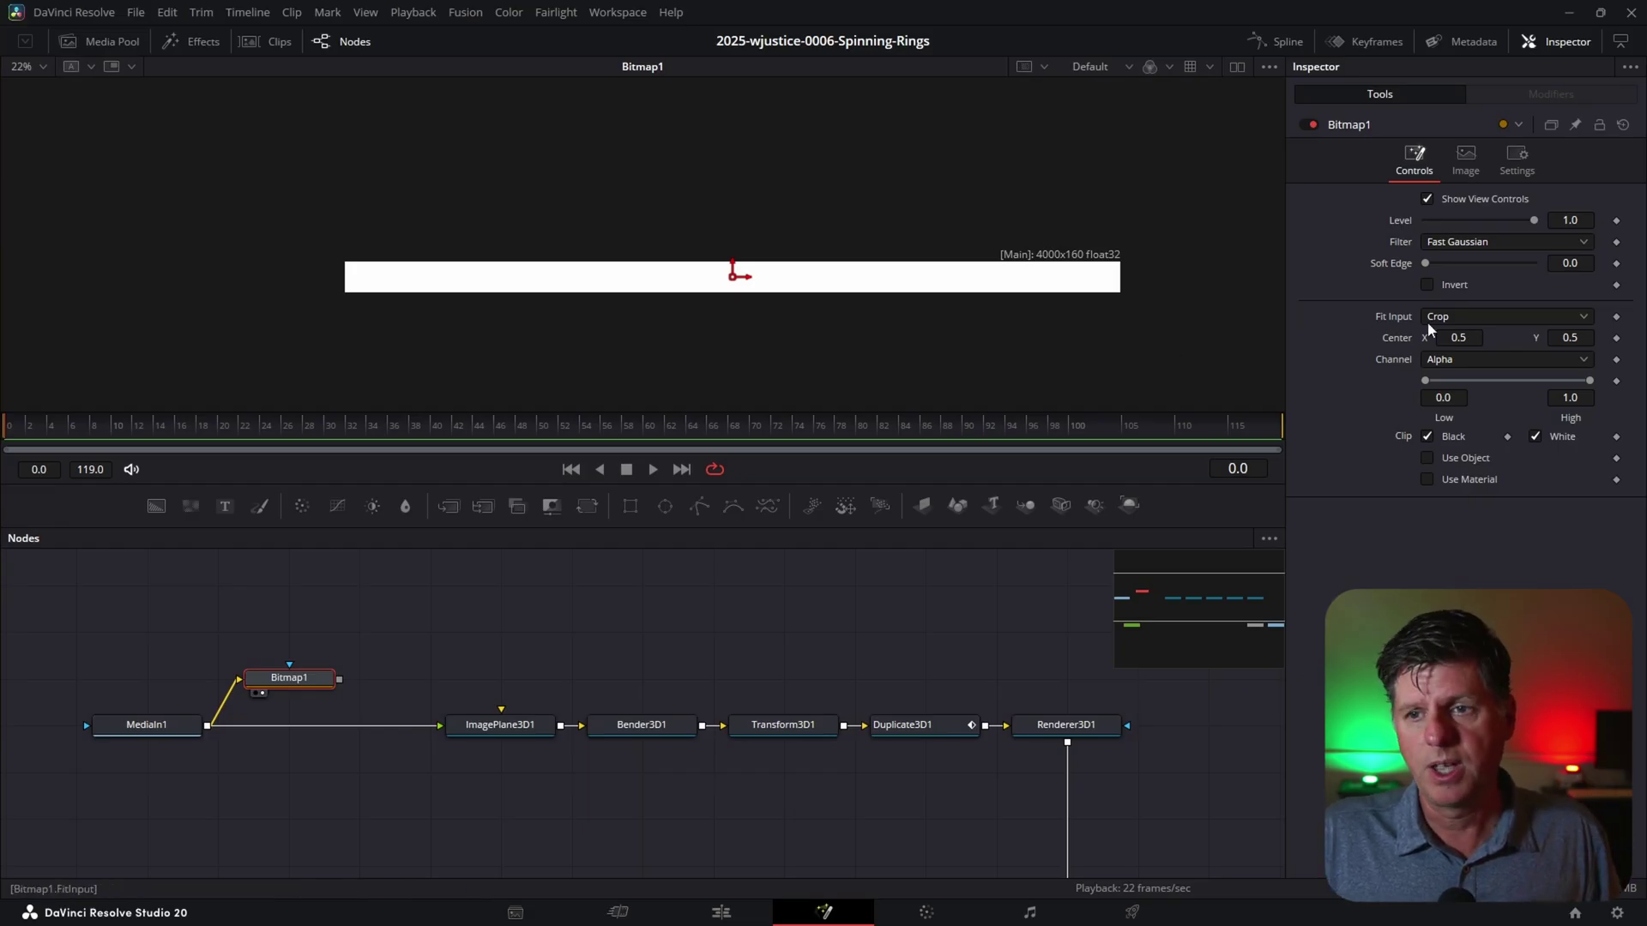
Set Bitmap1's Channel to Luminance with Low 0.206 and High 0.233
click(1464, 360)
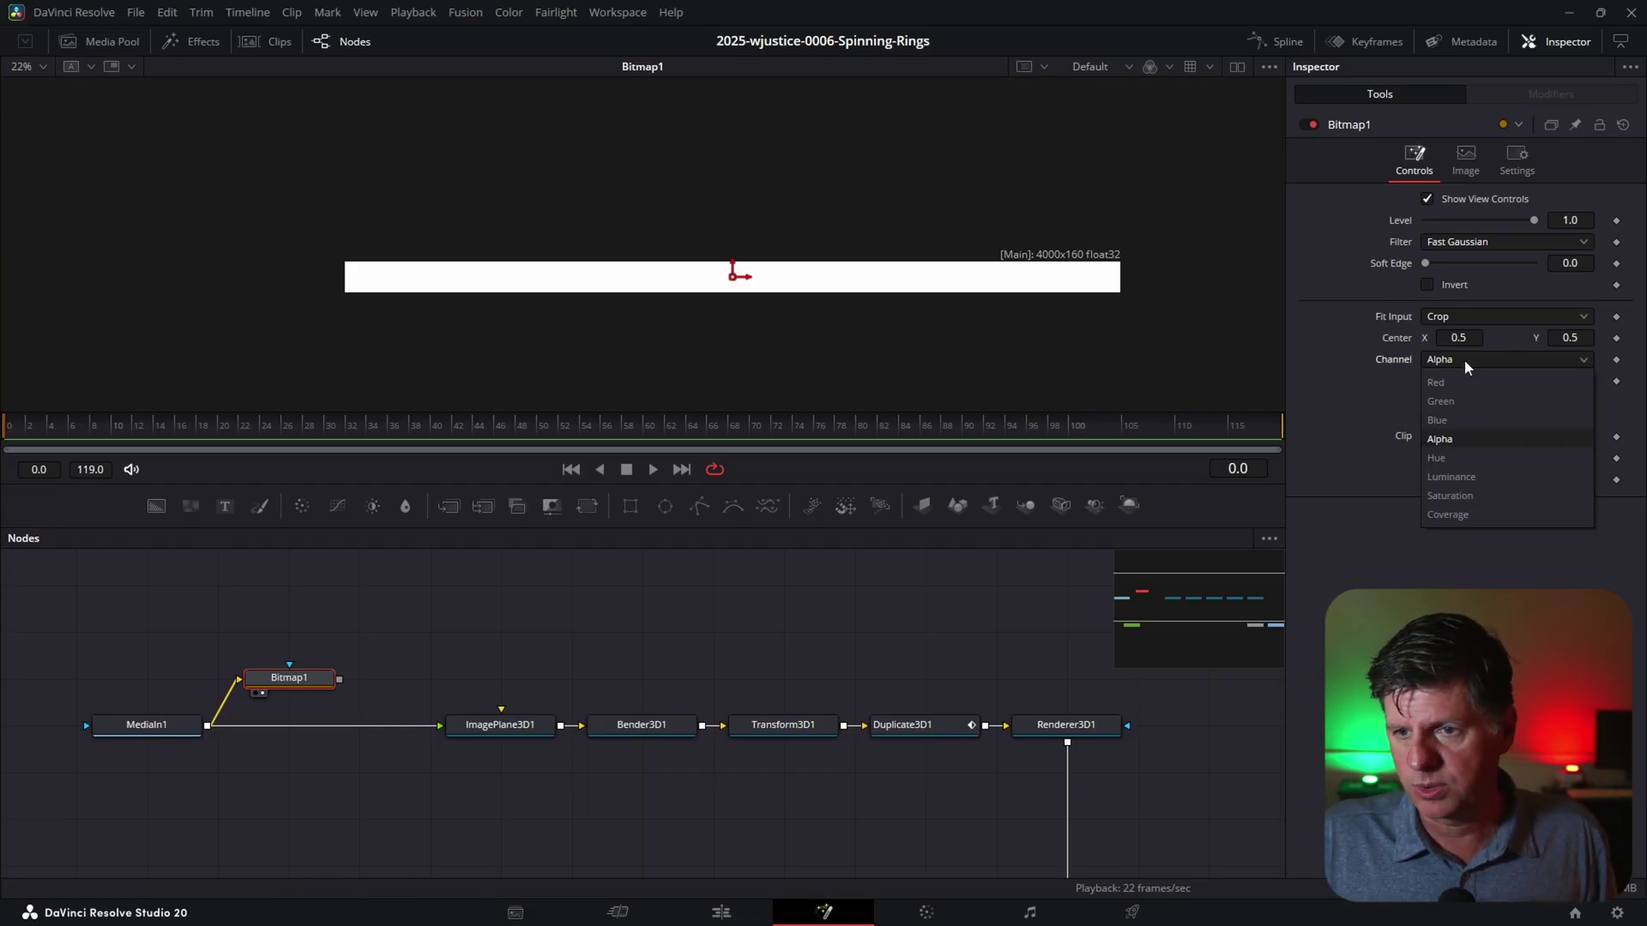
click(1461, 478)
scroll(491, 281, up, 5)
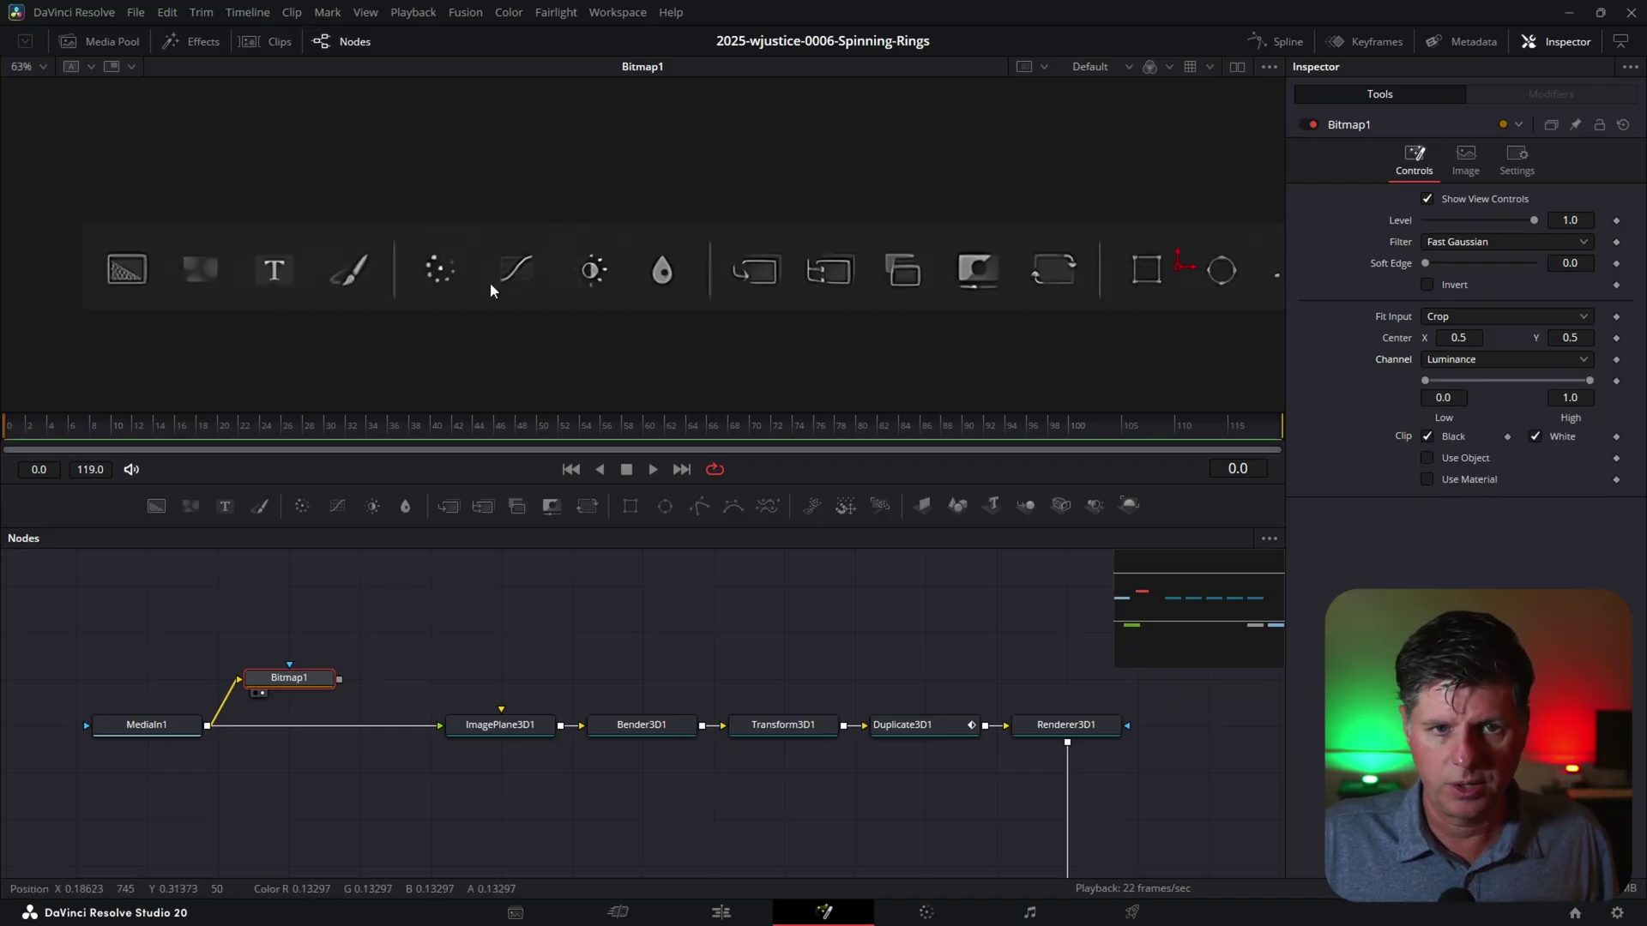
scroll(1247, 385, up, 2)
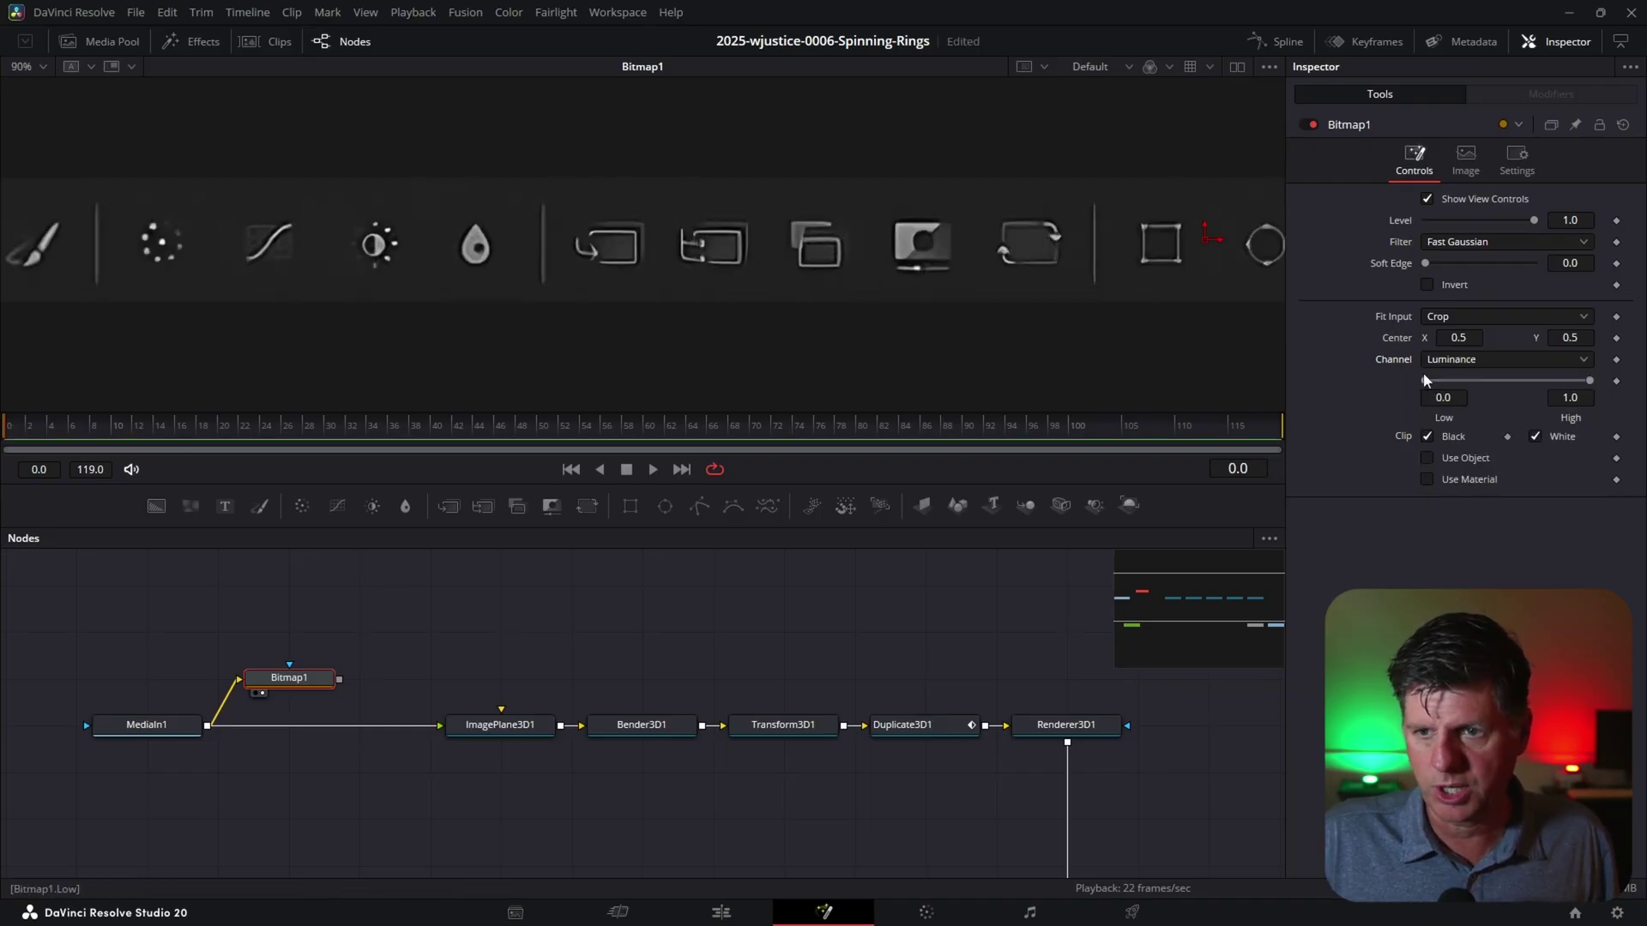
drag(1425, 381, 1448, 381)
drag(1589, 380, 1455, 385)
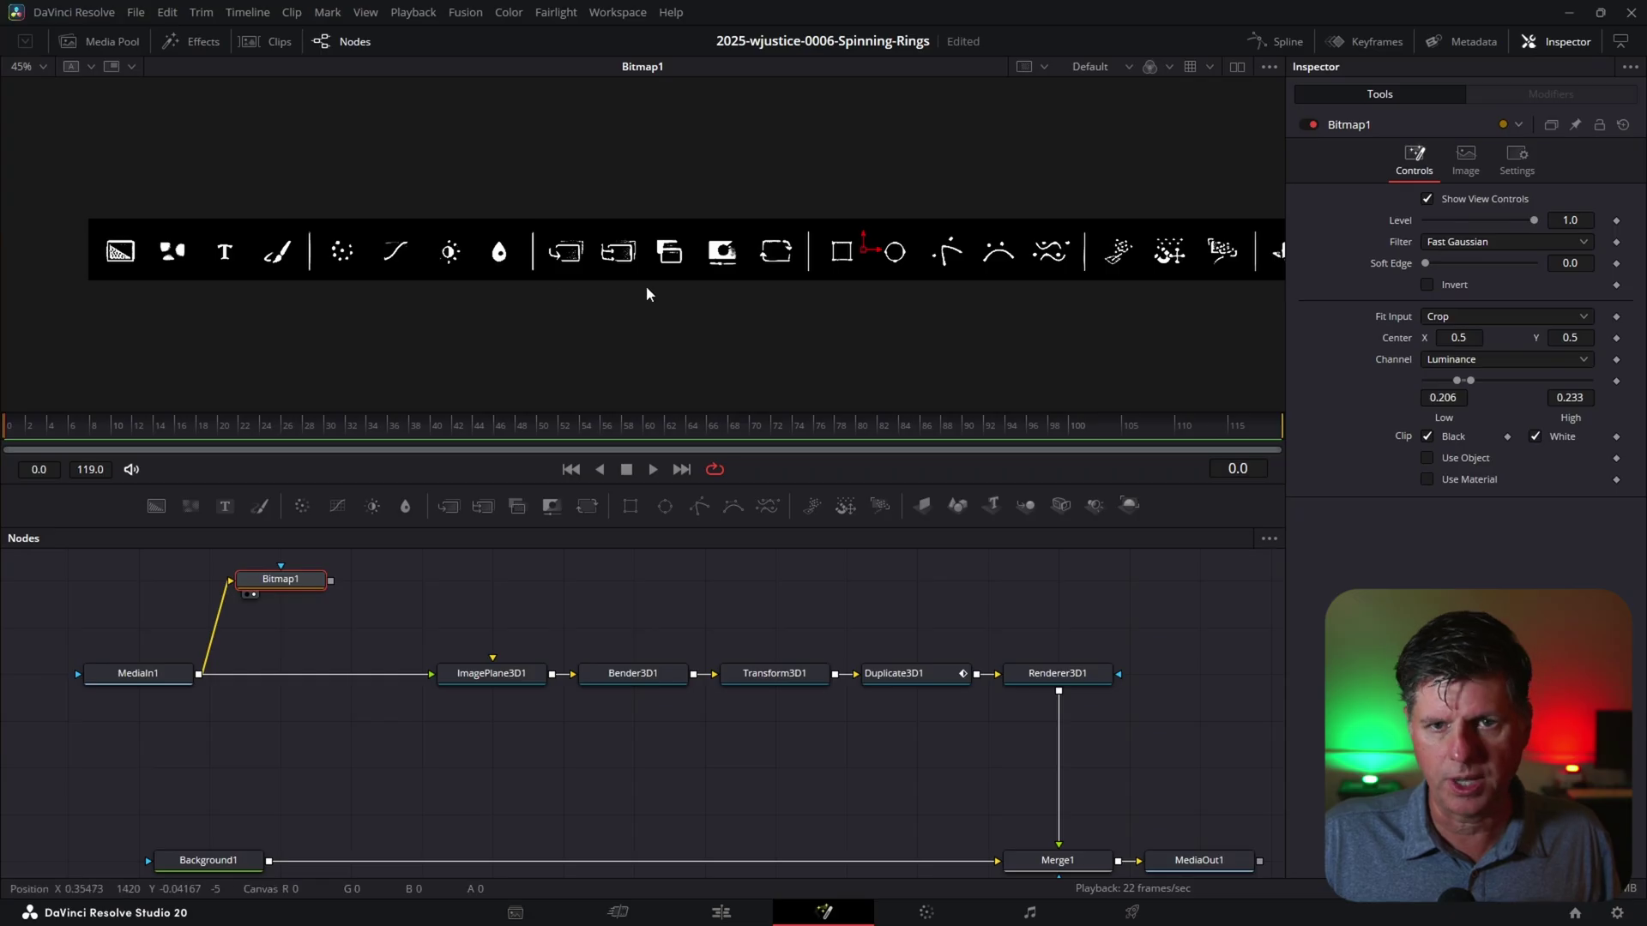
scroll(482, 243, down, 5)
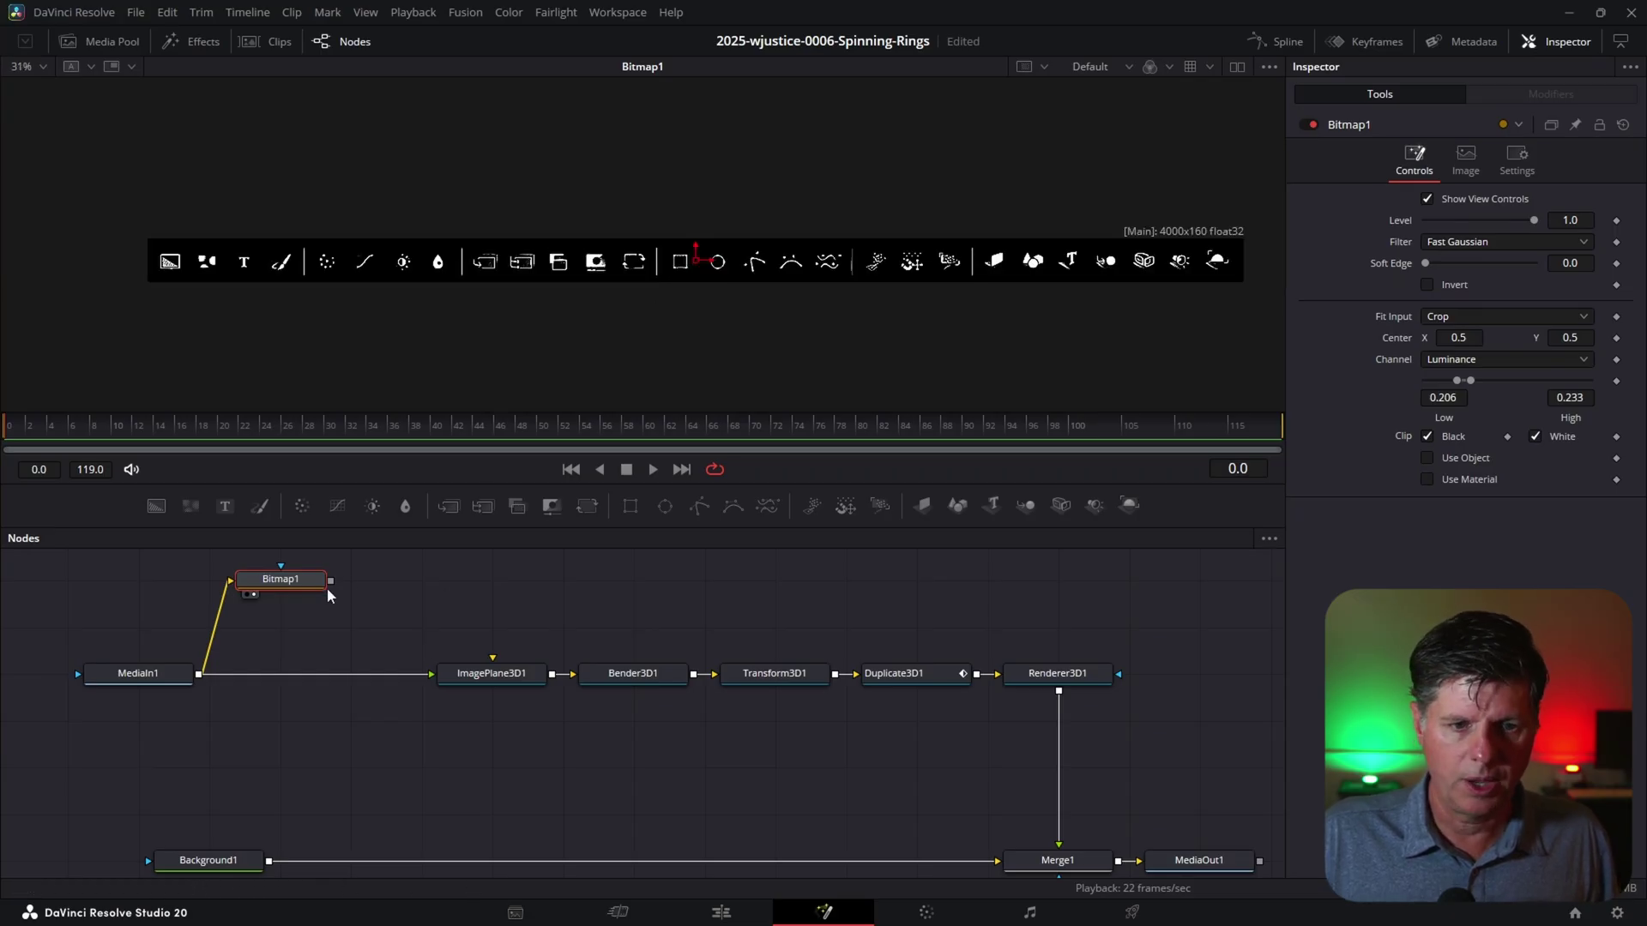
Connect Bitmap1 to ImagePlane3D1's material input and preview the final output around frame 15
drag(336, 580, 430, 677)
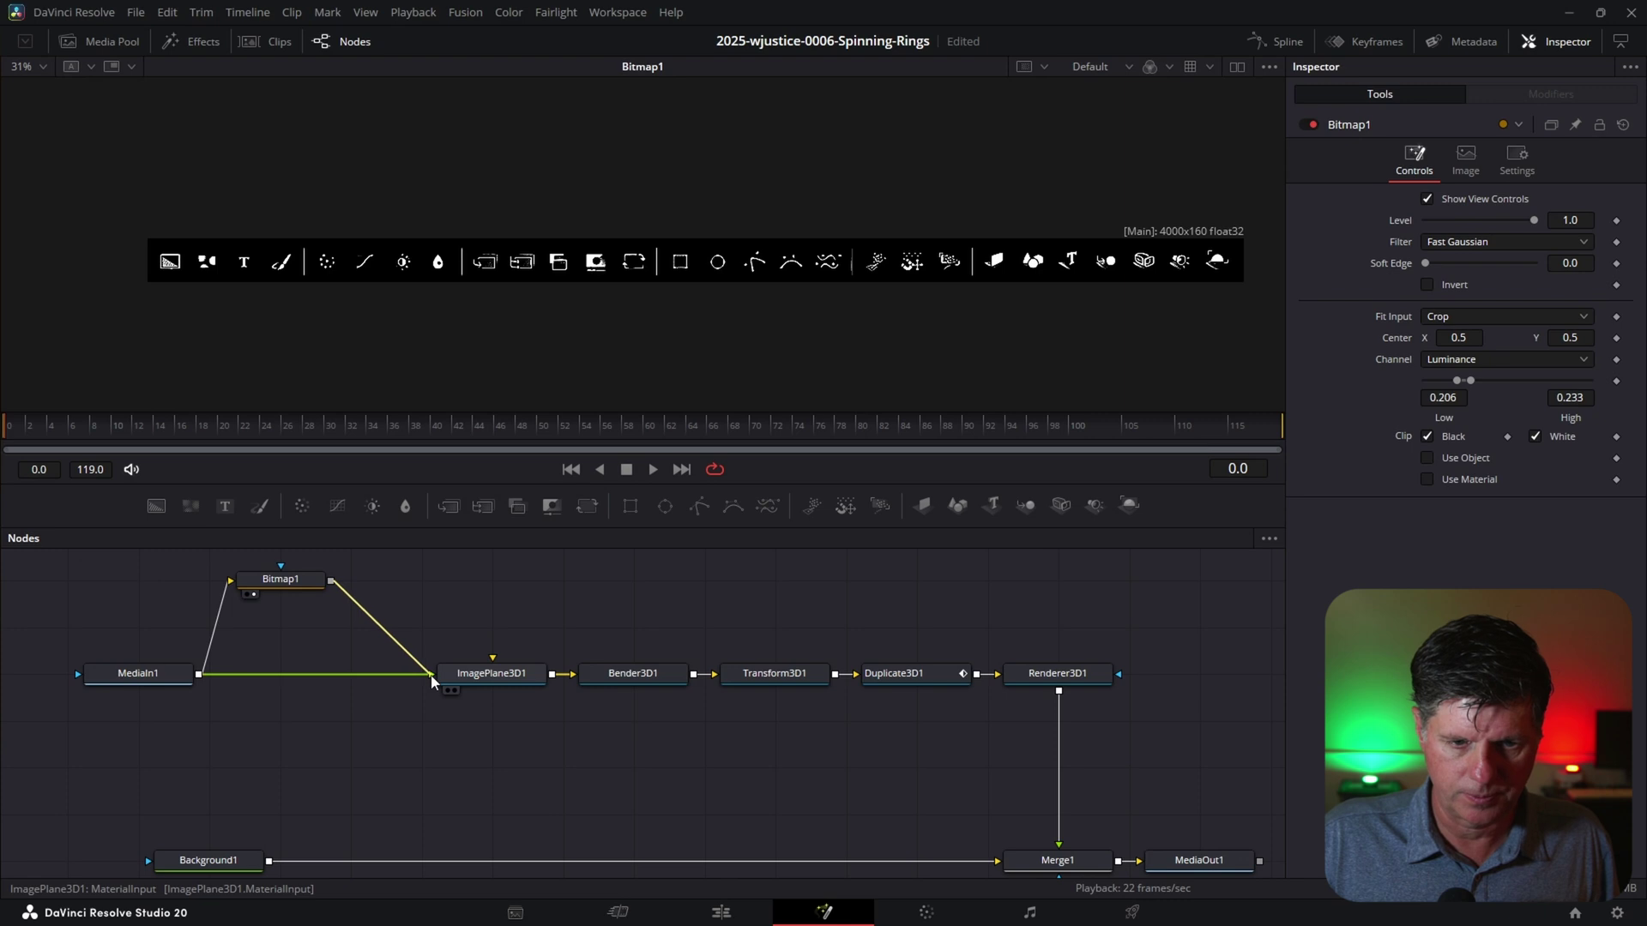
click(1171, 858)
key(1)
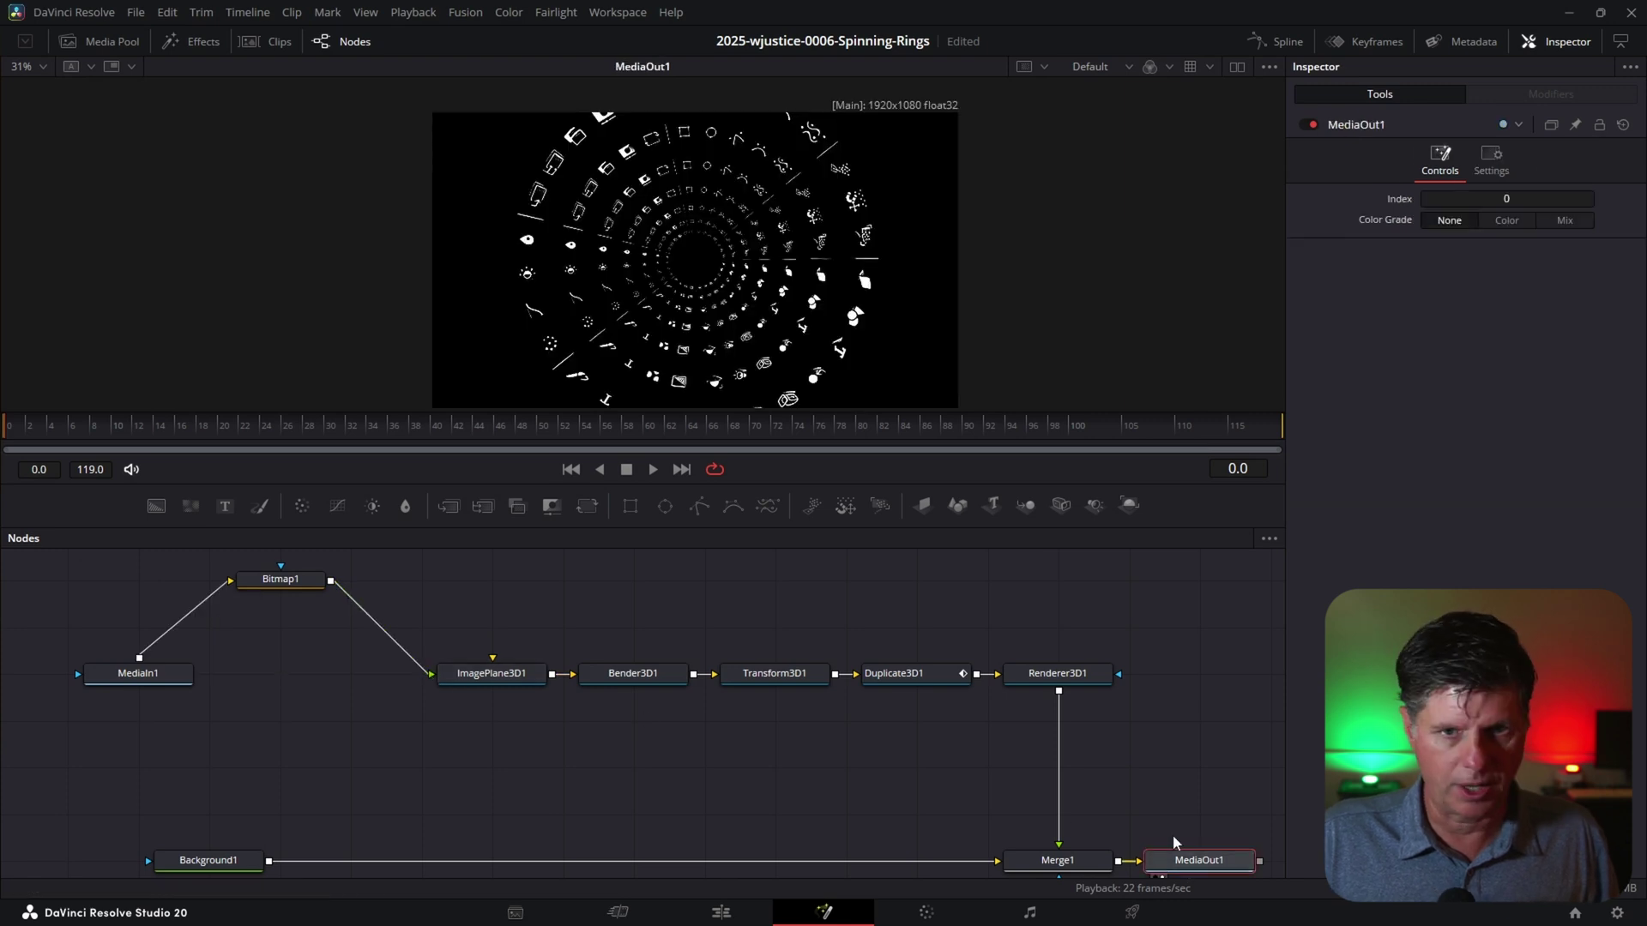
scroll(794, 252, up, 5)
scroll(794, 252, down, 5)
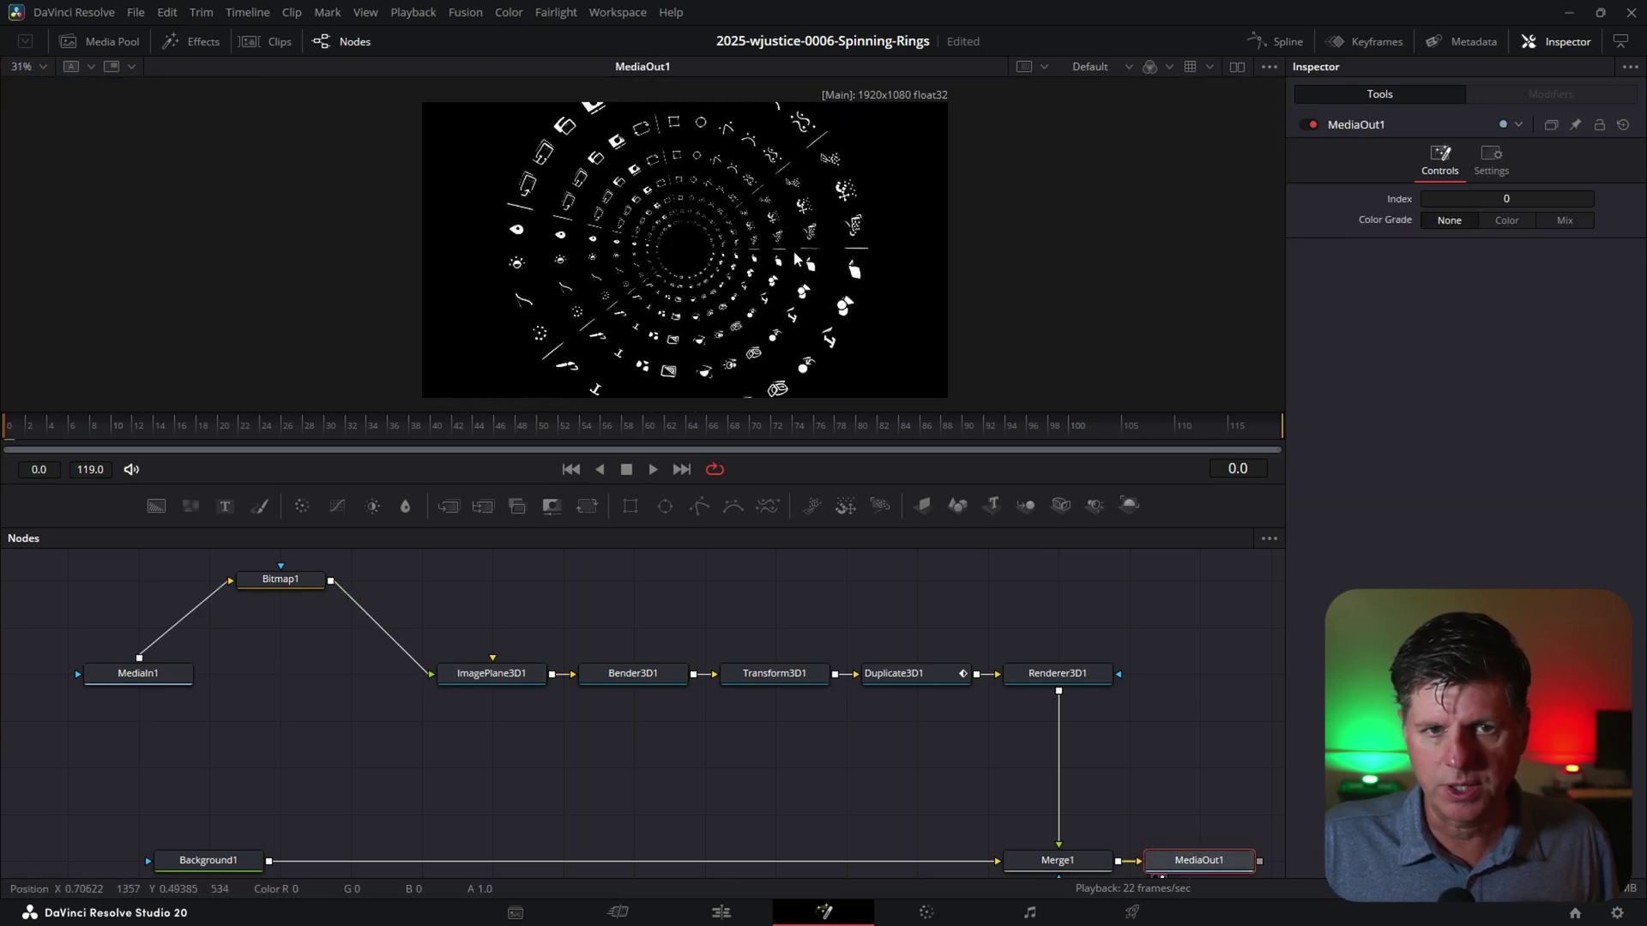
scroll(780, 248, up, 2)
click(171, 431)
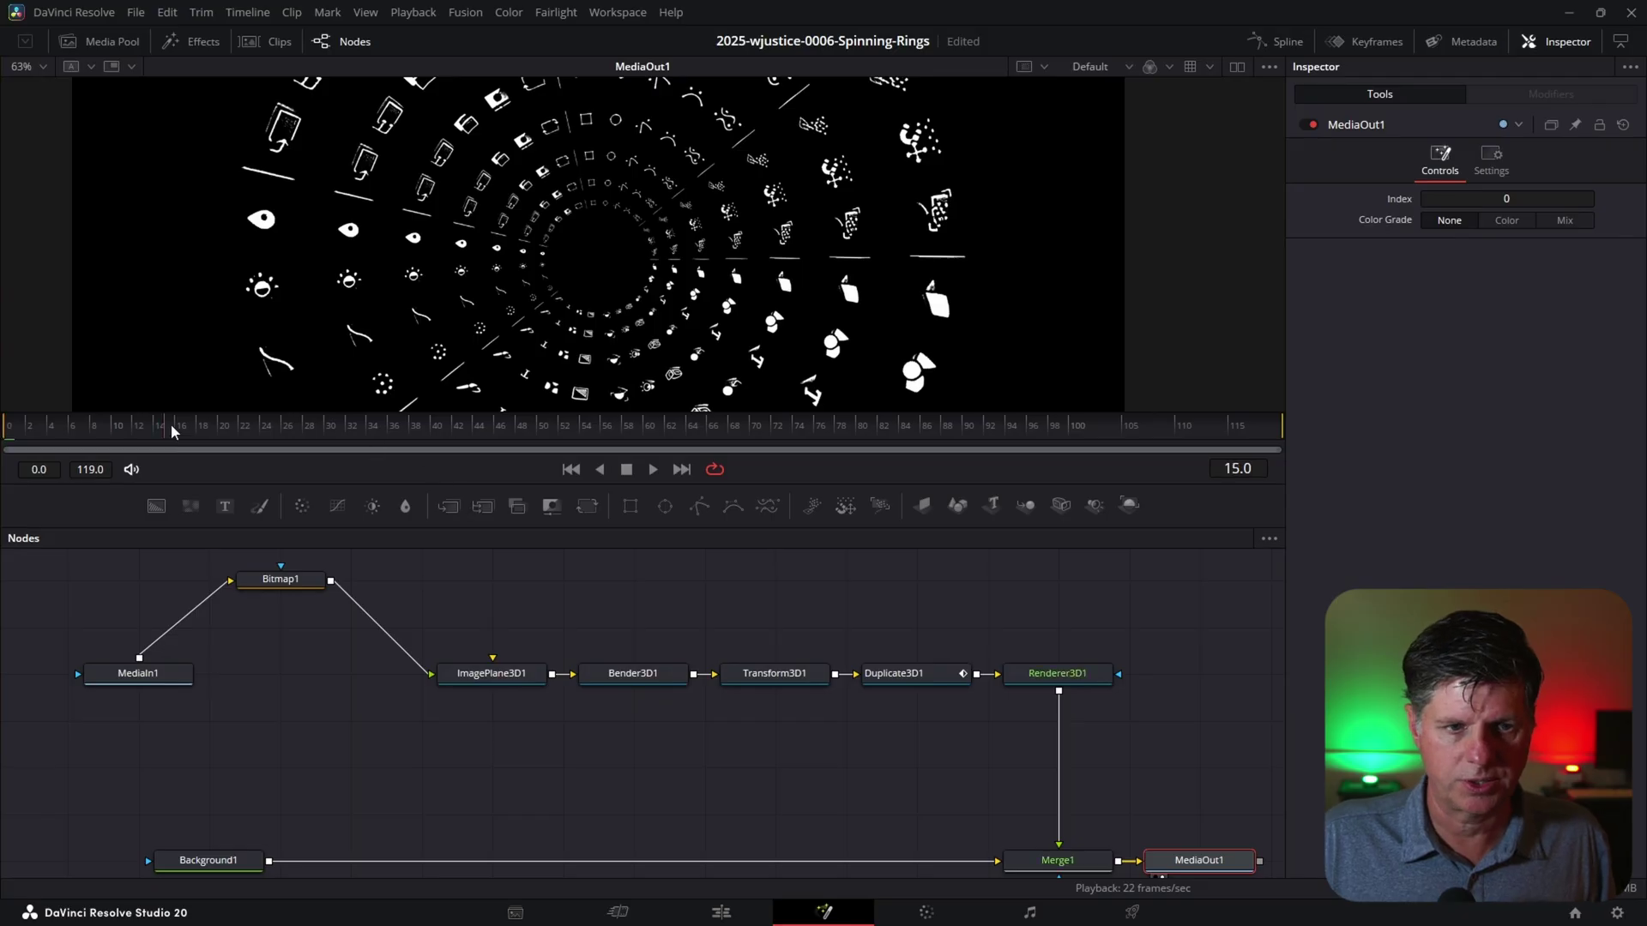
drag(172, 432, 478, 431)
drag(1009, 603, 711, 475)
scroll(362, 653, up, 2)
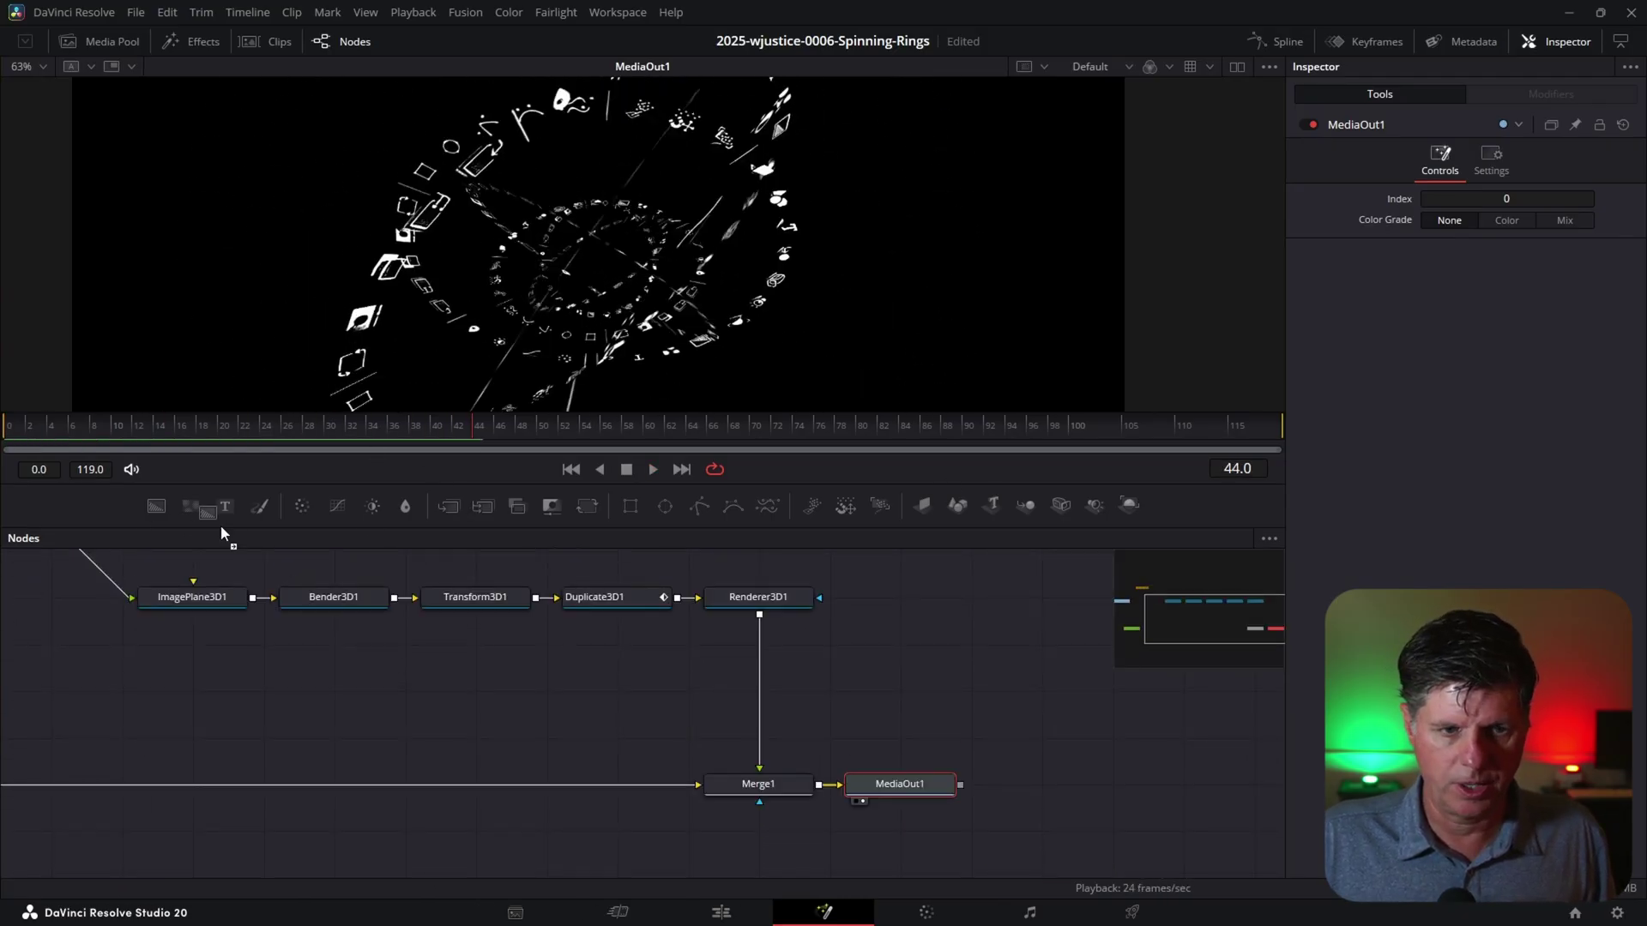
Add a Background node with a full-brightness orange colour
drag(881, 679, 883, 679)
click(1473, 300)
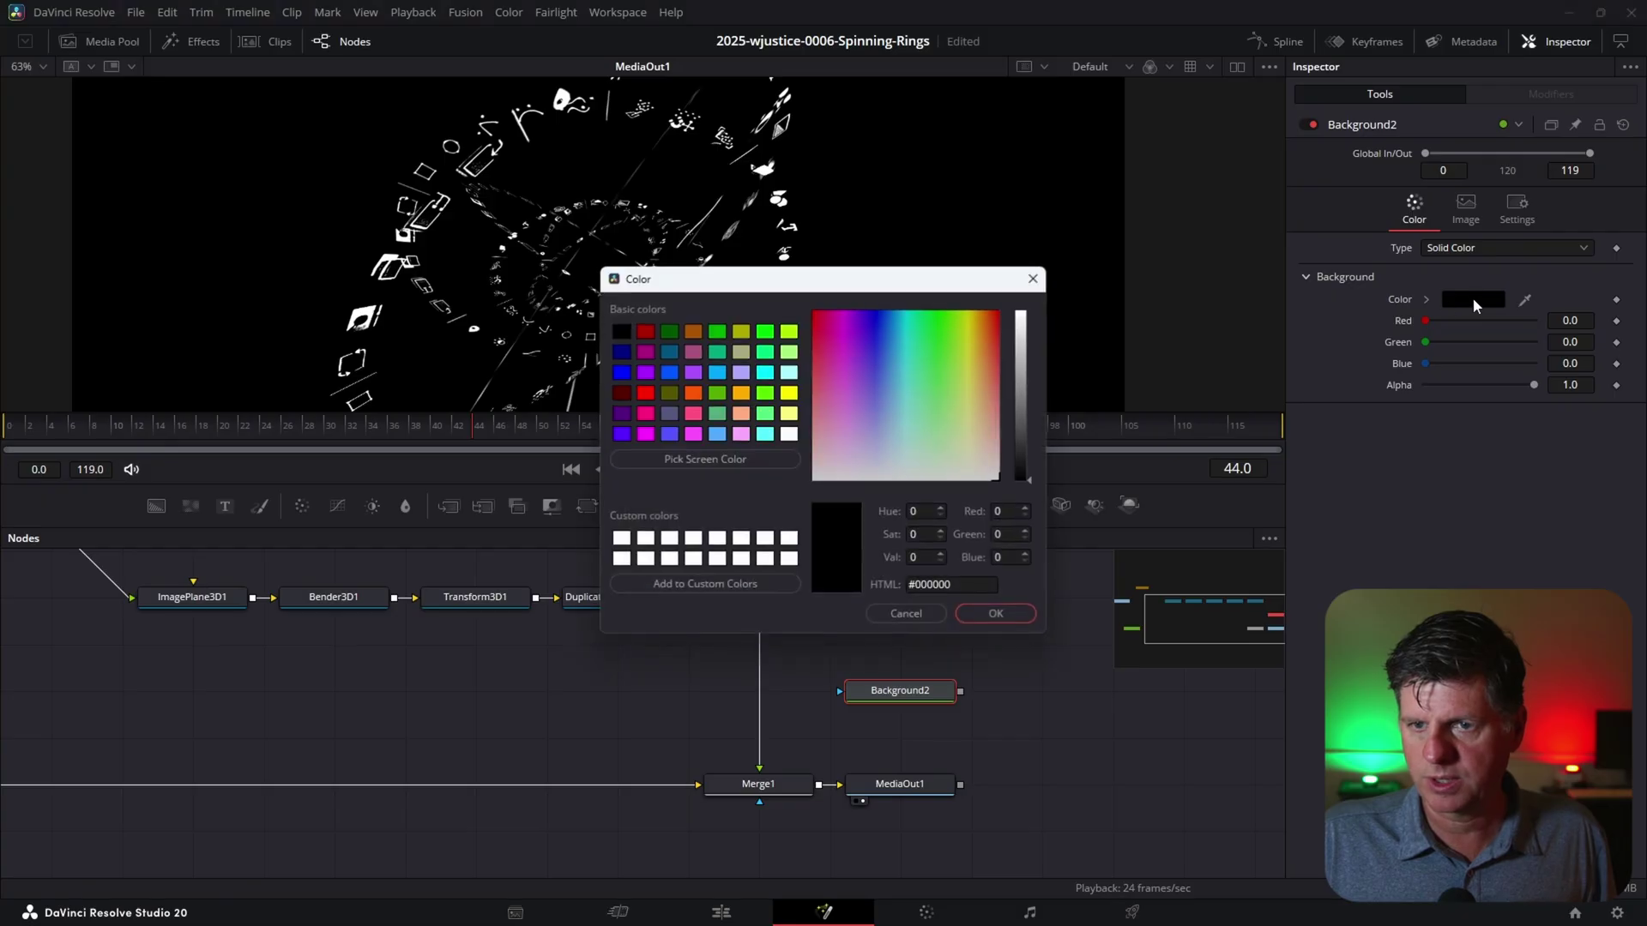
click(982, 316)
drag(1024, 324, 1025, 311)
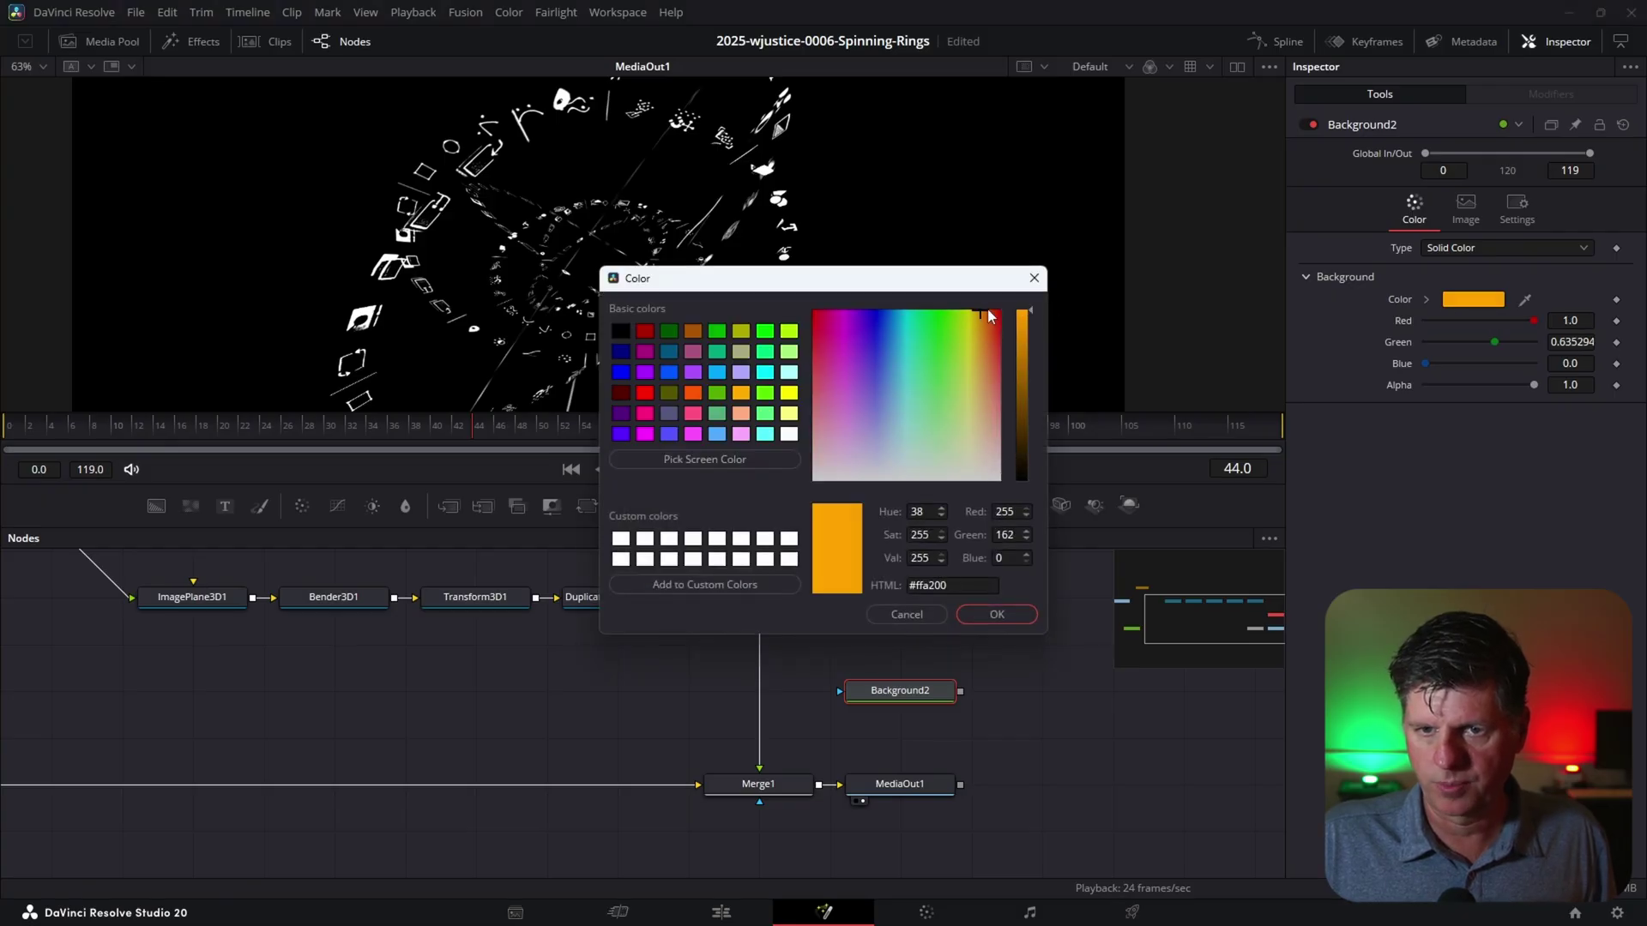
click(997, 614)
Mask Background2 with Renderer3D1 and feed it into Merge1's foreground instead of the renderer
drag(759, 615, 843, 697)
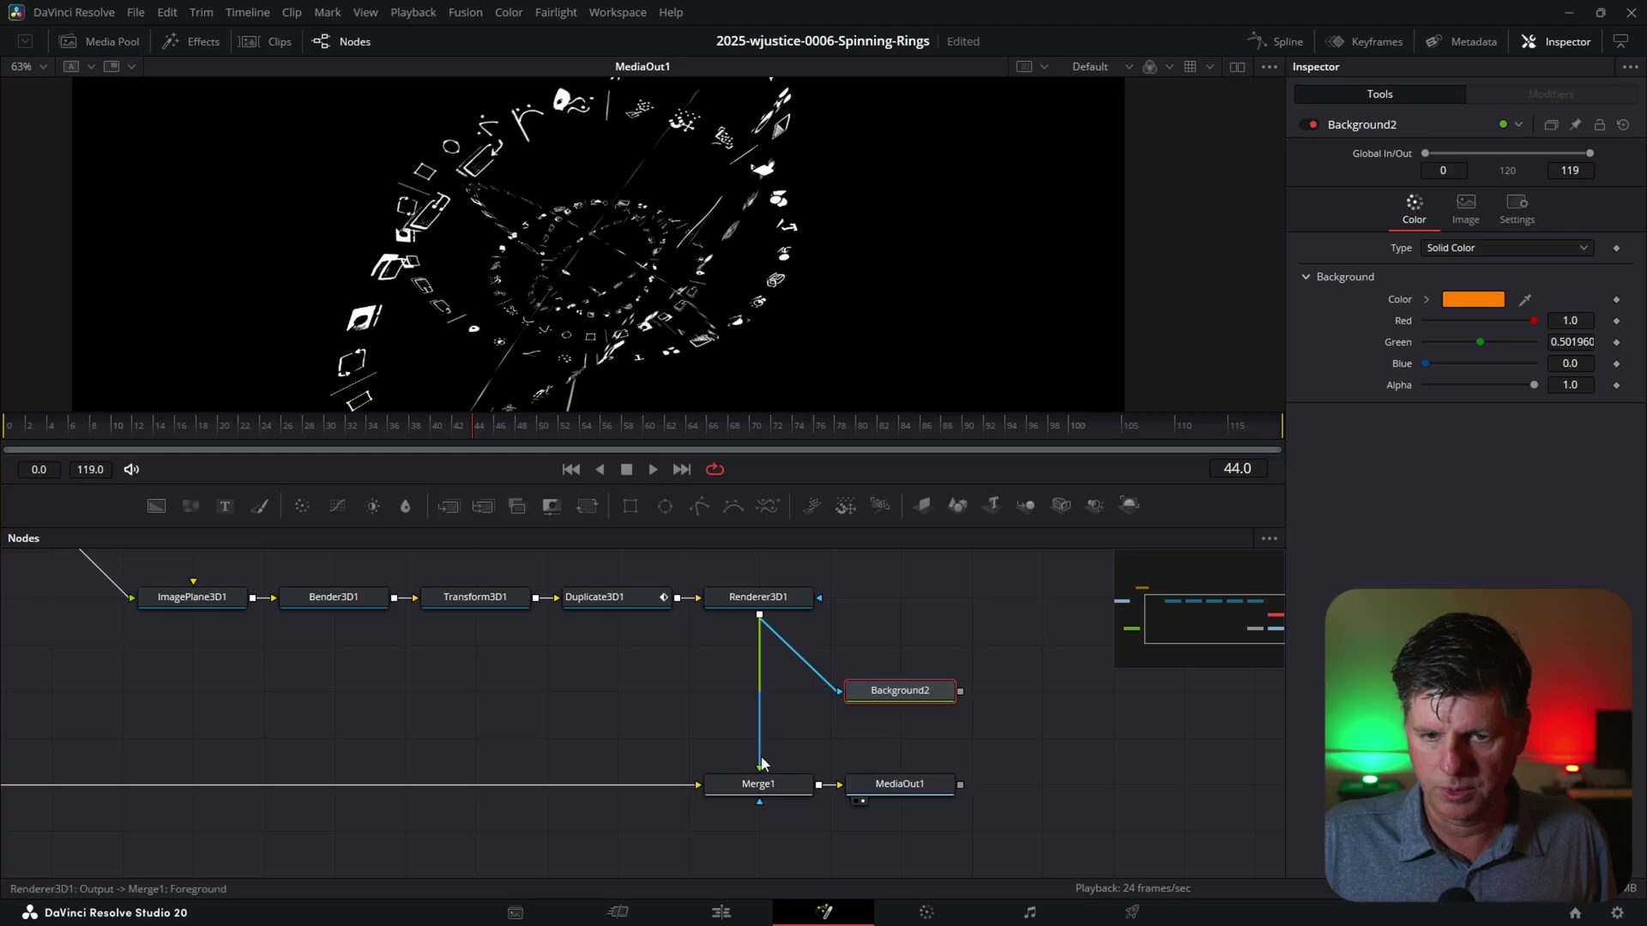
drag(762, 764, 936, 695)
key(2)
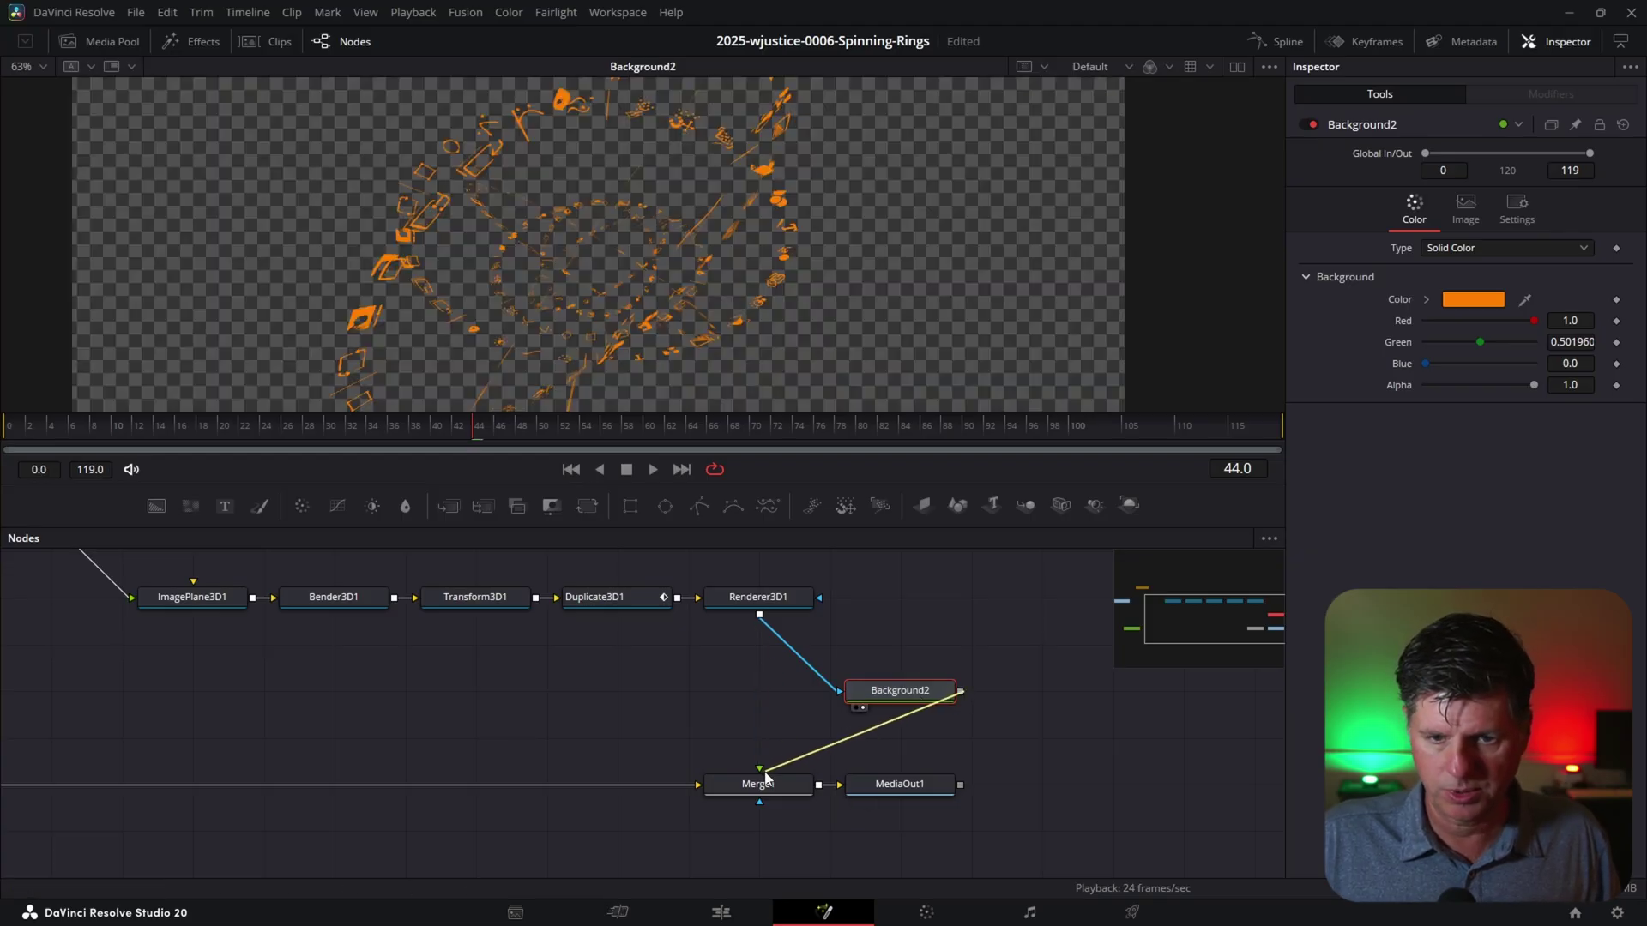
drag(766, 777, 759, 769)
drag(897, 690, 775, 648)
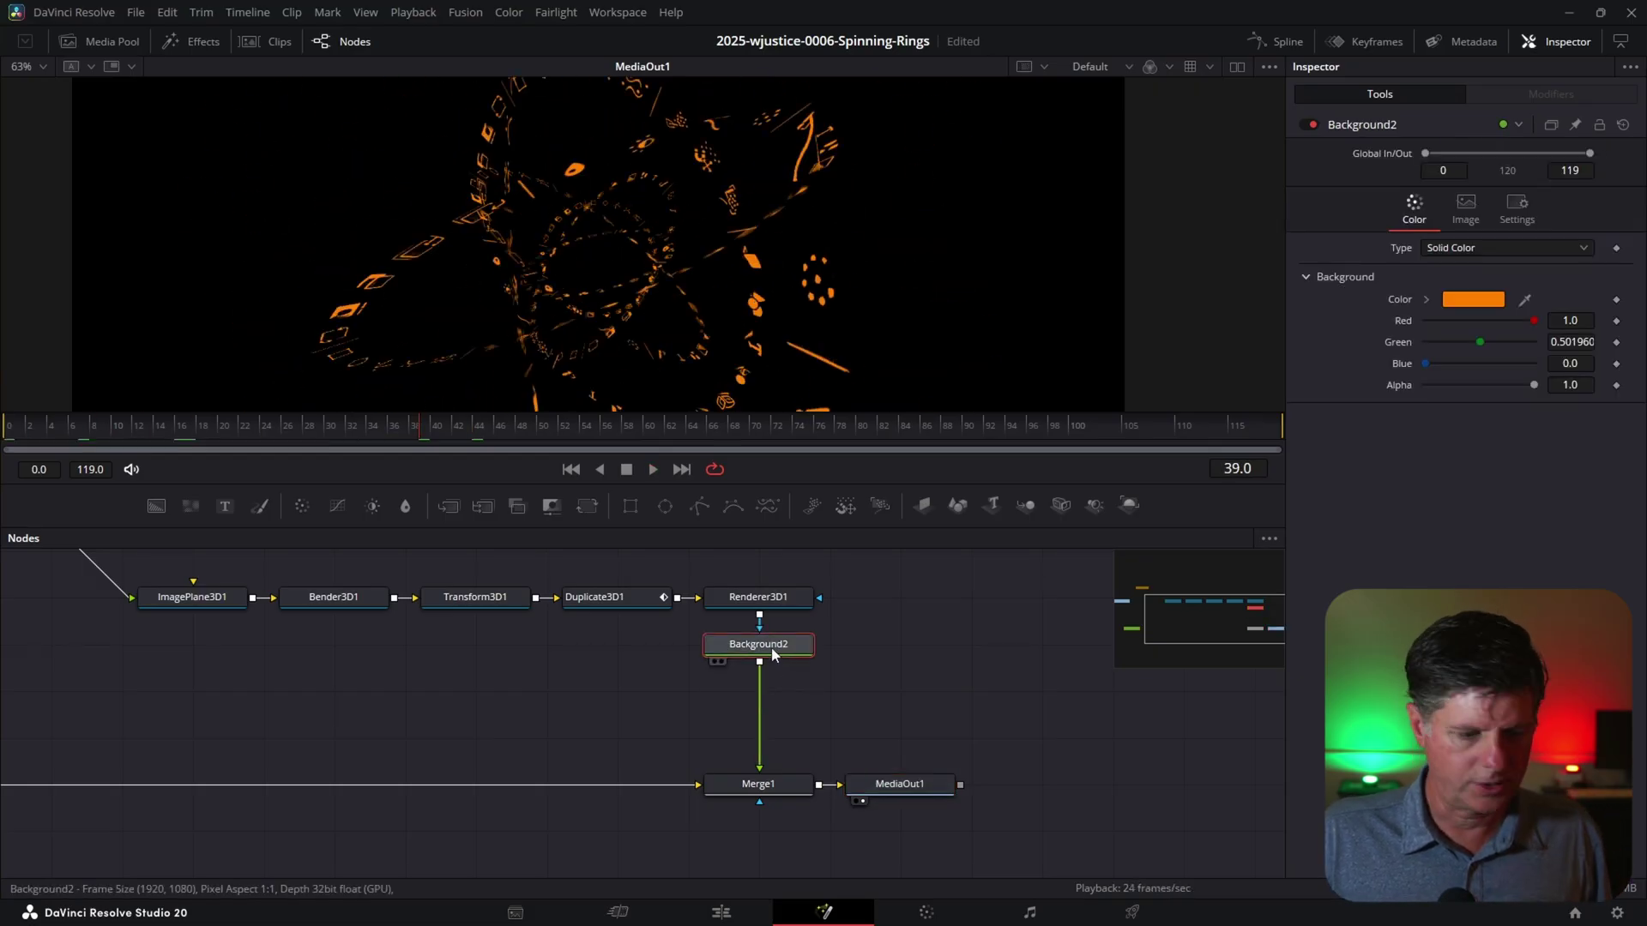
Add a Glow after Background2 and set its Glow Size to 7.9
key(shift+space)
text(blglo)
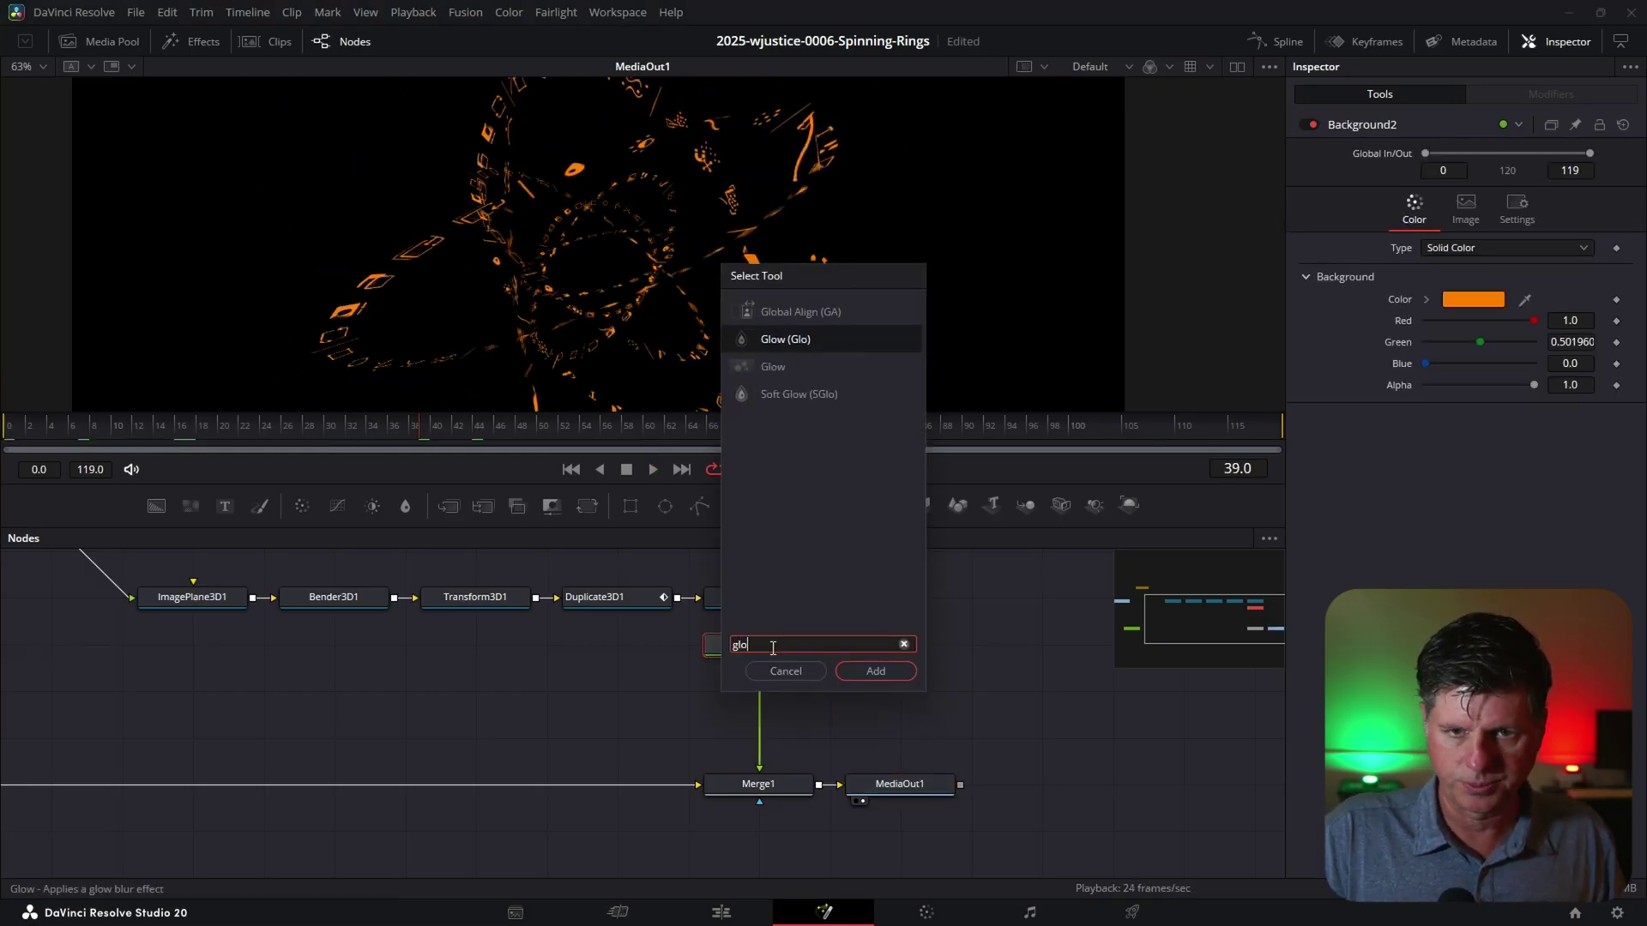
key(Return)
drag(1435, 265, 1456, 331)
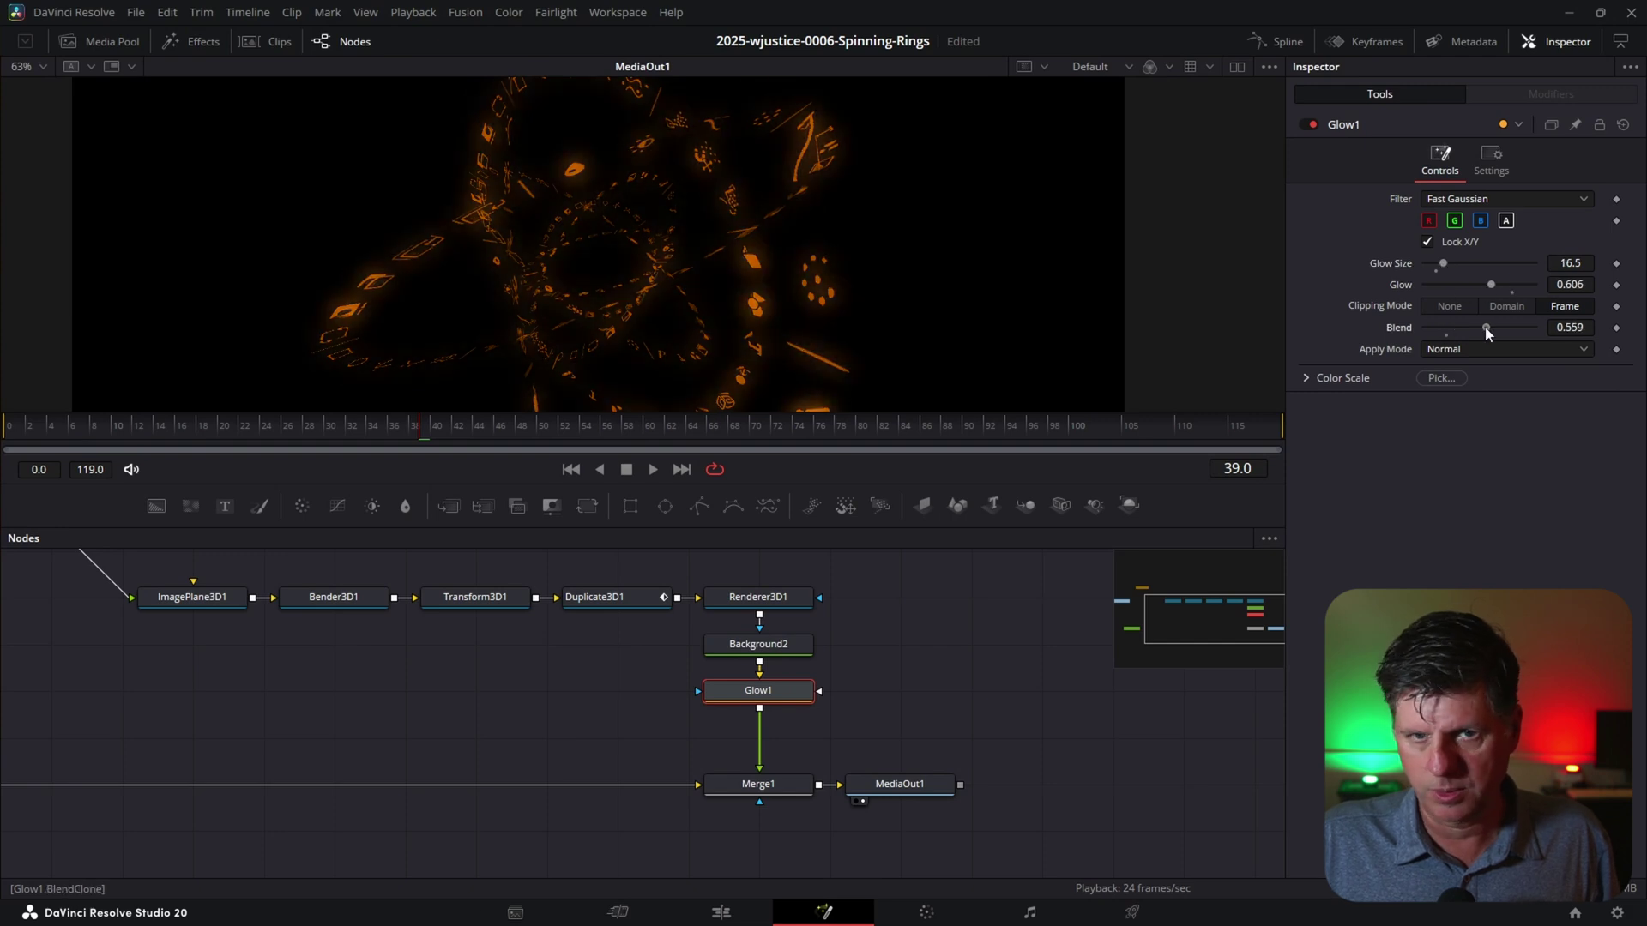
click(1308, 383)
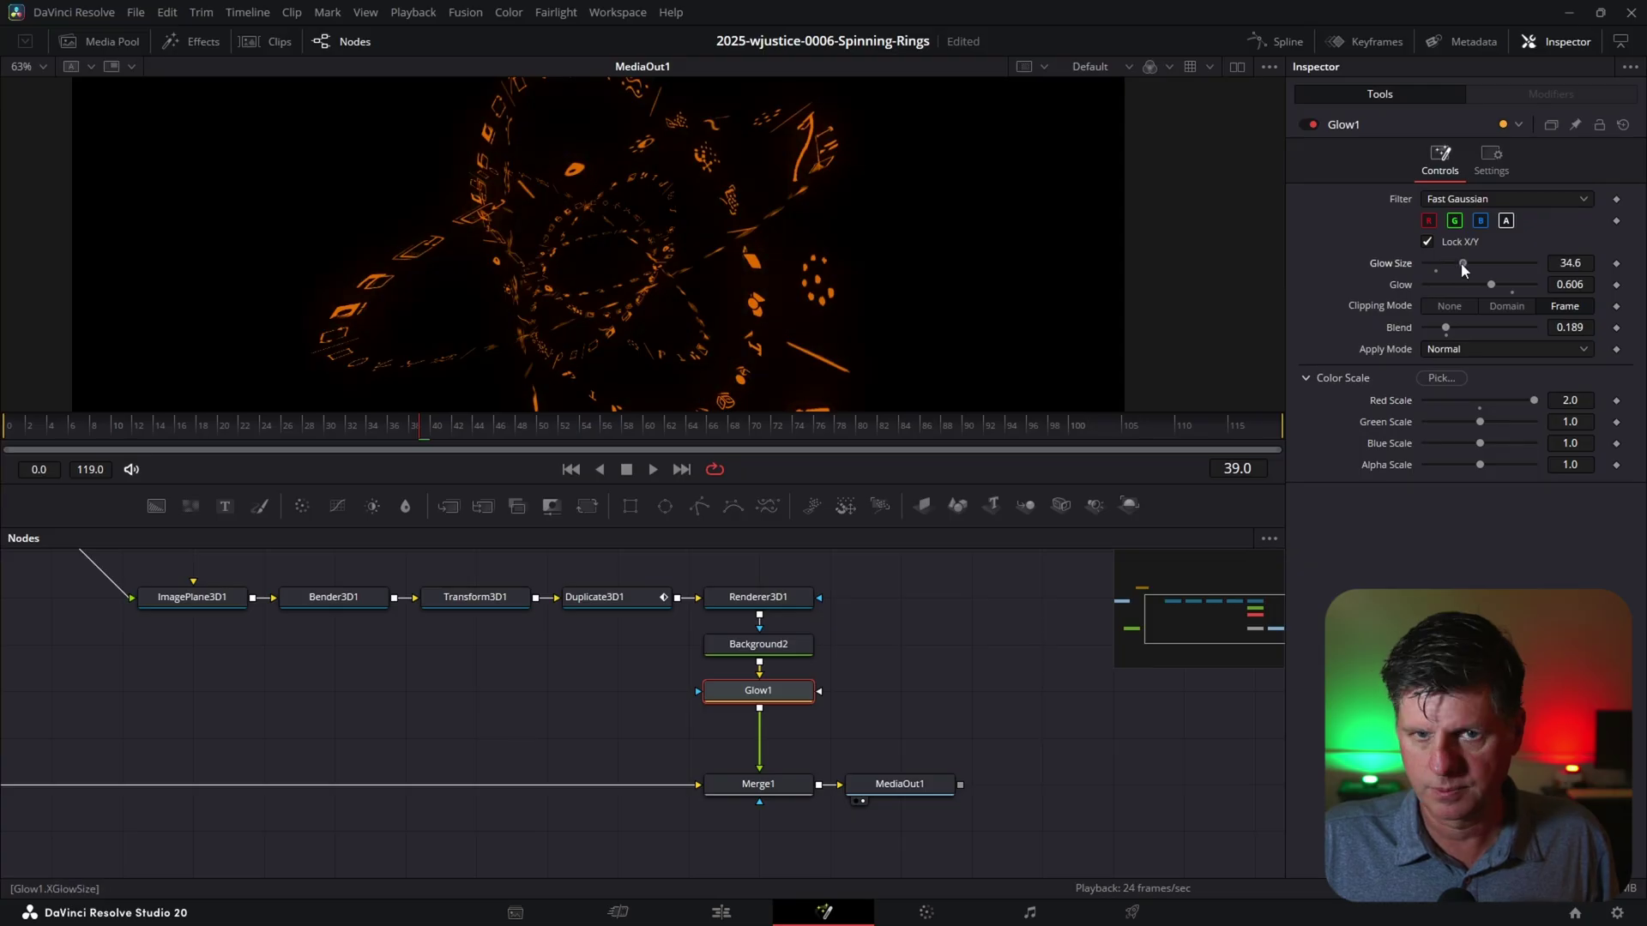
drag(1463, 264, 1433, 264)
Add a second Glow node after Glow1
key(shift+space)
text(glow)
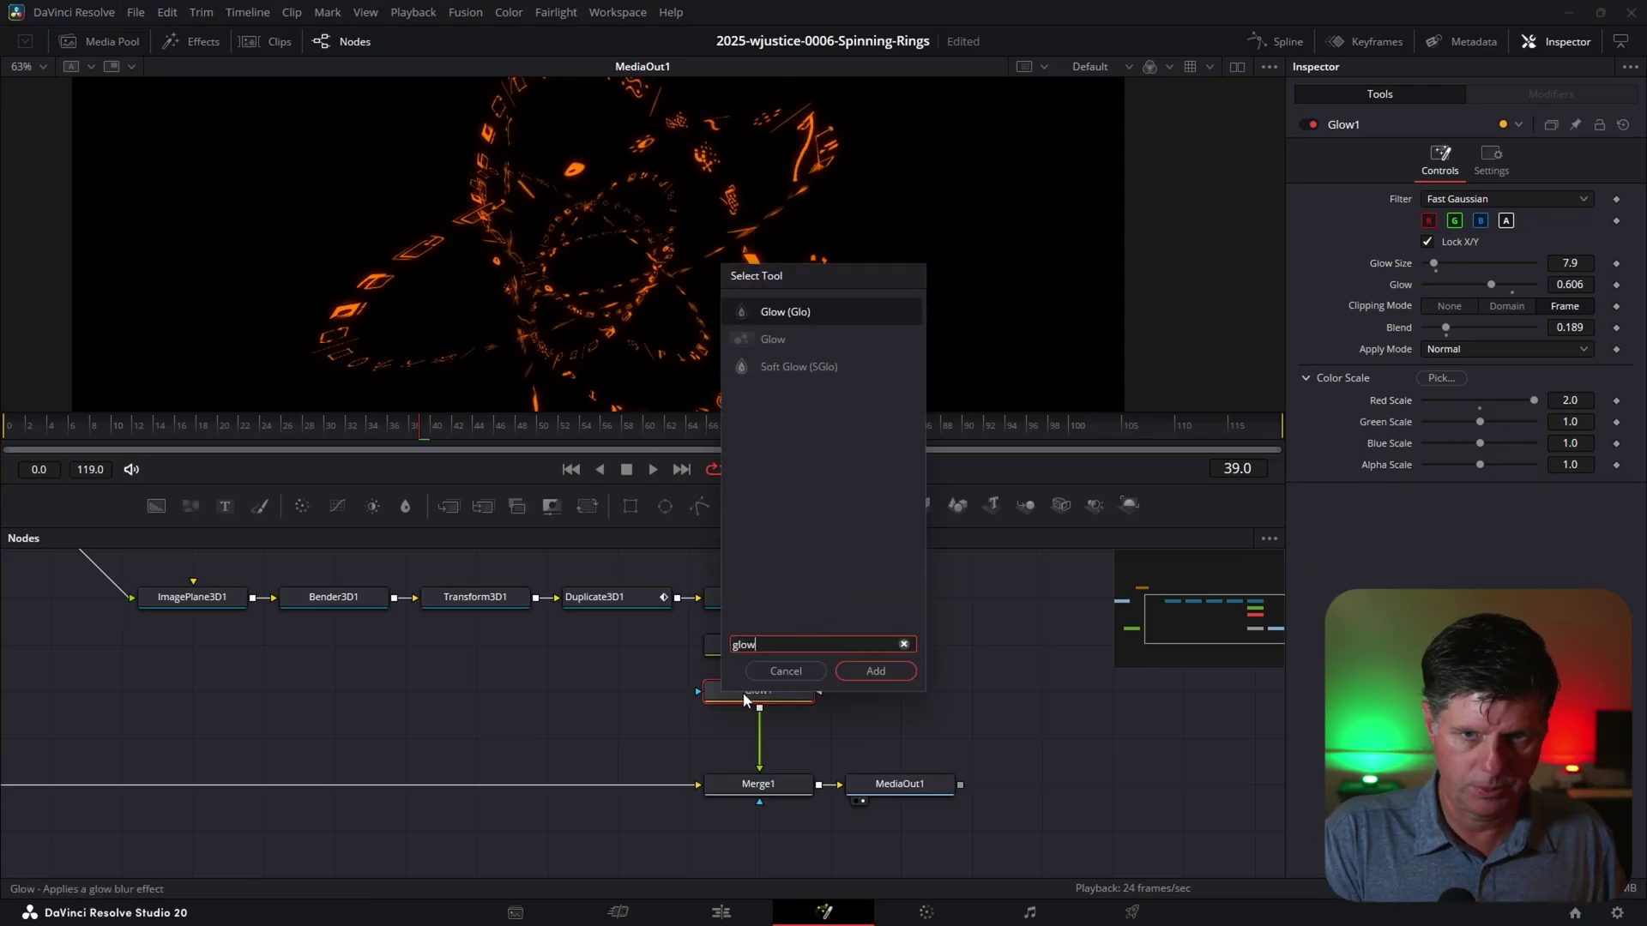
key(Return)
scroll(704, 220, up, 3)
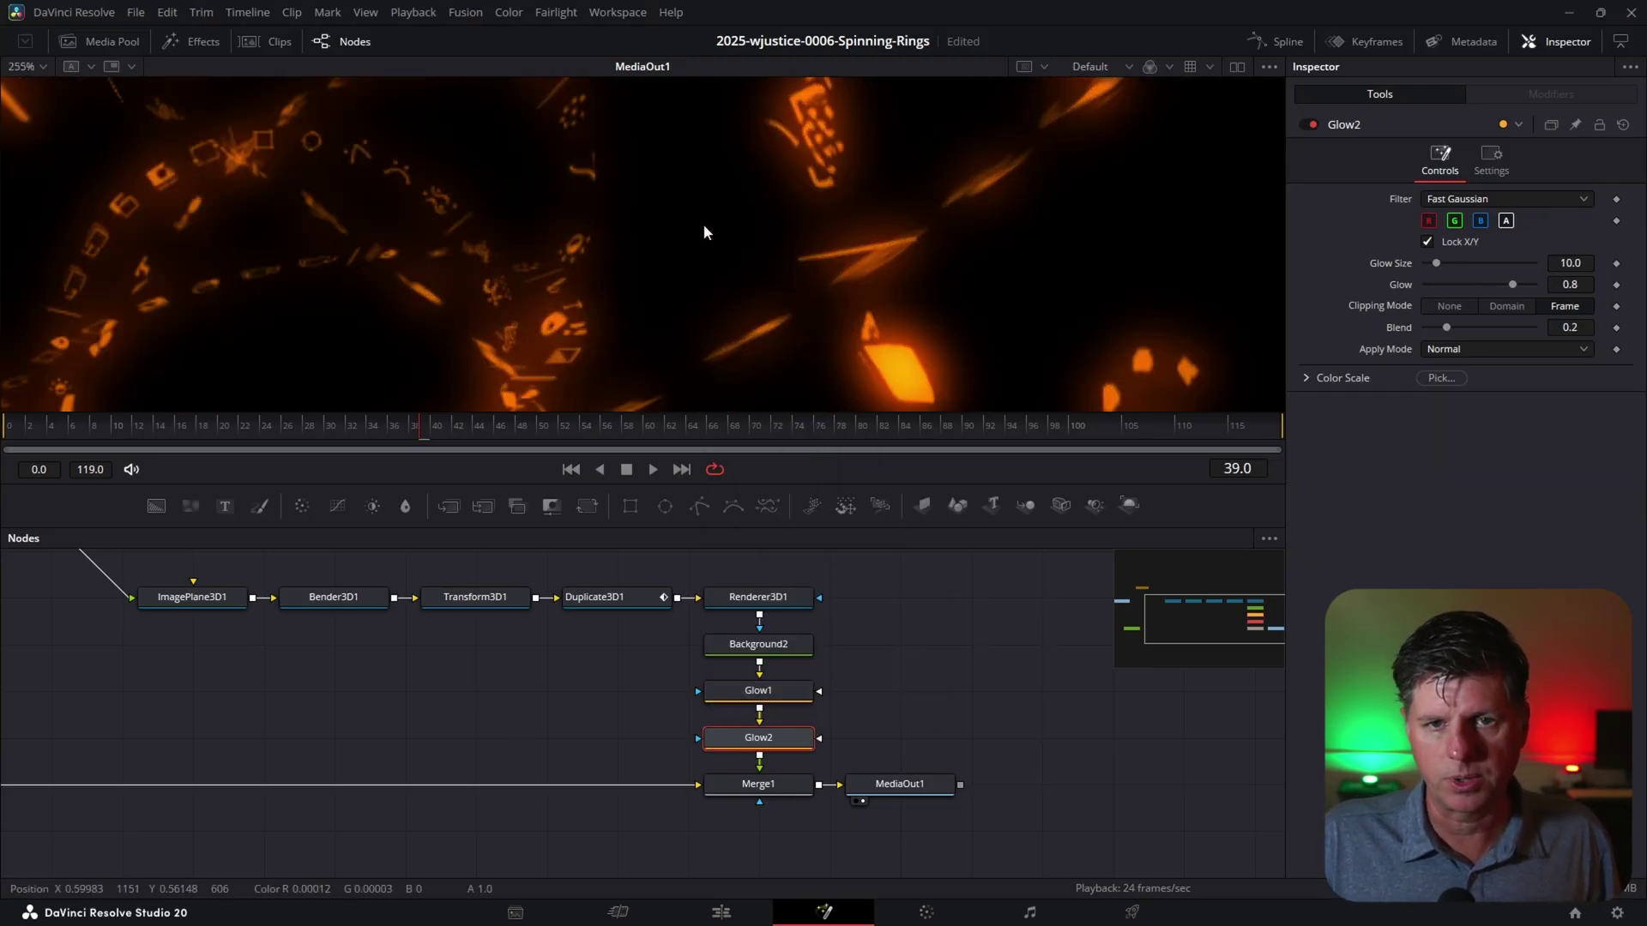
scroll(703, 223, down, 5)
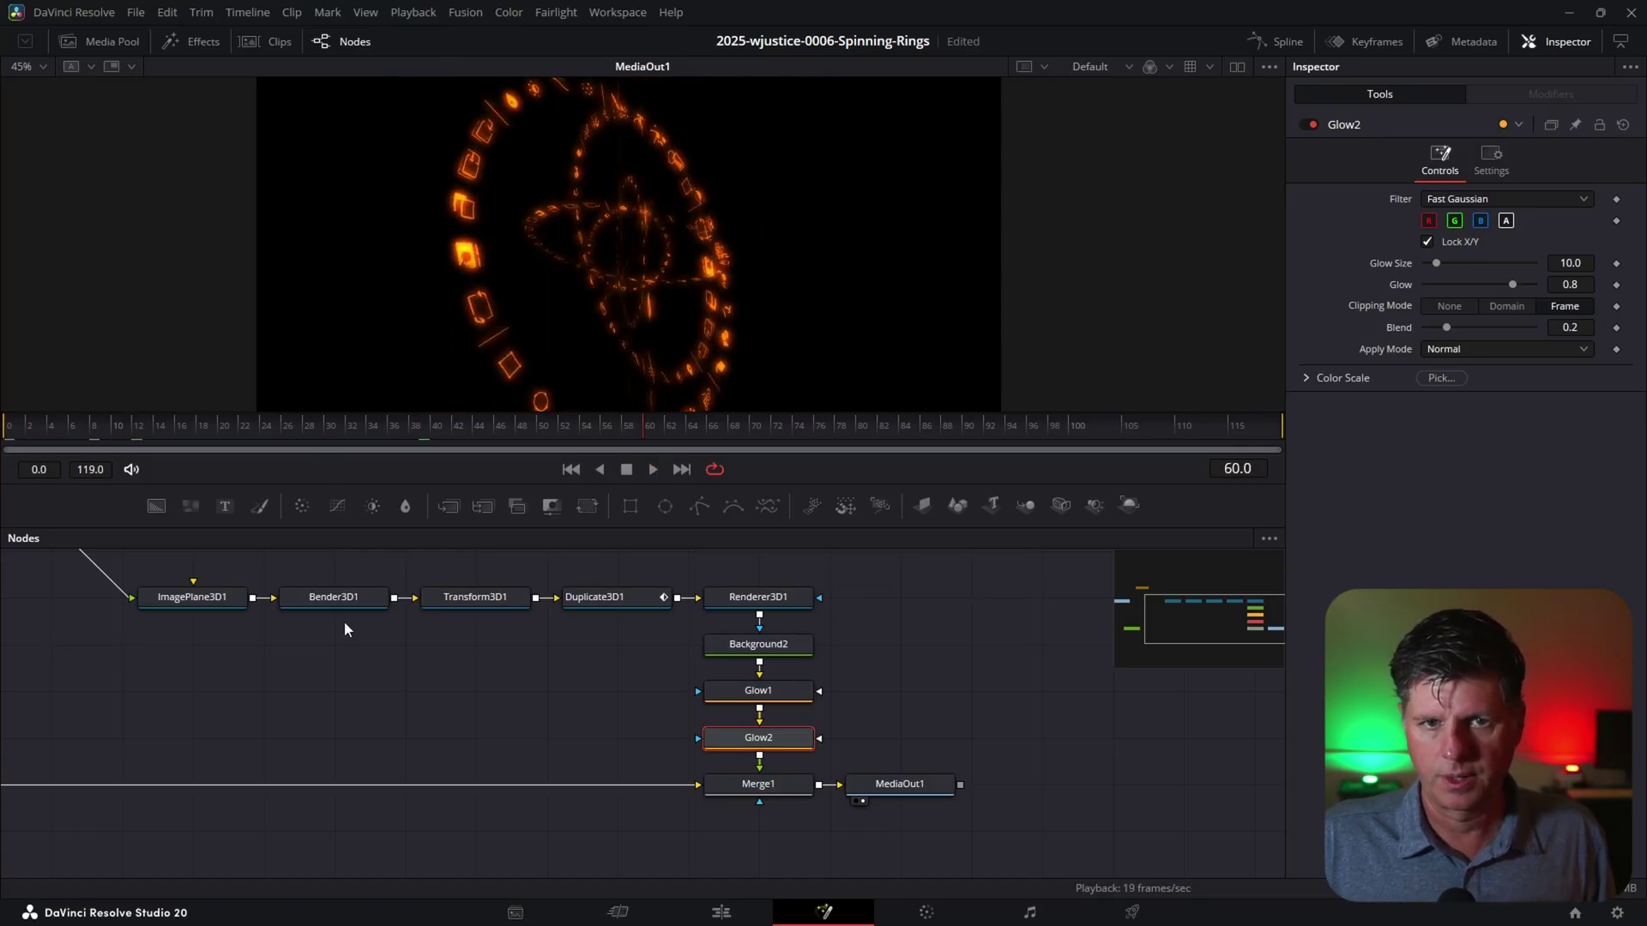
scroll(662, 255, up, 3)
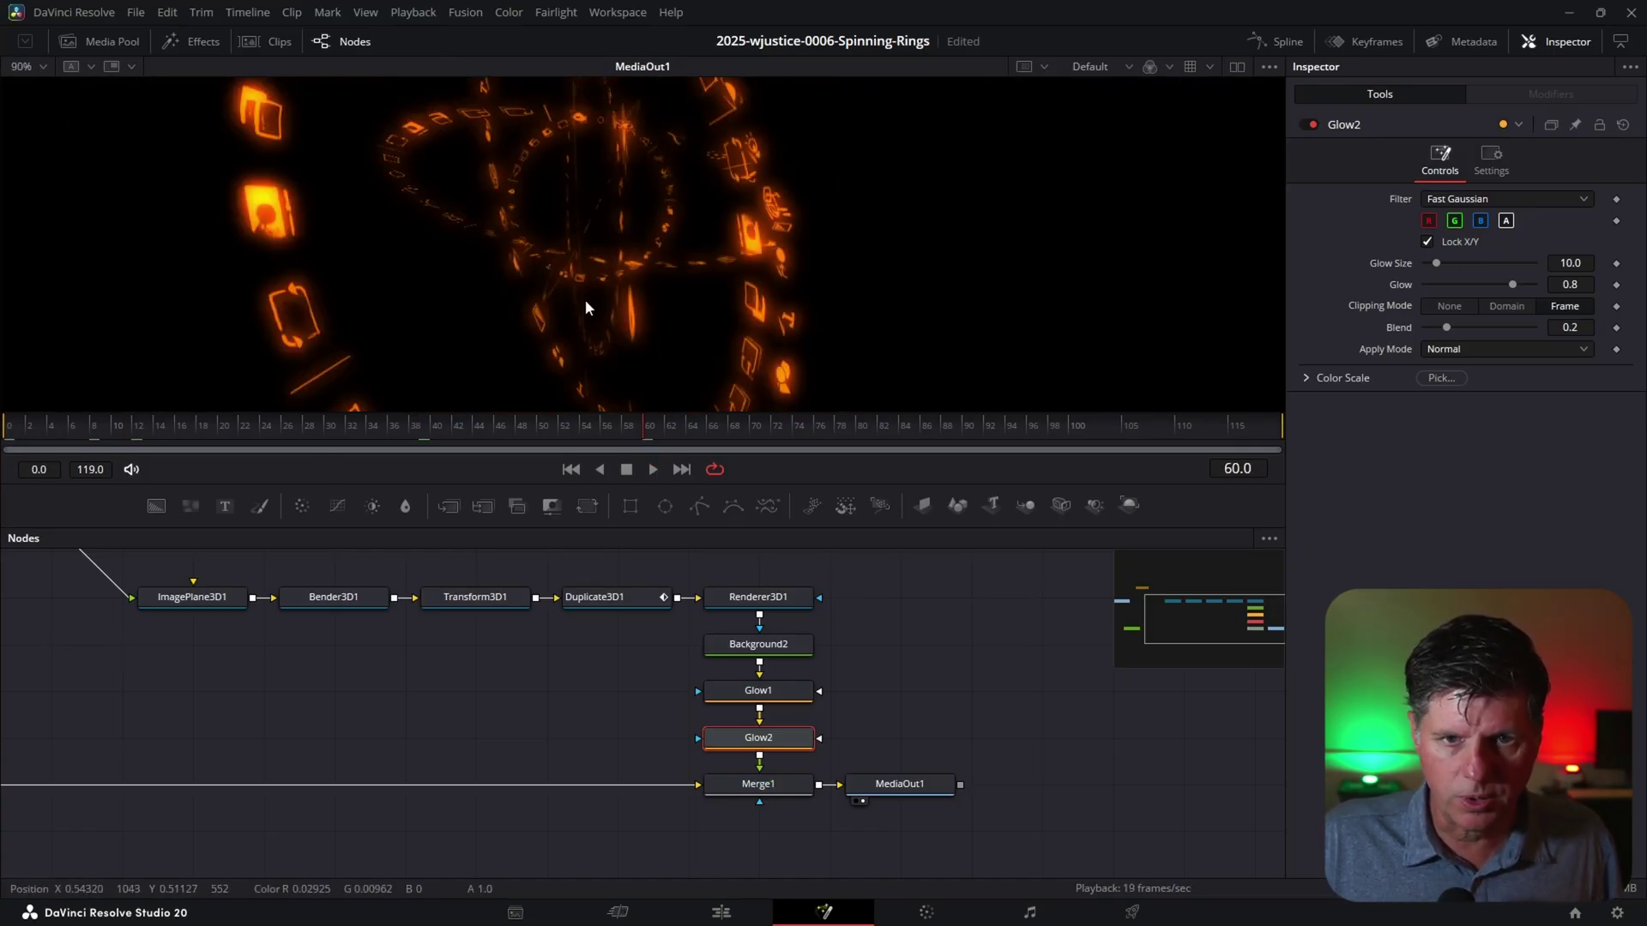
drag(227, 614, 577, 693)
scroll(532, 677, down, 1)
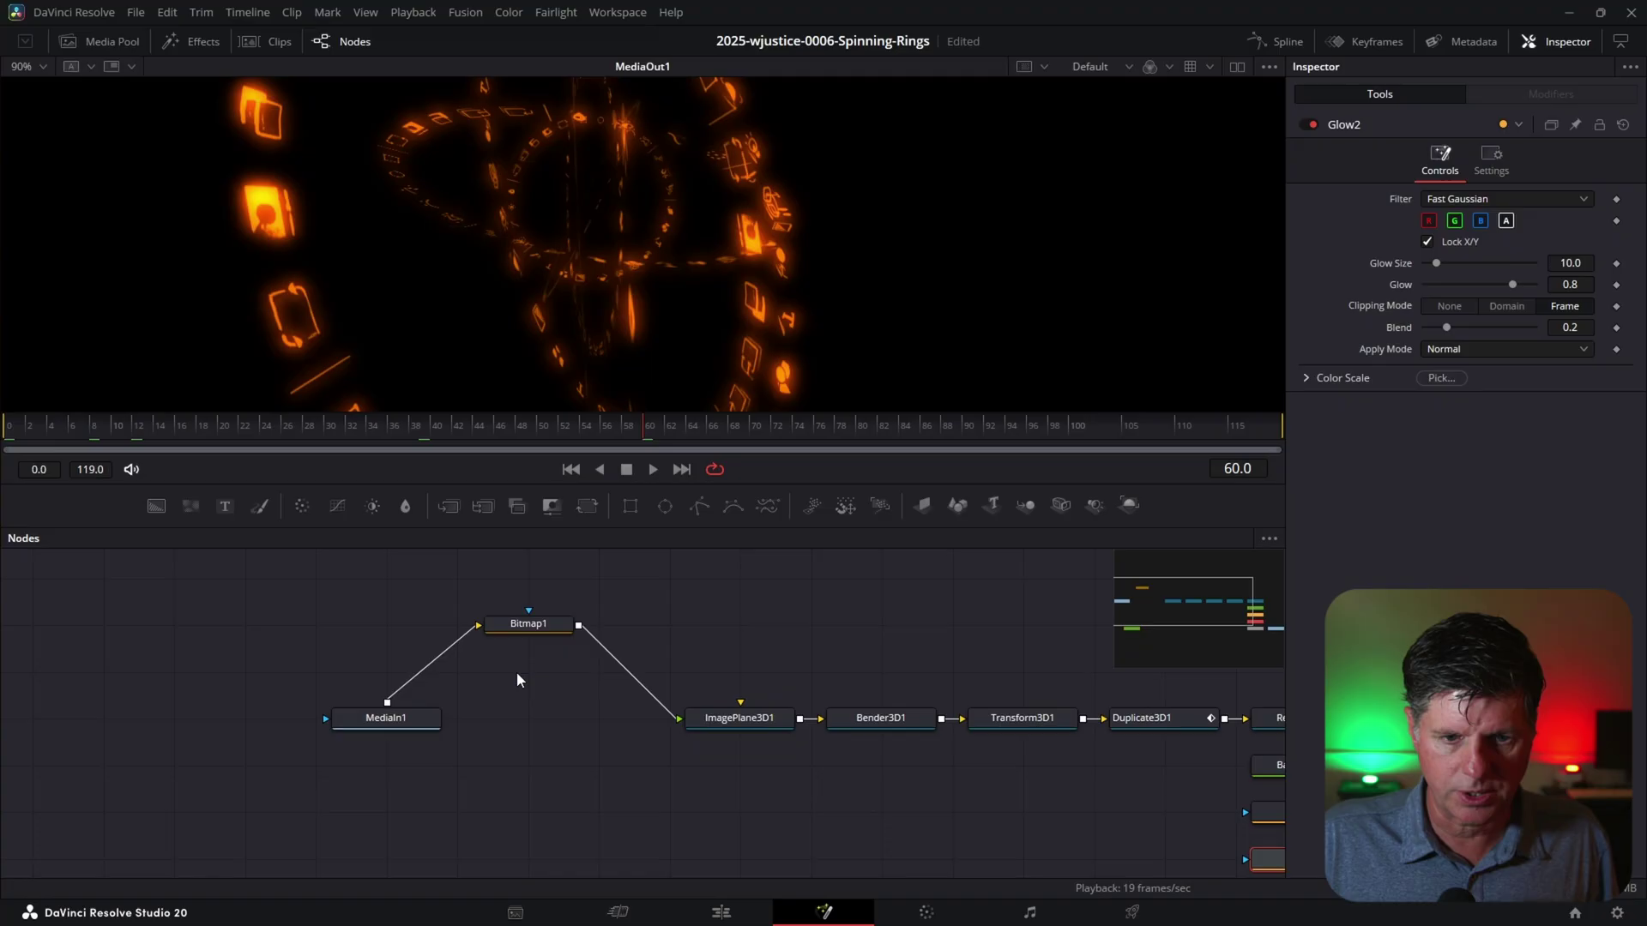
Raise Bitmap1's High threshold to 0.156 and replay the animation
click(501, 631)
drag(1471, 382, 1484, 381)
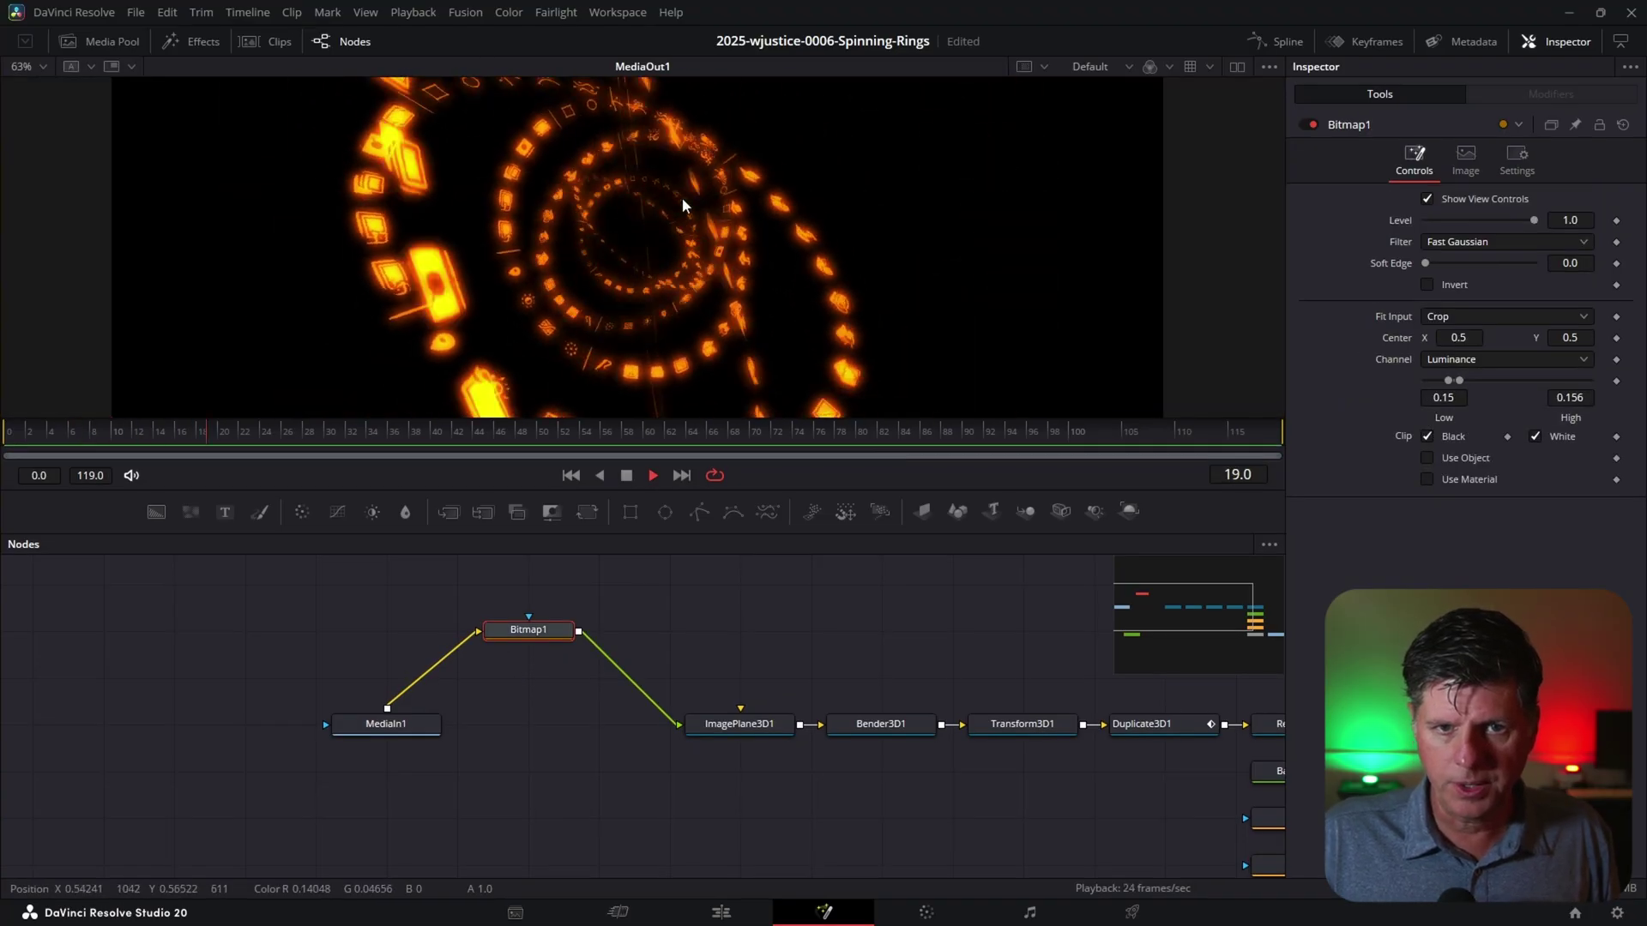
key(space)
key(space)
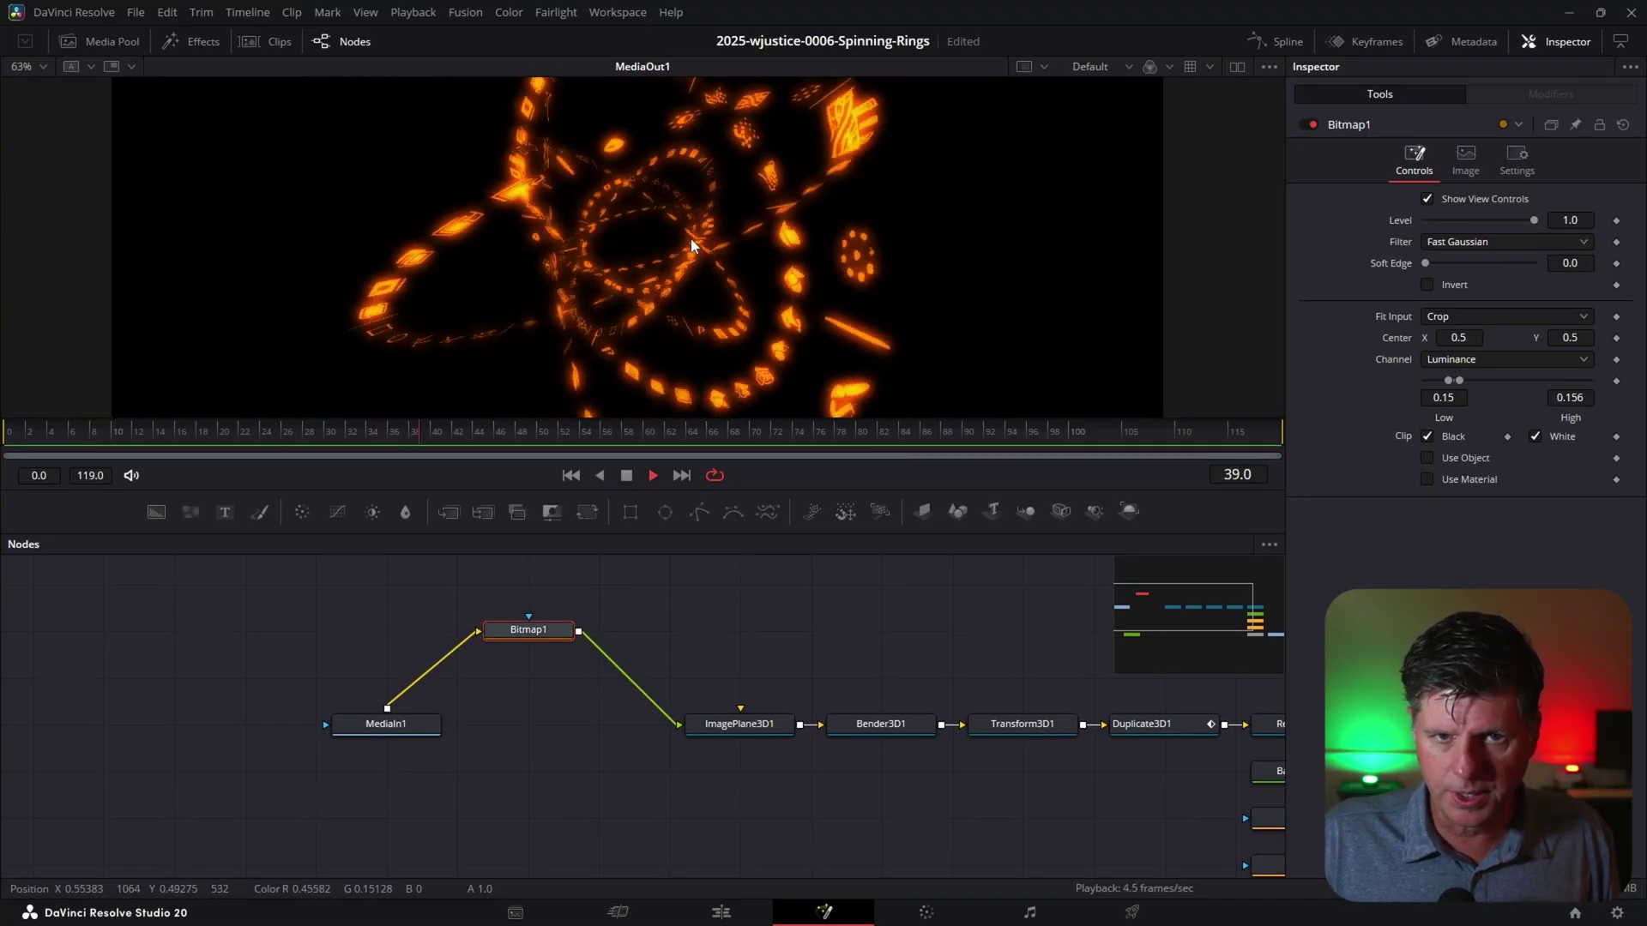
key(space)
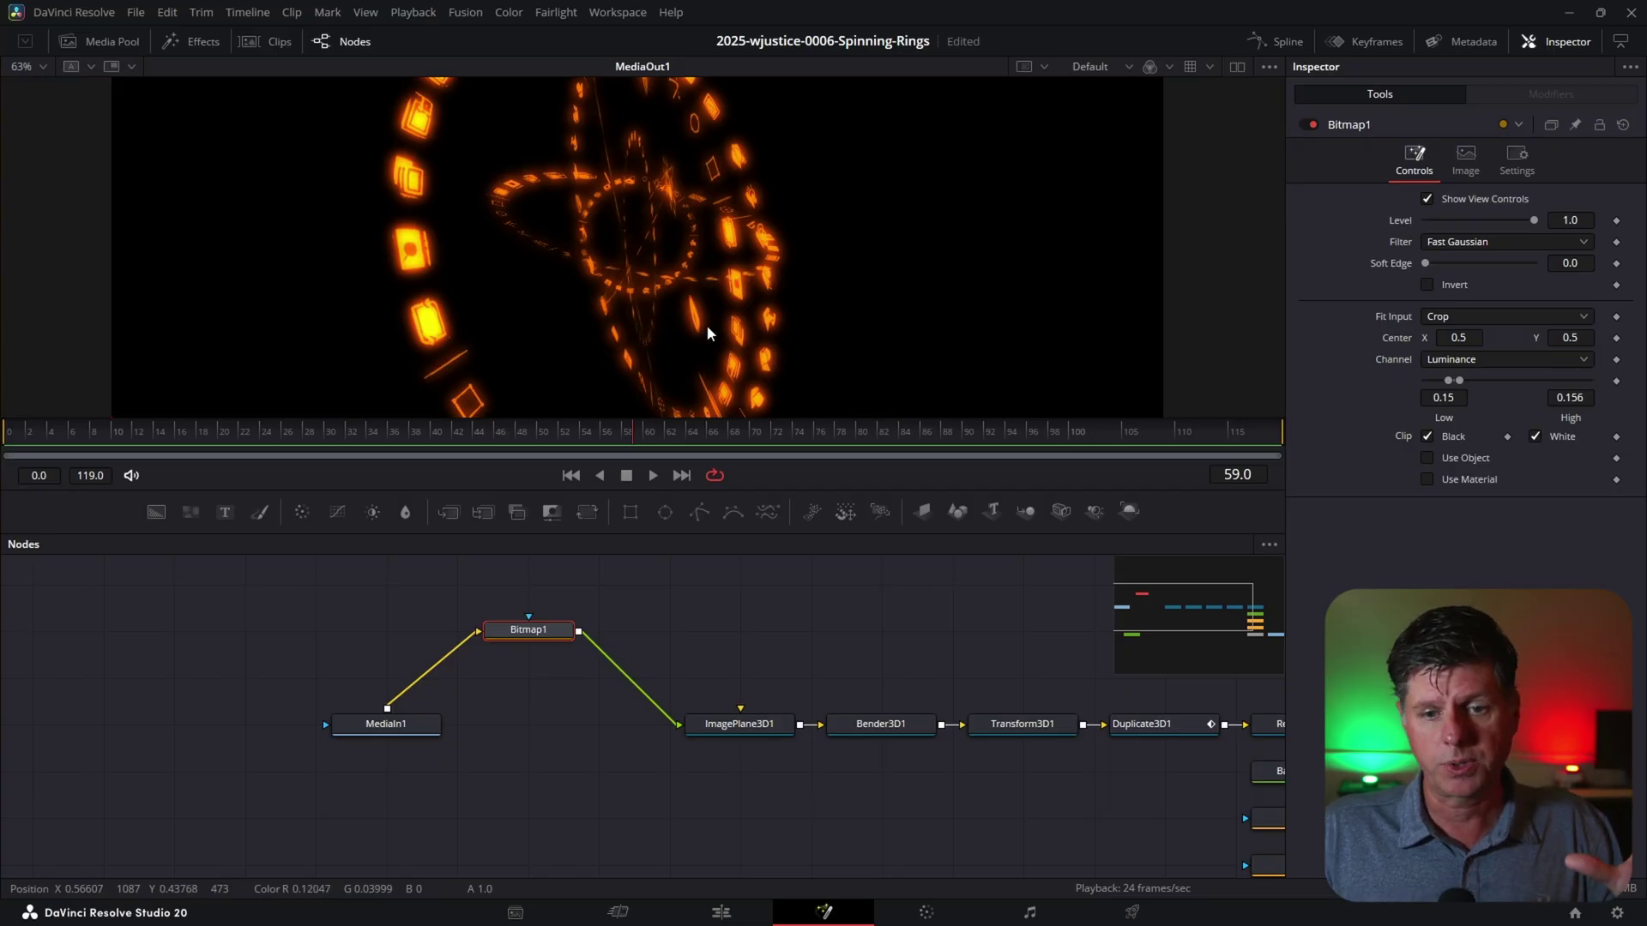
Test a Y rotation on ImagePlane3D1, then reset it to 0
click(734, 728)
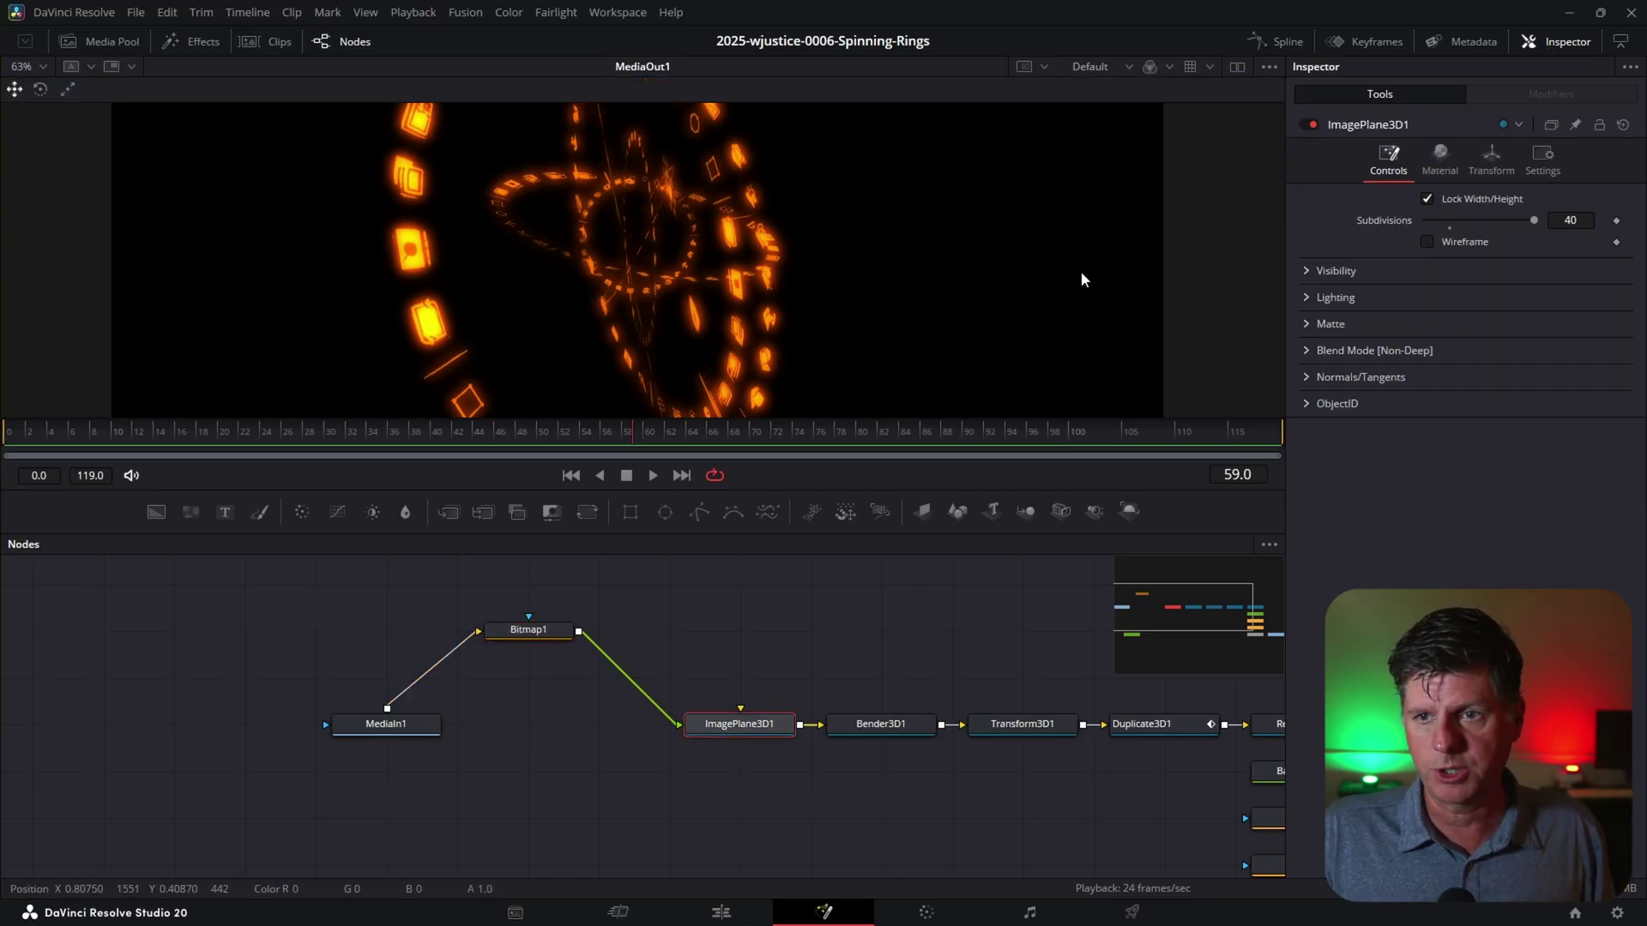
click(1490, 161)
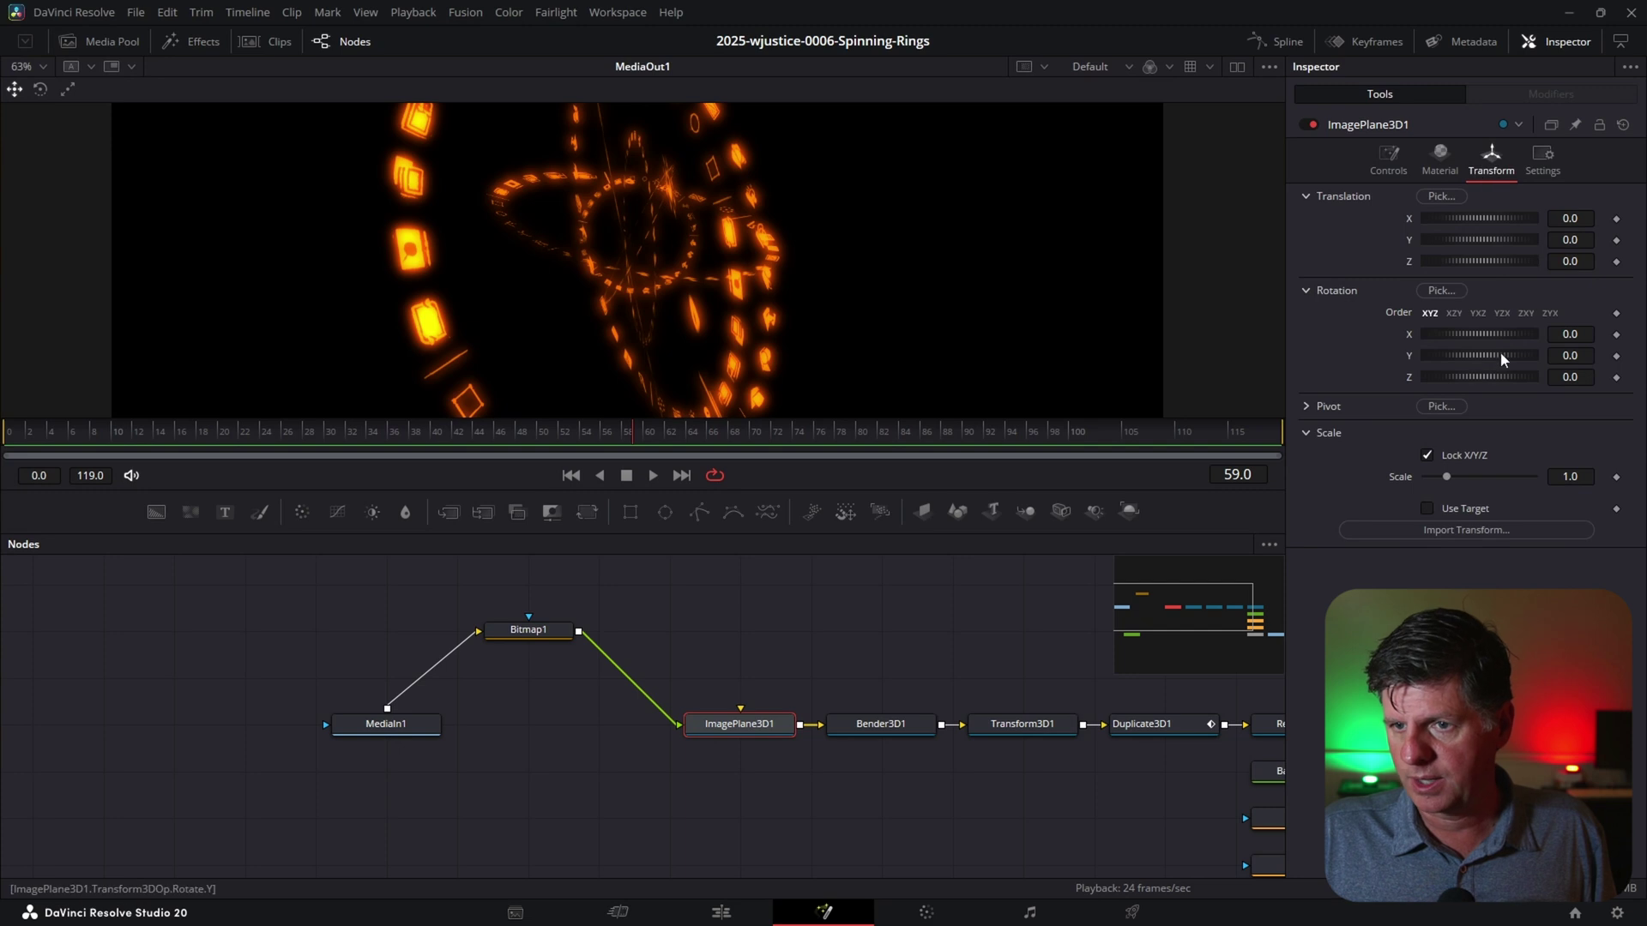
drag(1506, 354, 1442, 353)
scroll(883, 267, down, 2)
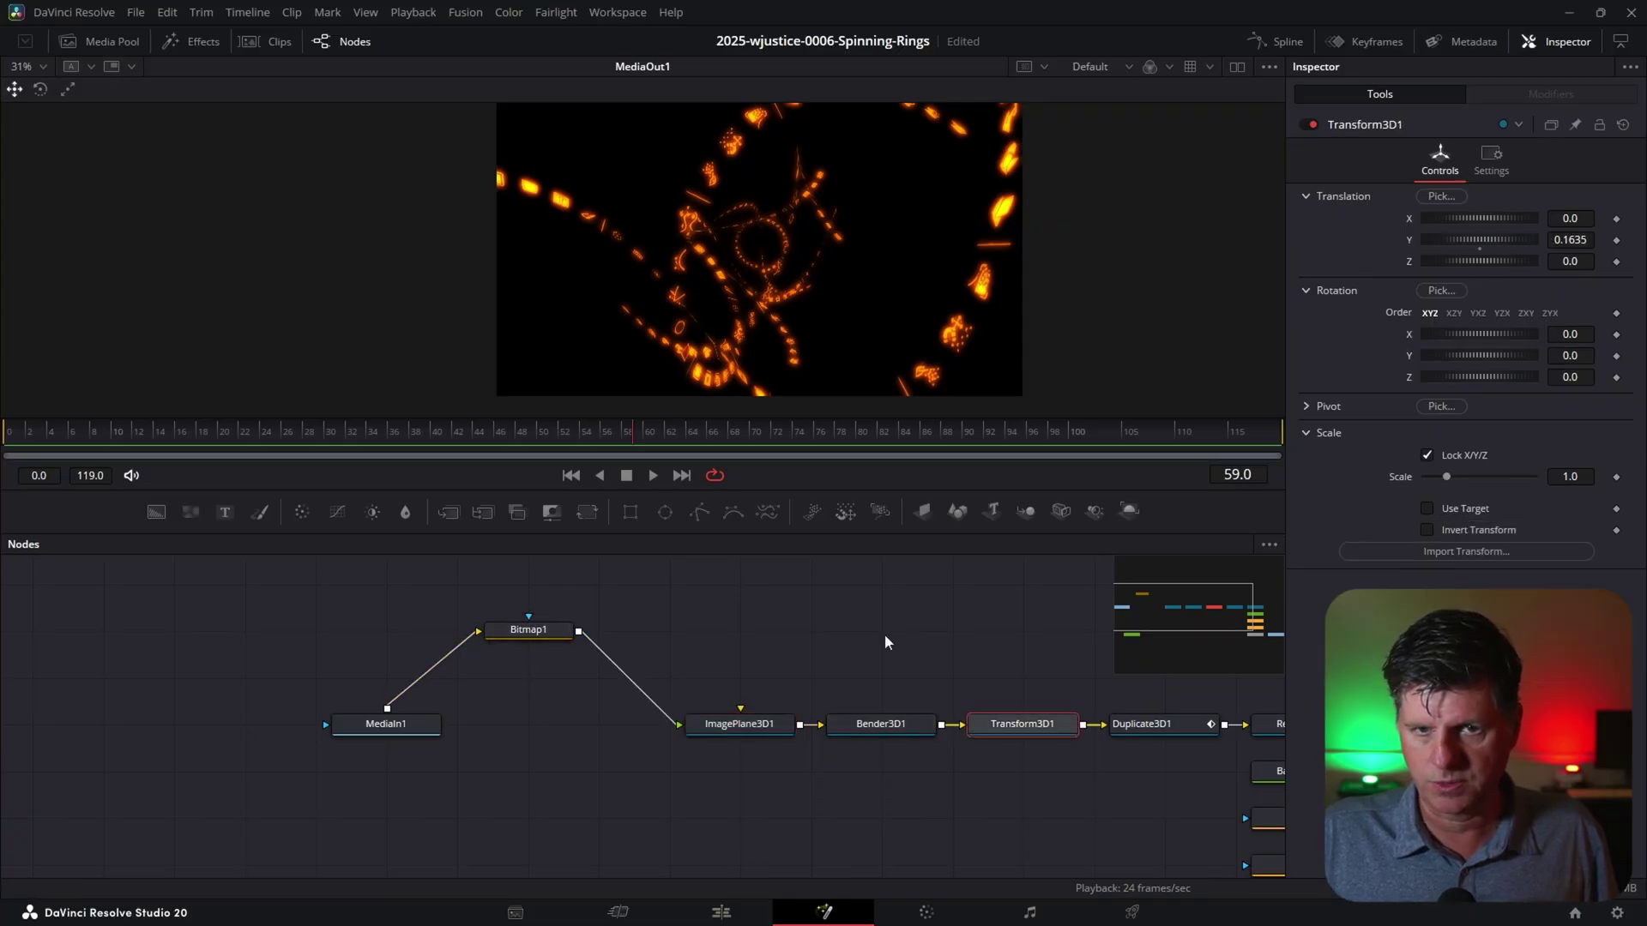
click(501, 630)
click(733, 729)
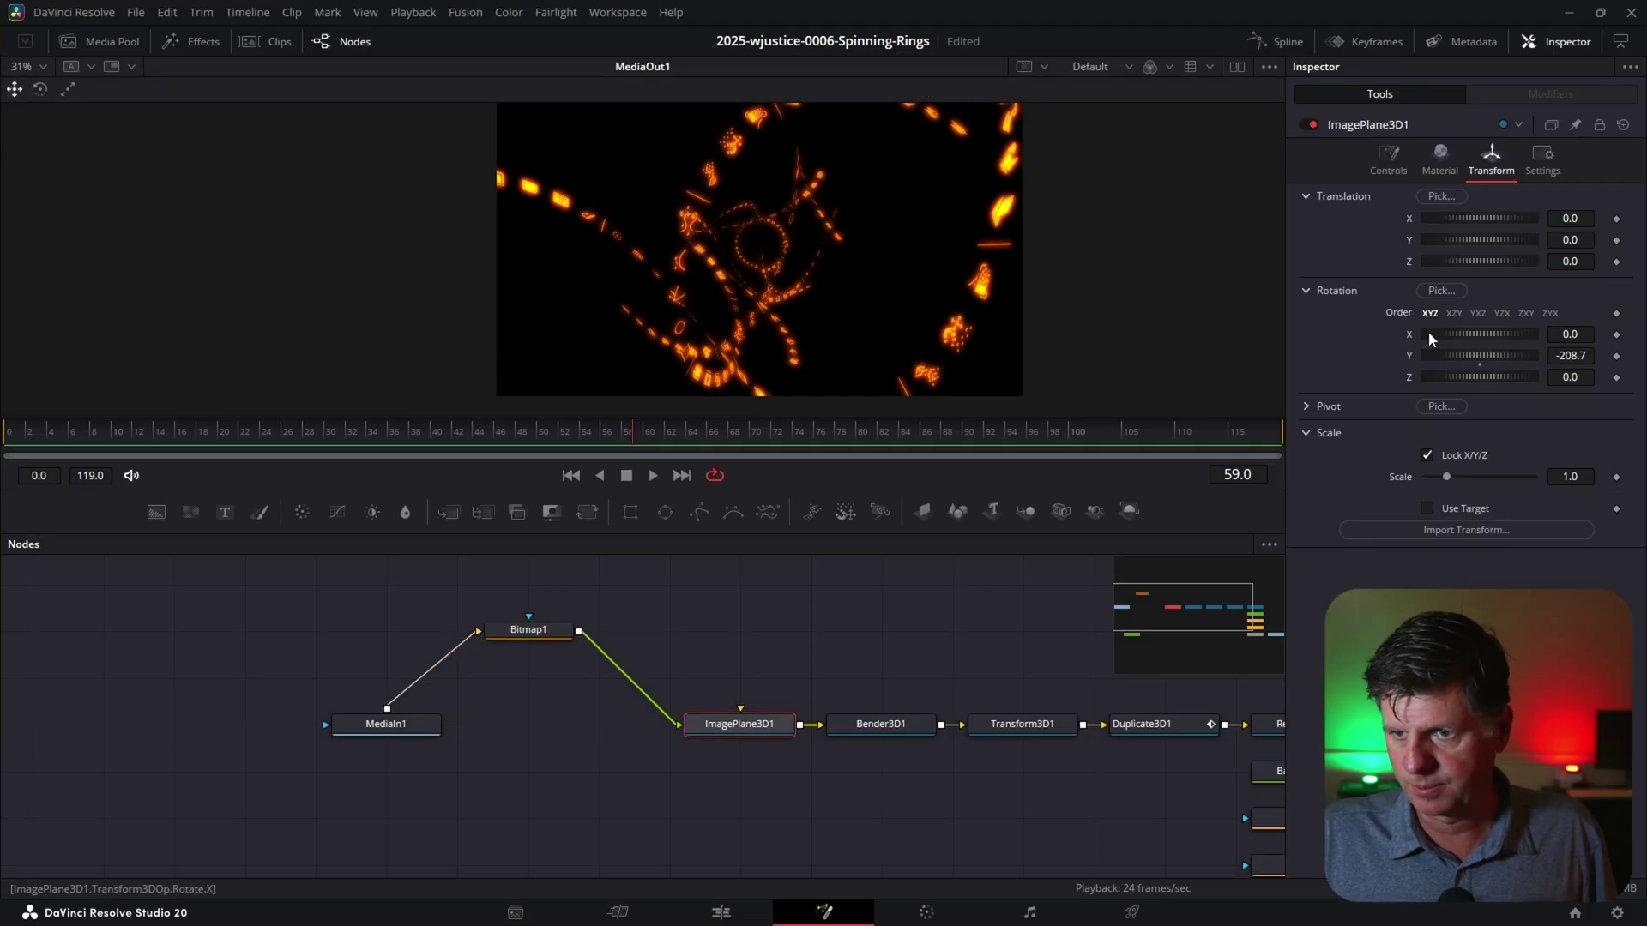
double_click(1417, 354)
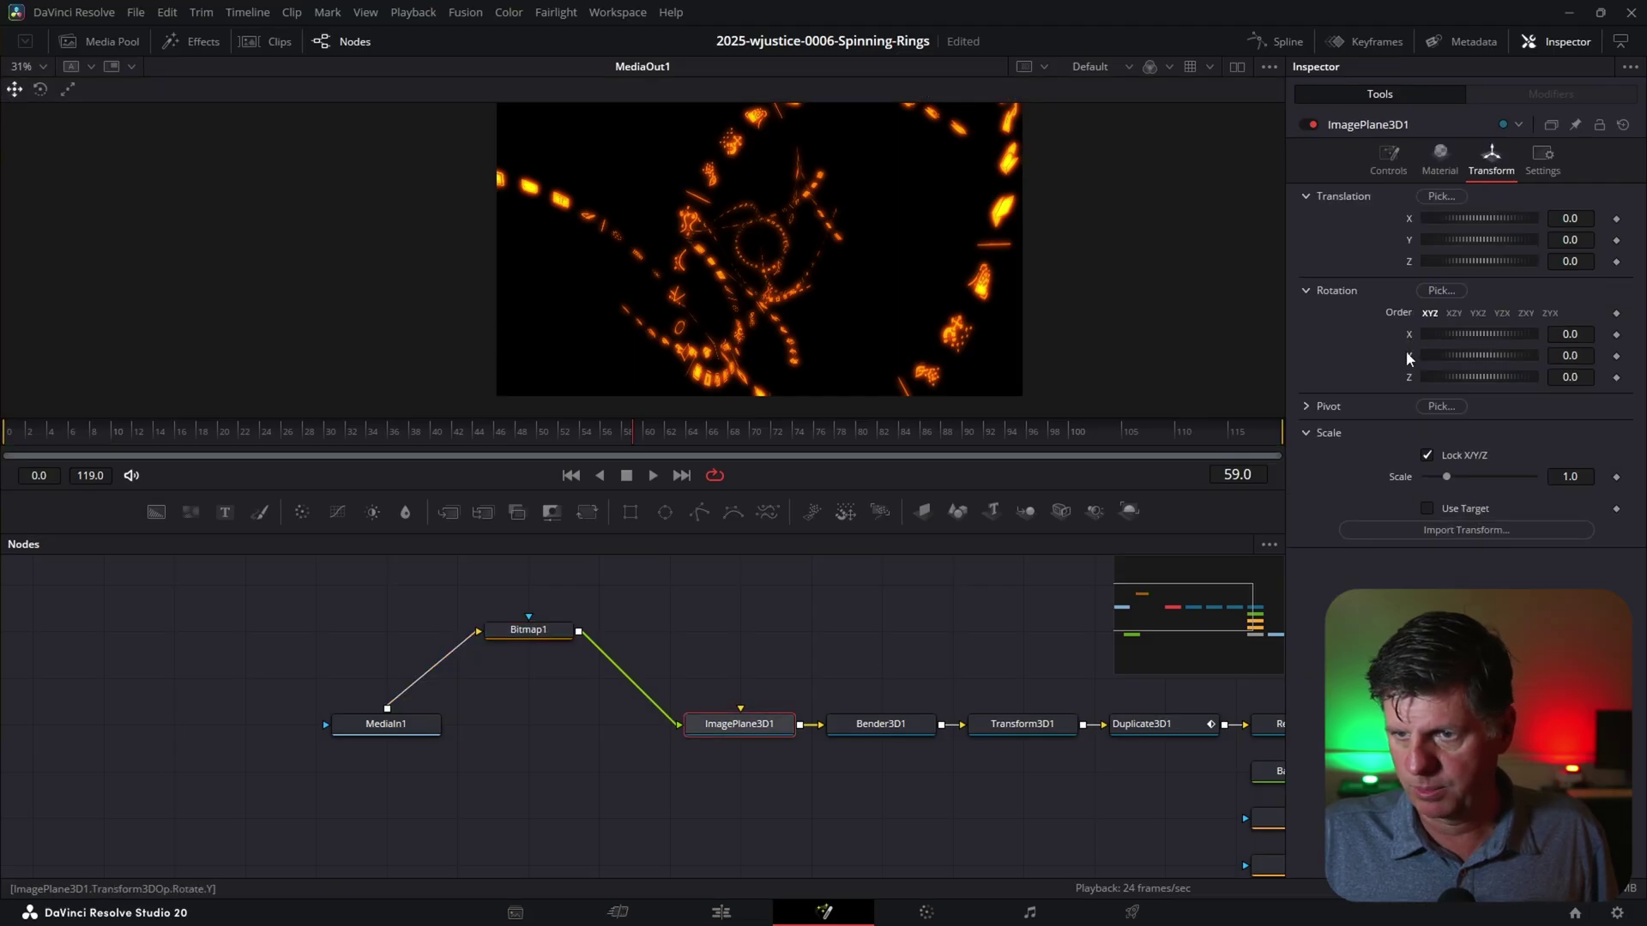
Test a Y rotation on Transform3D1 and shift the Bitmap1 node left
click(1051, 727)
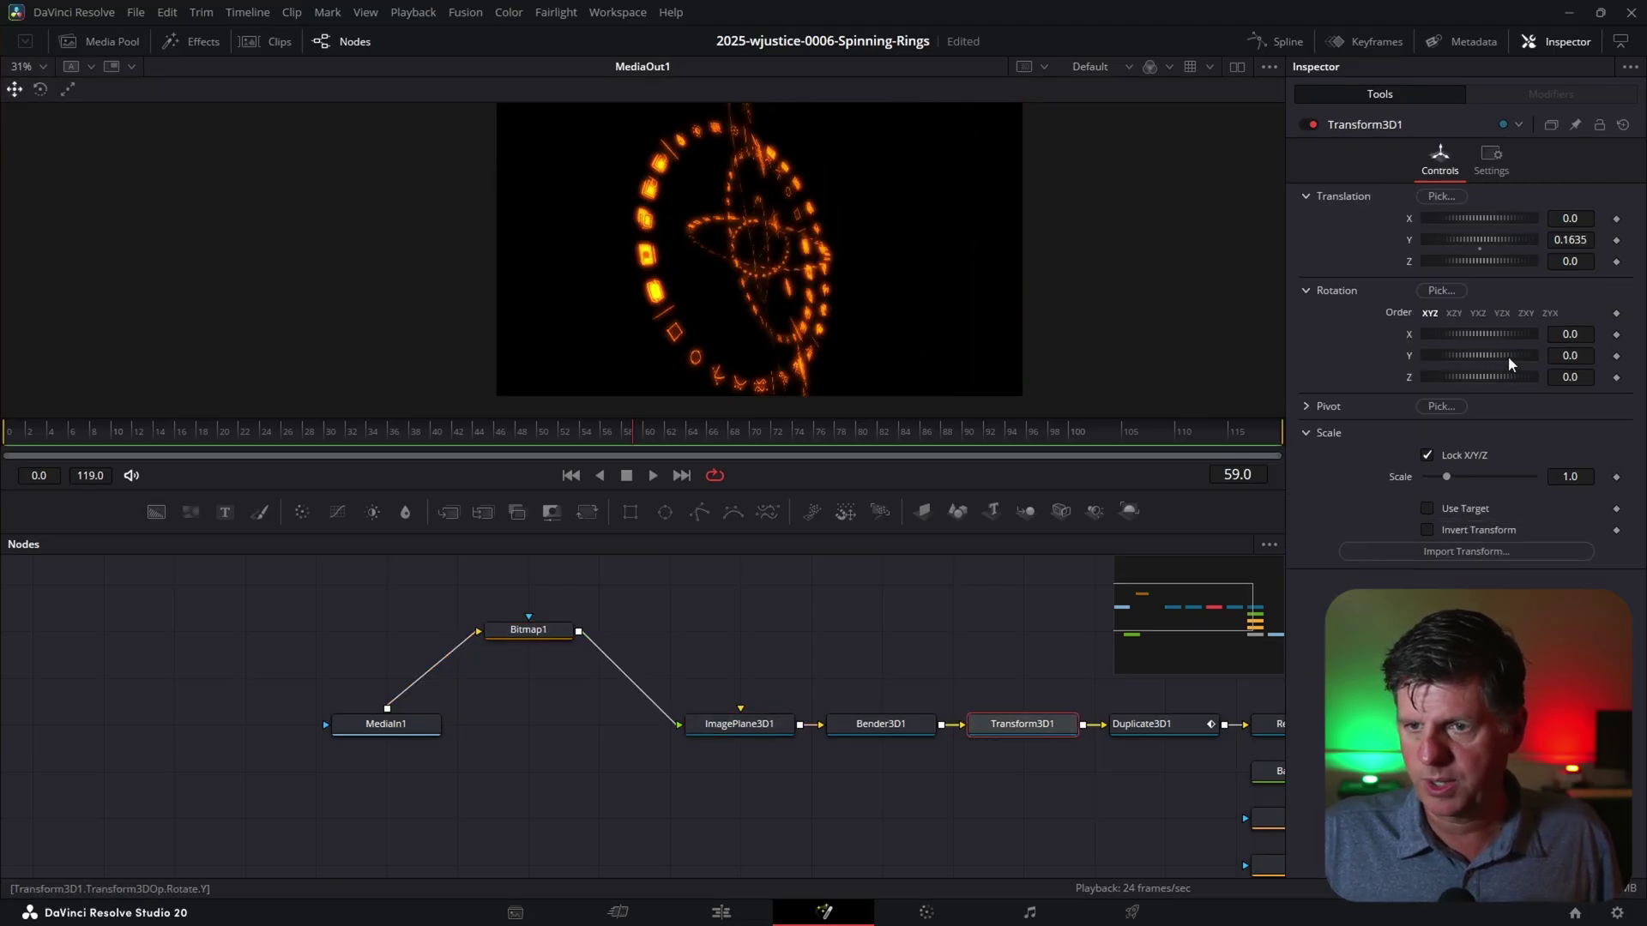
drag(1508, 357, 1412, 326)
scroll(736, 350, up, 5)
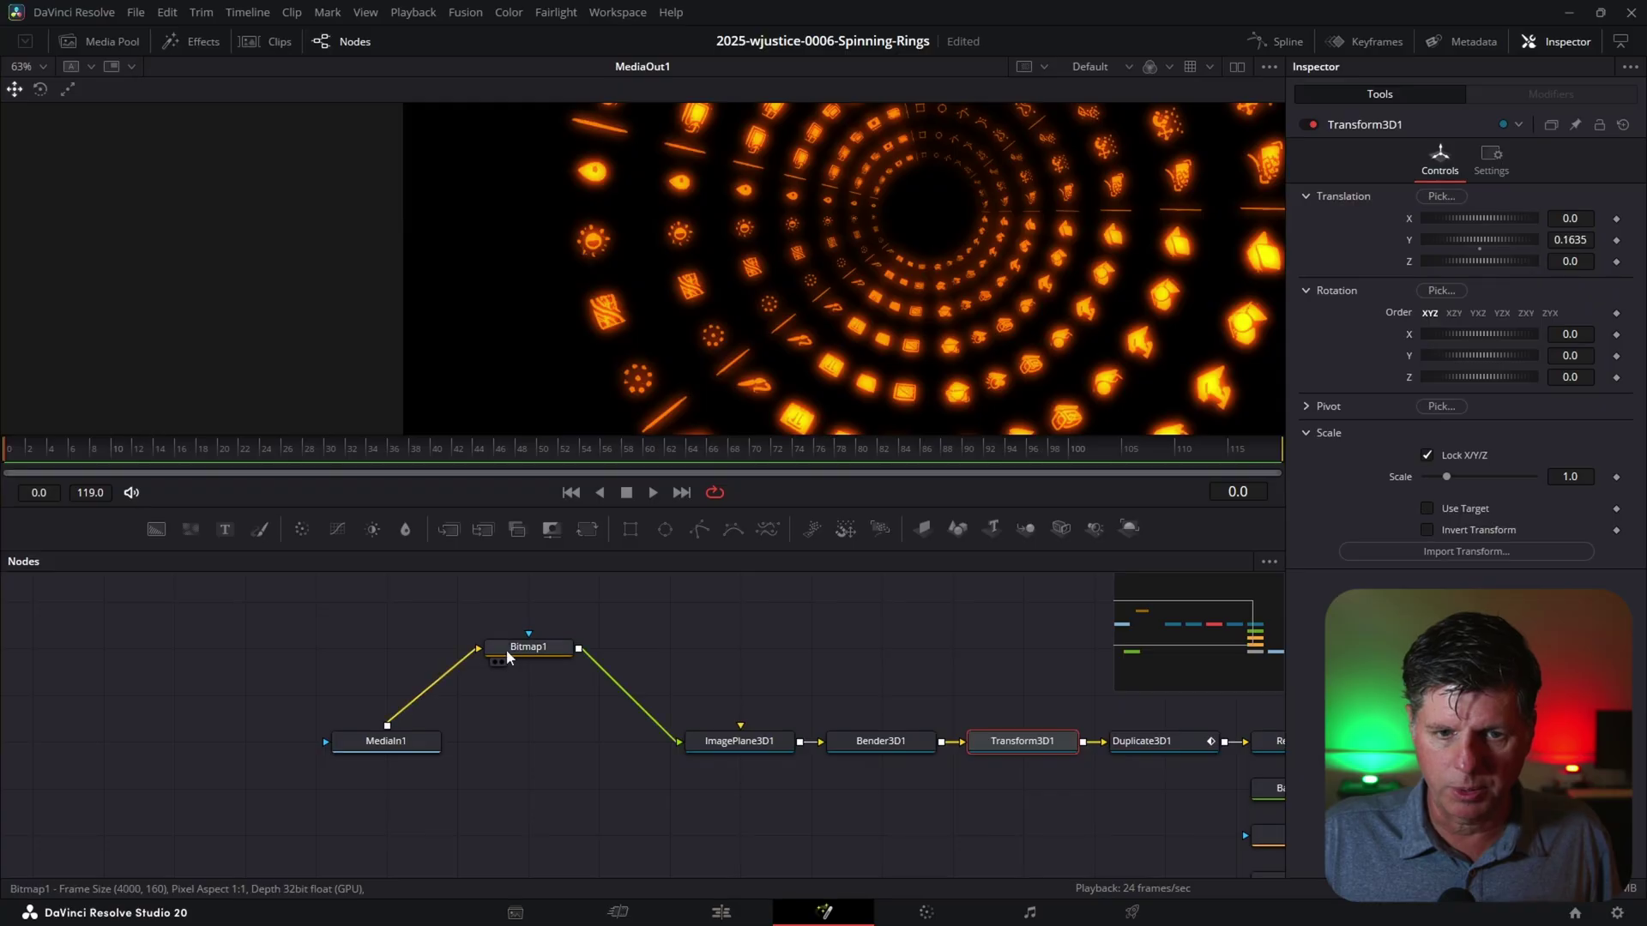
drag(508, 658, 438, 658)
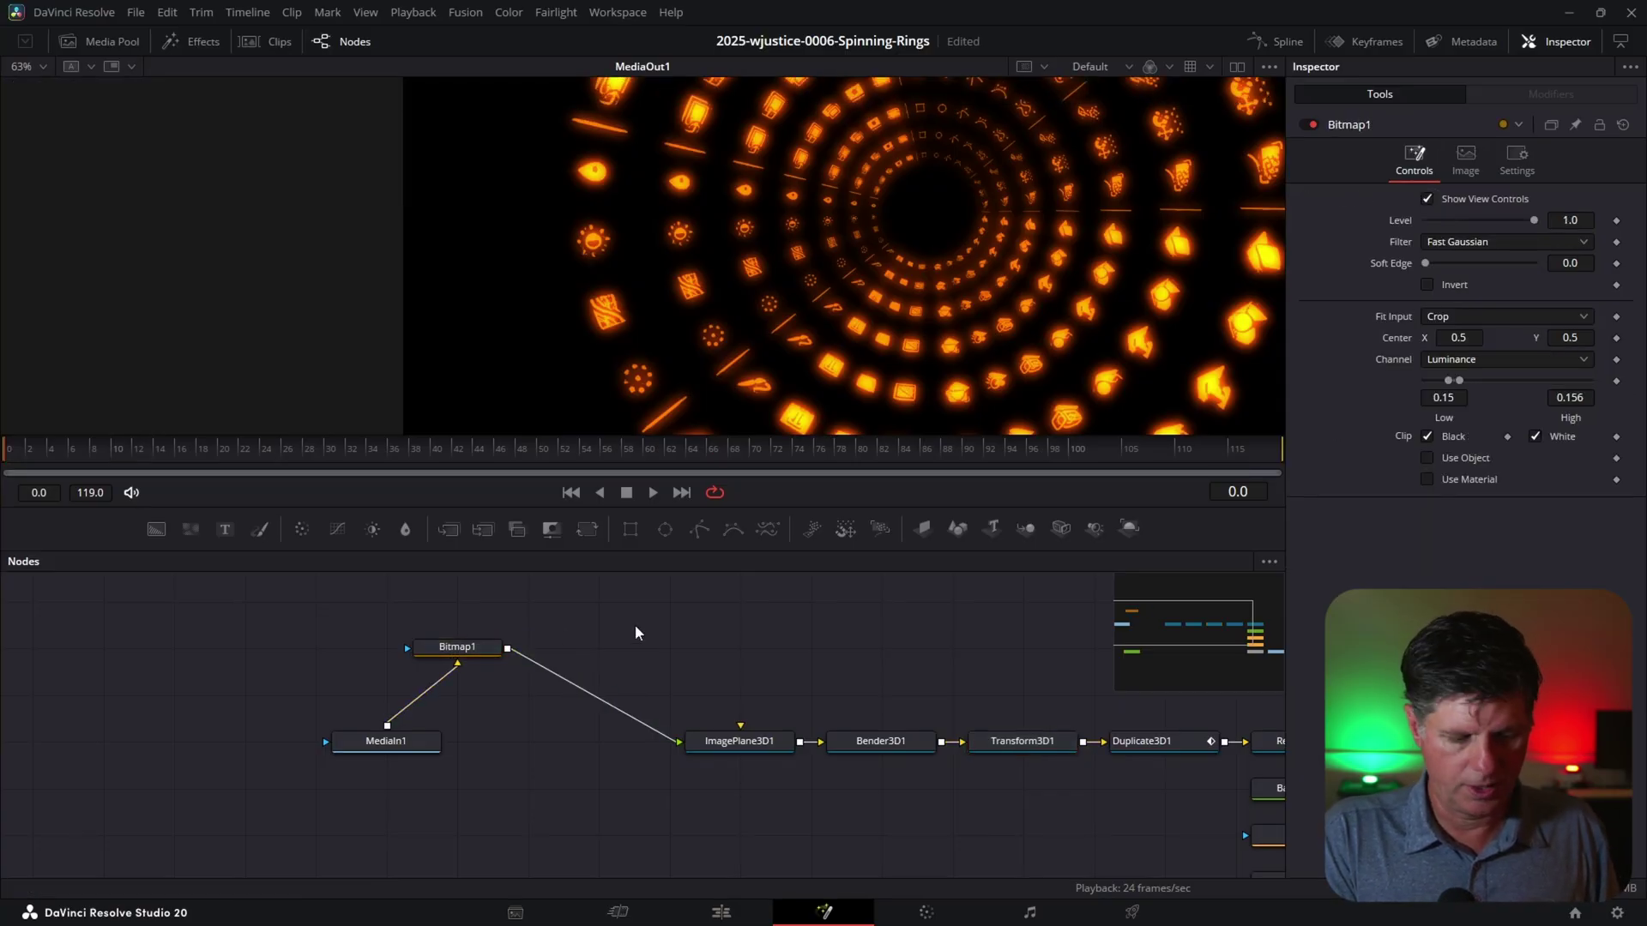
Add an ErodeDilate node between Bitmap1 and ImagePlane3D1
key(shift+space)
text(er)
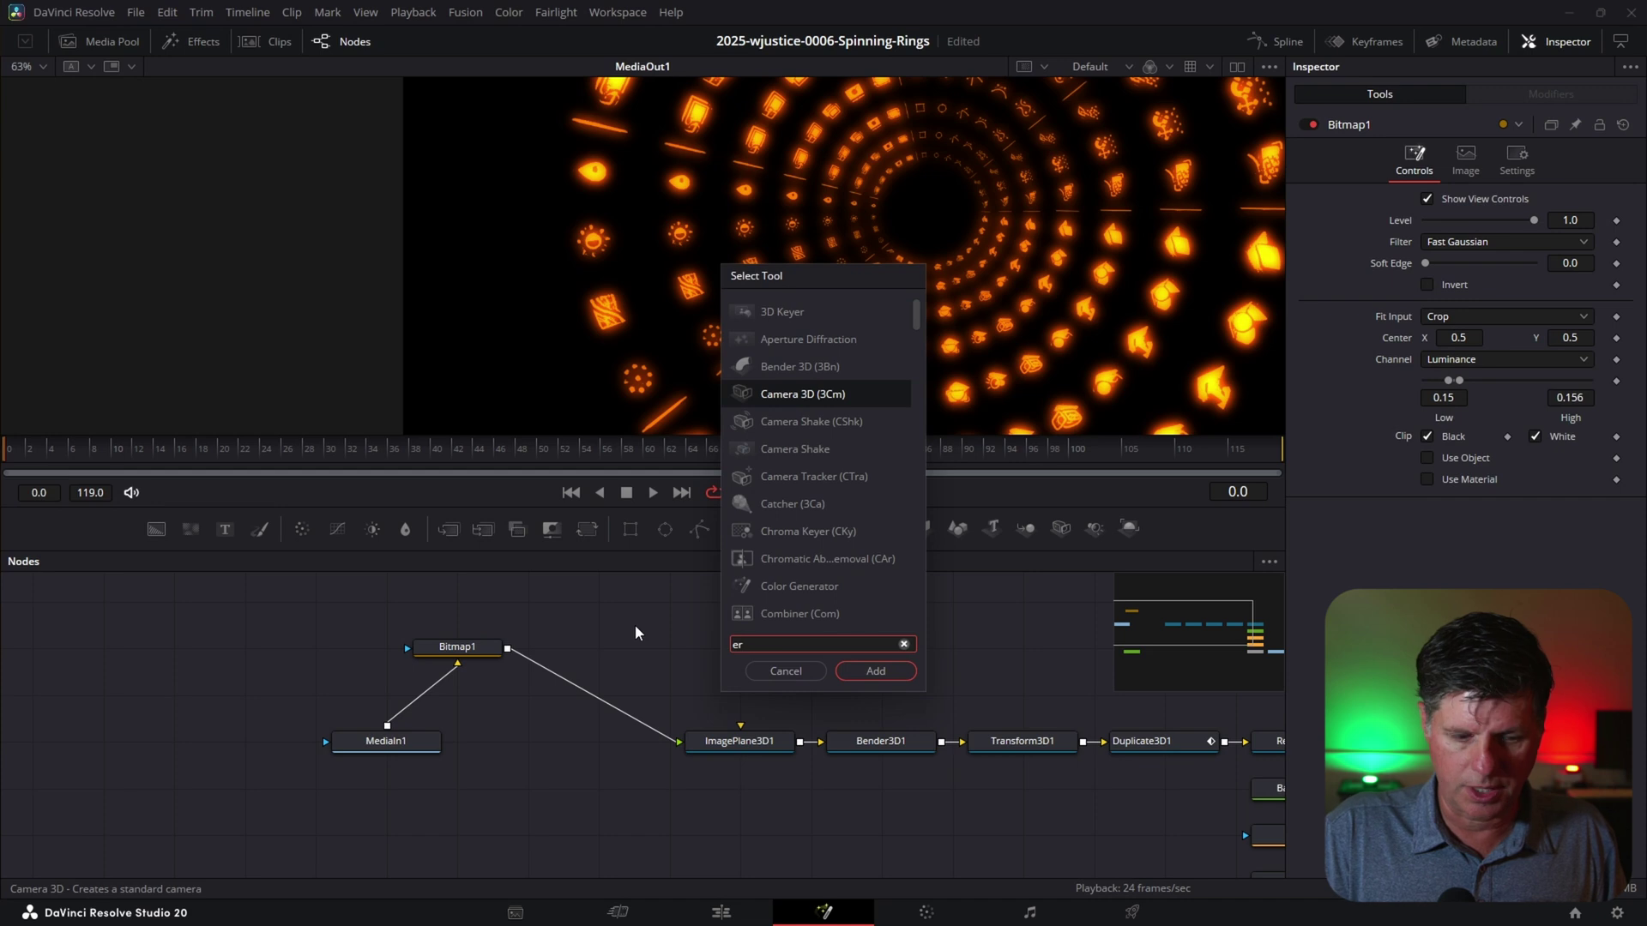
key(BackSpace)
key(BackSpace)
text(ero)
key(Return)
drag(508, 649, 536, 649)
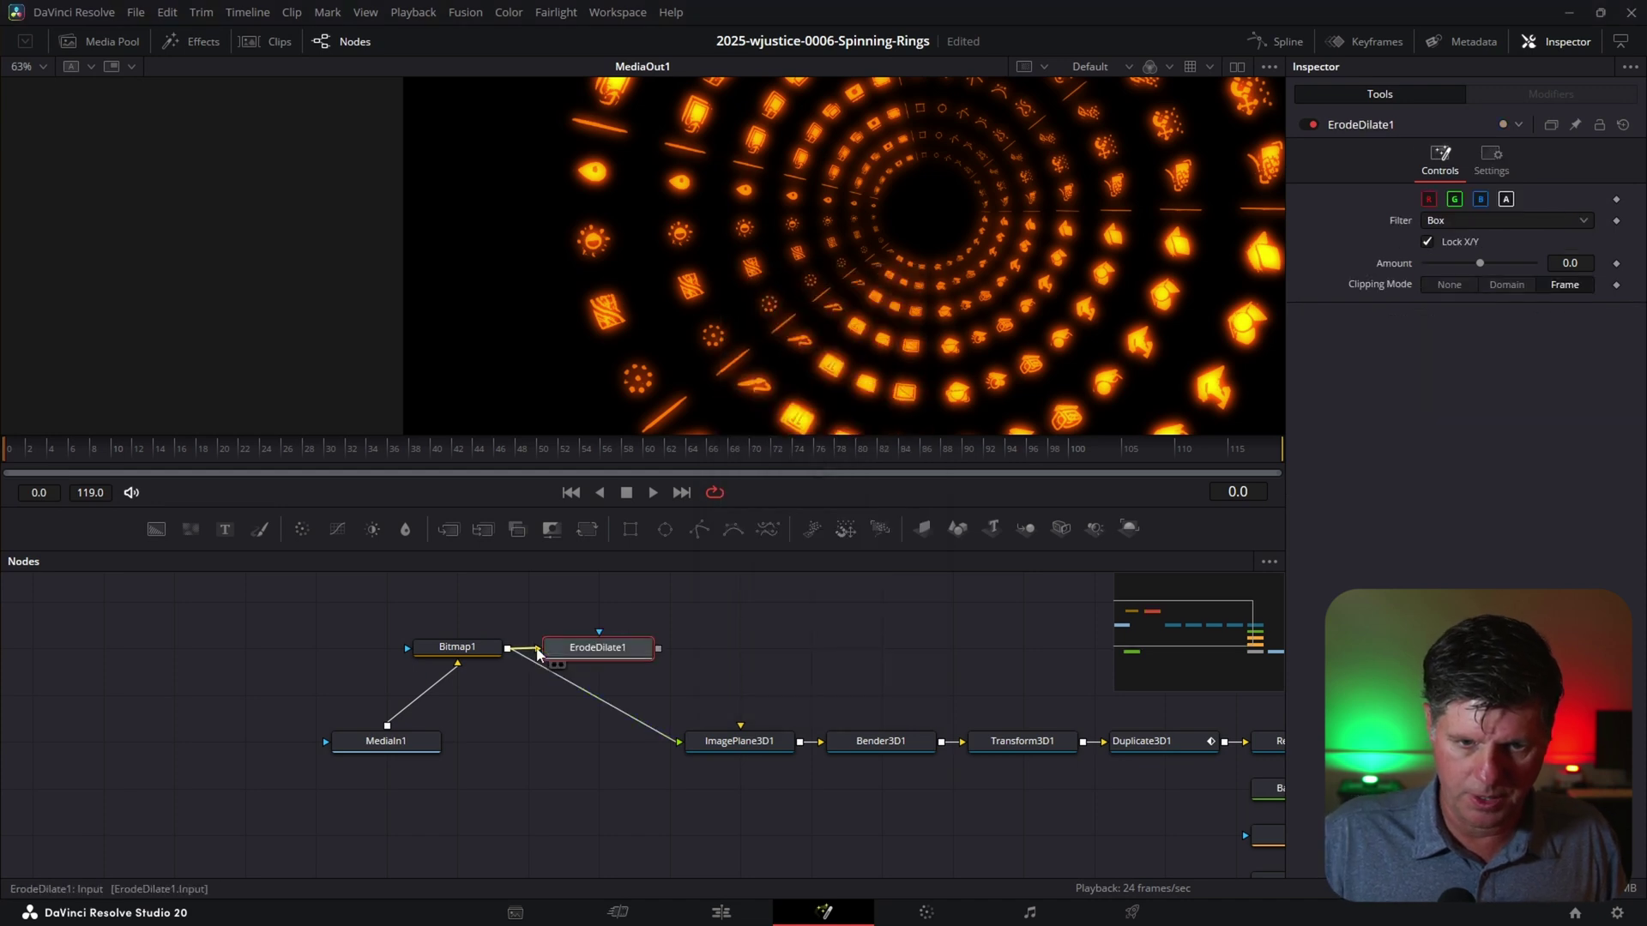
drag(664, 757, 657, 666)
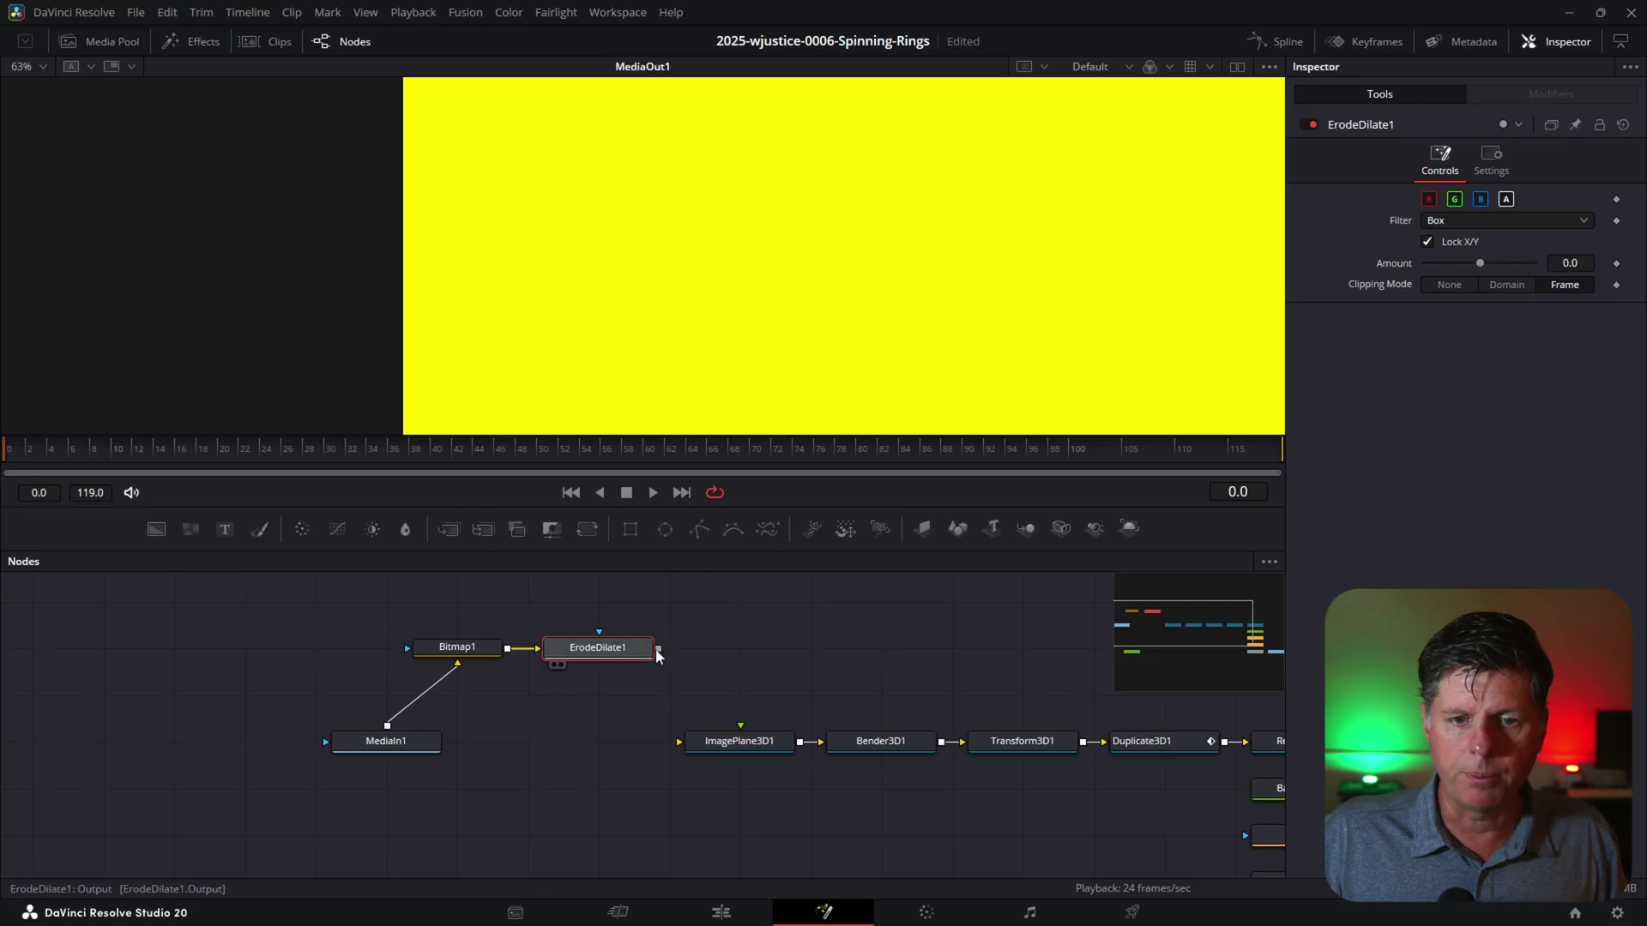
drag(662, 652, 679, 741)
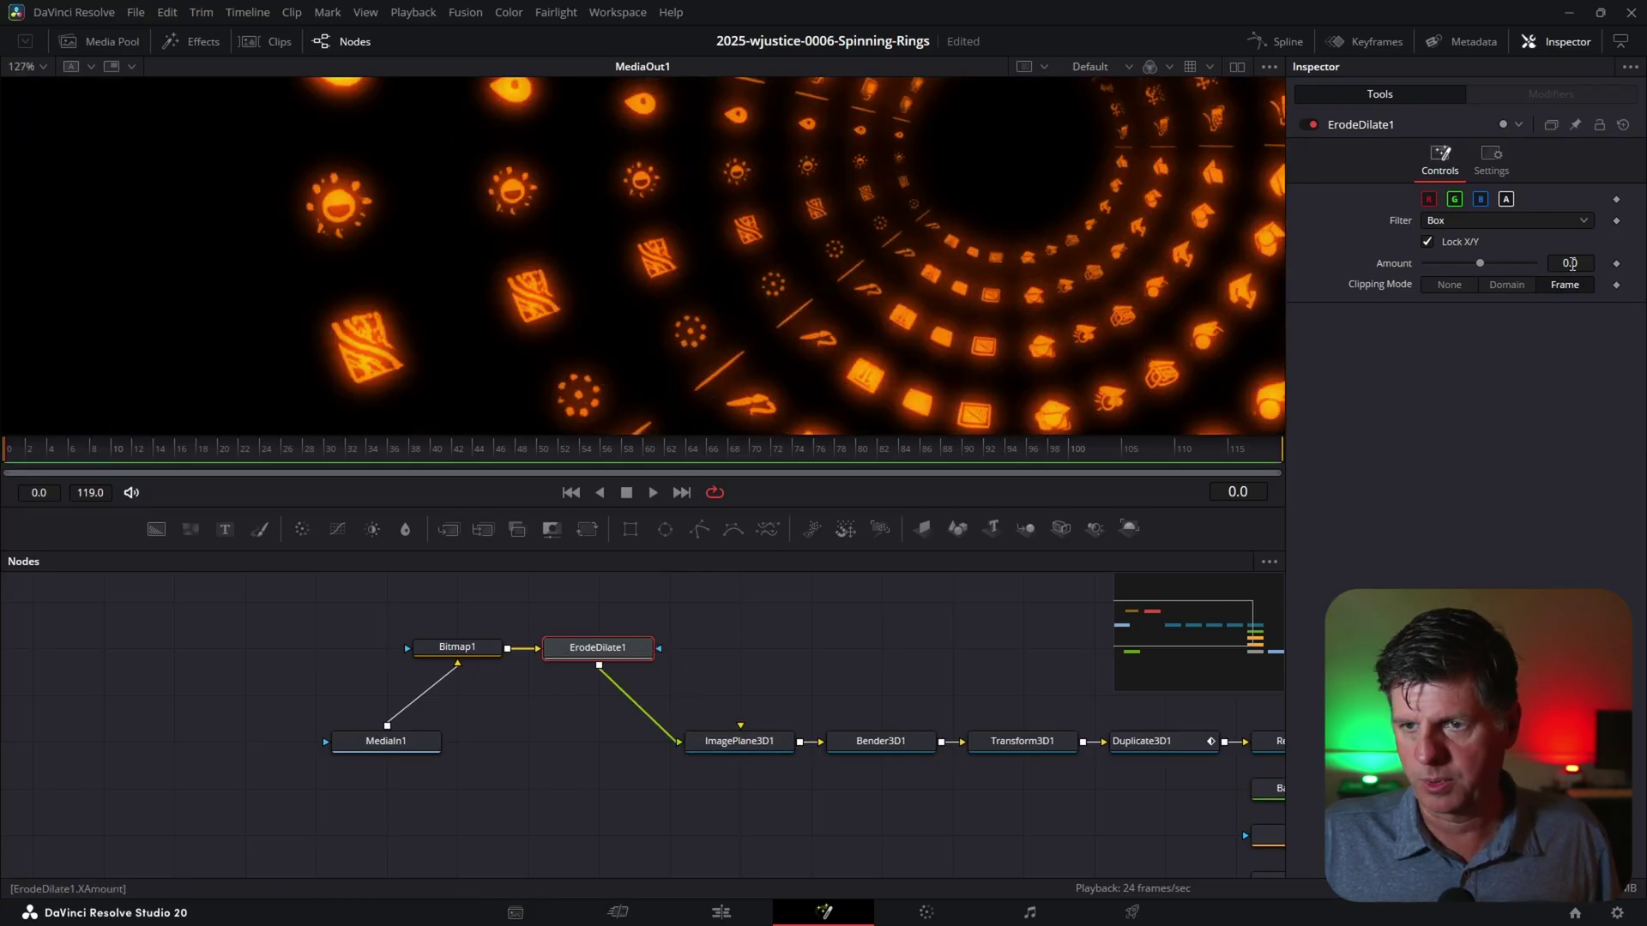
Set ErodeDilate1's Amount to 0.0006 and view its output
drag(1572, 263, 1485, 266)
key(1)
scroll(977, 775, down, 3)
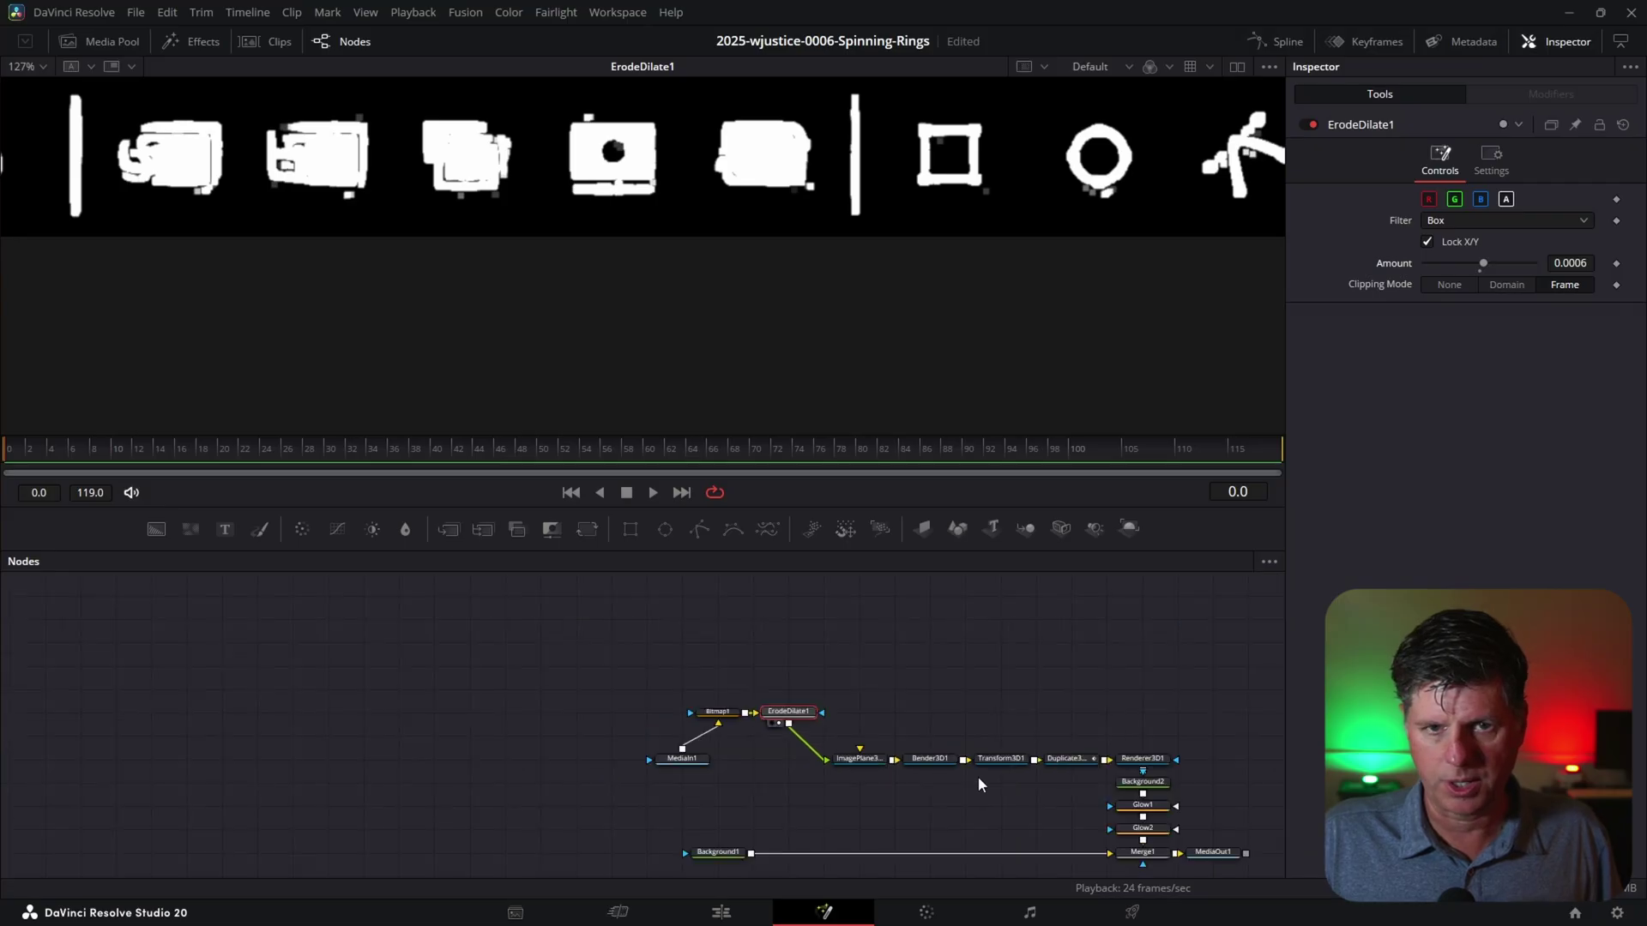
drag(977, 775, 687, 686)
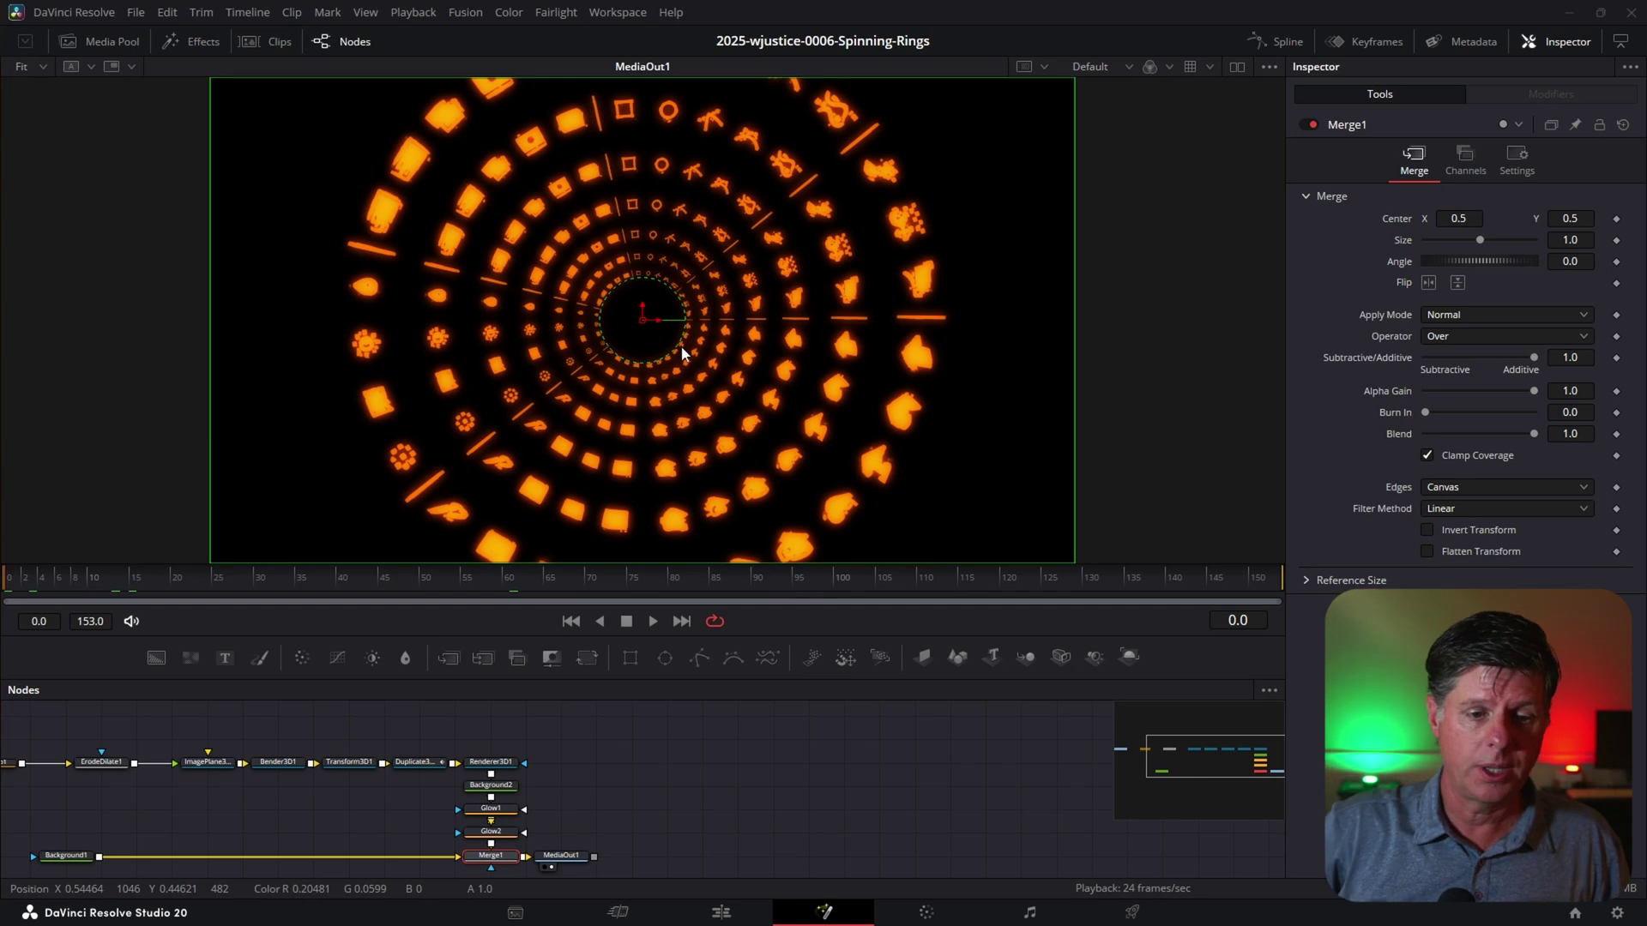
Reduce Duplicate3D1's copies to a single ring
scroll(472, 776, up, 2)
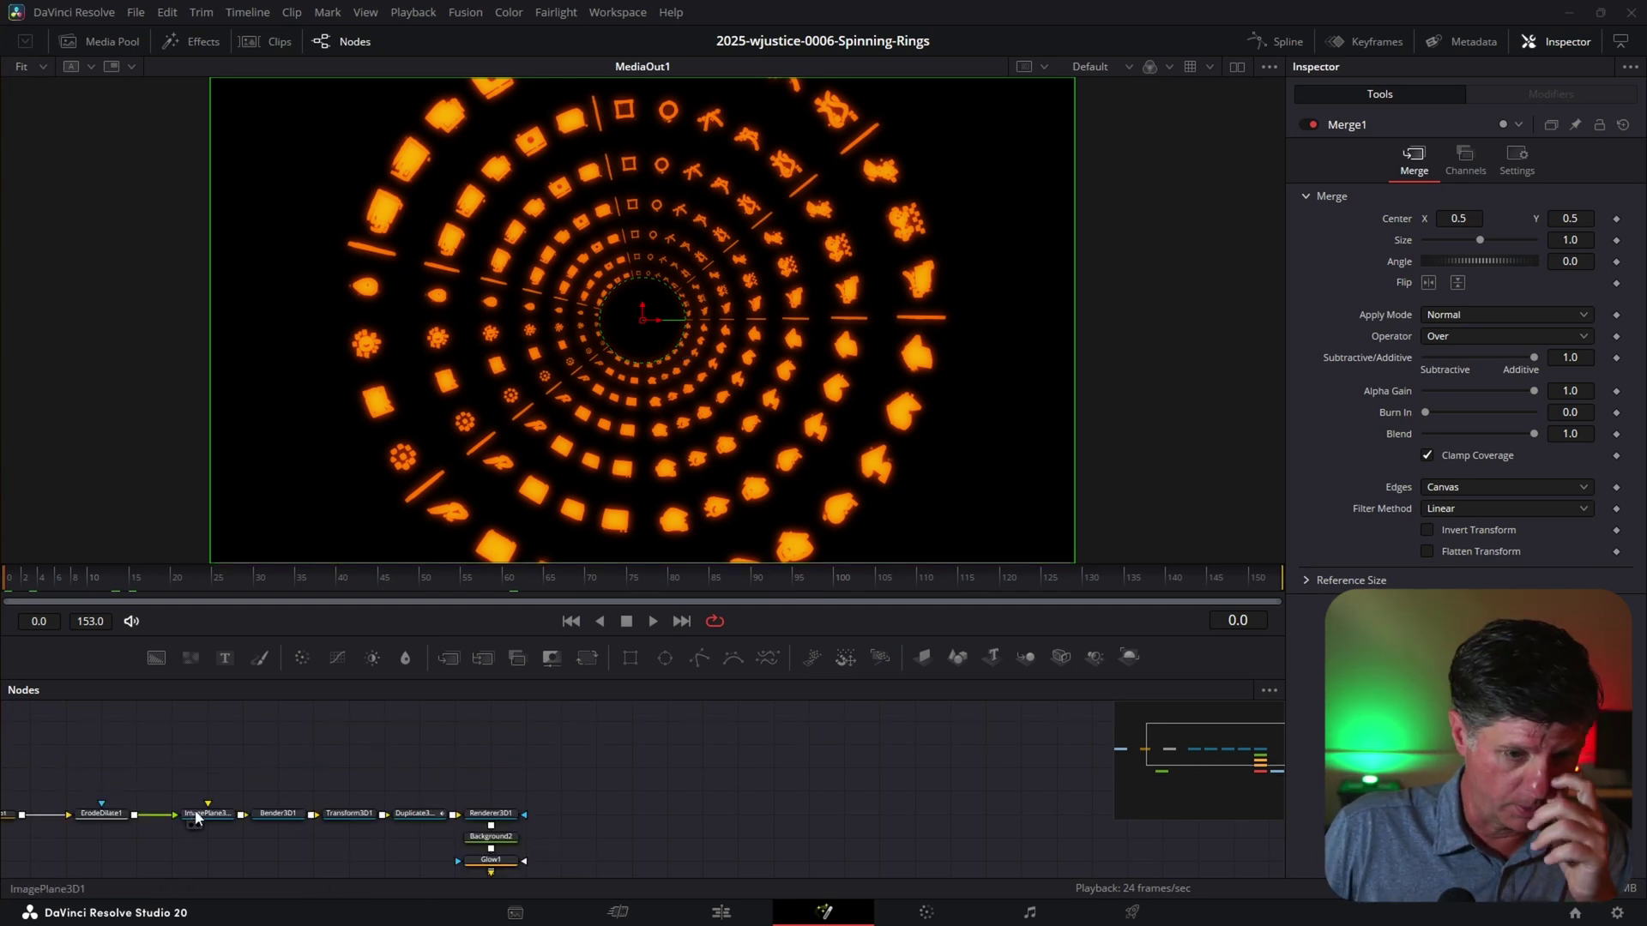
click(263, 818)
click(411, 816)
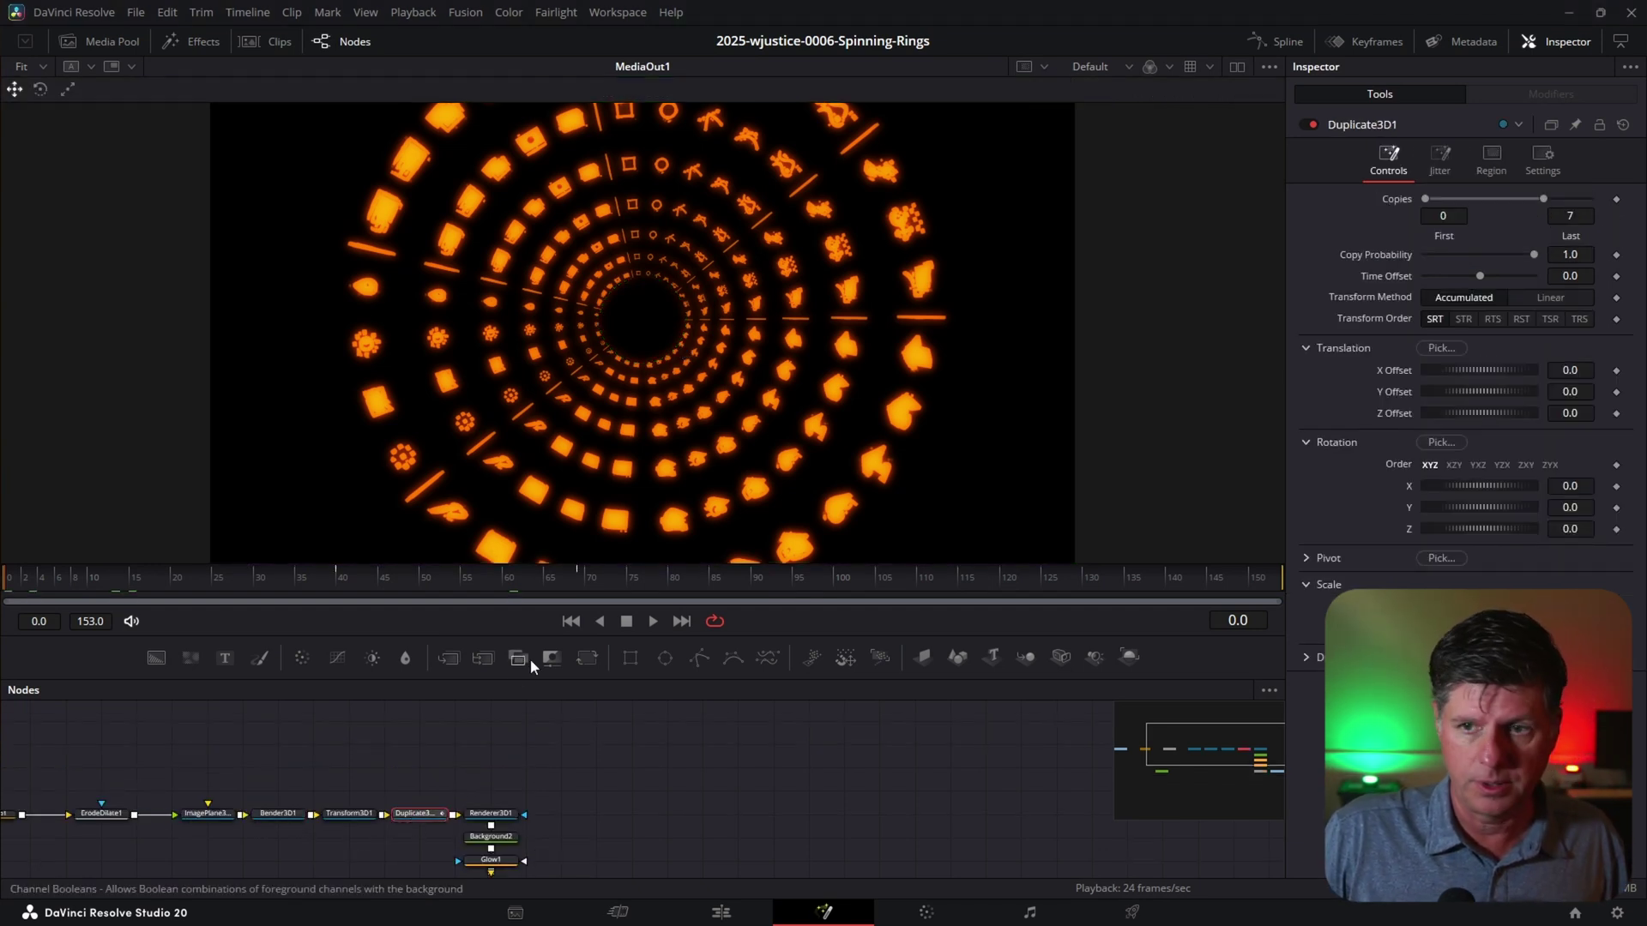
ctrl+scroll(456, 791, up, 3)
drag(486, 790, 802, 665)
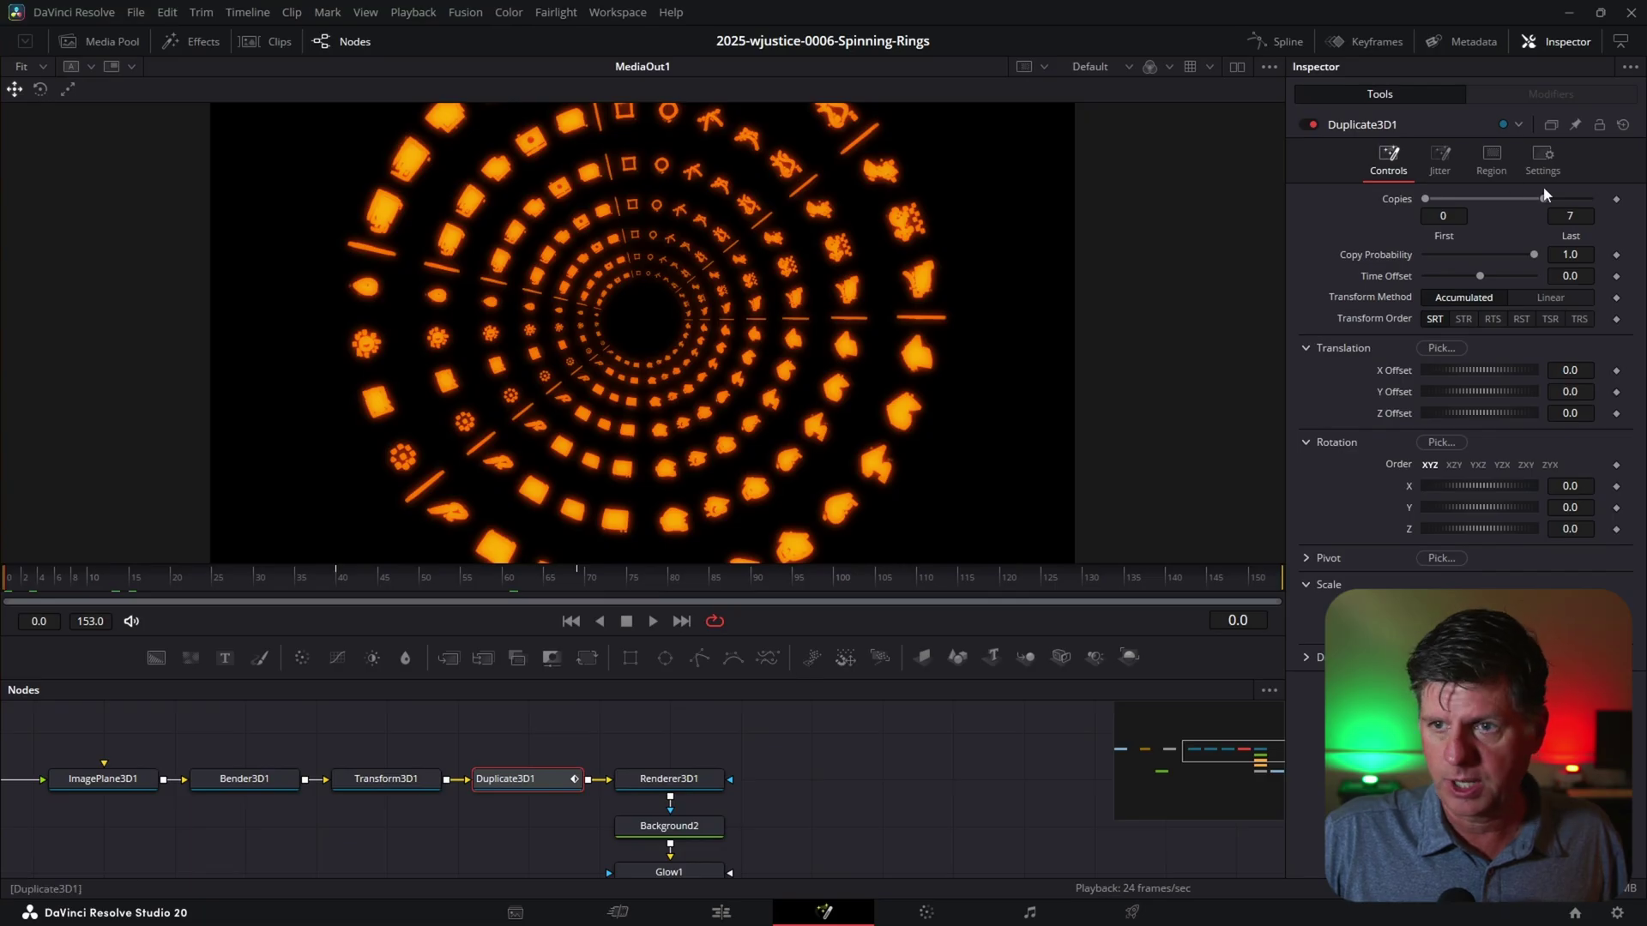
drag(1525, 198, 1446, 193)
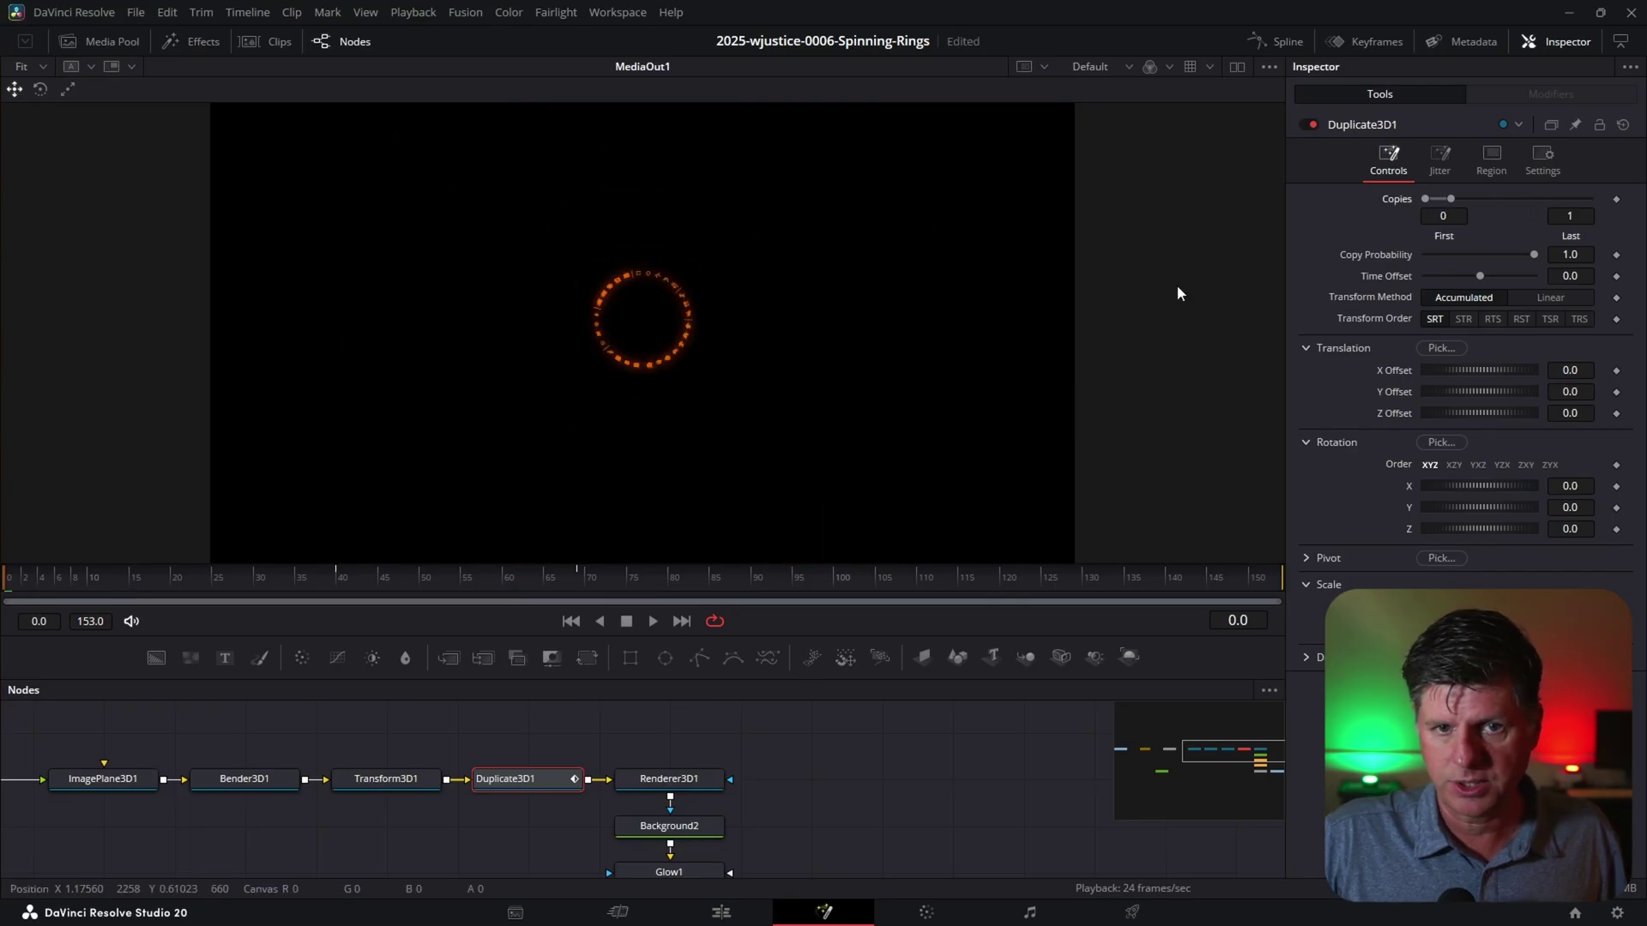
Select Bender3D1 and preview bending the ring into an arc
ctrl+scroll(582, 387, up, 3)
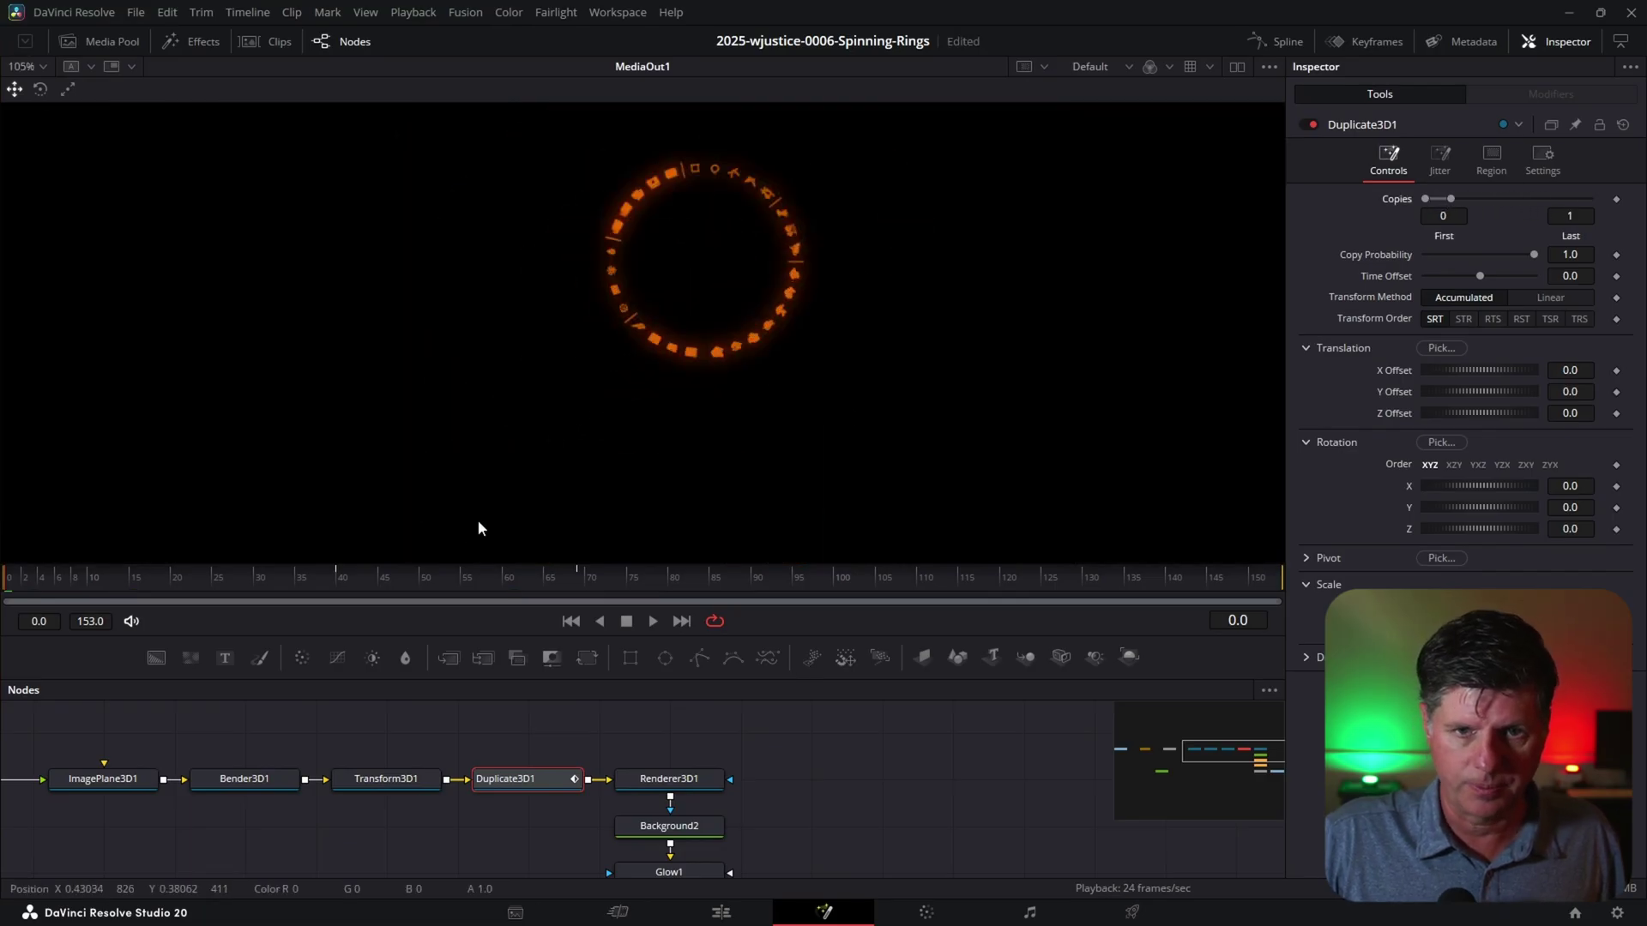
click(280, 780)
ctrl+scroll(779, 270, up, 3)
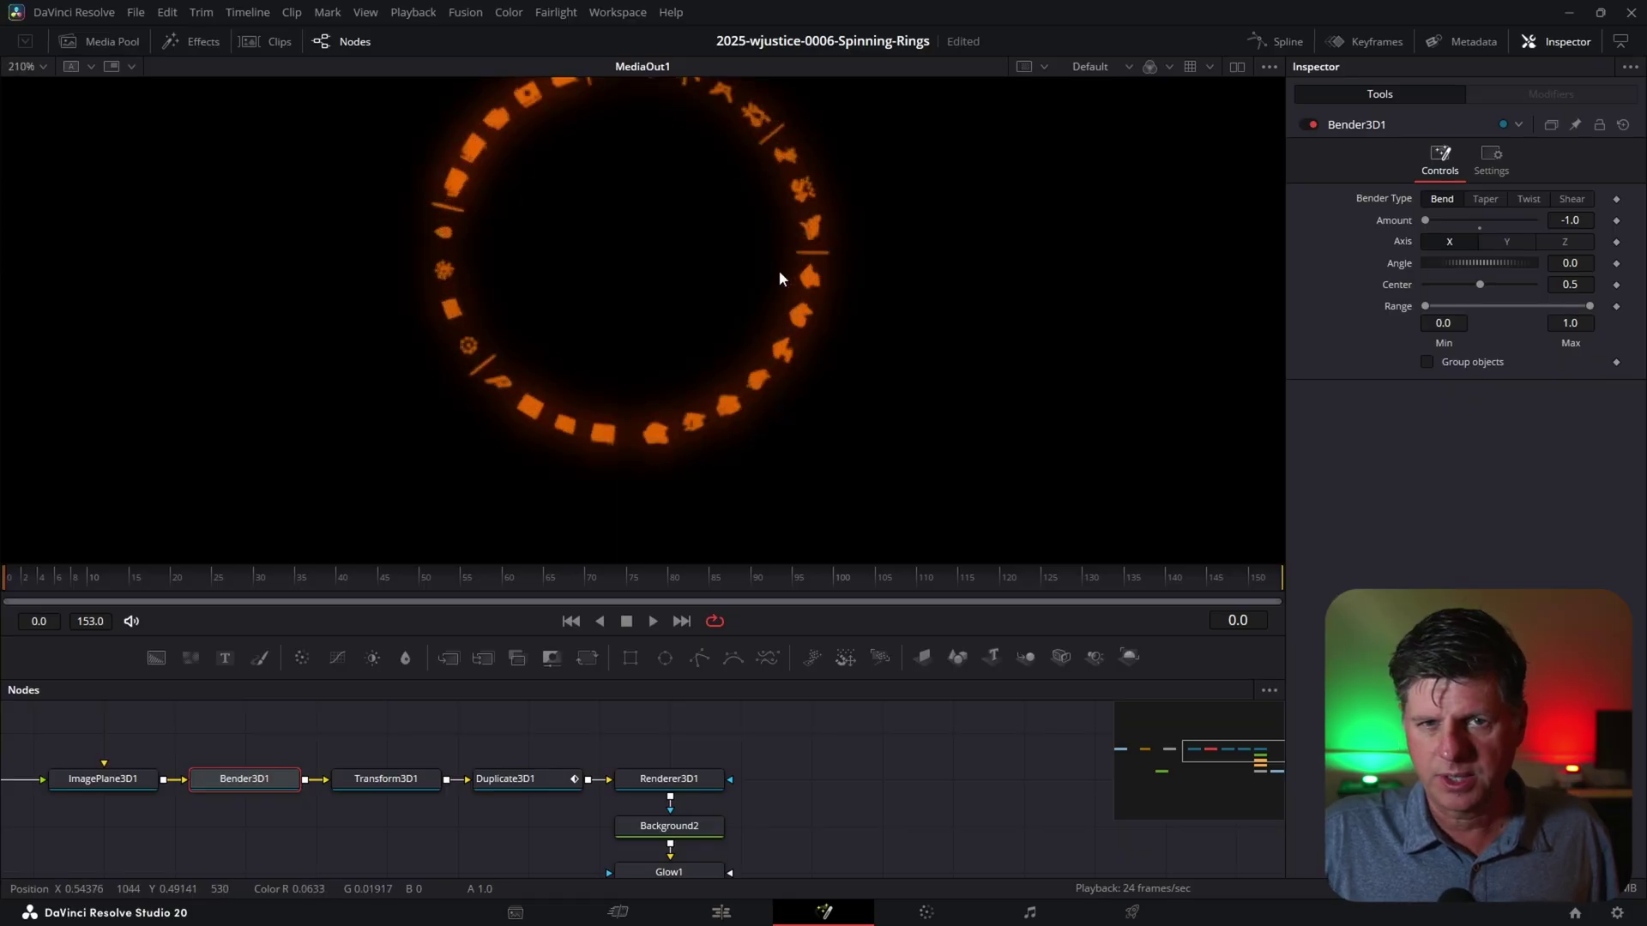
ctrl+scroll(779, 269, down, 3)
mouse_move(1425, 221)
mouse_down()
mouse_move(1459, 220)
mouse_move(1408, 210)
mouse_up()
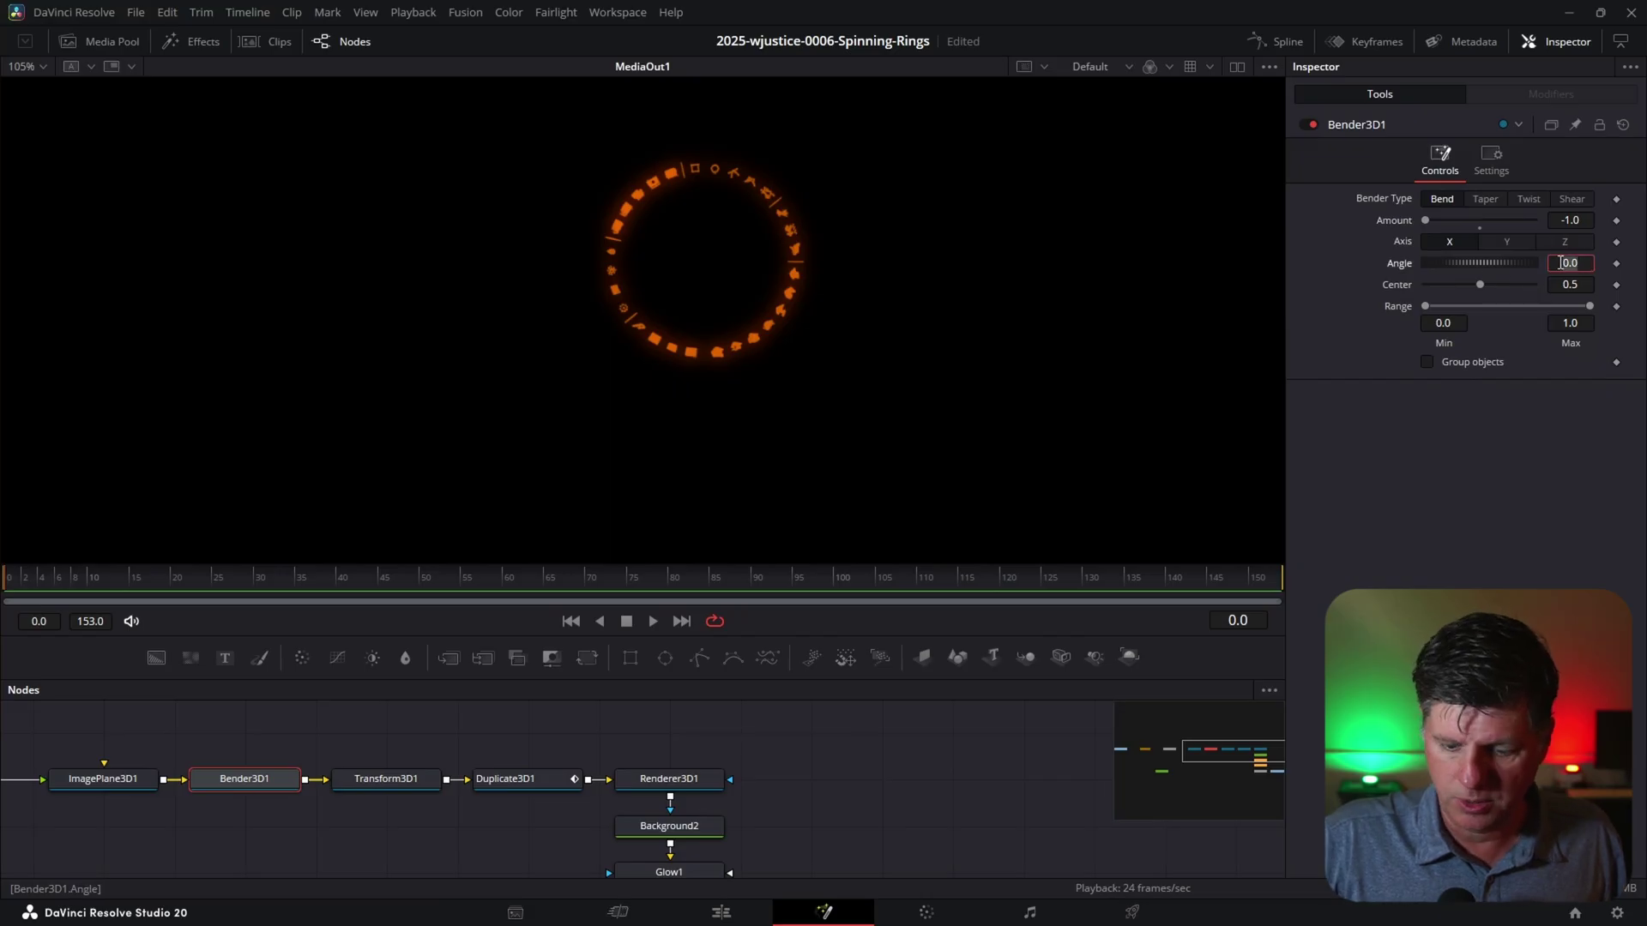
Set Bender3D1's Angle to 90, then preview tilting the ring with Transform3D1's Rotation X
key(Return)
scroll(755, 199, up, 5)
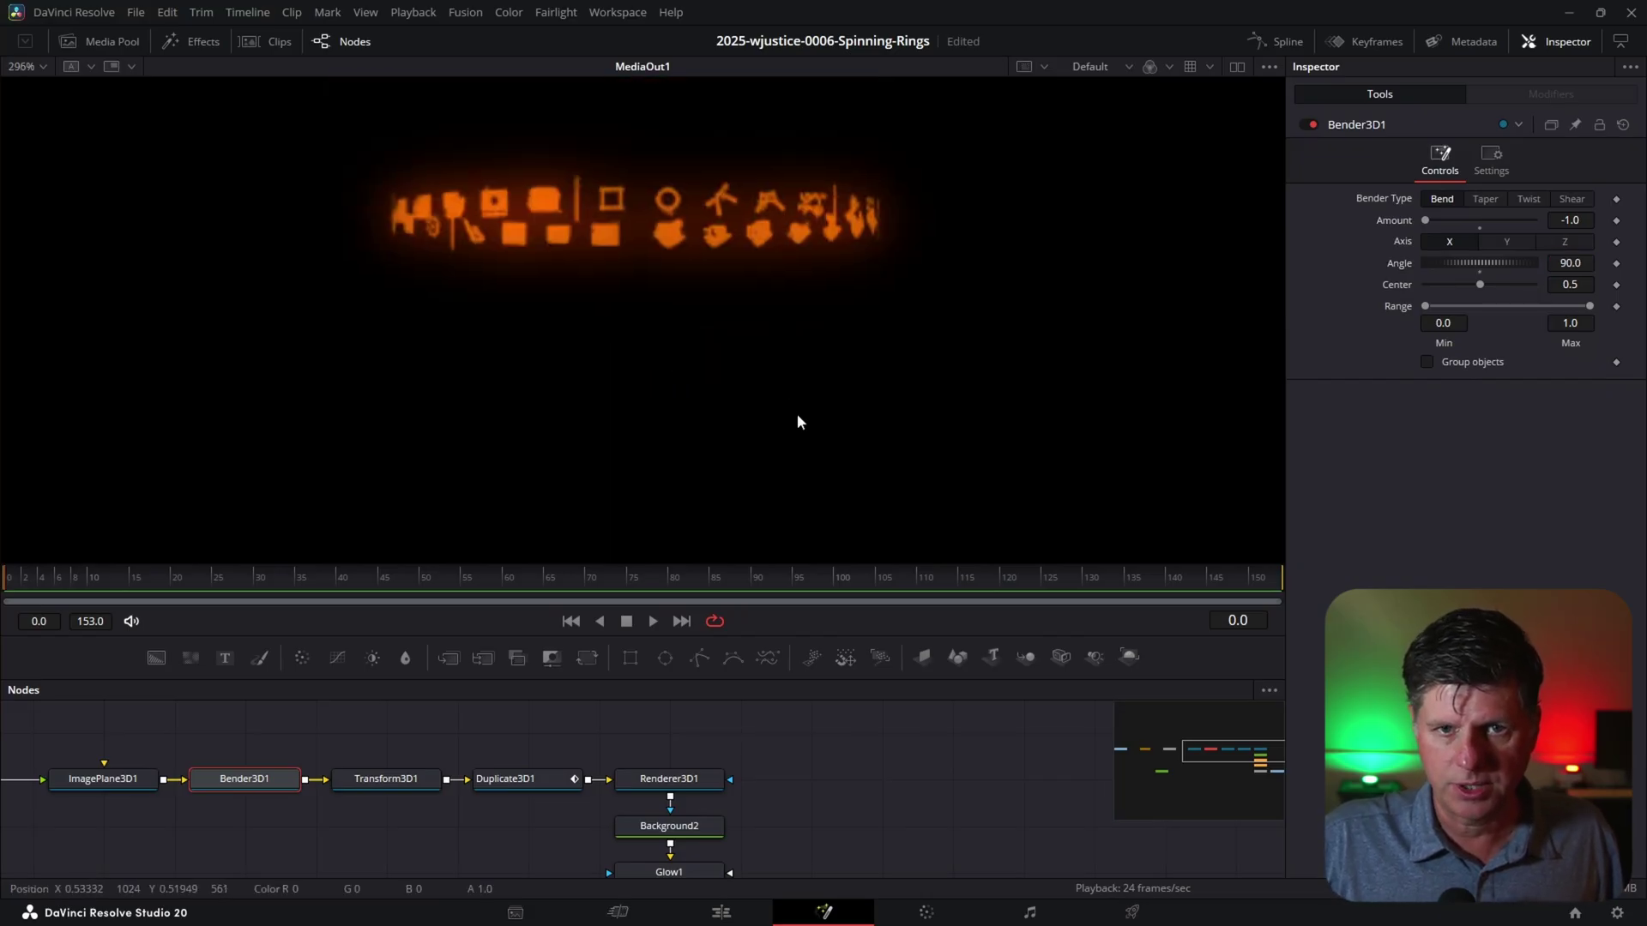
drag(1513, 261, 1441, 268)
scroll(974, 291, down, 2)
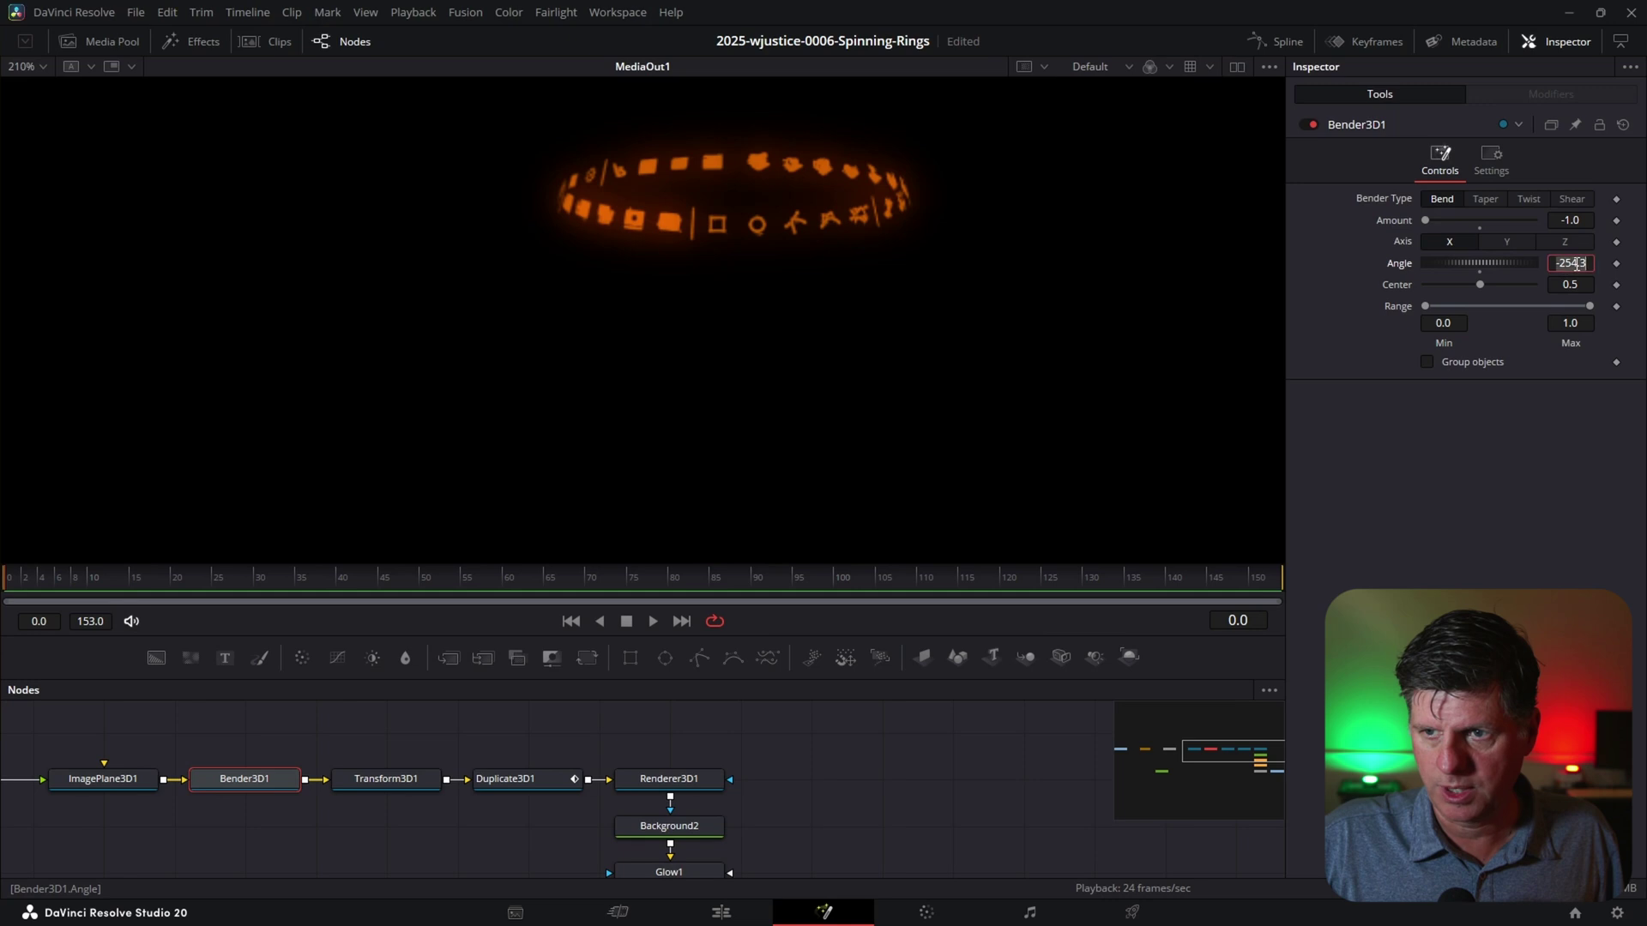
click(1560, 263)
text(90)
key(Return)
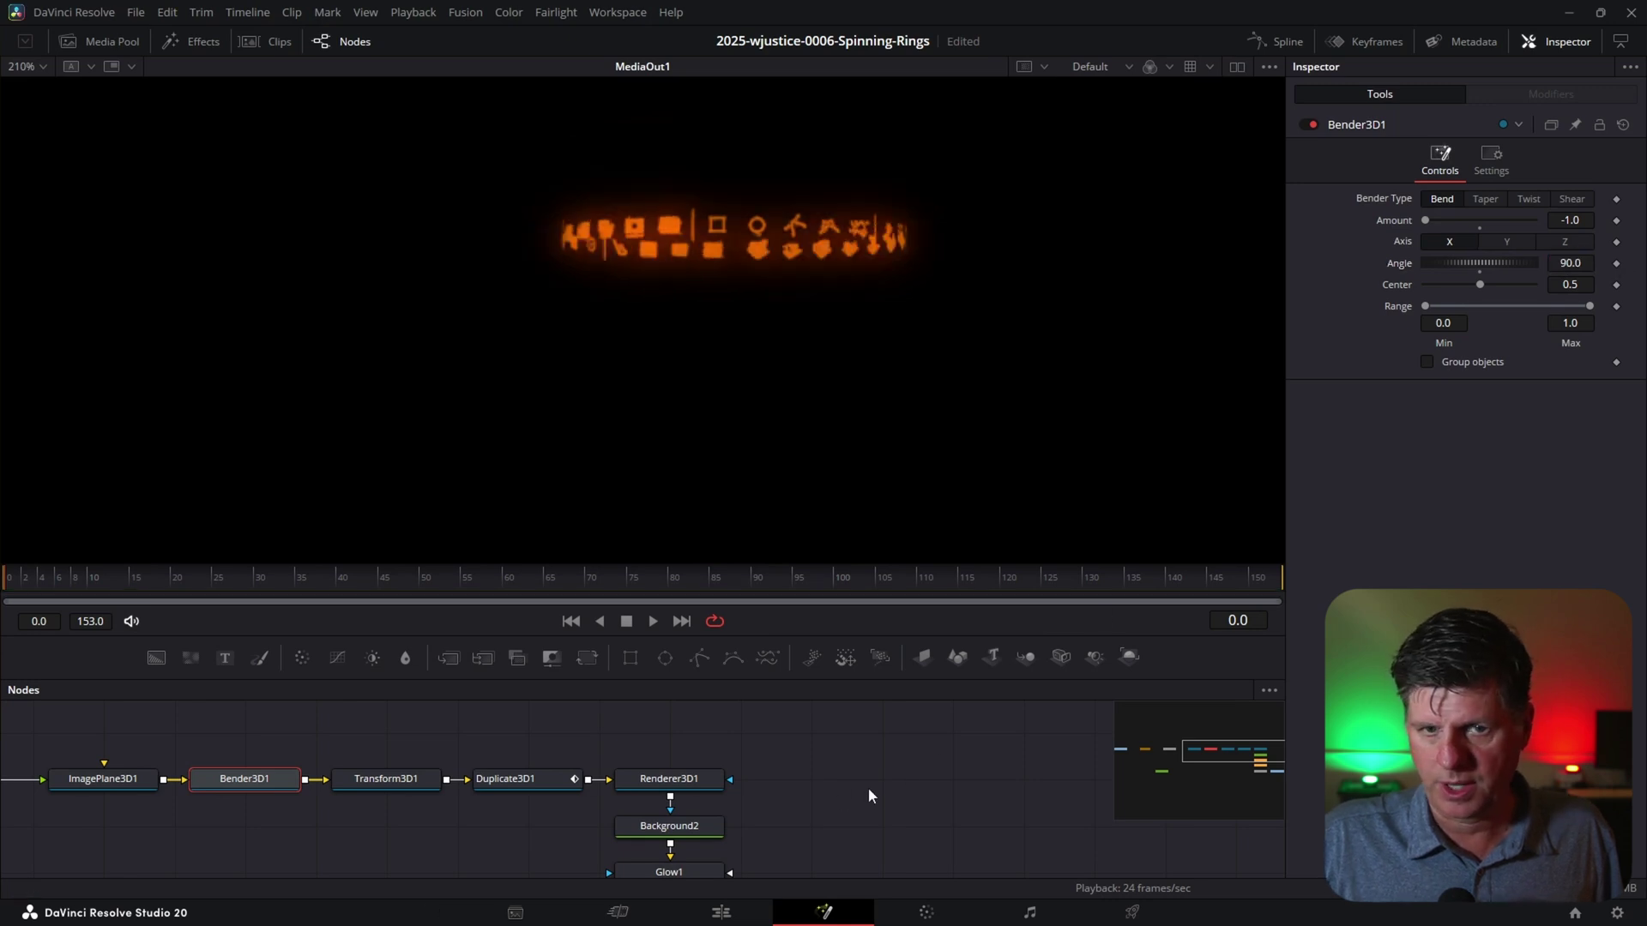
click(371, 787)
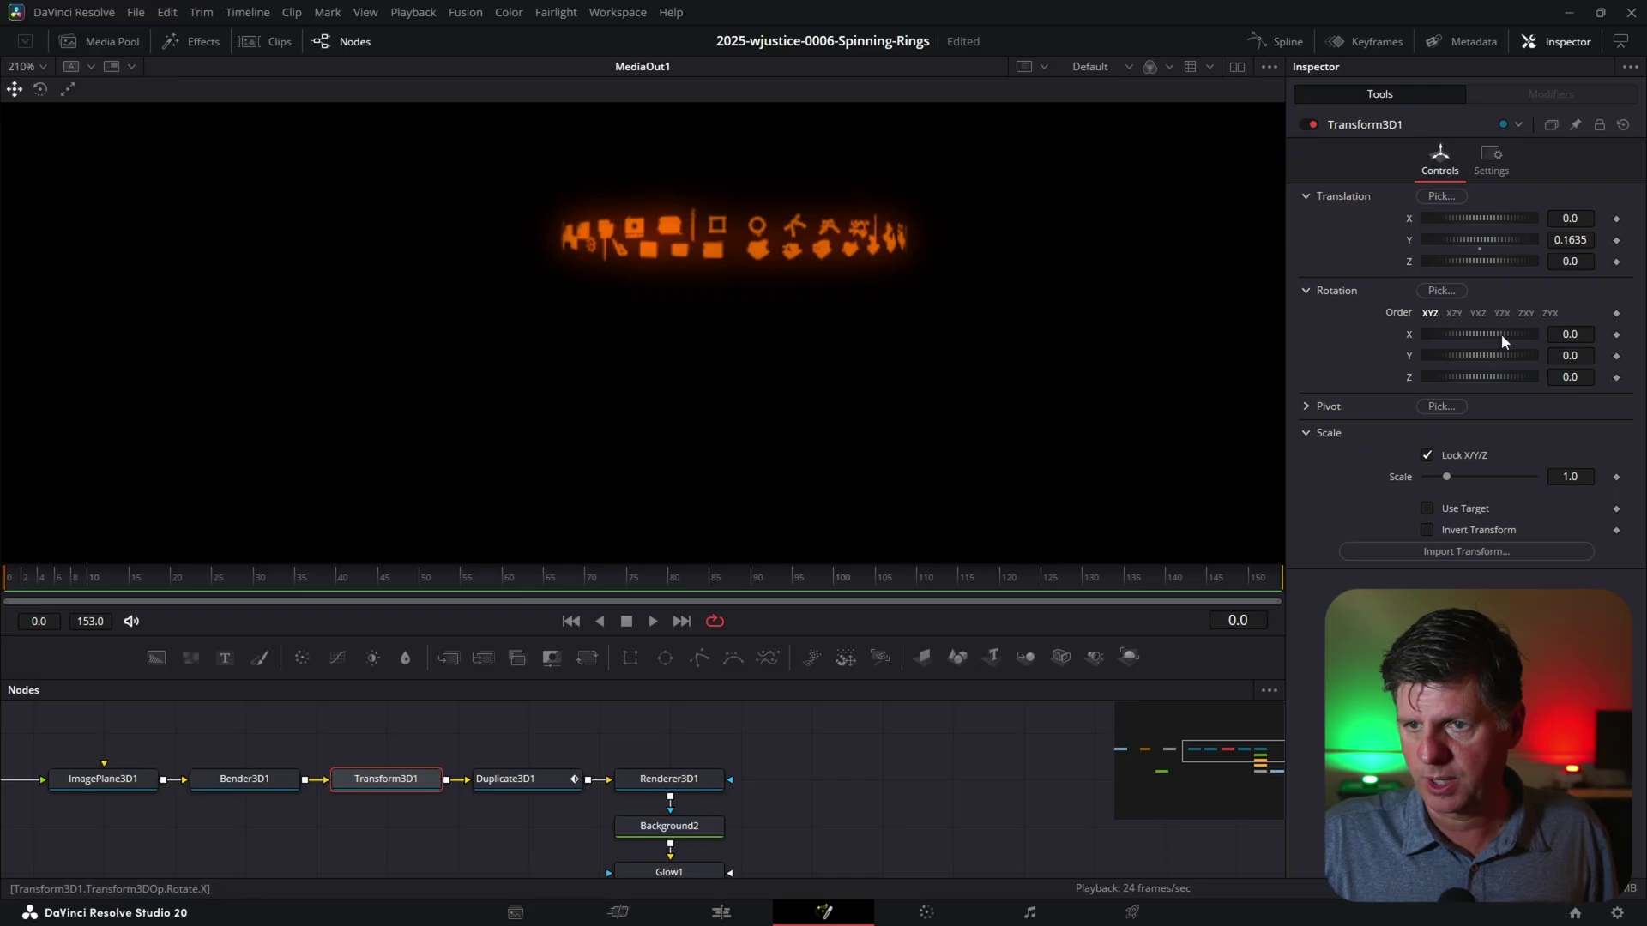
drag(1501, 333, 1509, 377)
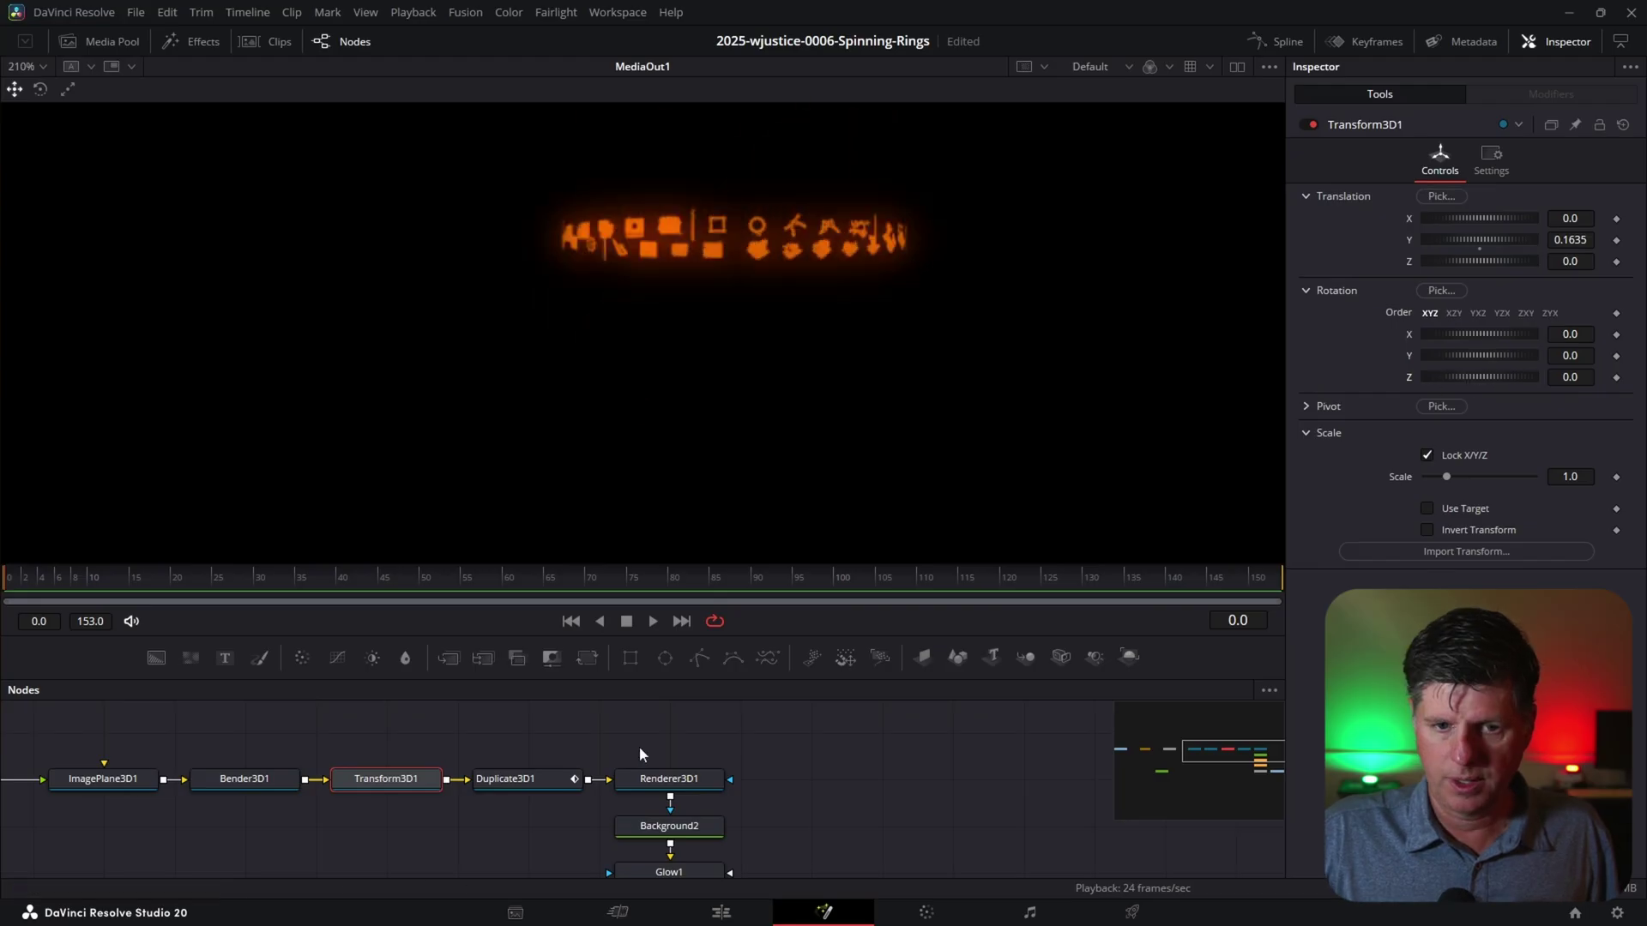
Set Duplicate3D1 to 6 copies and return the copy scale to 1.0
click(539, 784)
key(1)
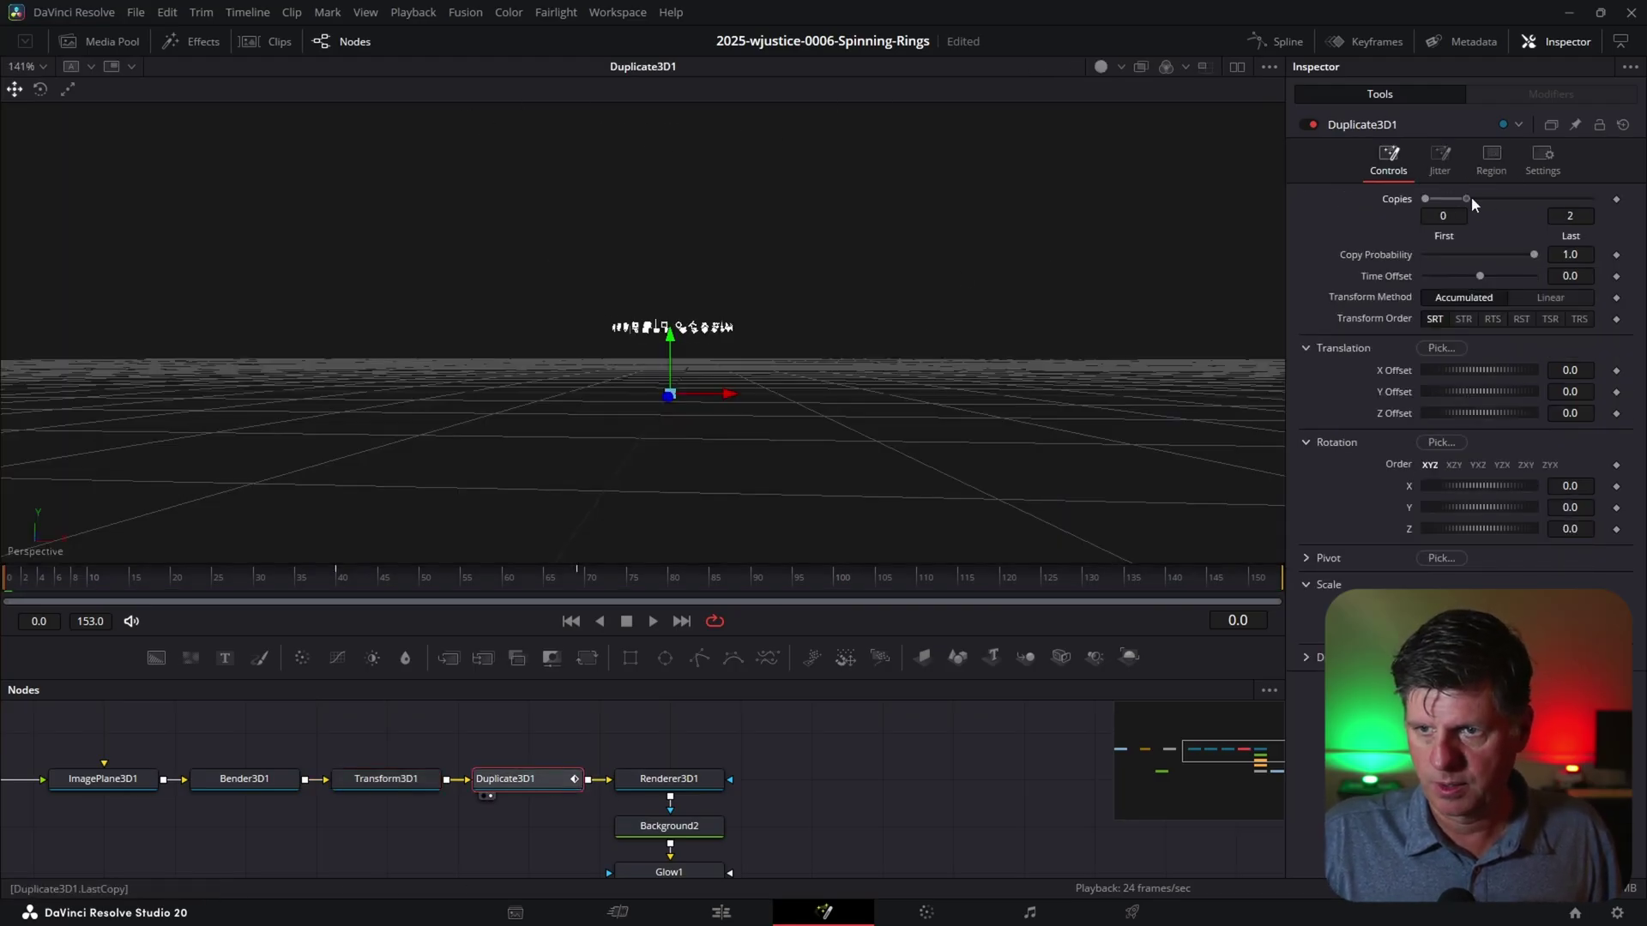
drag(1470, 198, 1527, 199)
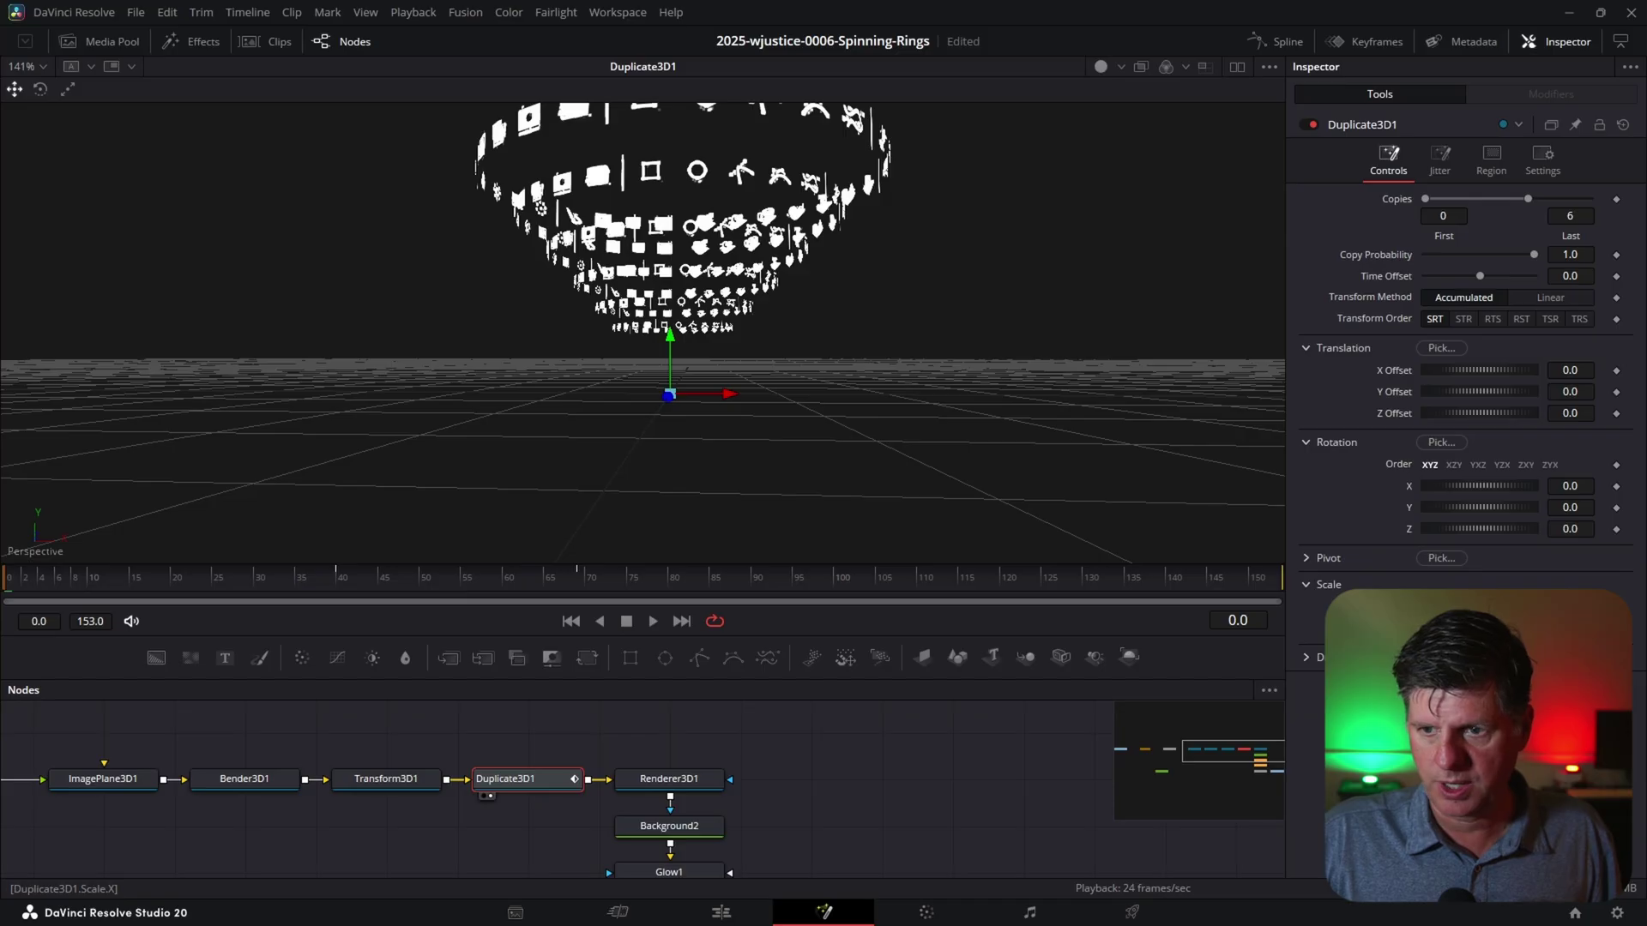
drag(1453, 628, 1447, 628)
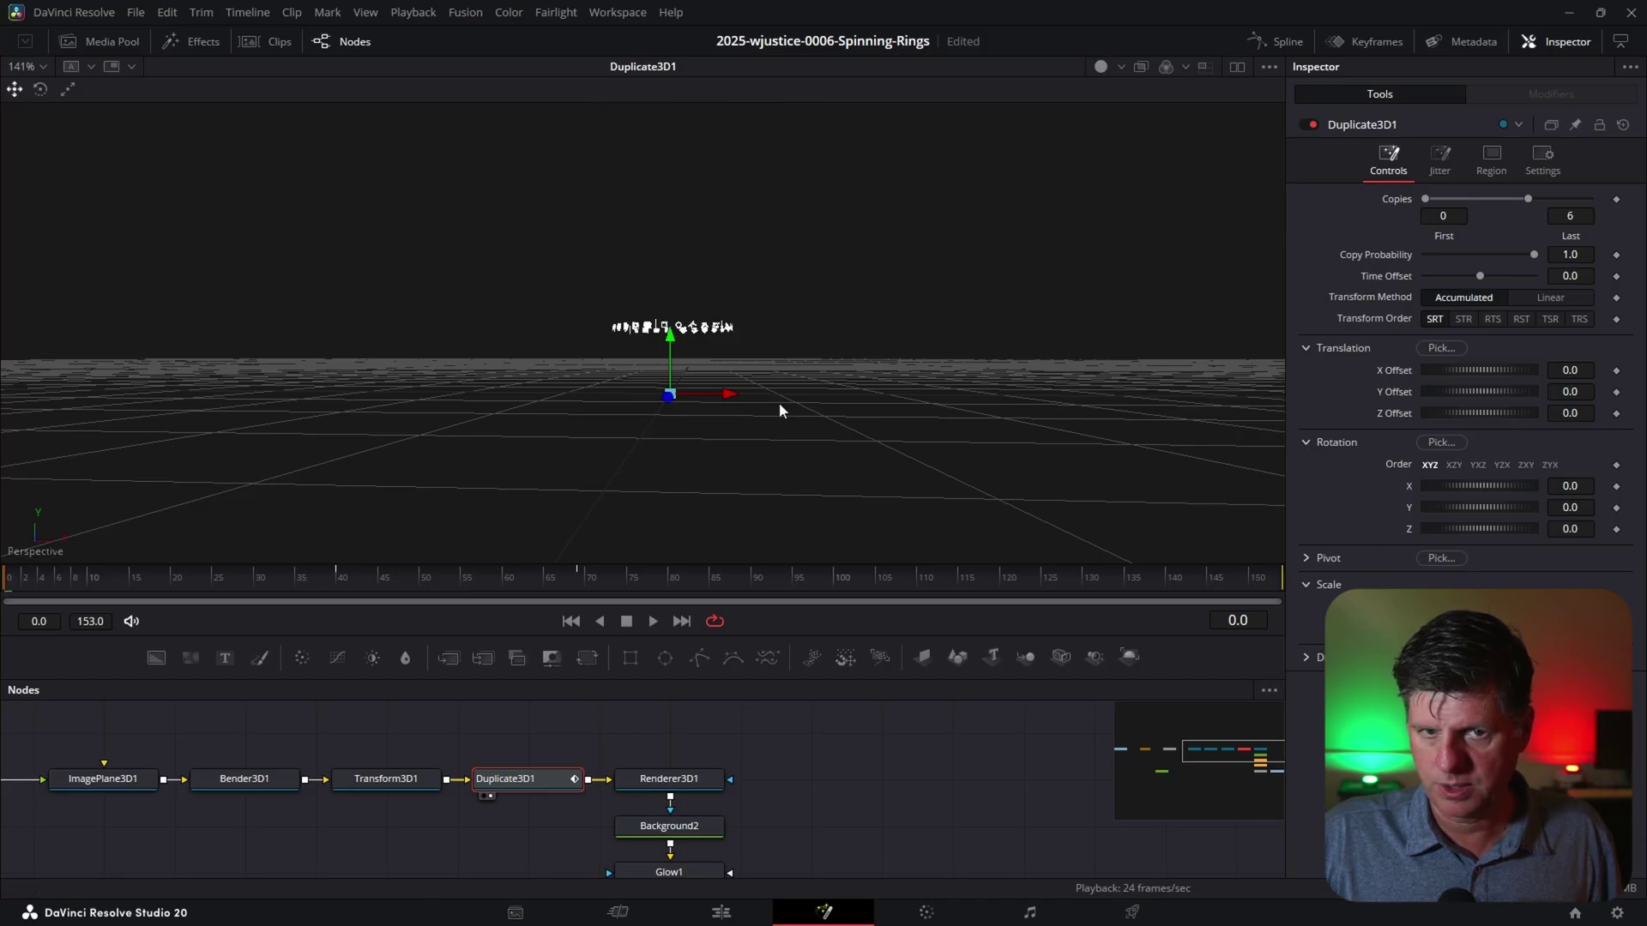
Reset Transform3D1's Translation Y to 0 and set Duplicate3D1's Y Offset to 0.0522
scroll(779, 410, up, 2)
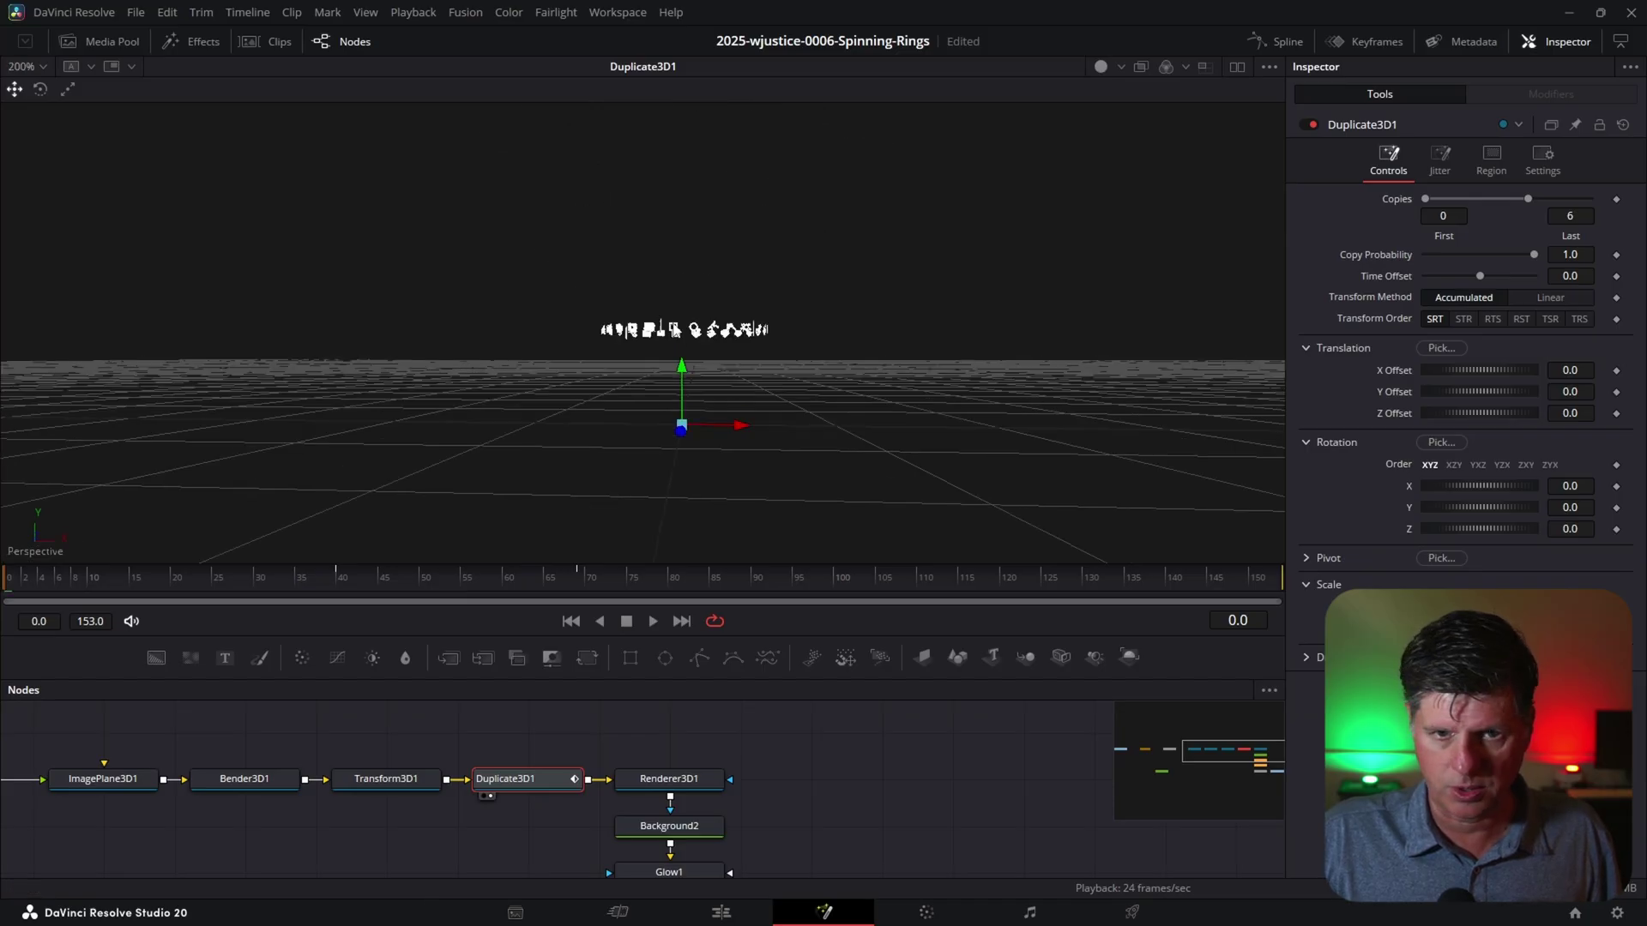
click(393, 780)
double_click(1411, 240)
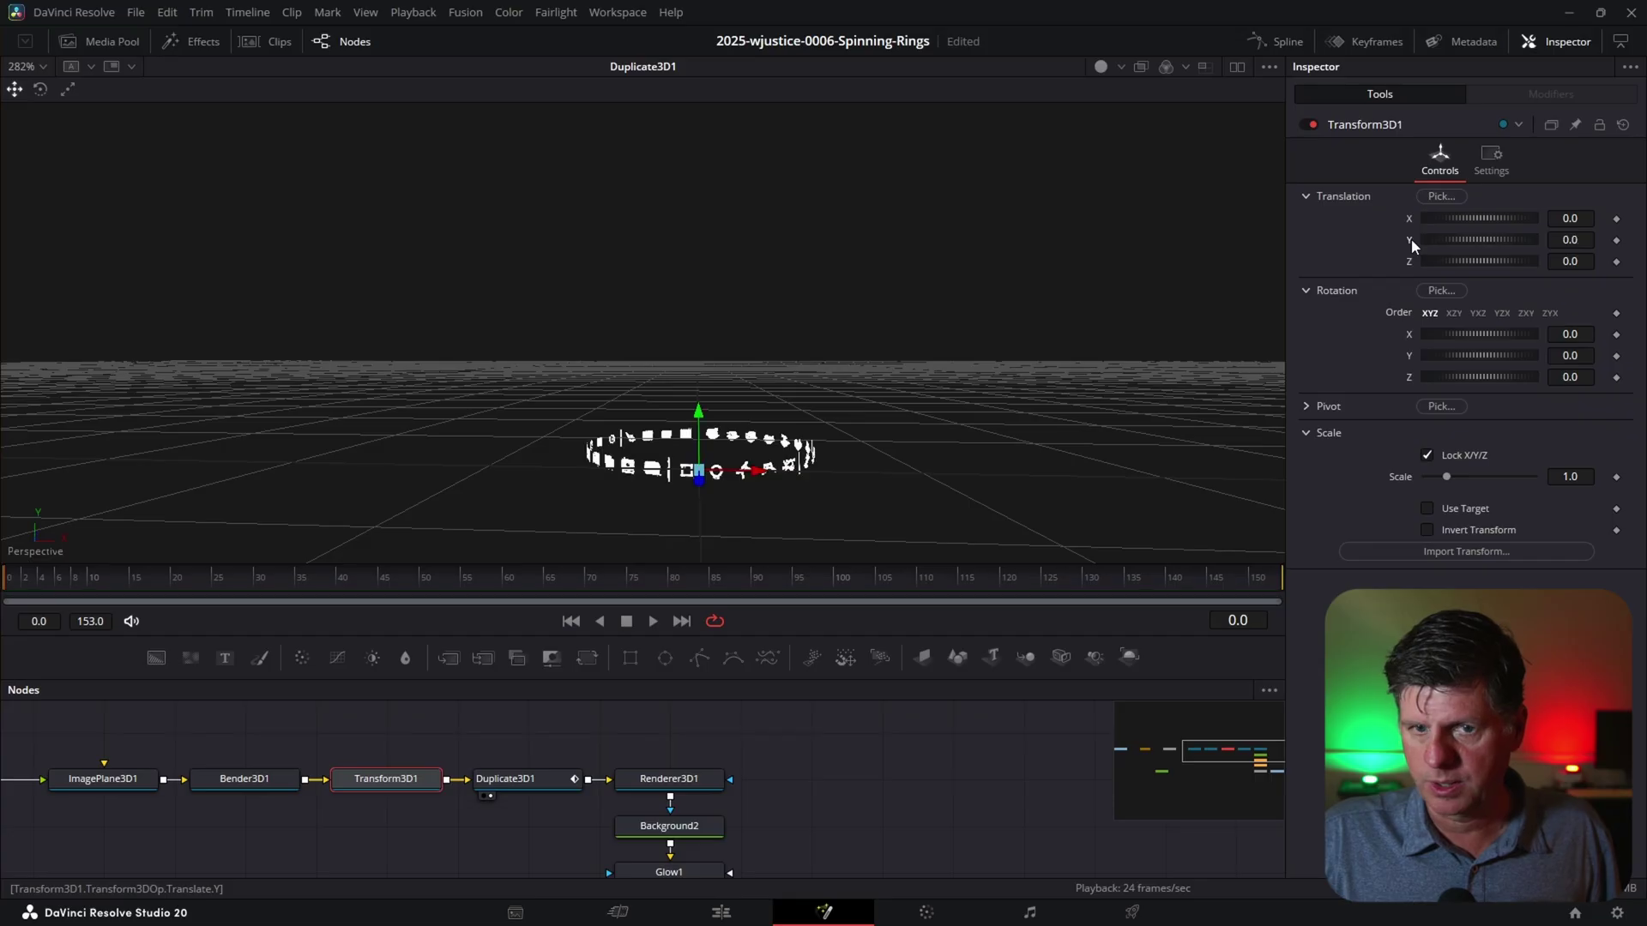
drag(650, 465, 654, 428)
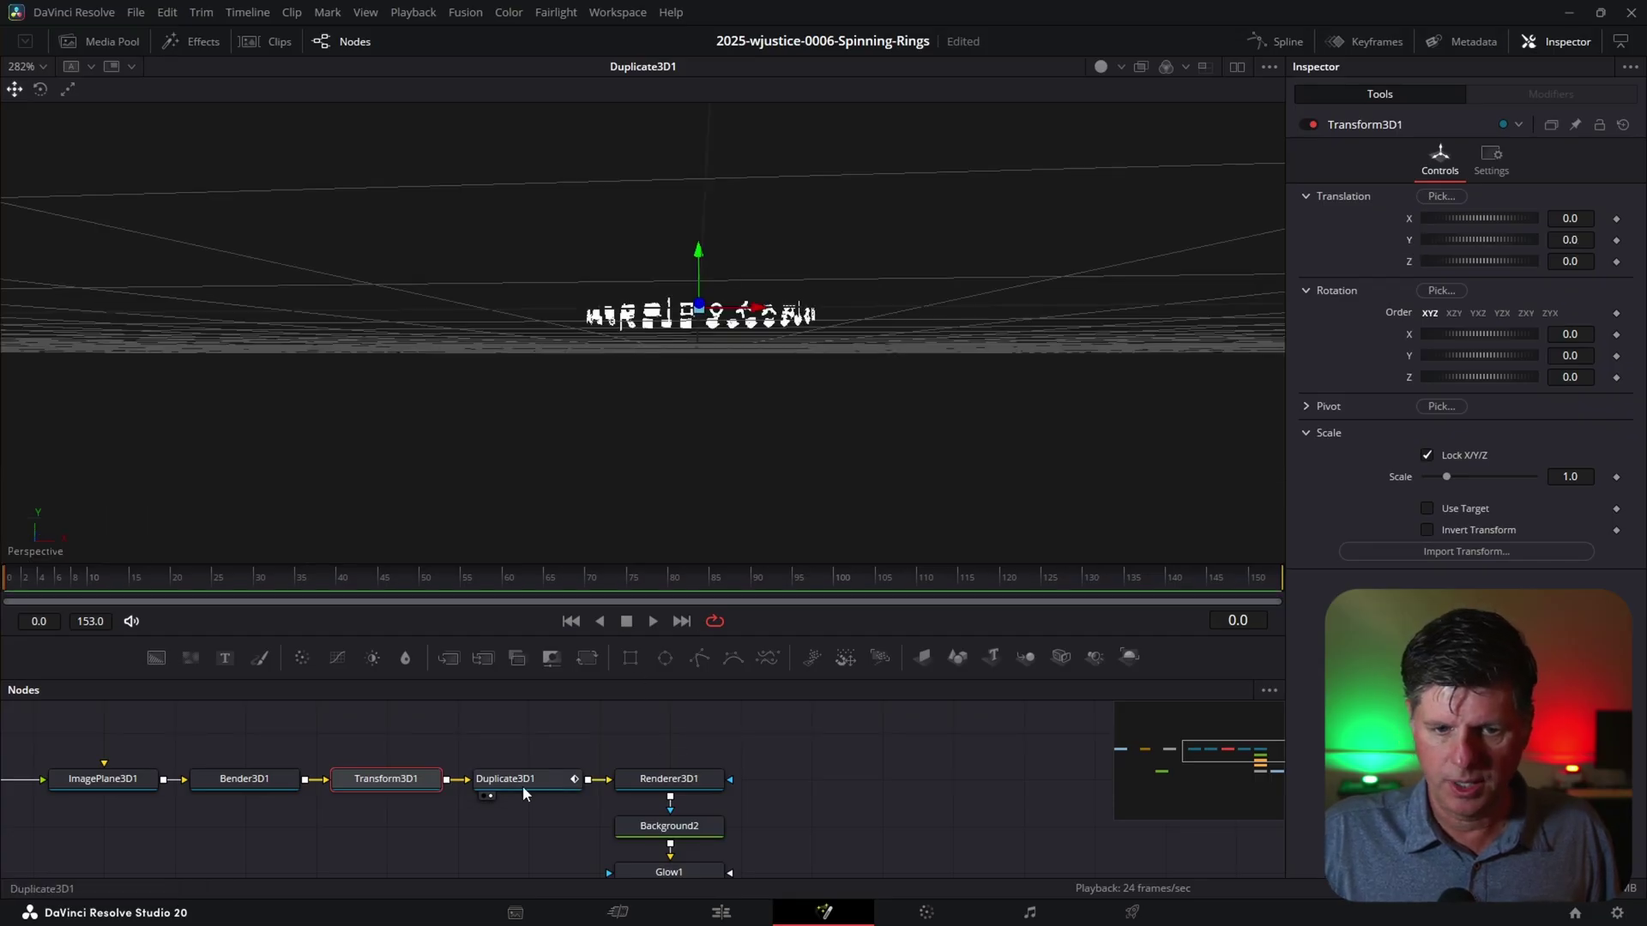
click(520, 783)
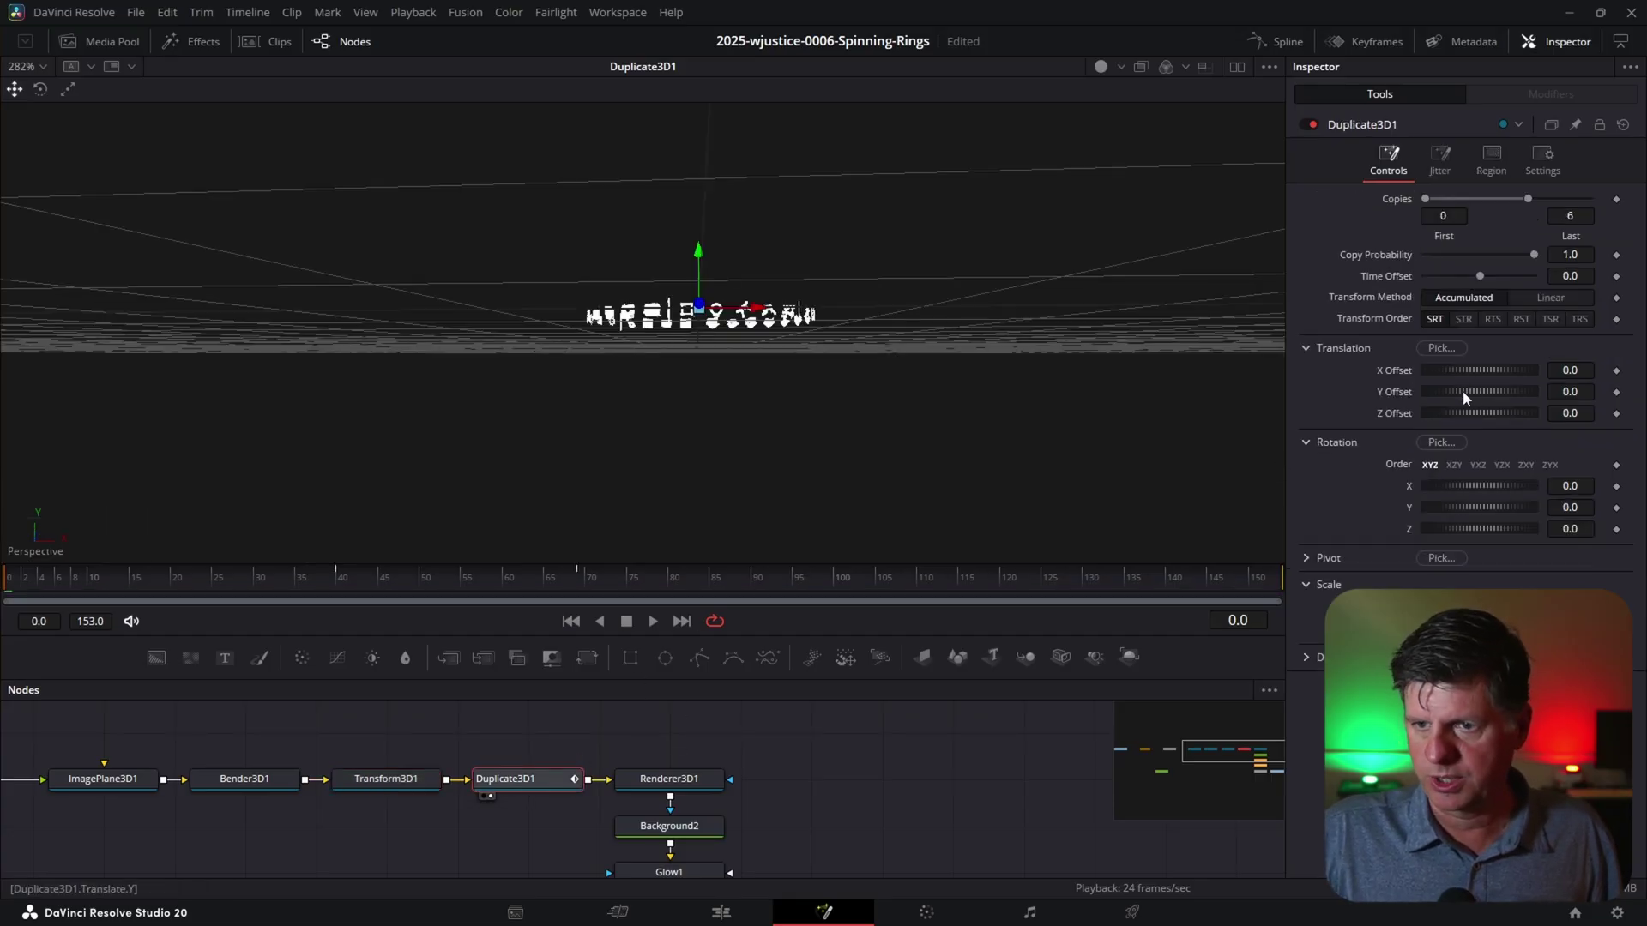
drag(1466, 396, 1481, 393)
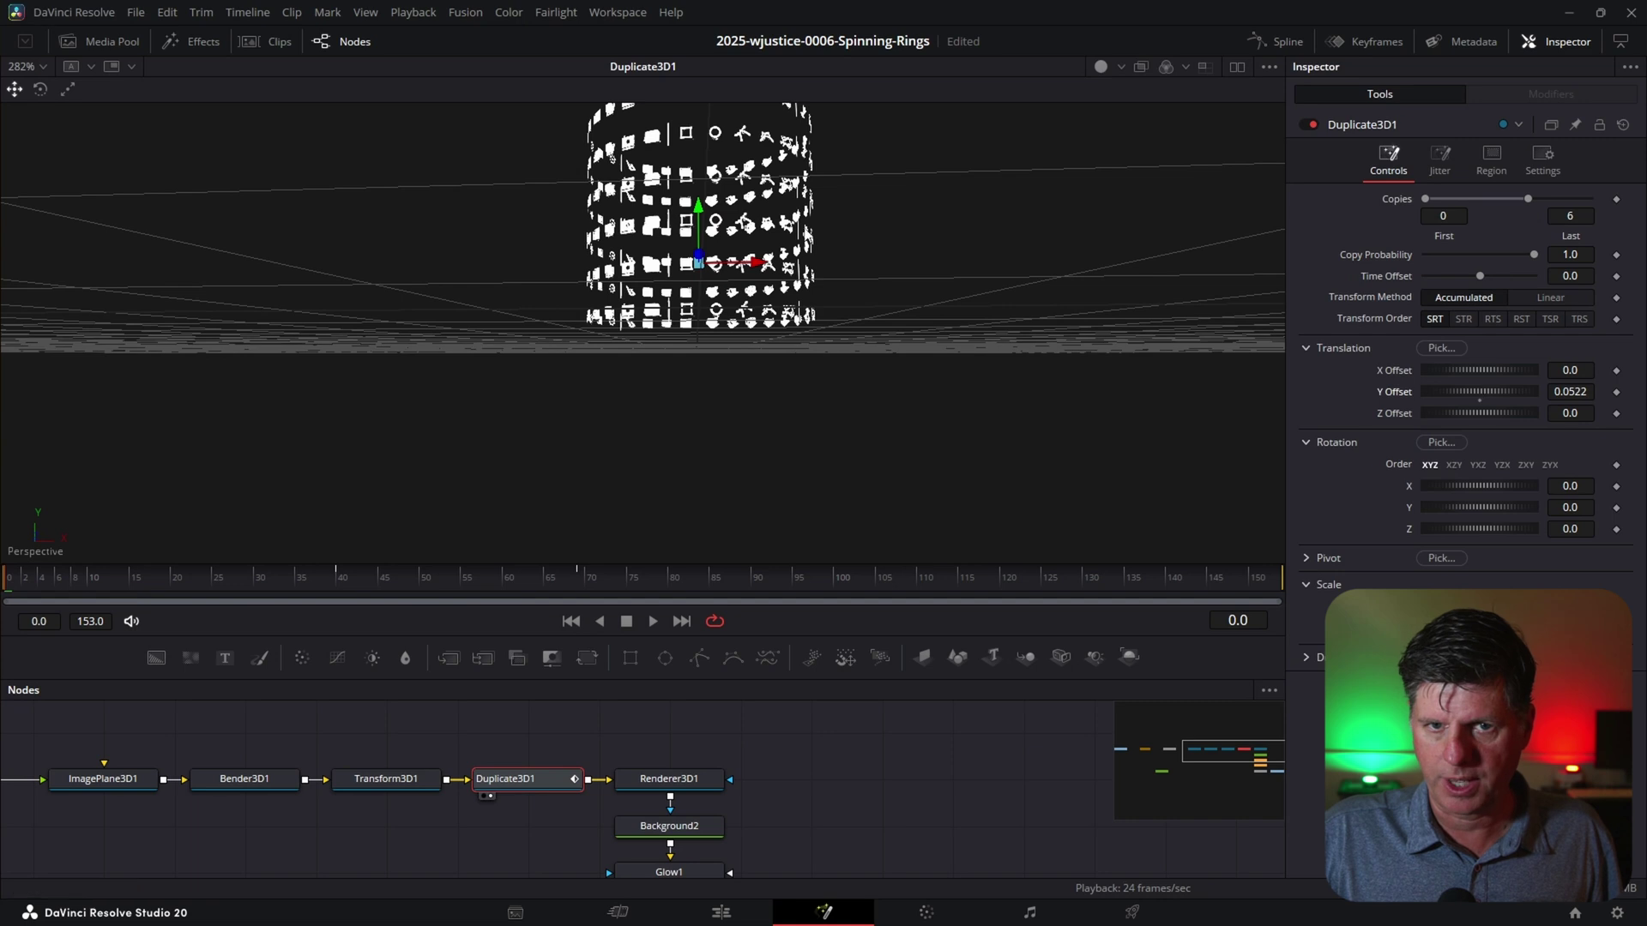
scroll(801, 801, down, 3)
View the MediaOut1 final render of the glowing orange ring cylinder
click(801, 804)
key(2)
drag(667, 431, 664, 339)
scroll(663, 340, up, 3)
Rotate the stack in Transform3D1 to Y -83.5 and X 39.1
drag(673, 89, 694, 444)
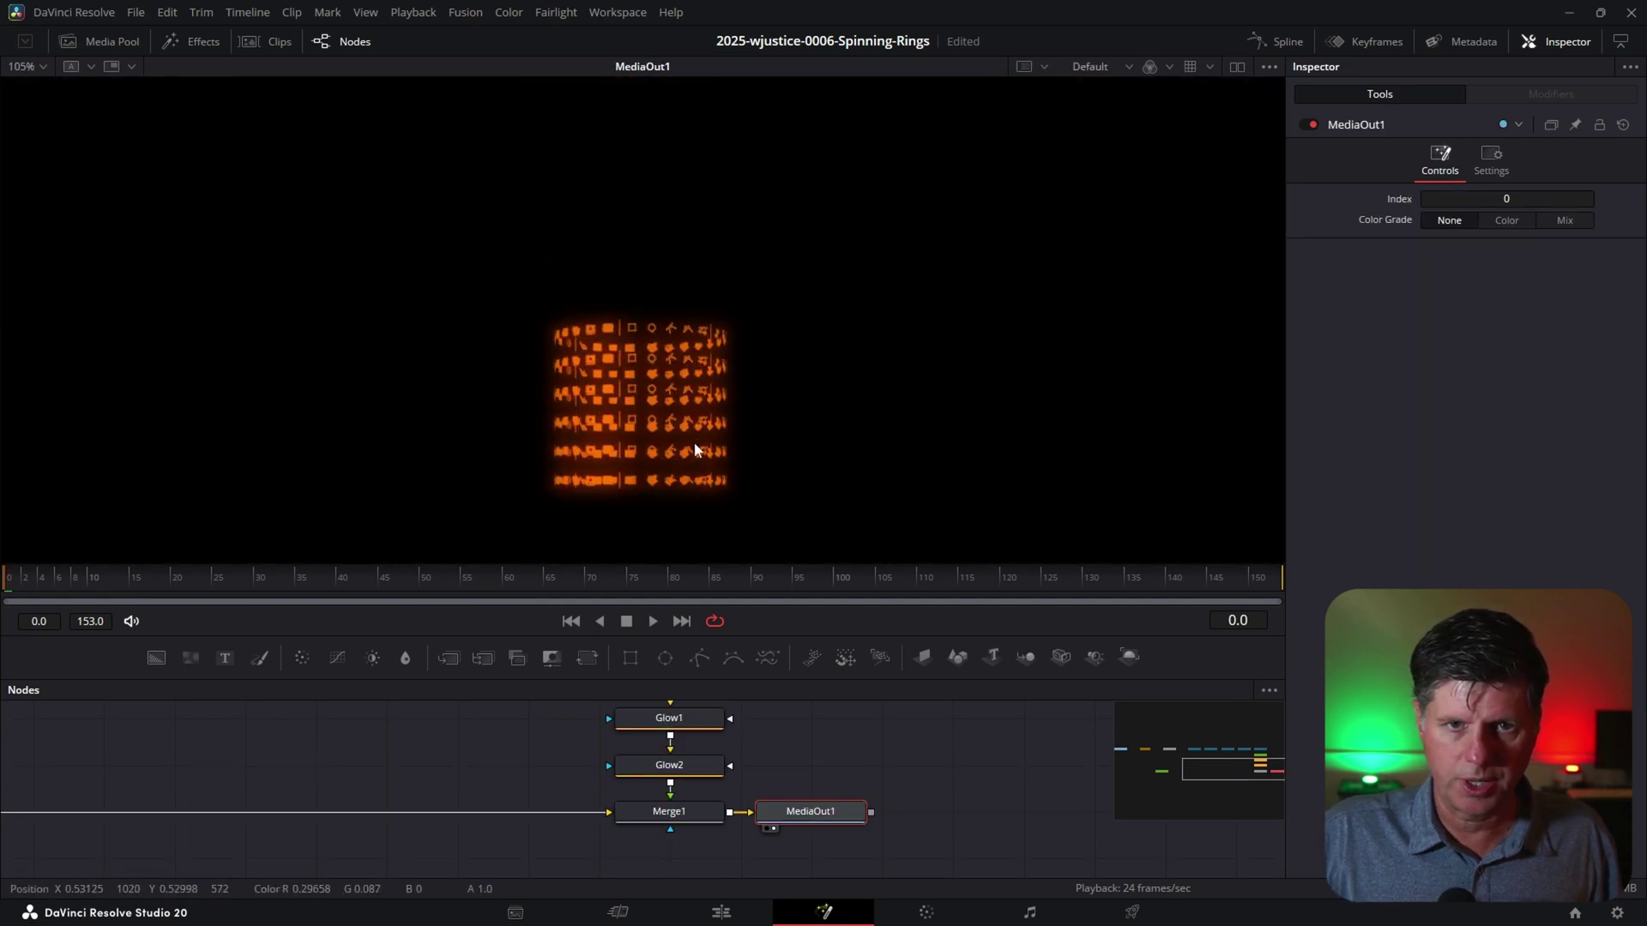
scroll(693, 441, down, 1)
scroll(672, 359, up, 3)
scroll(674, 352, down, 3)
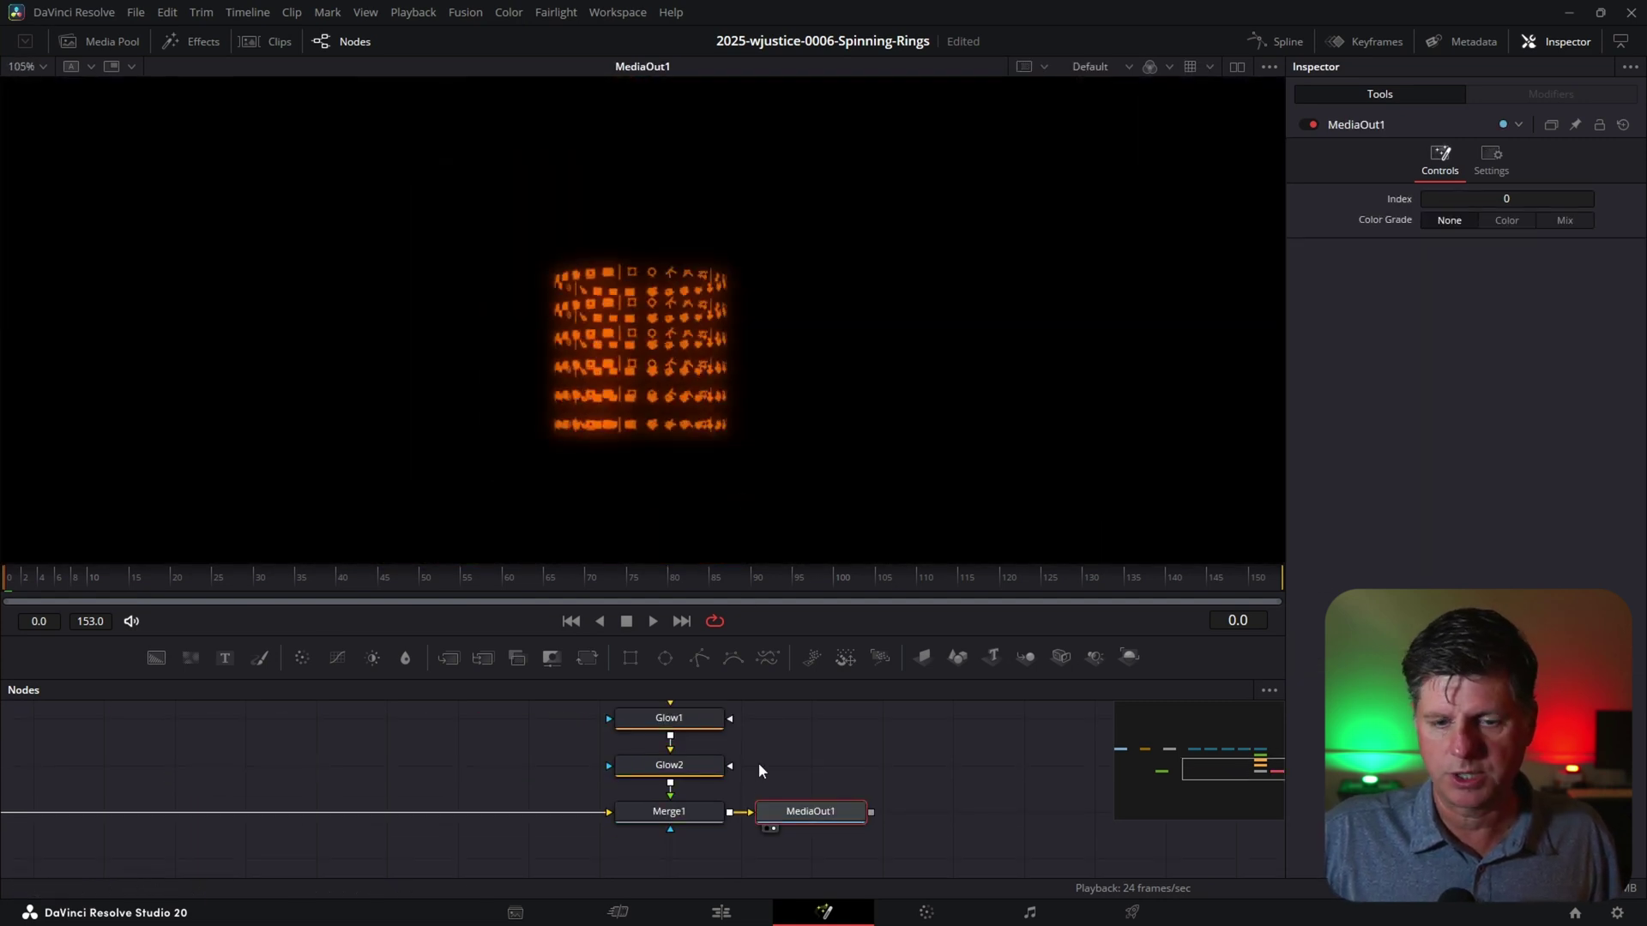
scroll(673, 780, up, 2)
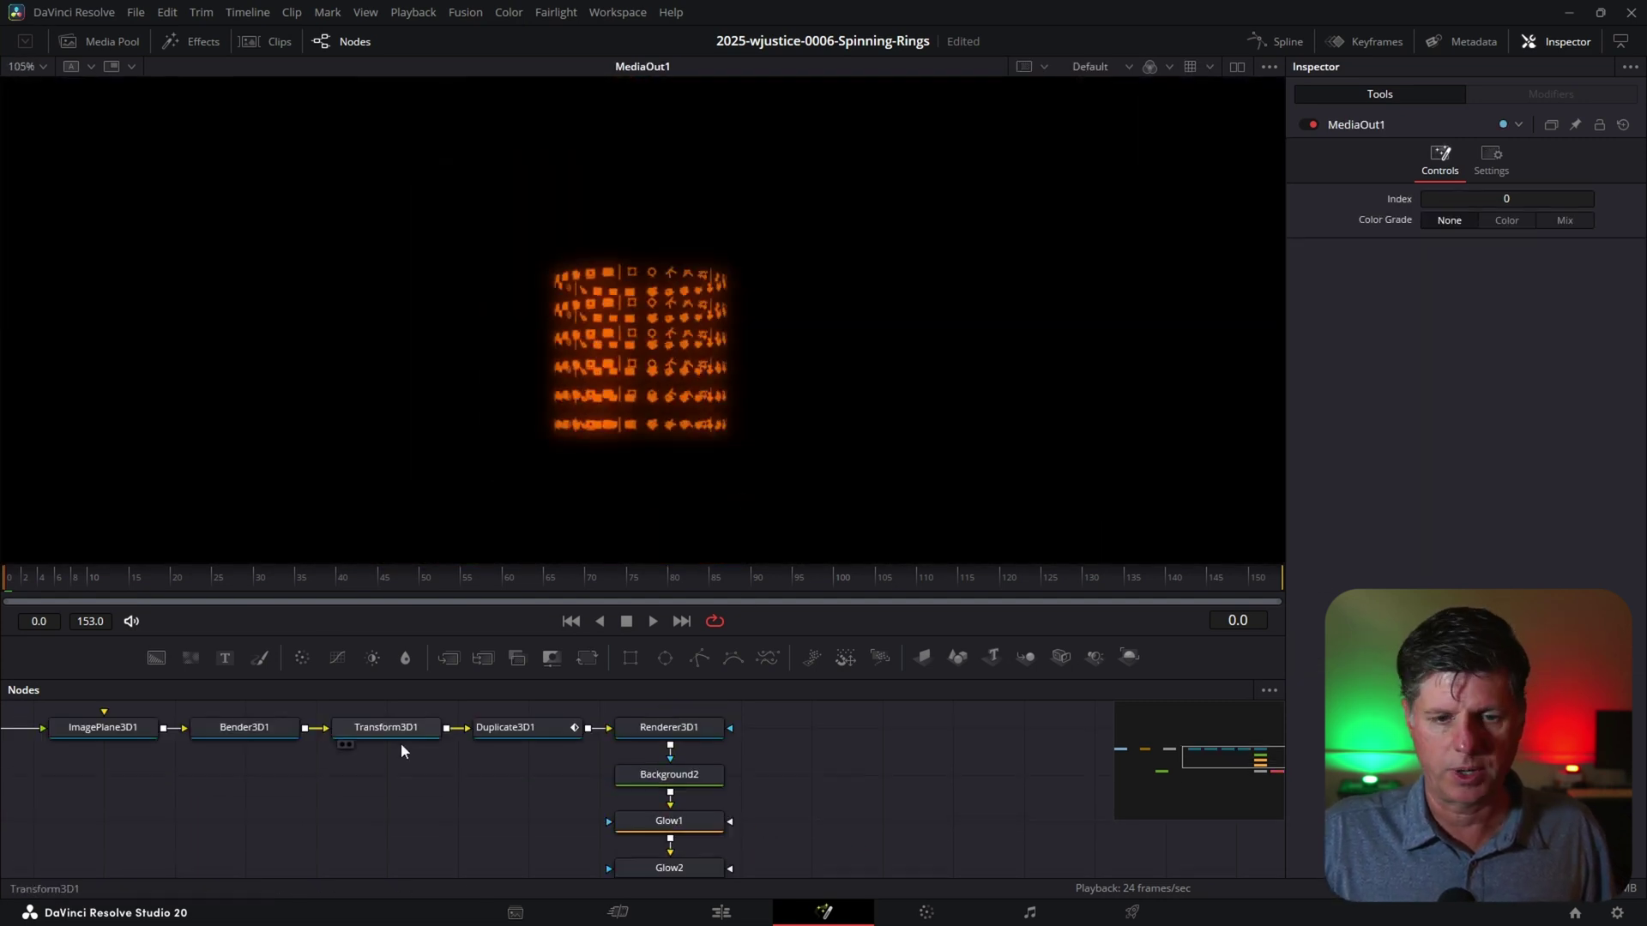
click(357, 730)
drag(1513, 366, 1484, 360)
scroll(821, 326, up, 4)
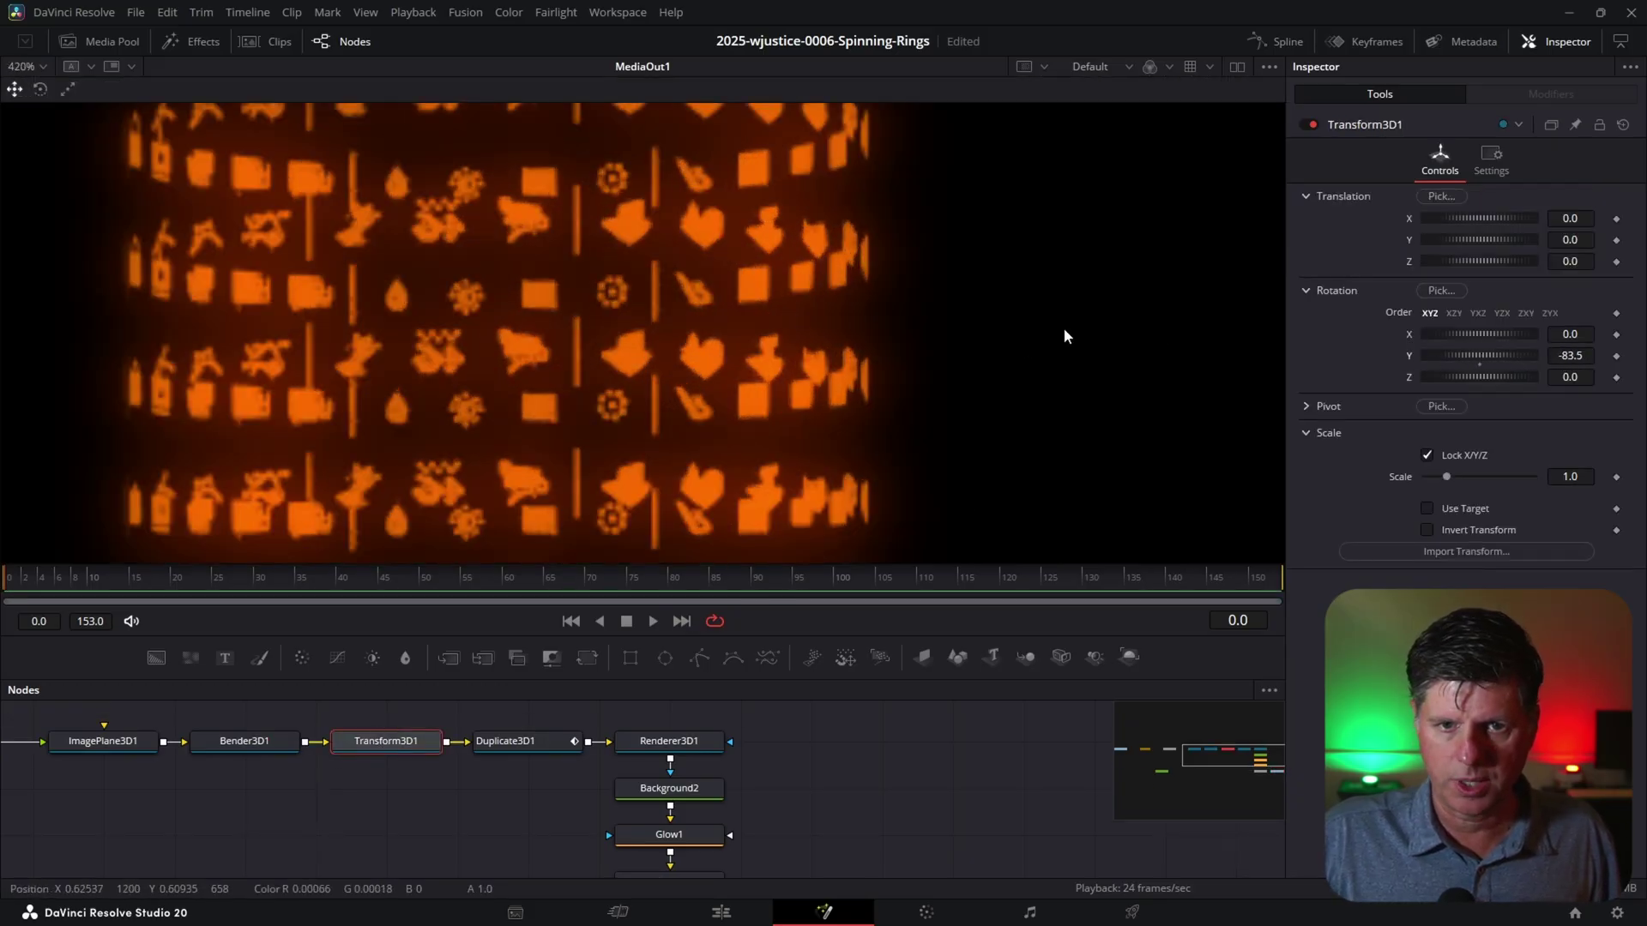
scroll(777, 319, down, 4)
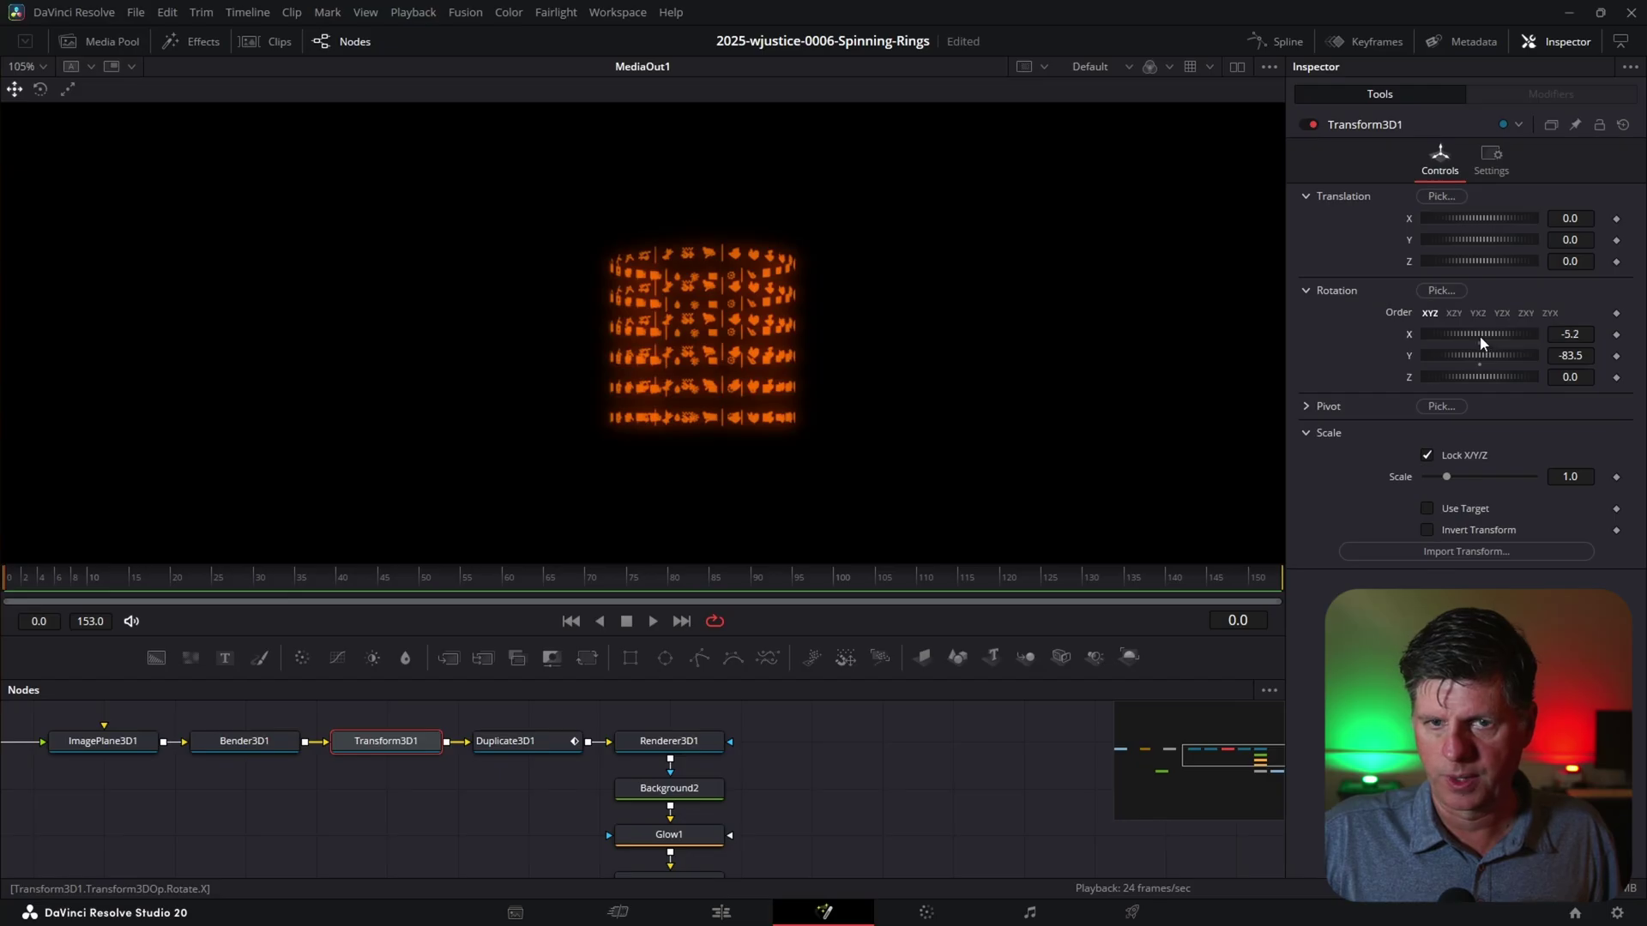
drag(1481, 342, 1498, 331)
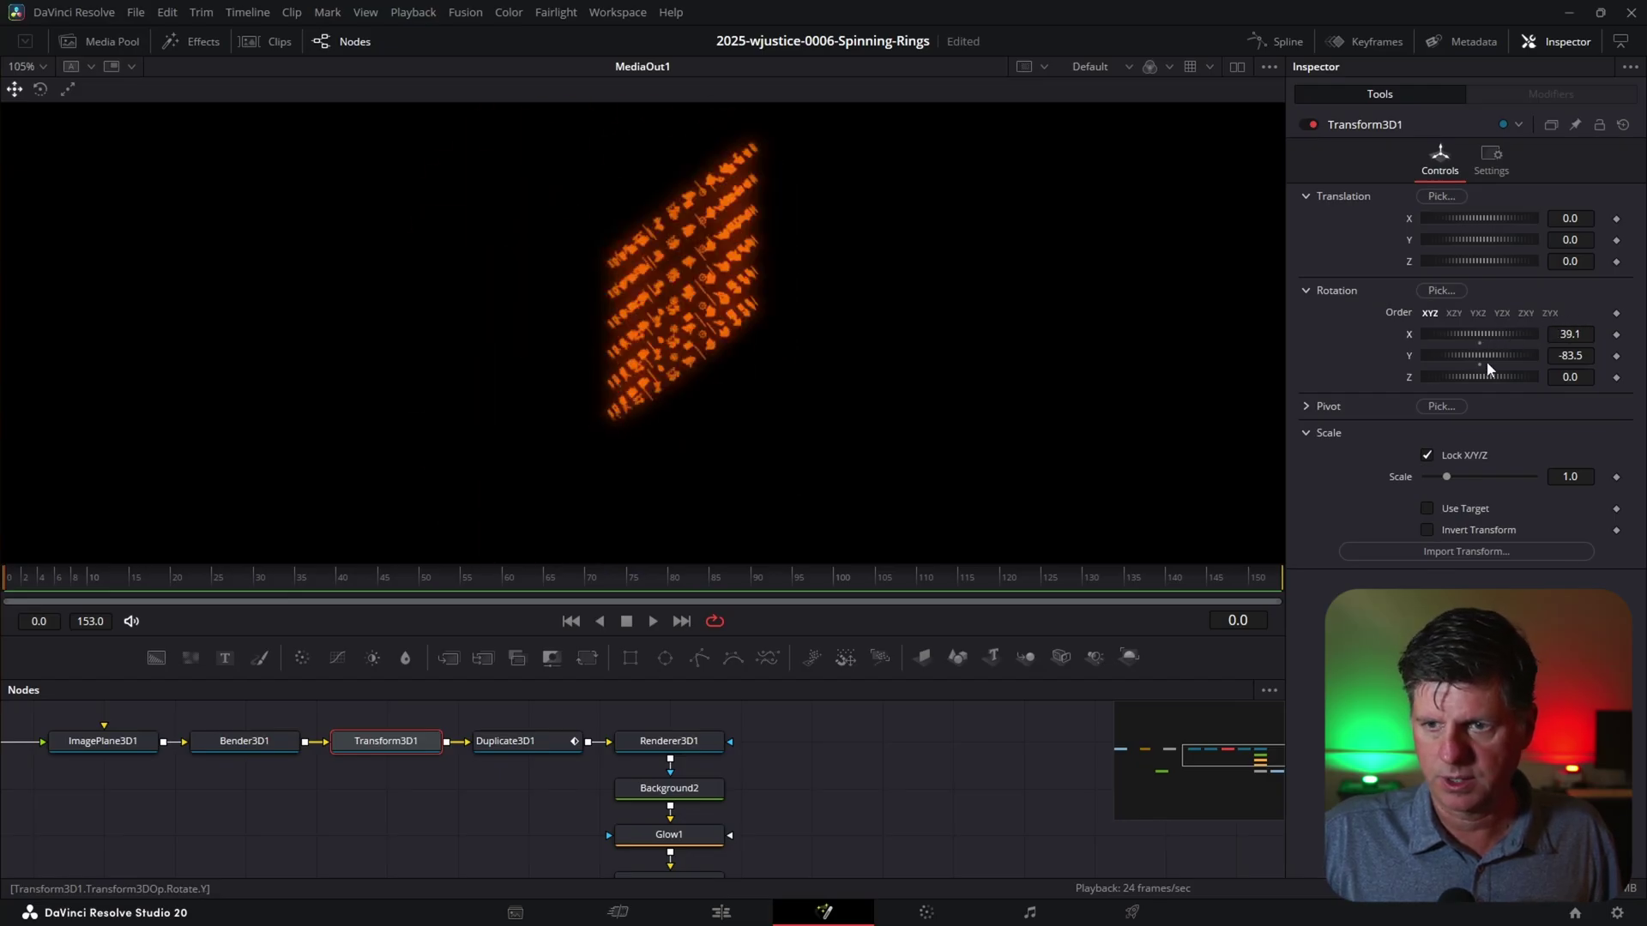
Play the animation, stop at frame 39, and save the project
key(space)
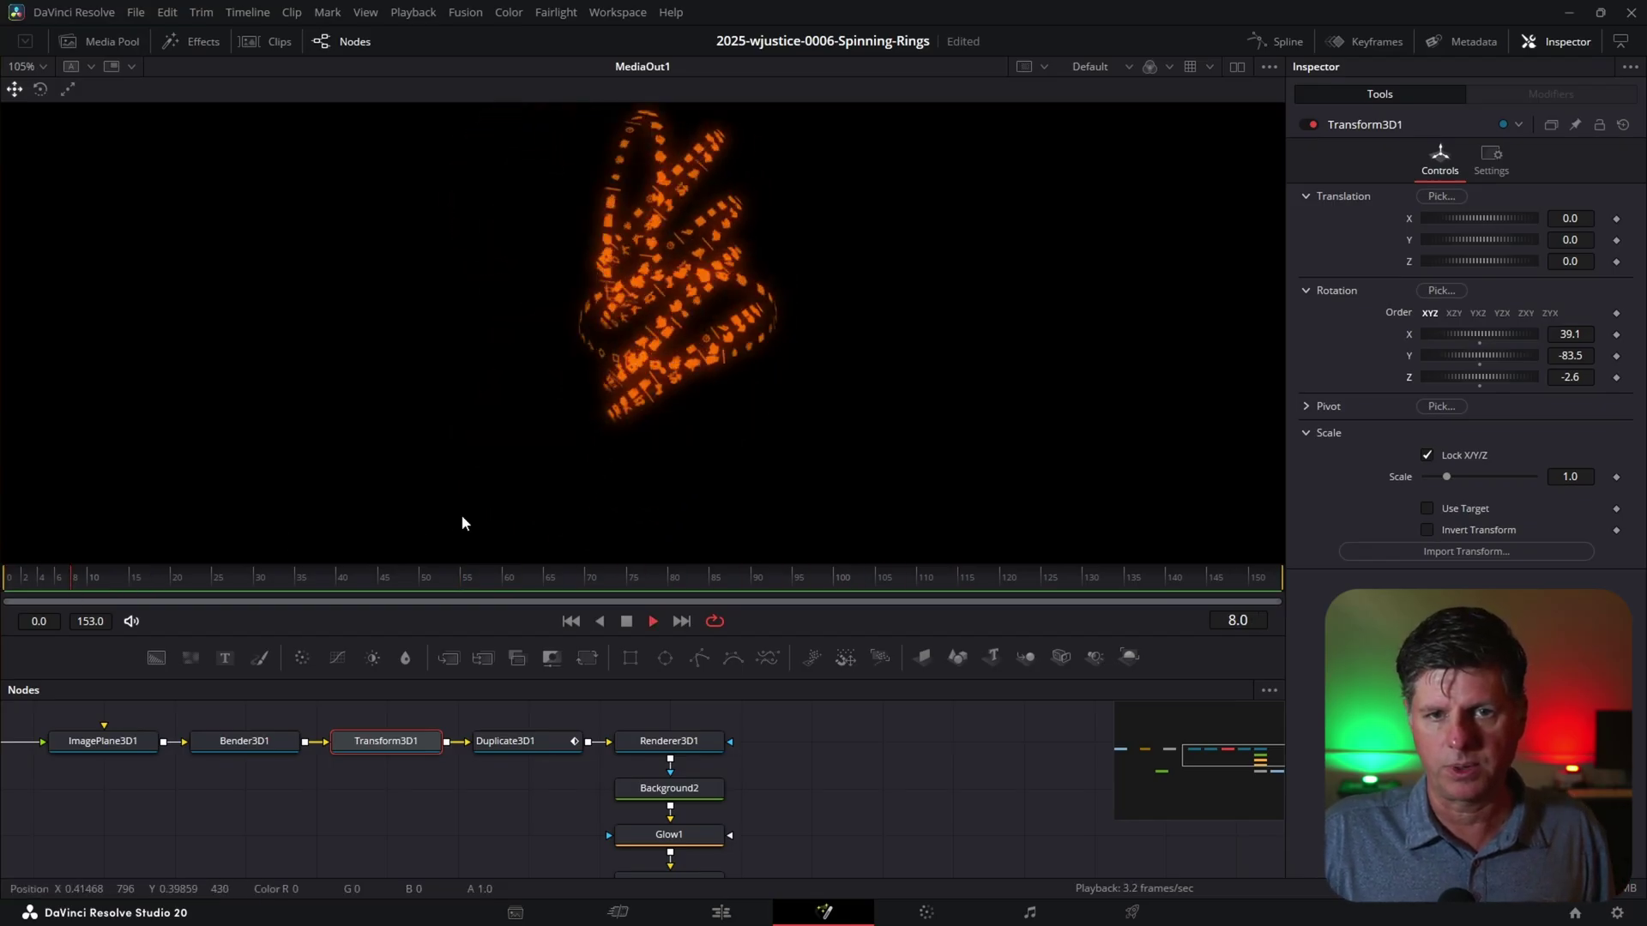
key(space)
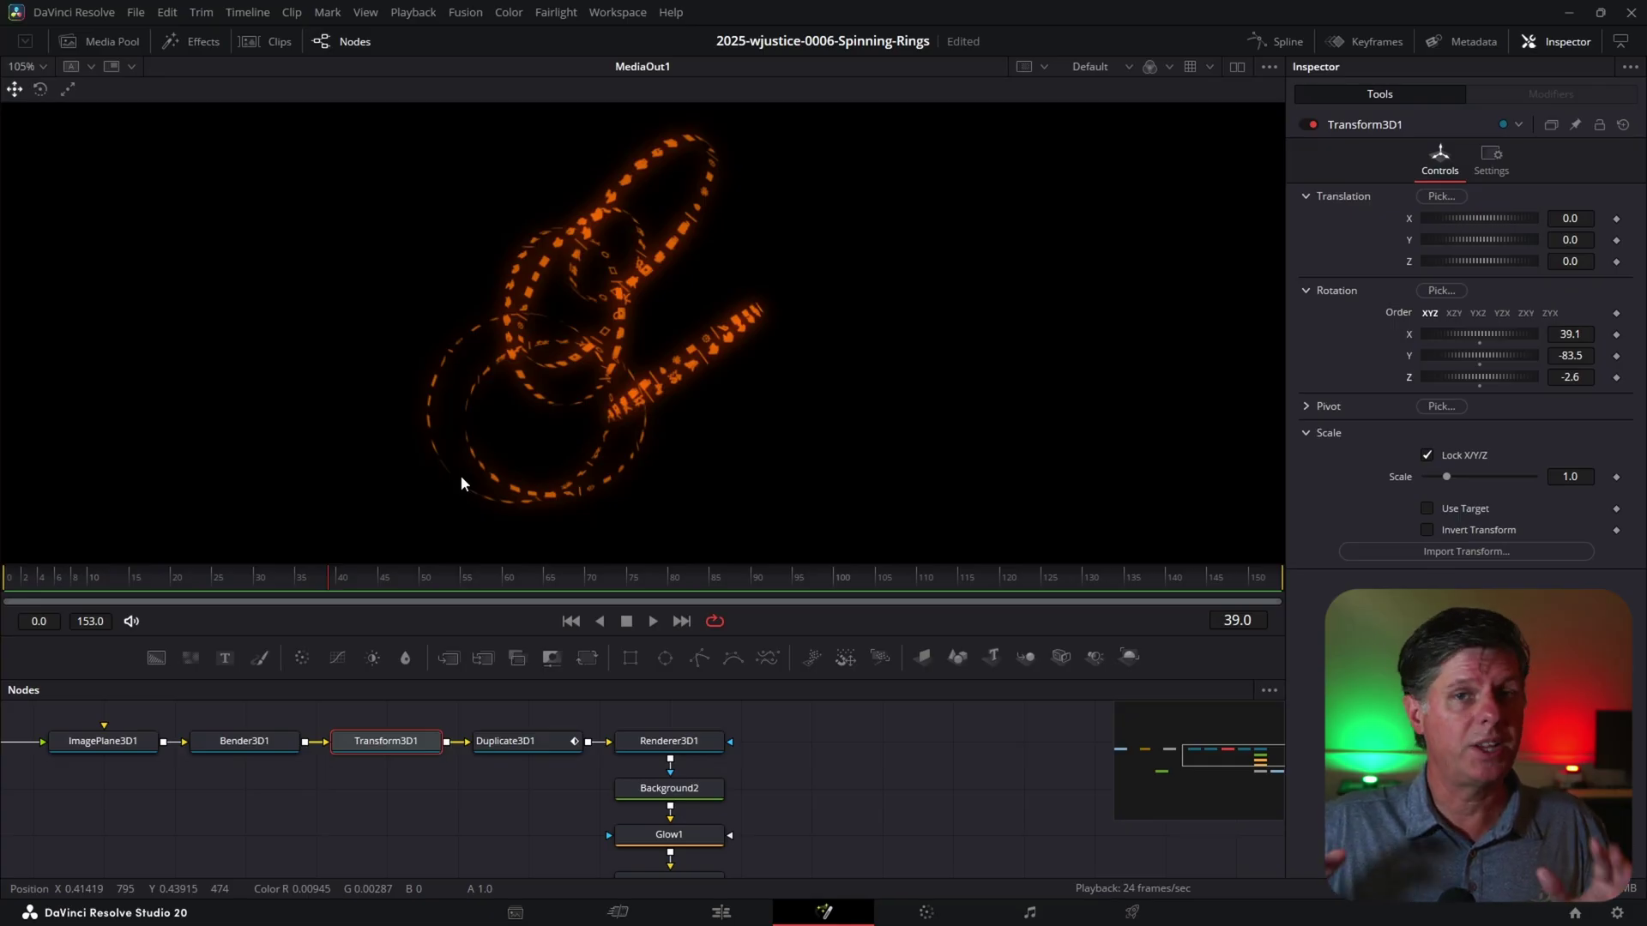
key(ctrl+s)
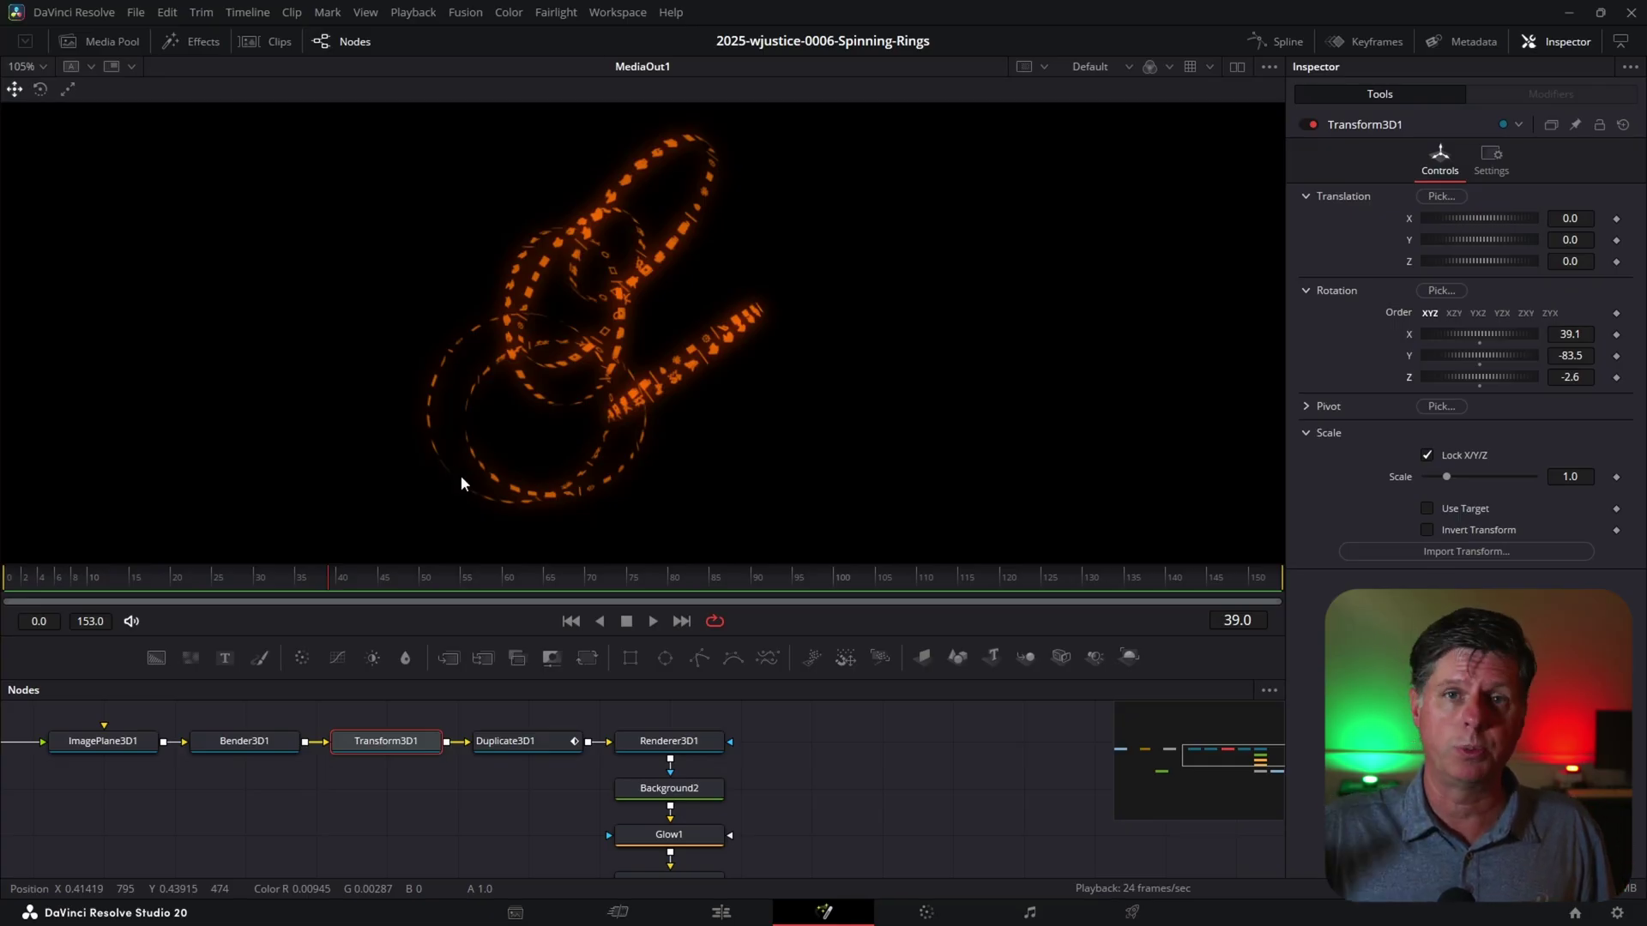